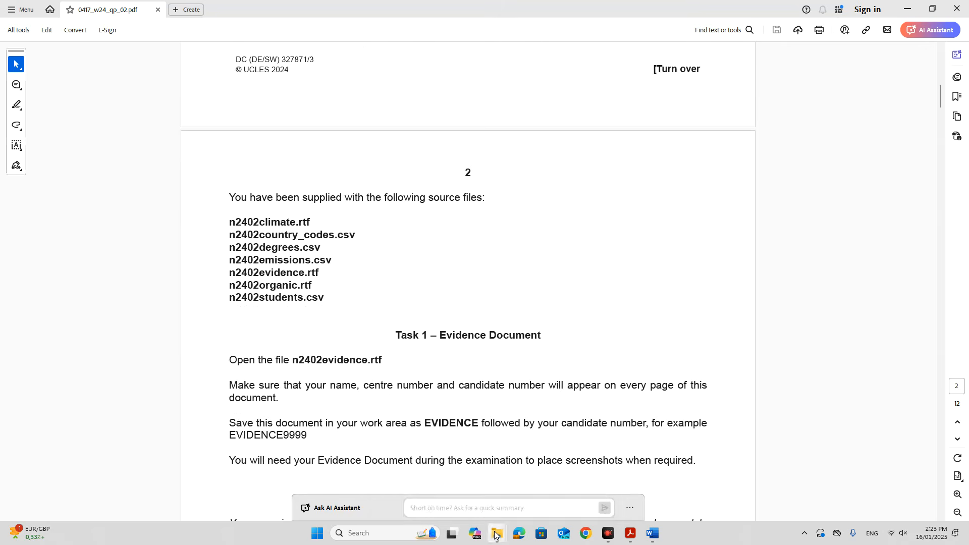
# Deselect the n2402evidence file in the N24 P2 folder and return to the exam paper PDF.
pyautogui.moveTo(496, 533)
pyautogui.click(515, 500)
pyautogui.click(325, 251)
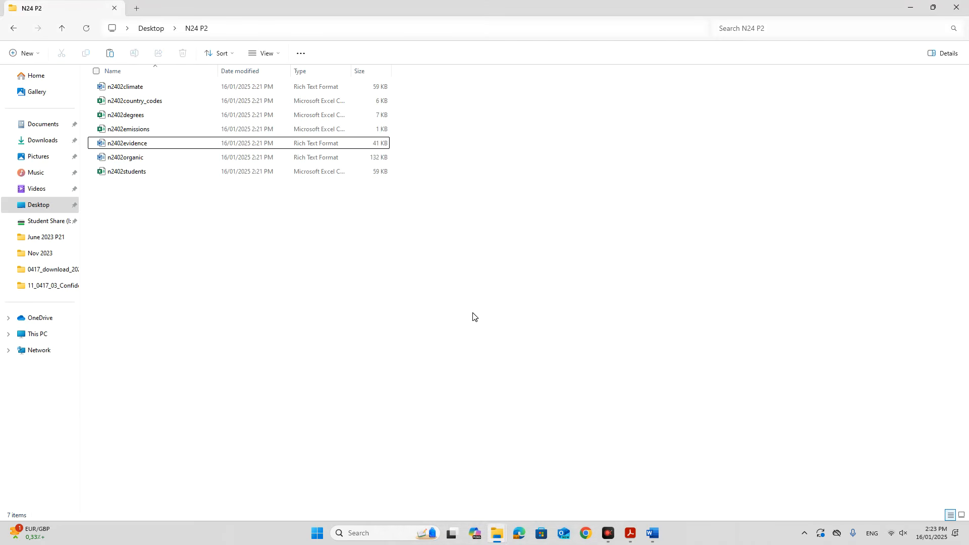
pyautogui.click(630, 533)
# Scroll to page 6 Task 3 and highlight the line about importing dates as DMY.
pyautogui.scroll(-10, 570, 392)
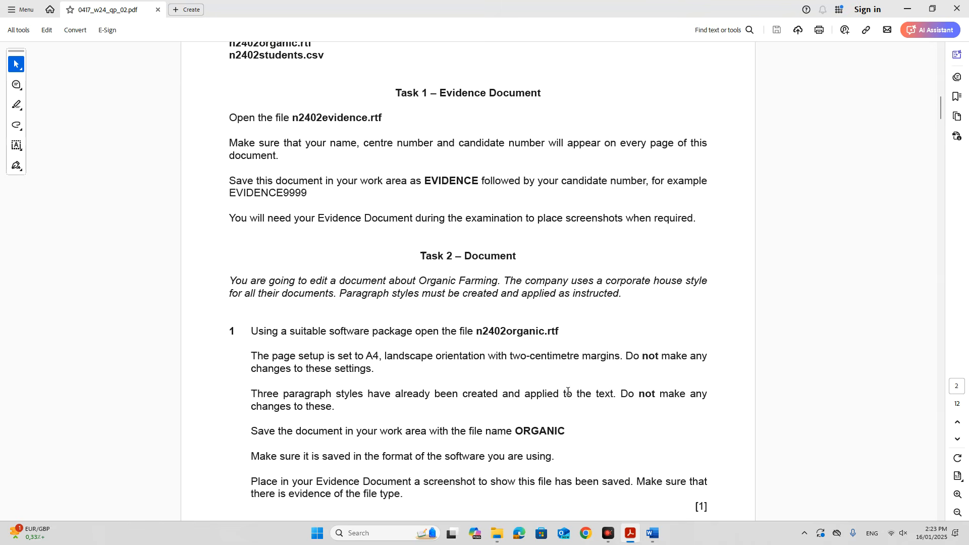
pyautogui.scroll(-13, 568, 390)
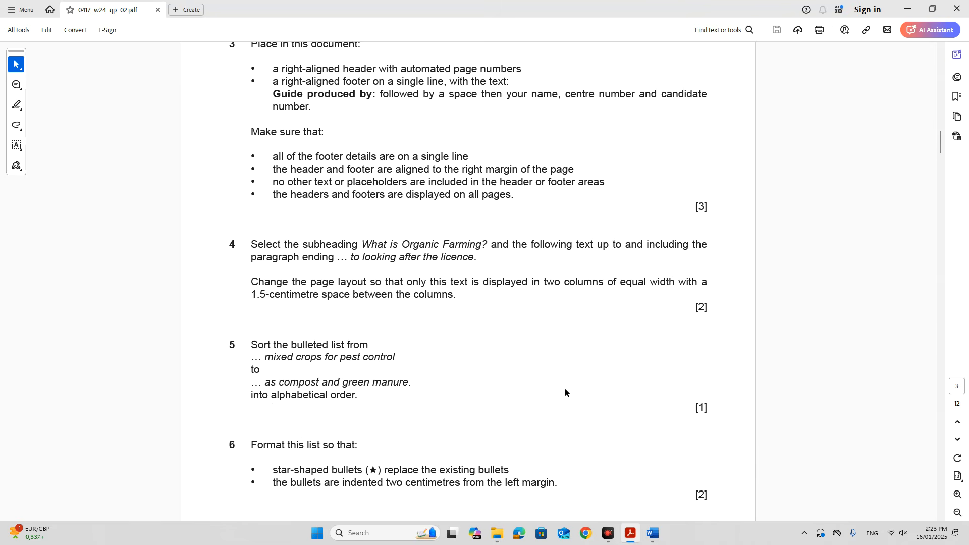
pyautogui.scroll(-12, 568, 388)
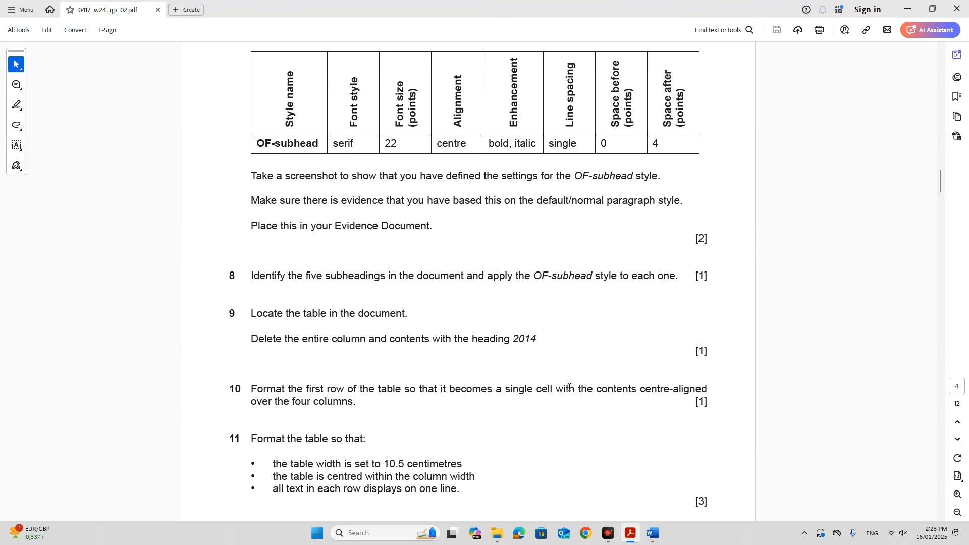
pyautogui.scroll(-12, 569, 389)
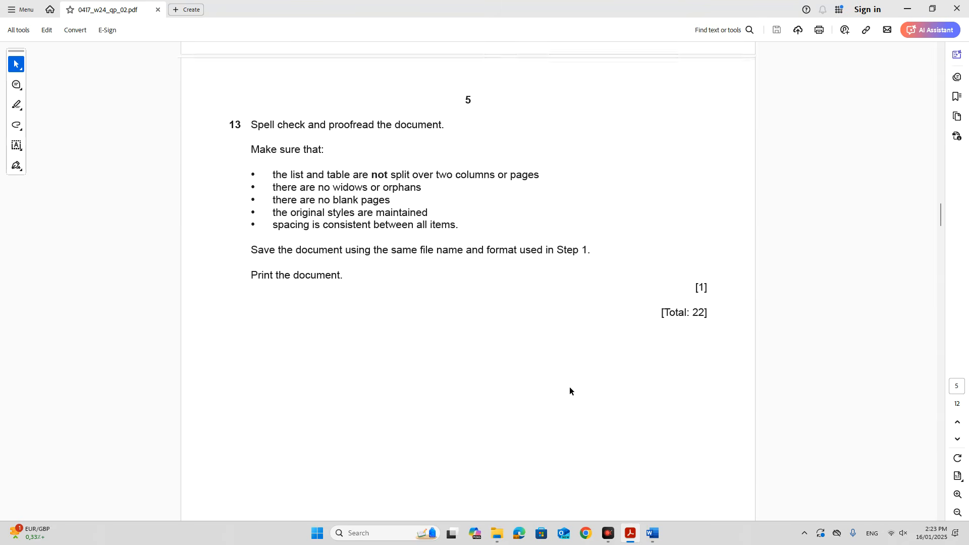
pyautogui.scroll(-12, 569, 390)
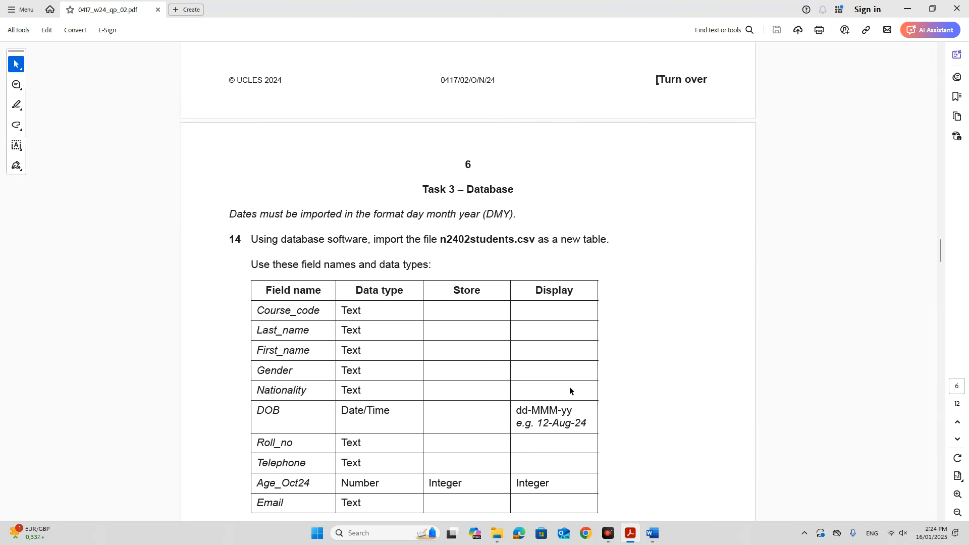
pyautogui.scroll(-1, 569, 386)
pyautogui.scroll(2, 569, 389)
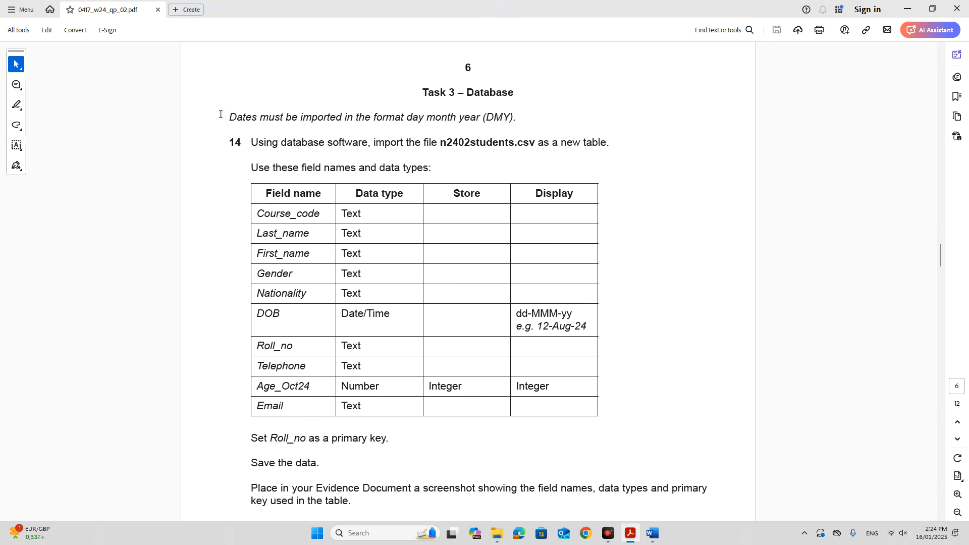
pyautogui.moveTo(232, 118); pyautogui.dragTo(518, 116)
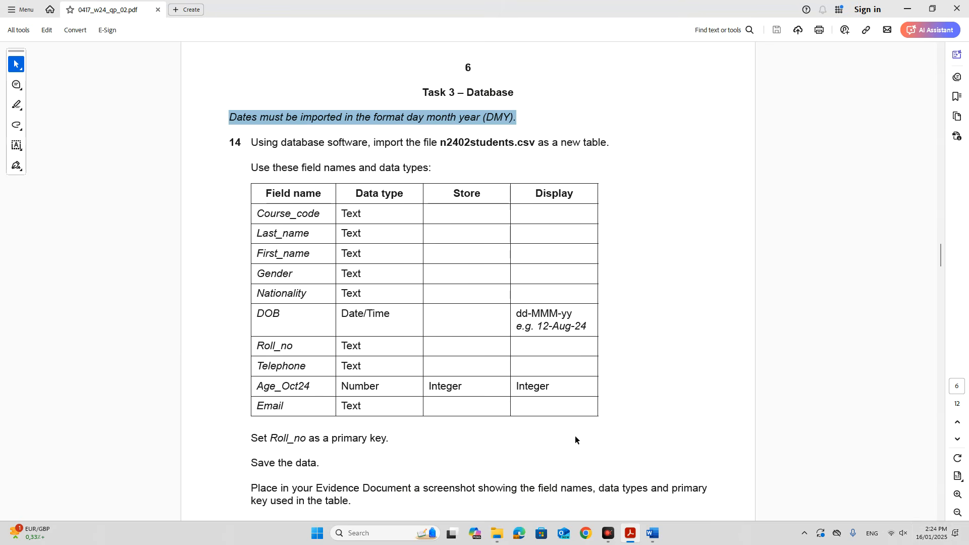
pyautogui.click(428, 310)
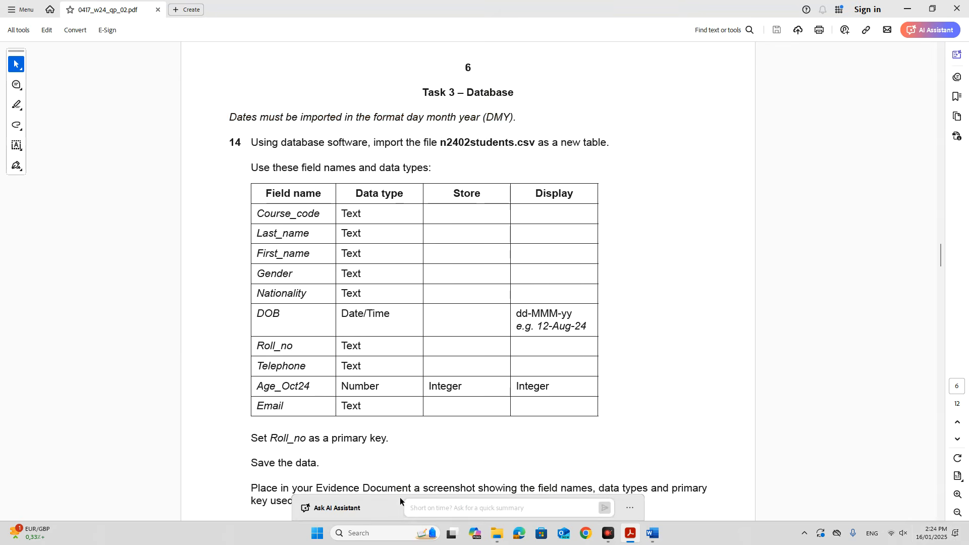
# Launch Access through Windows search and start a blank database.
pyautogui.click(390, 535)
pyautogui.write('access')
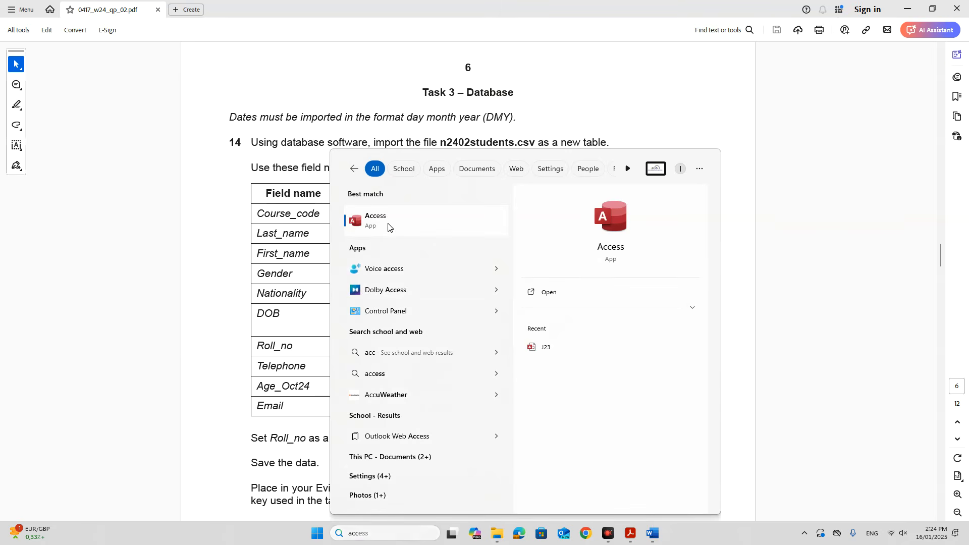
pyautogui.click(386, 222)
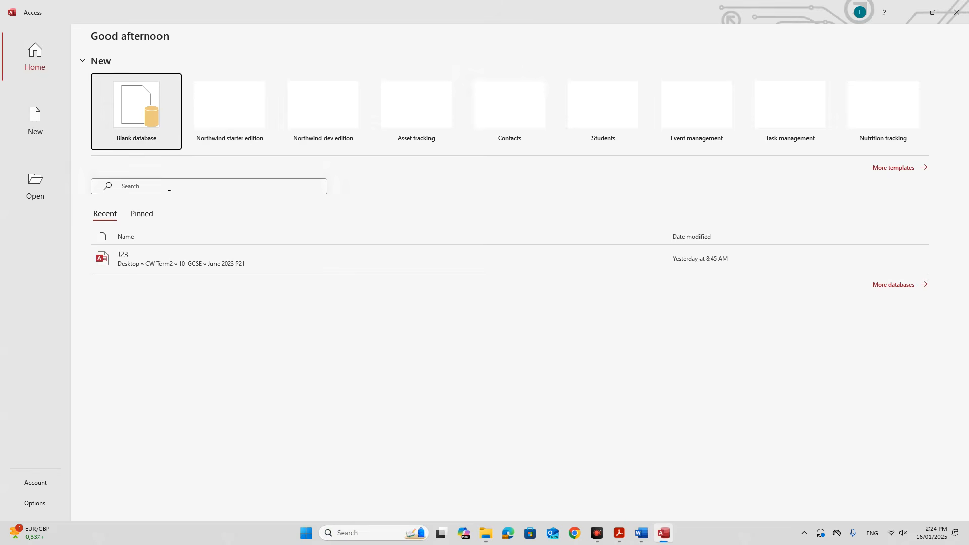
pyautogui.click(135, 139)
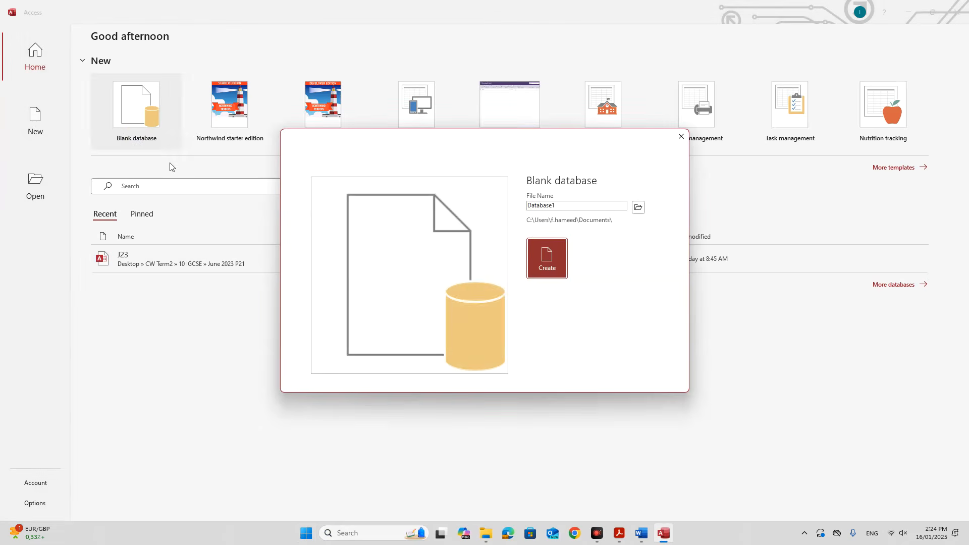
# Name the database N24, save it in Desktop\N24 P2, and create it.
pyautogui.click(638, 208)
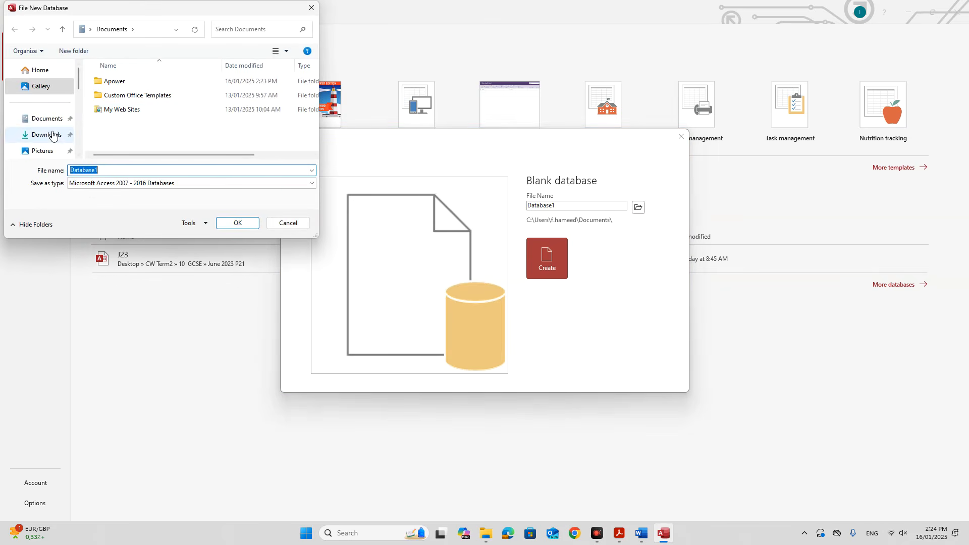
pyautogui.scroll(-2, 51, 132)
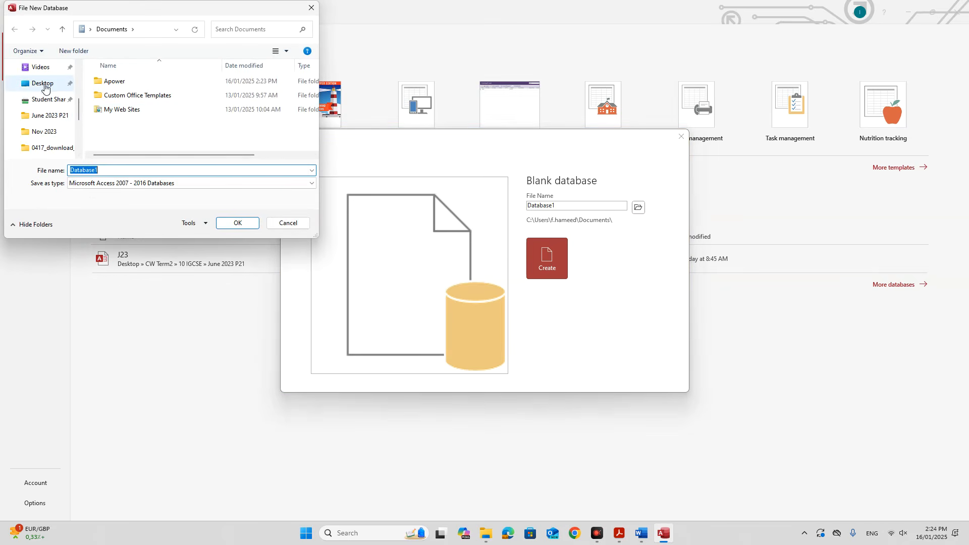
pyautogui.click(44, 87)
pyautogui.scroll(-1, 123, 124)
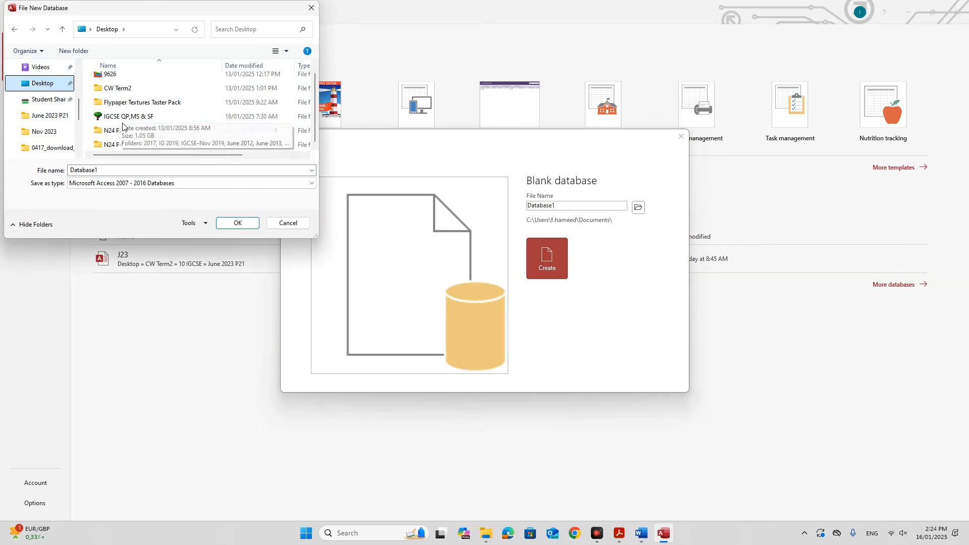
pyautogui.rightClick(126, 132)
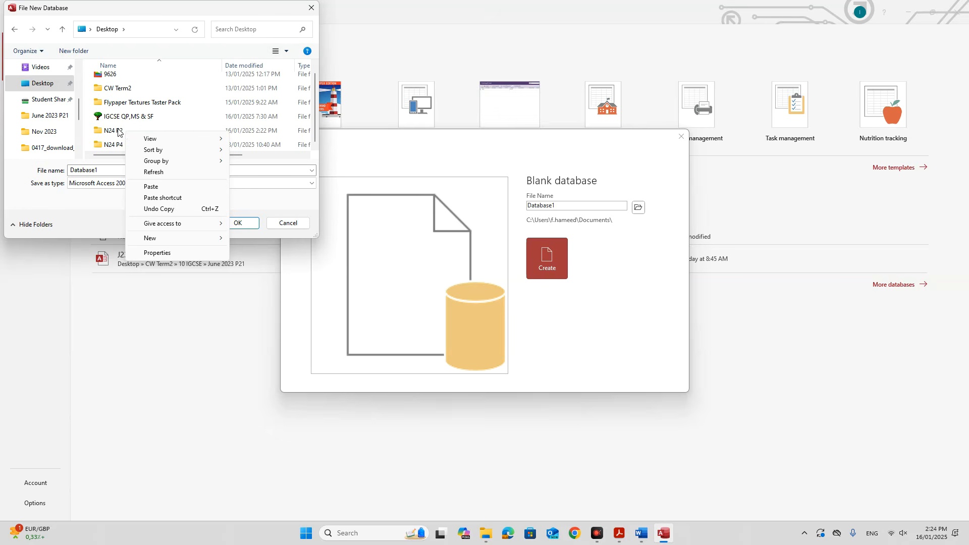
pyautogui.click(112, 130)
pyautogui.doubleClick(112, 130)
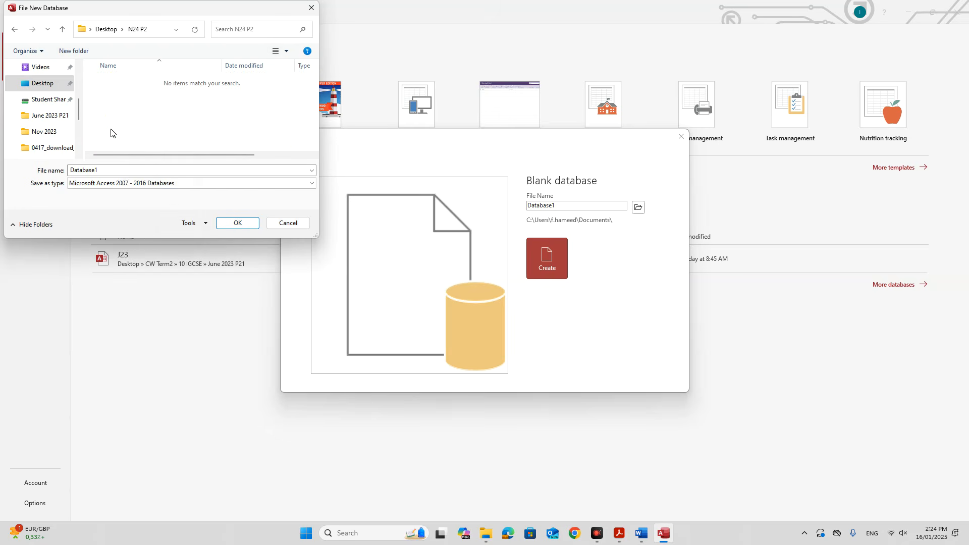
pyautogui.doubleClick(130, 170)
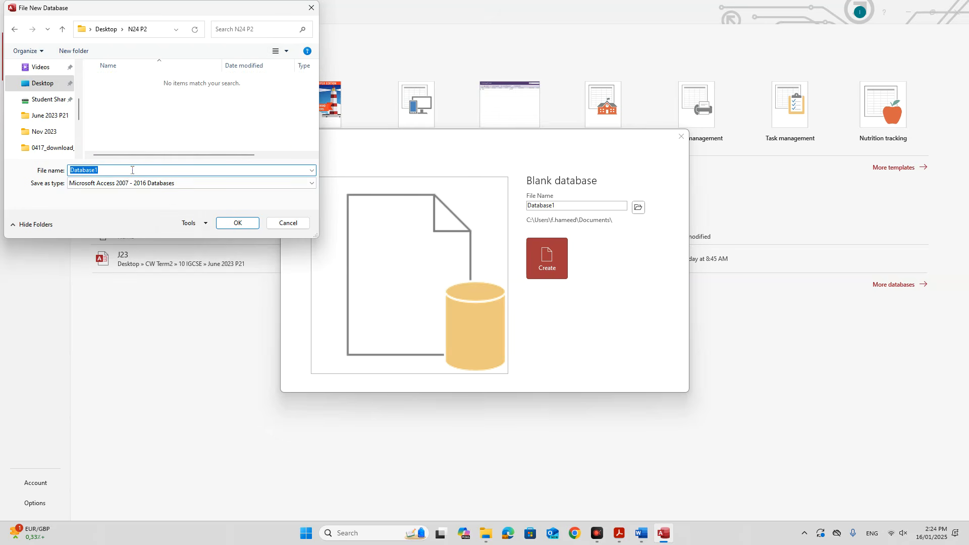
pyautogui.write('N24')
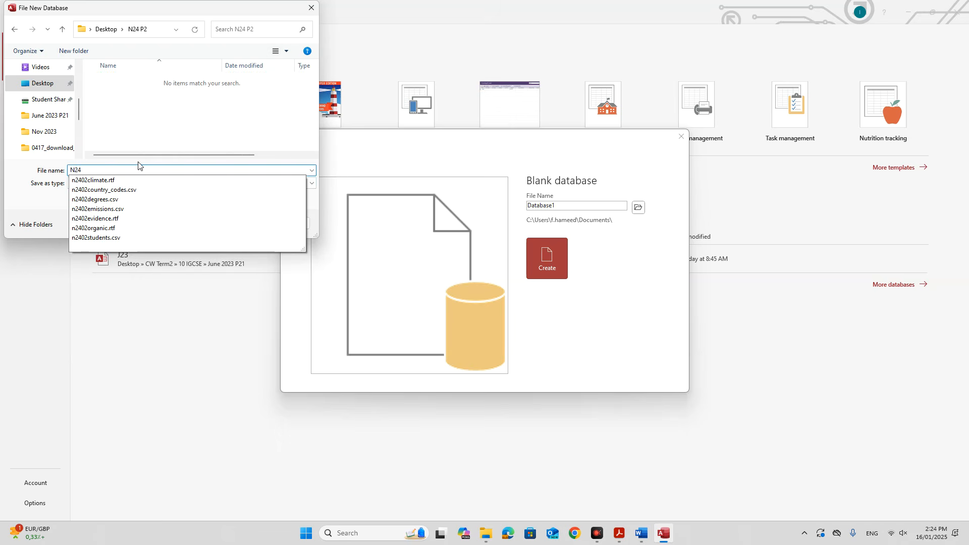
pyautogui.click(149, 137)
pyautogui.click(236, 222)
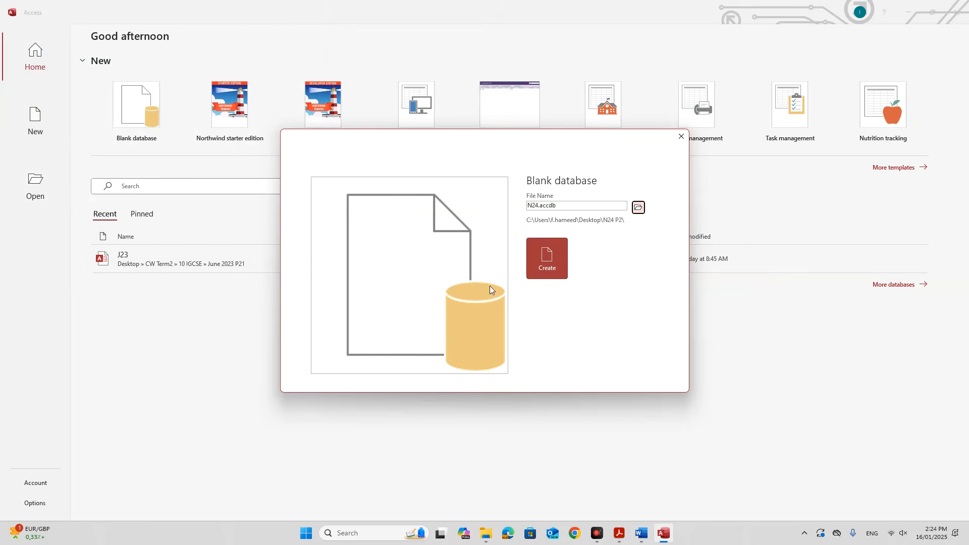
pyautogui.click(545, 293)
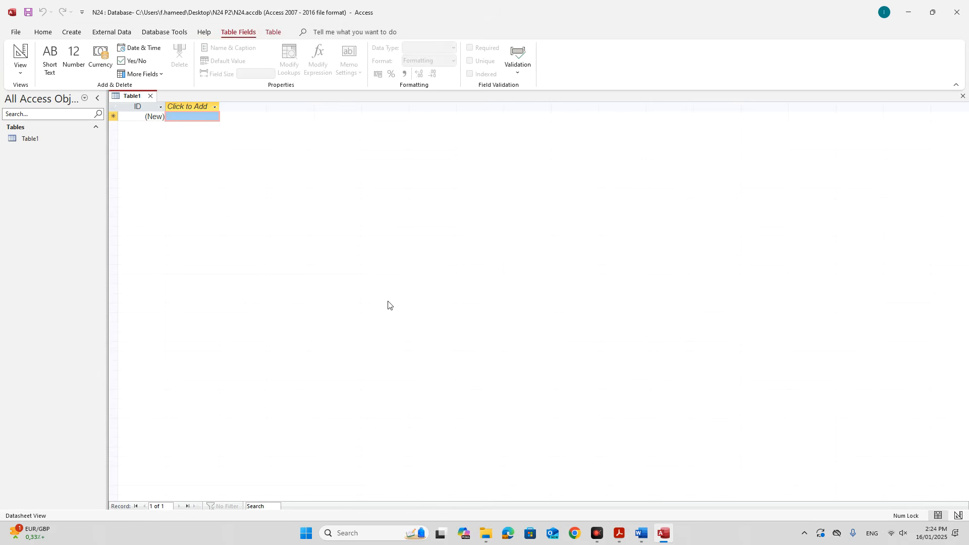
# Close the empty Table1 and check the n2402students.csv file name in the exam paper.
pyautogui.click(150, 96)
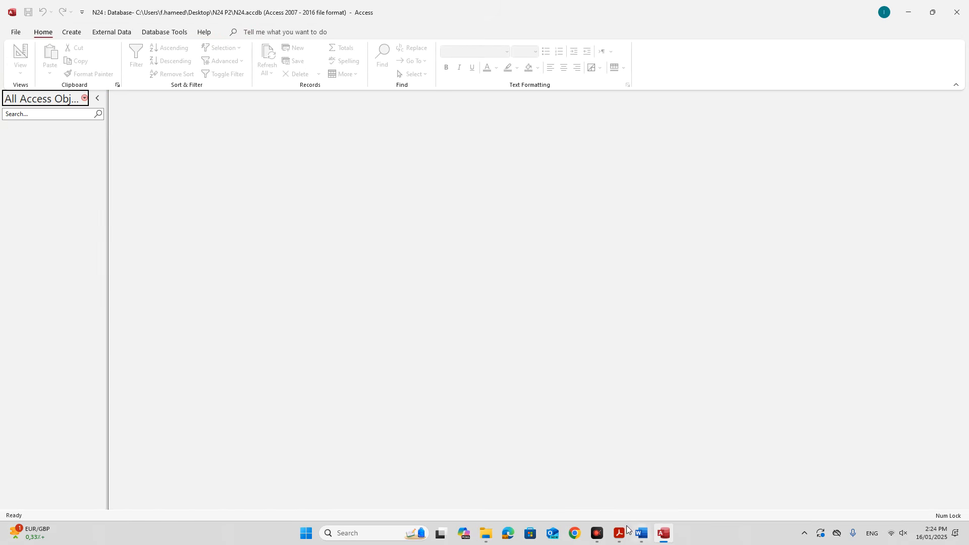
pyautogui.click(619, 532)
pyautogui.moveTo(442, 143); pyautogui.dragTo(538, 144)
pyautogui.click(663, 533)
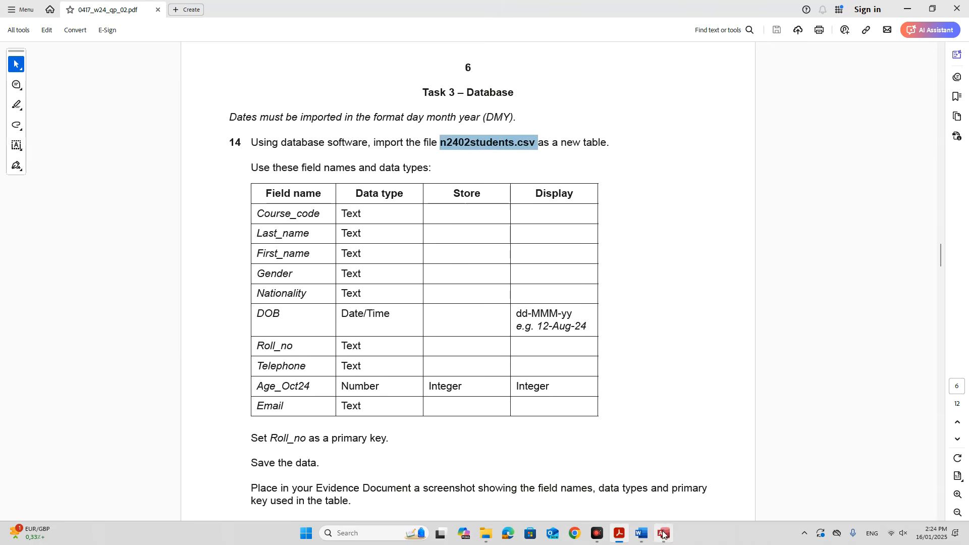
# Start a text file import and select n2402students from the Desktop's N24 P2 folder.
pyautogui.click(121, 33)
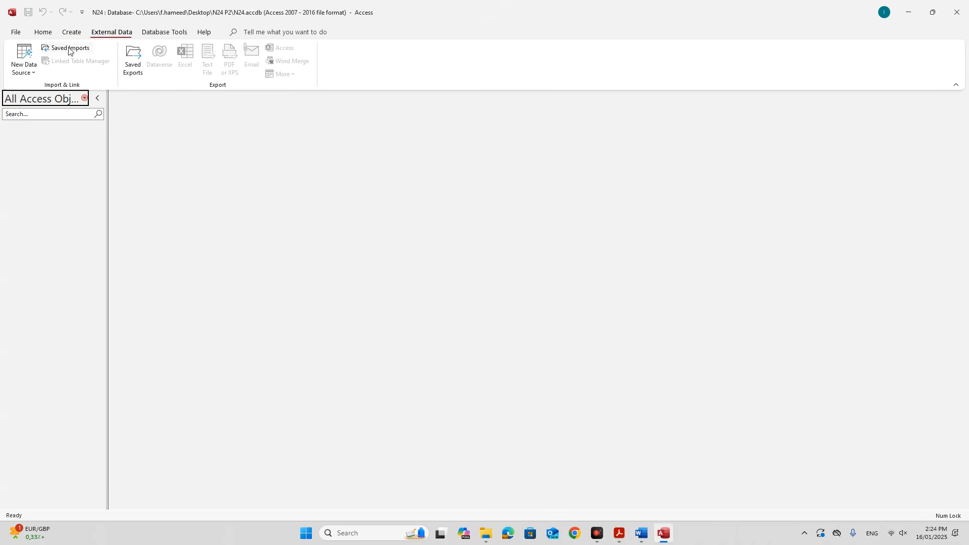
pyautogui.click(33, 79)
pyautogui.moveTo(46, 95)
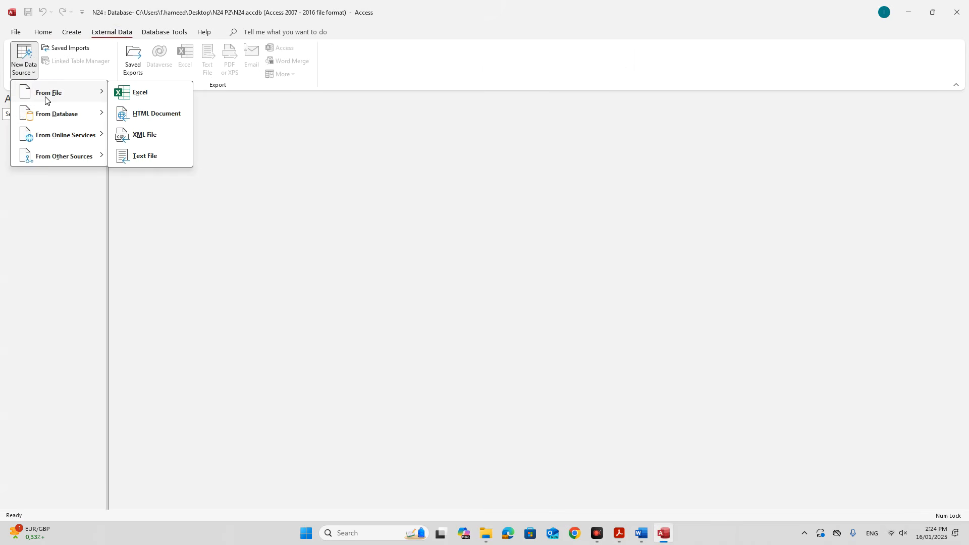
pyautogui.click(133, 157)
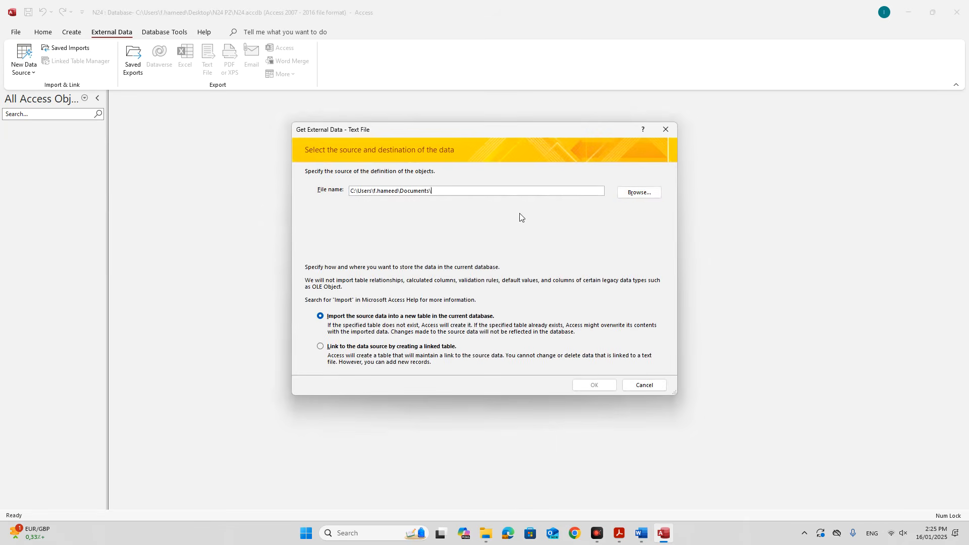
pyautogui.click(645, 194)
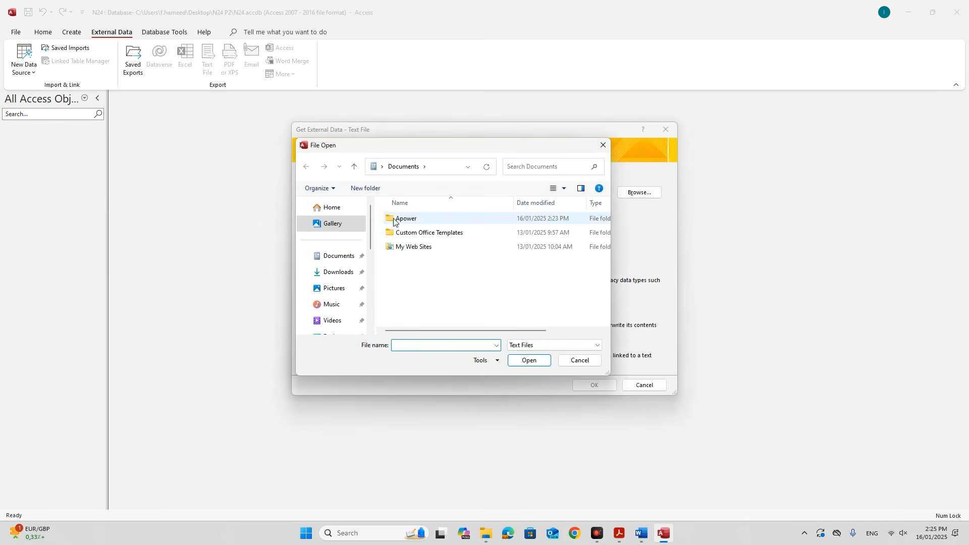
pyautogui.scroll(-3, 345, 283)
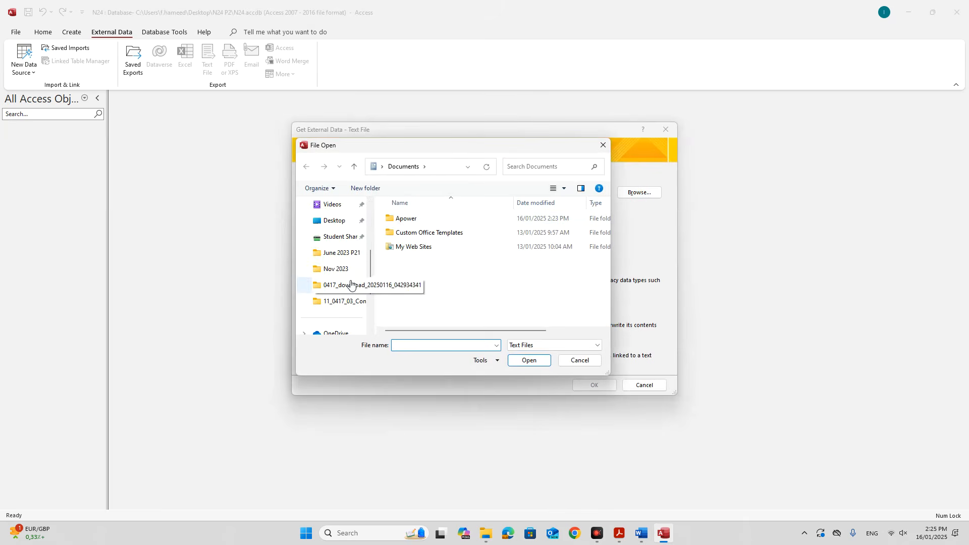
pyautogui.click(326, 221)
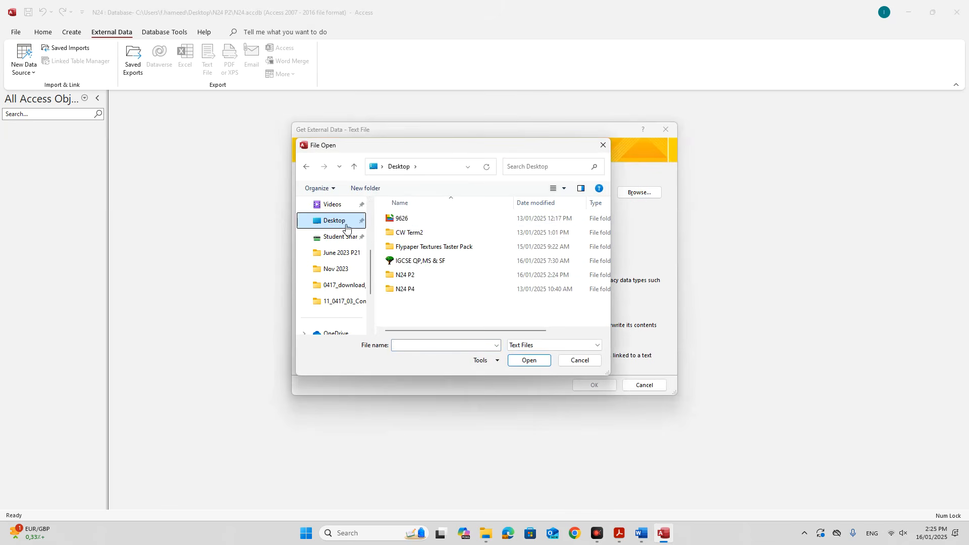
pyautogui.doubleClick(413, 275)
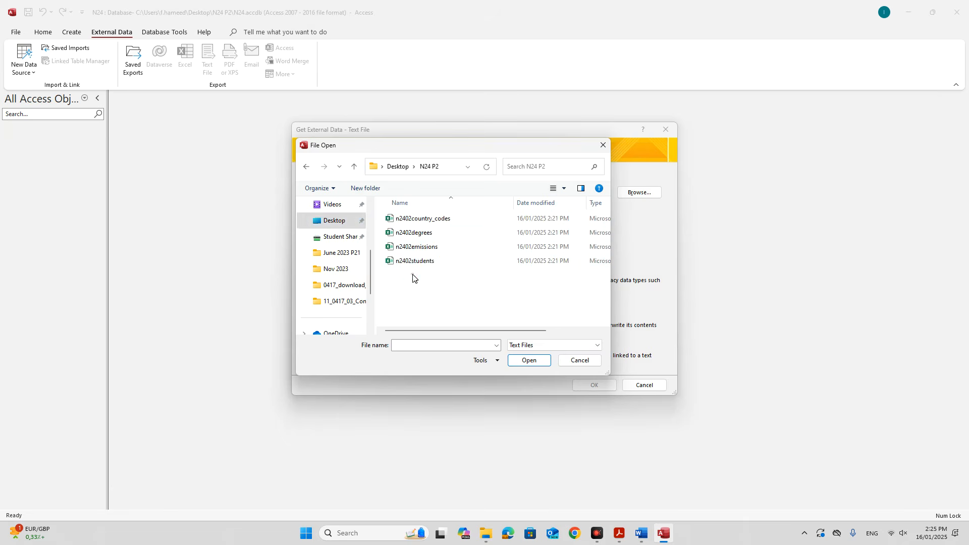
pyautogui.doubleClick(418, 262)
pyautogui.click(591, 385)
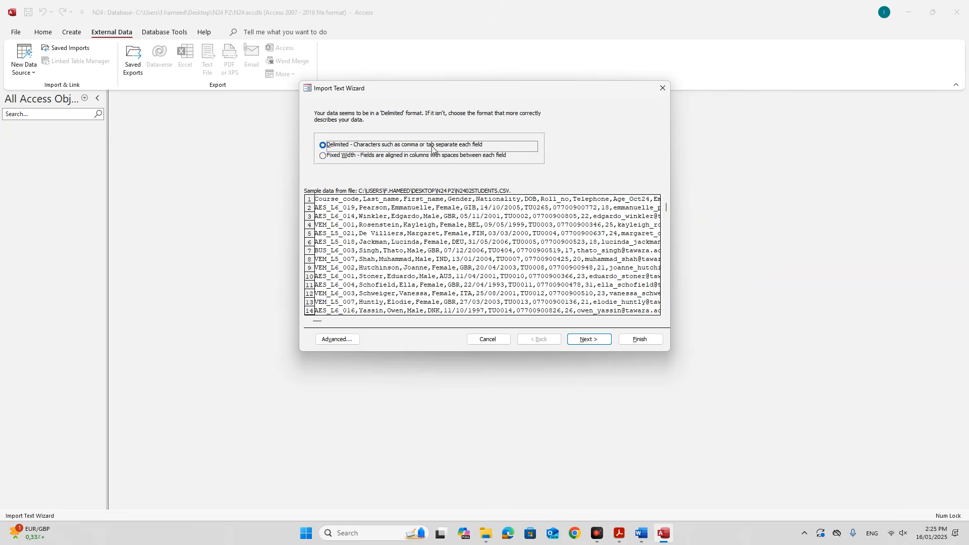
# Use the first row as field names and advance to the primary key page.
pyautogui.click(597, 337)
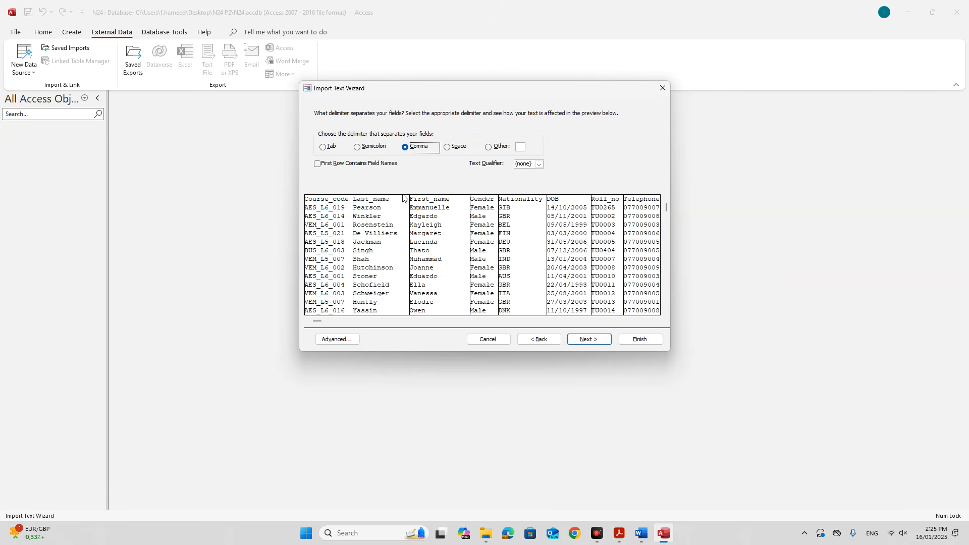
pyautogui.click(333, 166)
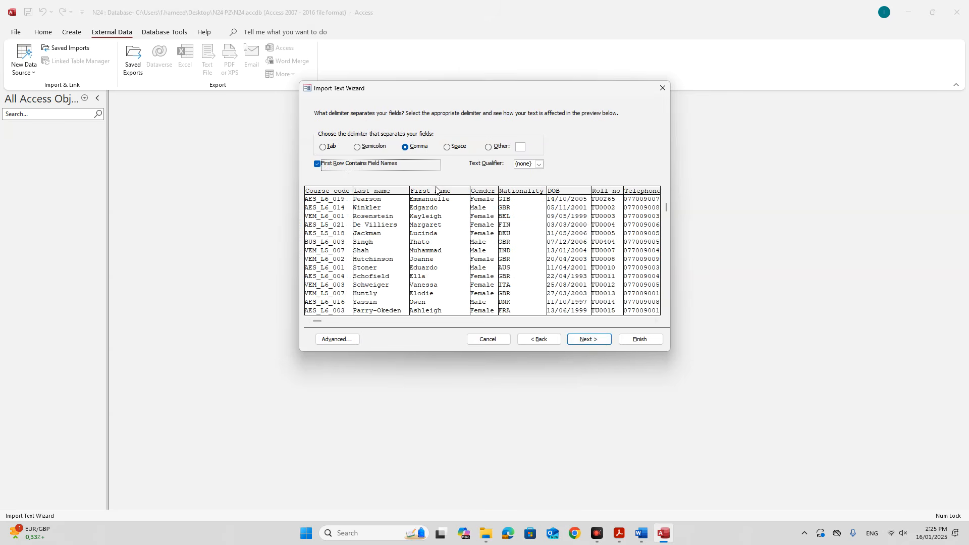
pyautogui.click(575, 338)
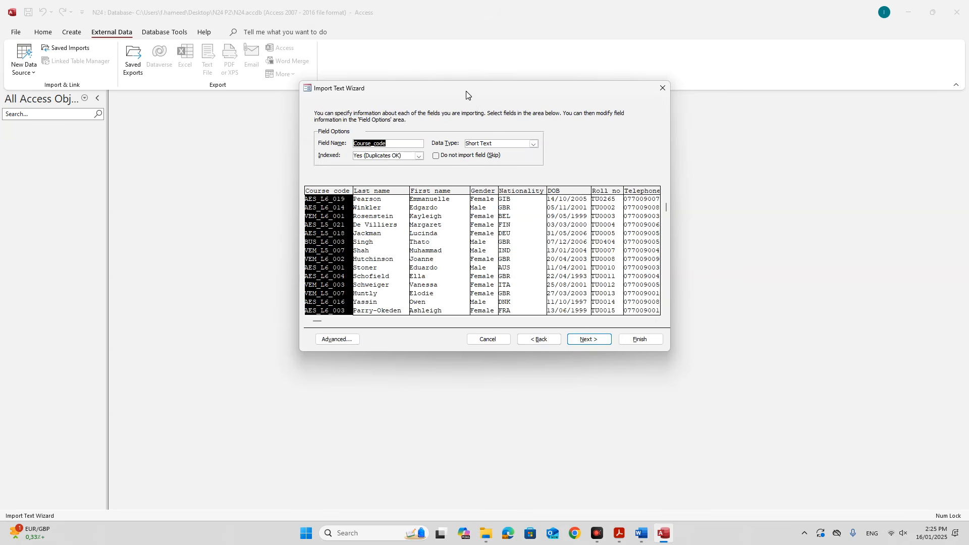
pyautogui.moveTo(466, 94); pyautogui.dragTo(348, 119)
pyautogui.click(472, 364)
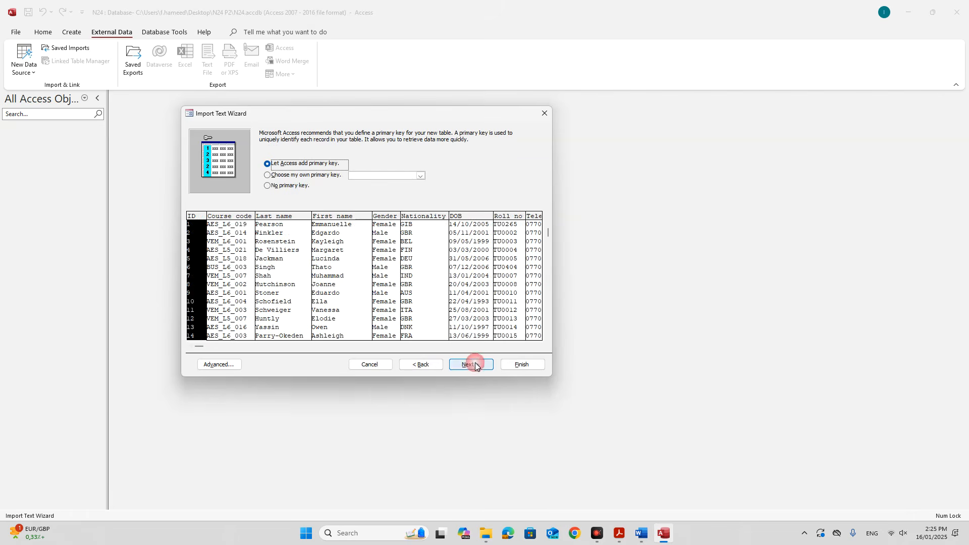
# Choose Roll_no as your own primary key and open the Advanced import specification.
pyautogui.click(620, 532)
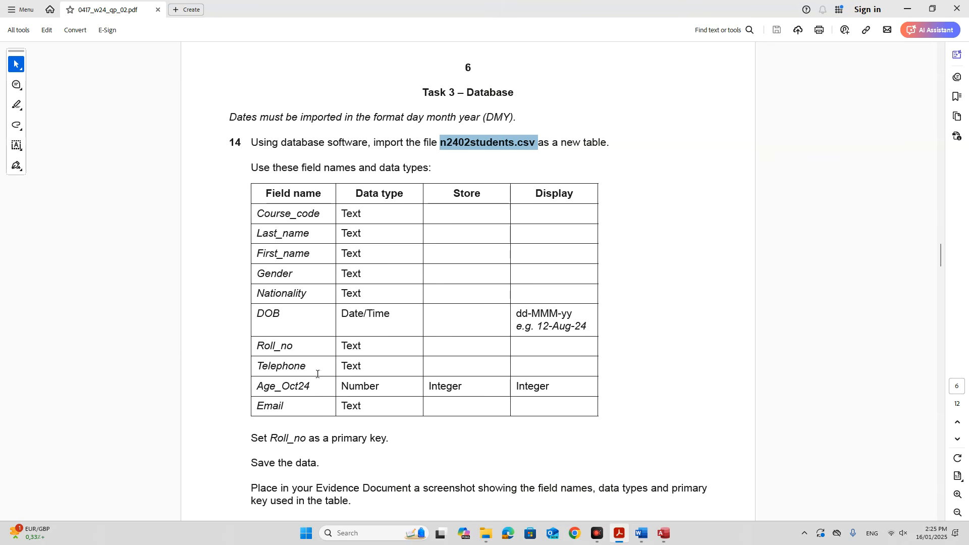
pyautogui.moveTo(271, 437); pyautogui.dragTo(390, 438)
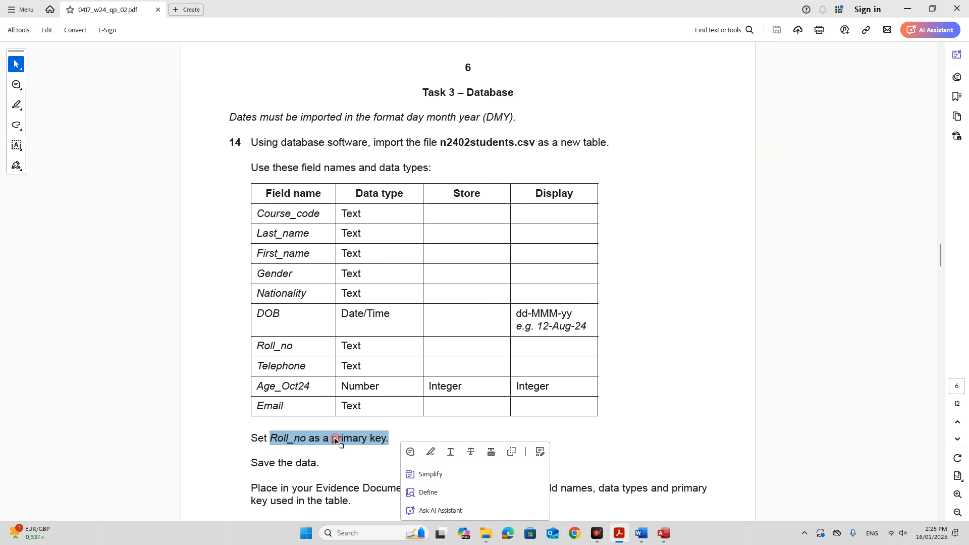
pyautogui.click(664, 533)
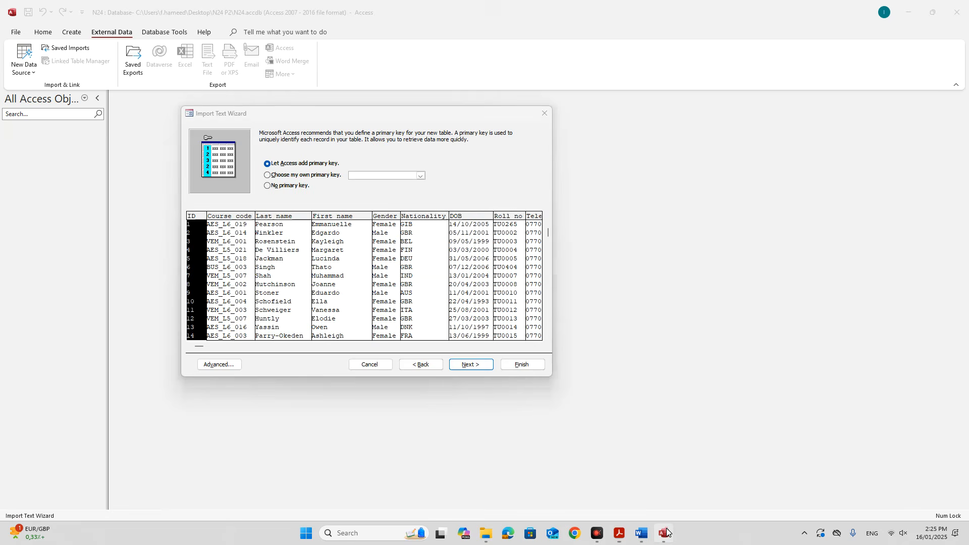
pyautogui.click(419, 176)
pyautogui.click(375, 228)
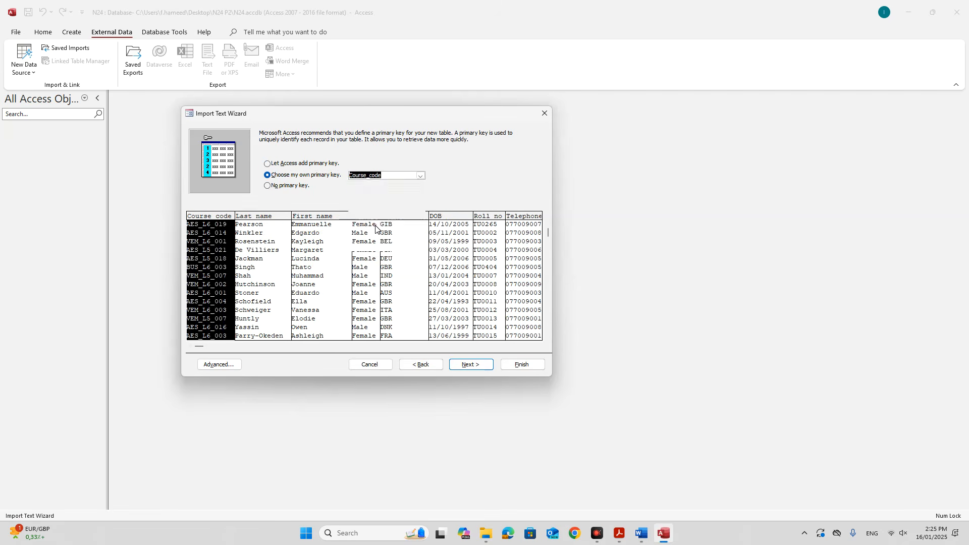
pyautogui.click(232, 367)
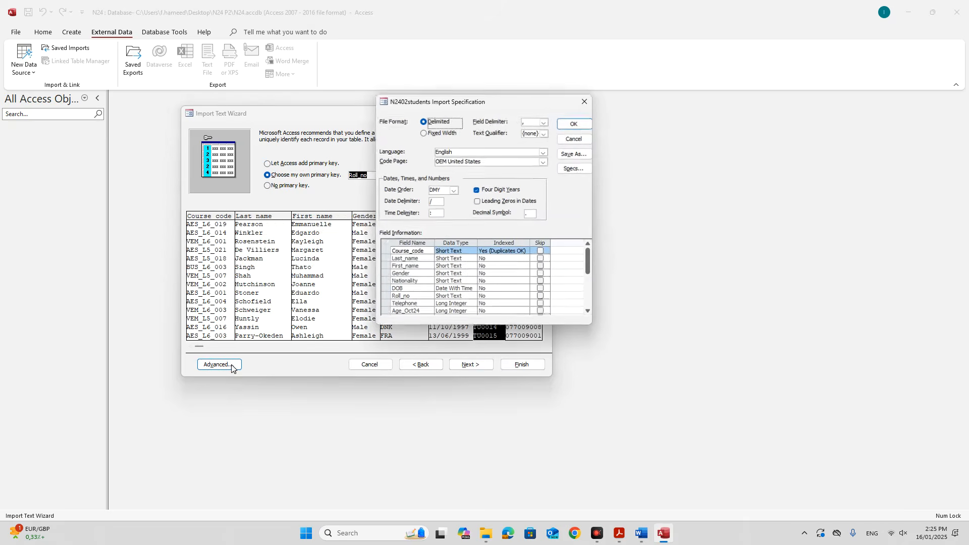
# Check the field data types against the exam paper and set Telephone to Short Text.
pyautogui.click(618, 533)
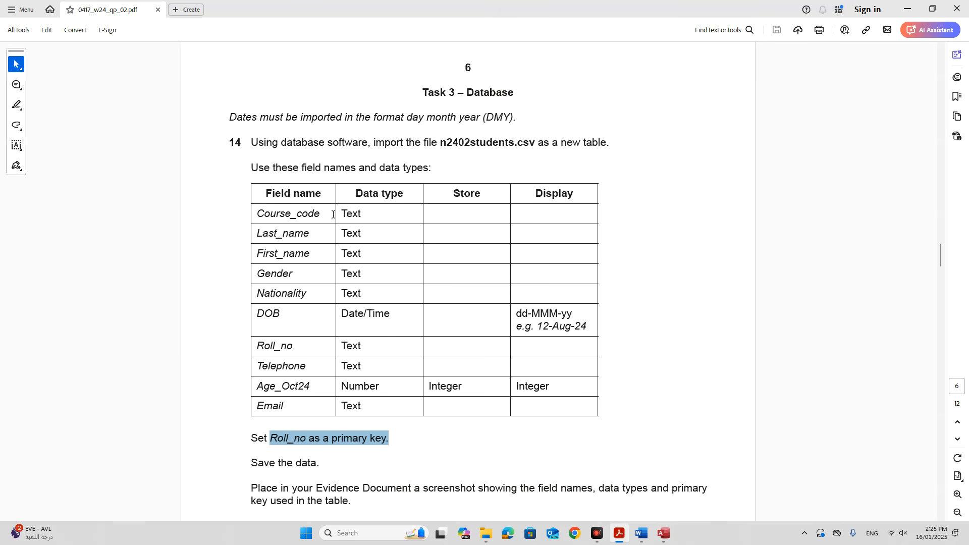
pyautogui.click(284, 212)
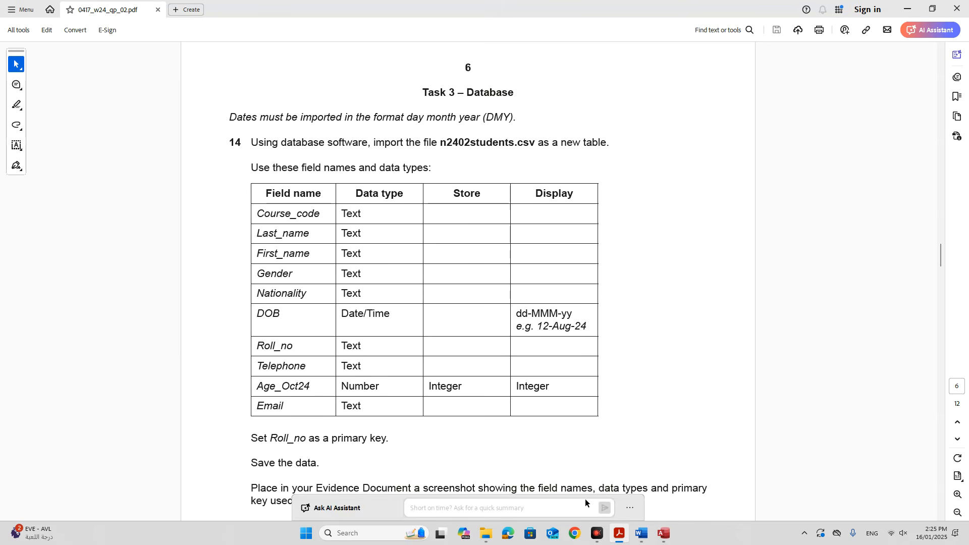
pyautogui.click(663, 532)
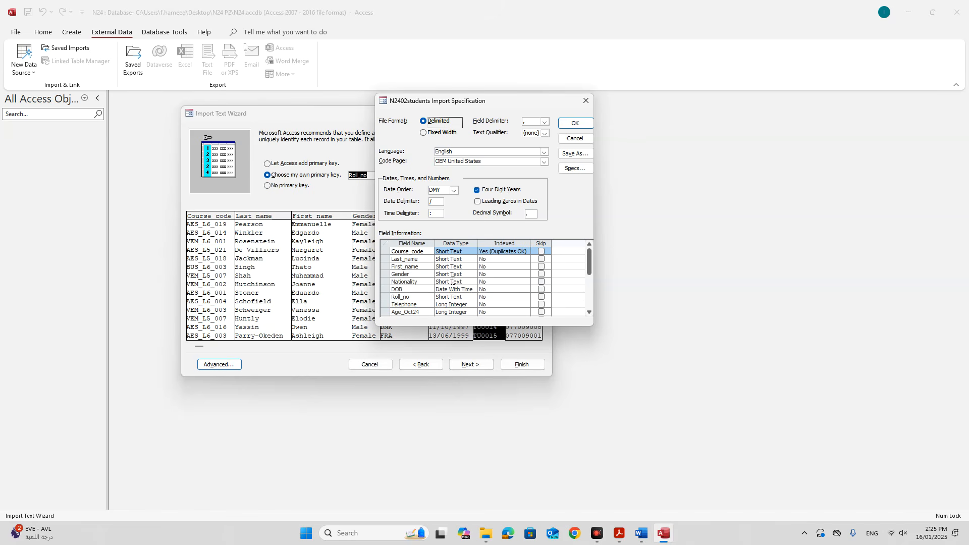
pyautogui.click(457, 252)
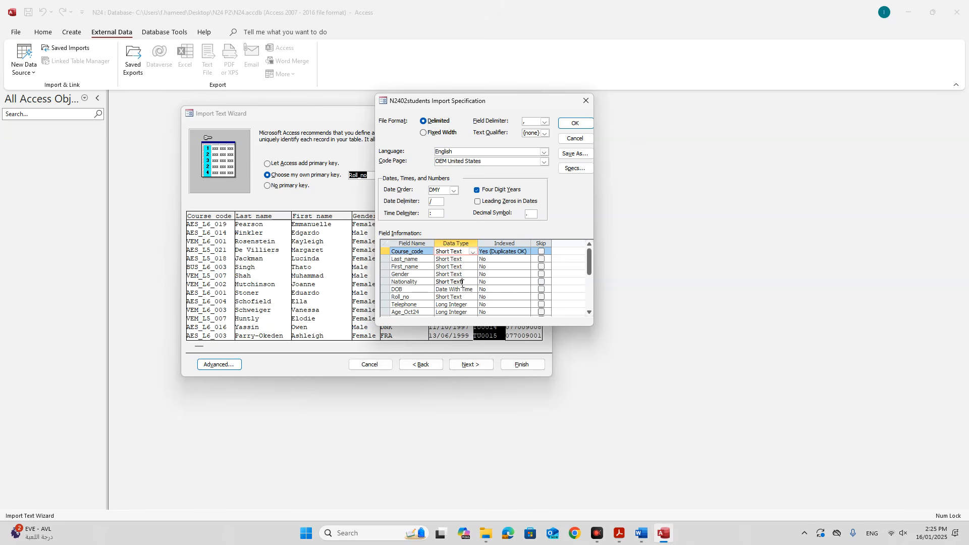
pyautogui.click(450, 282)
pyautogui.click(449, 289)
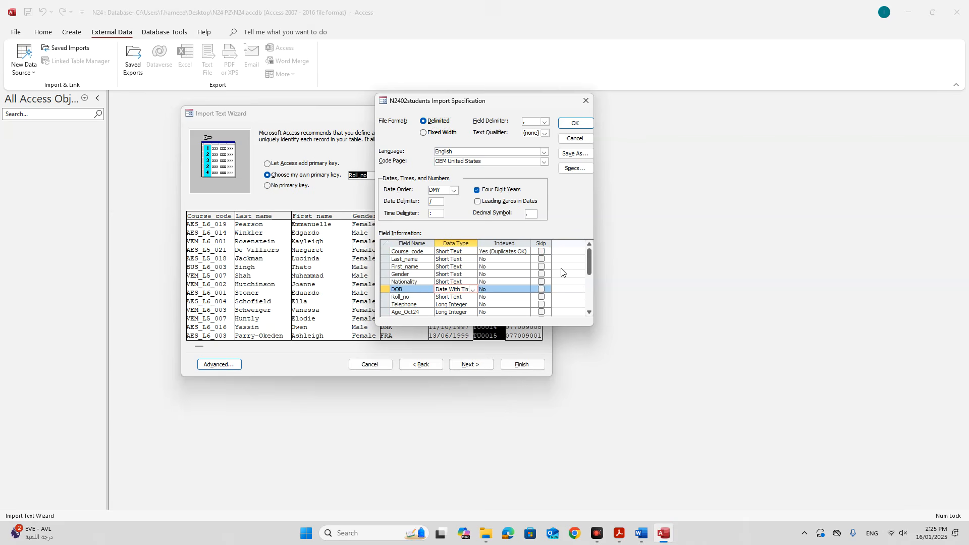
pyautogui.moveTo(588, 265); pyautogui.dragTo(588, 268)
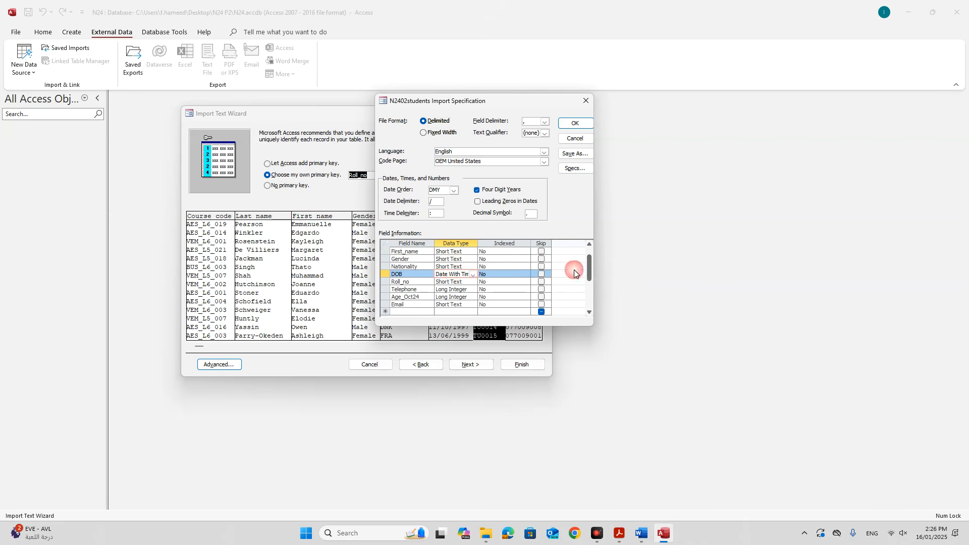
pyautogui.click(469, 281)
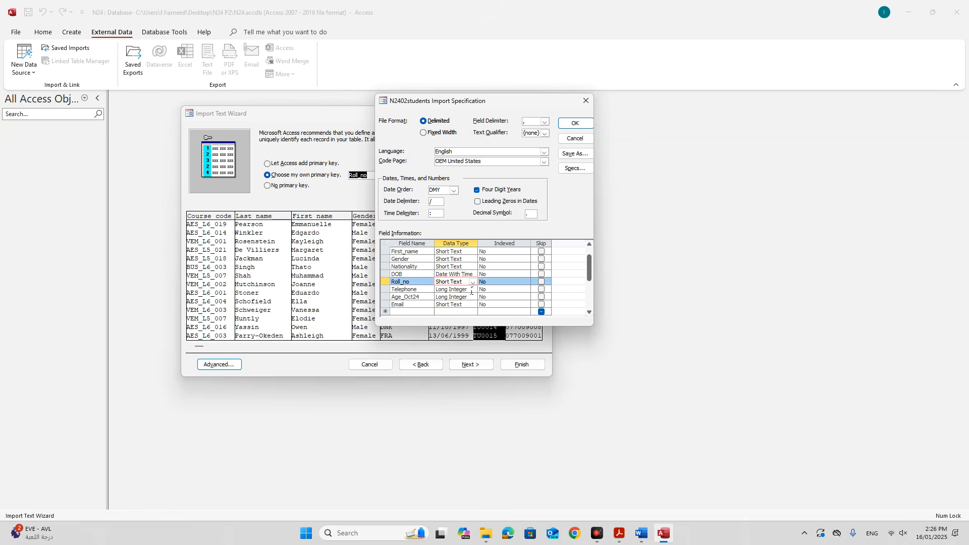
pyautogui.click(471, 290)
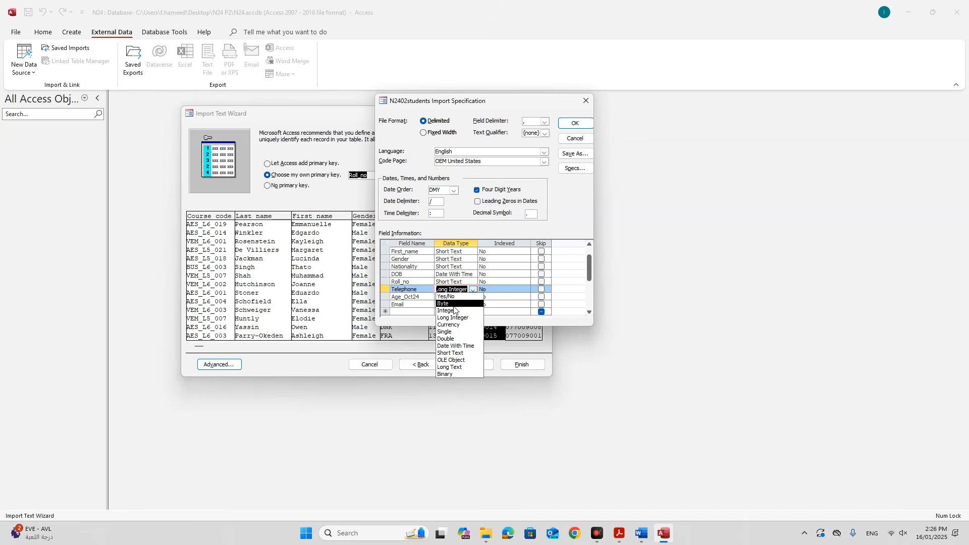
pyautogui.click(455, 354)
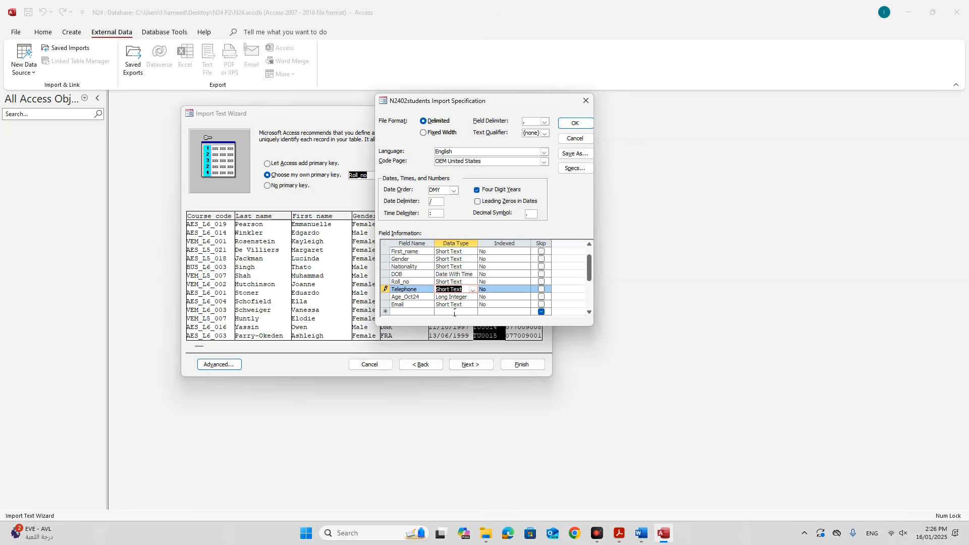
# Accept the import specification and finish importing into the N2402students table.
pyautogui.click(619, 533)
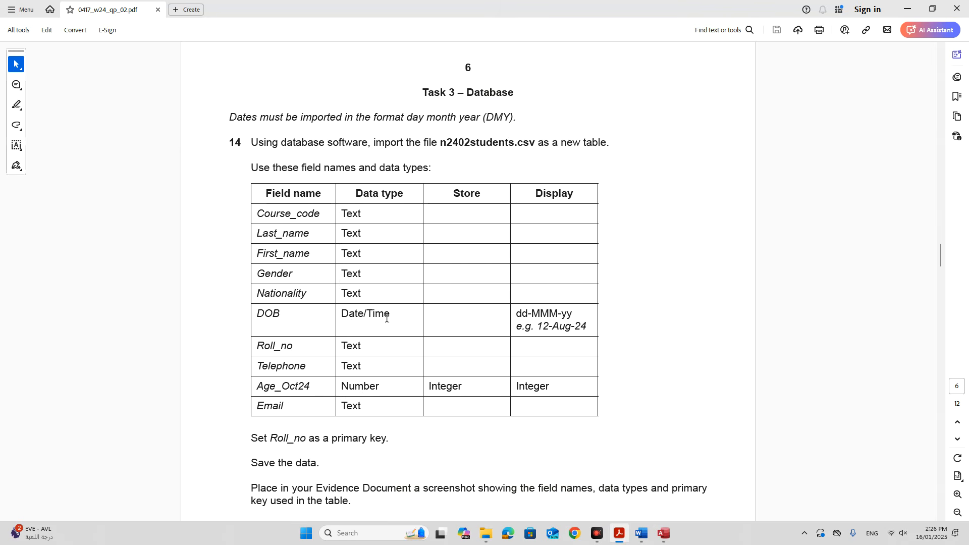
pyautogui.click(673, 533)
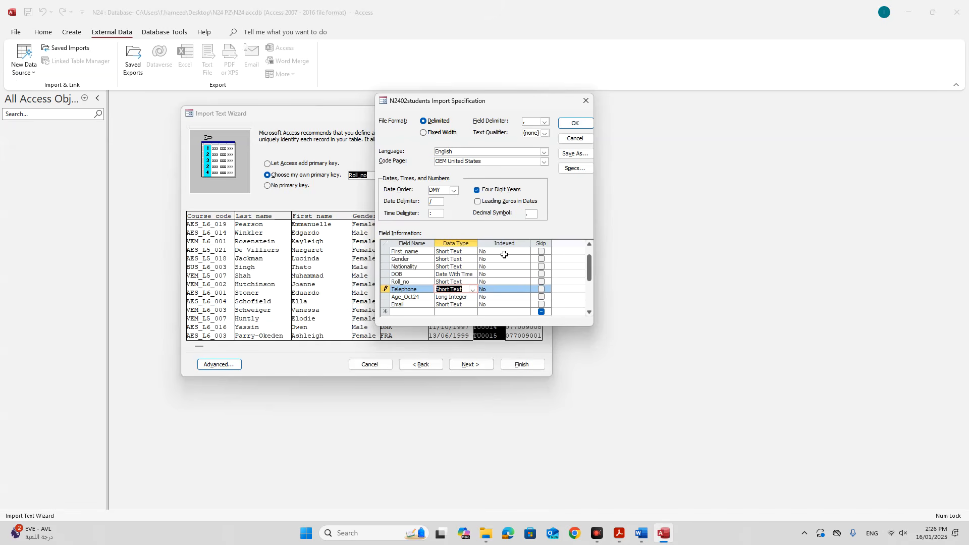
pyautogui.scroll(1, 460, 281)
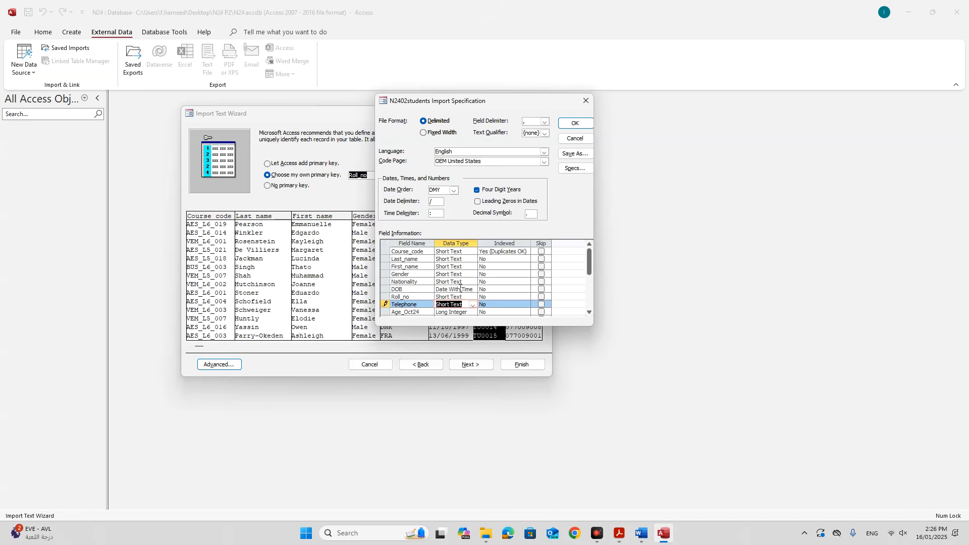
pyautogui.scroll(-1, 460, 289)
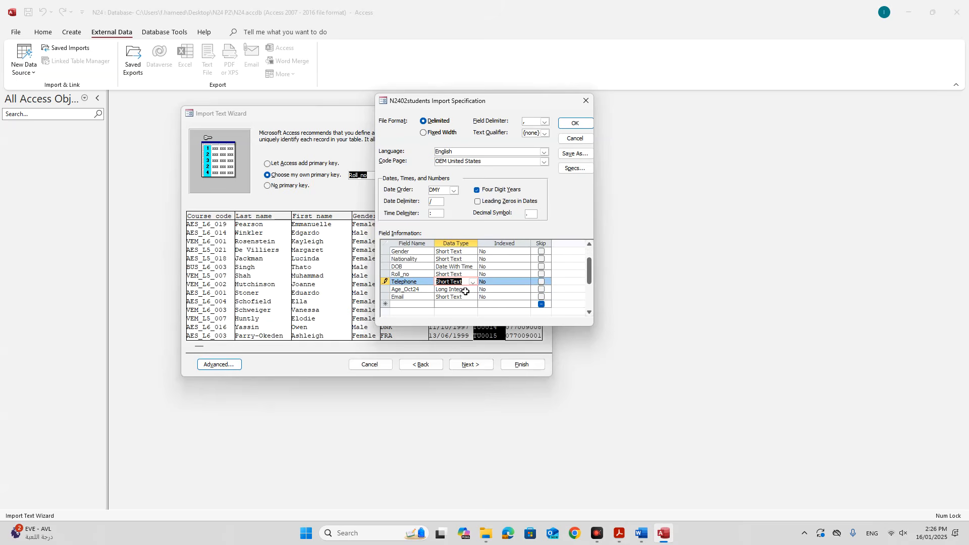
pyautogui.click(571, 124)
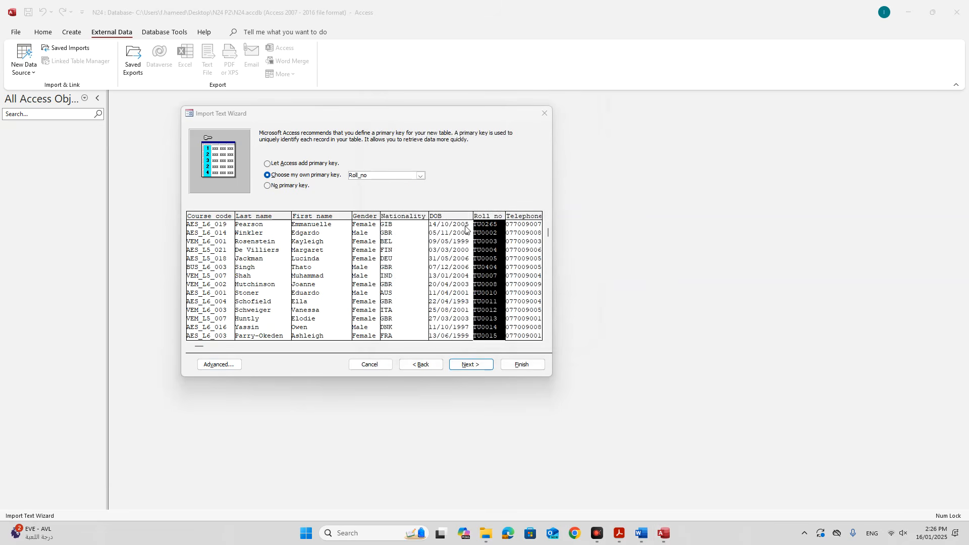
pyautogui.click(243, 363)
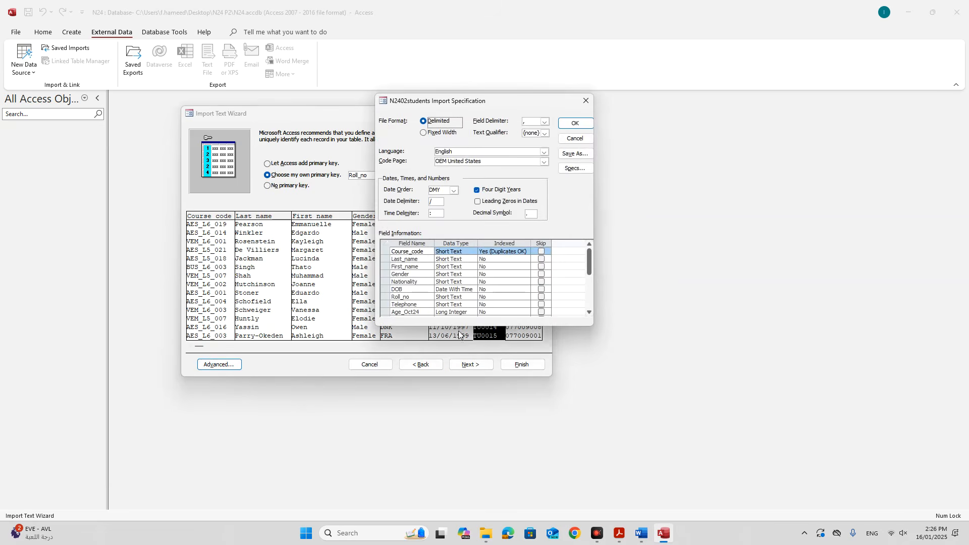
pyautogui.click(575, 123)
pyautogui.click(483, 365)
pyautogui.click(514, 364)
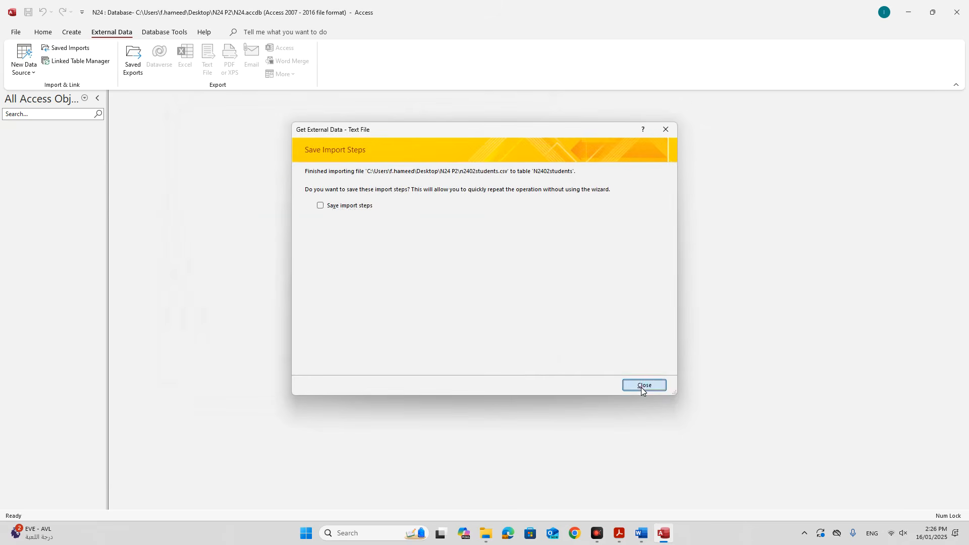
pyautogui.click(644, 385)
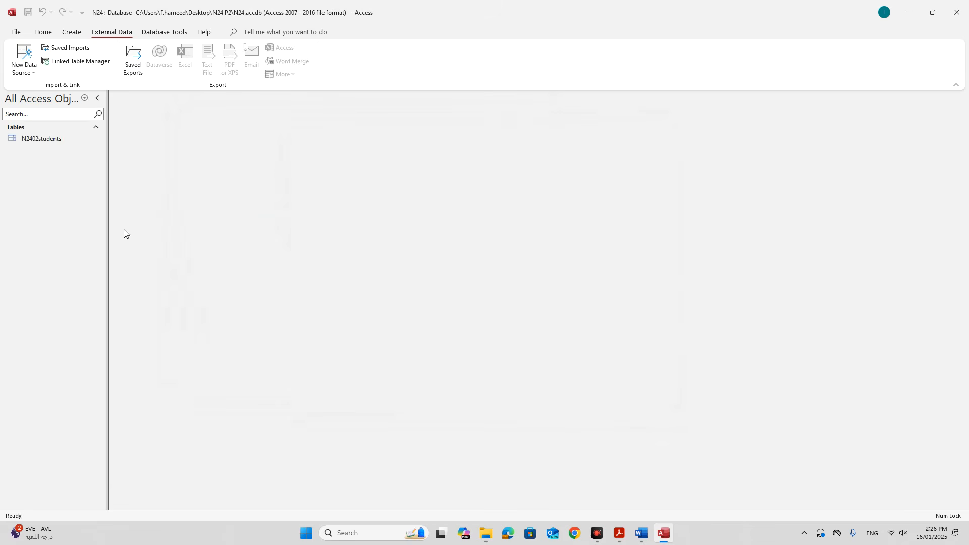
pyautogui.rightClick(60, 140)
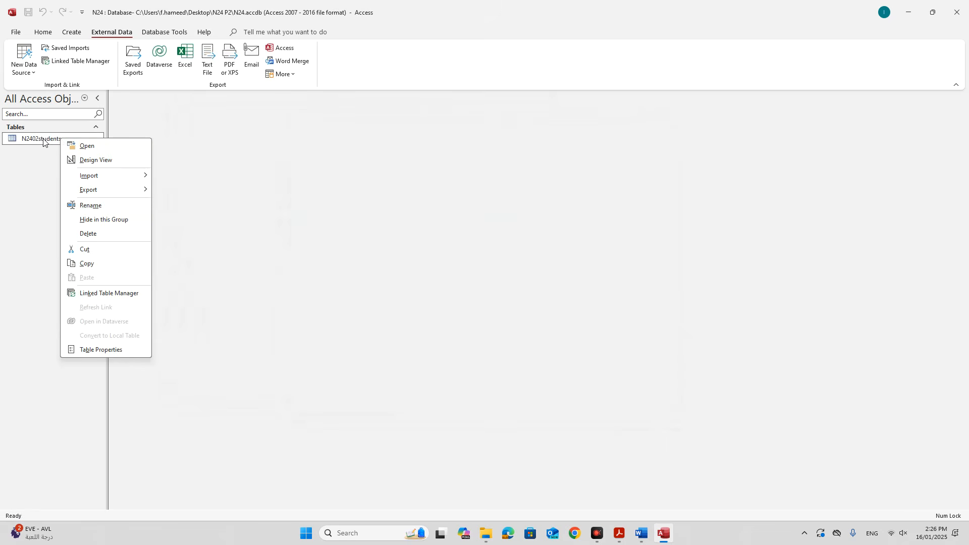
pyautogui.click(89, 161)
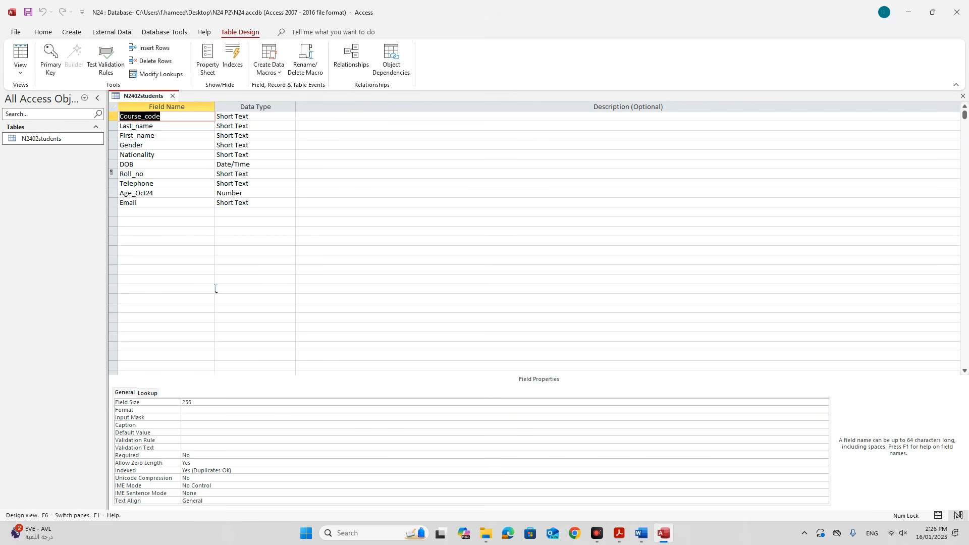
pyautogui.click(619, 533)
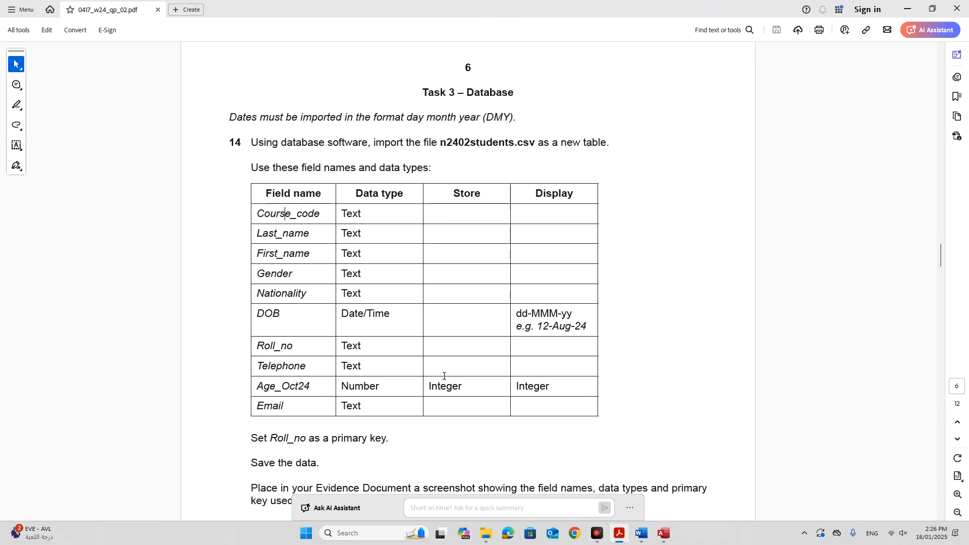
pyautogui.moveTo(339, 314); pyautogui.dragTo(384, 313)
pyautogui.click(328, 313)
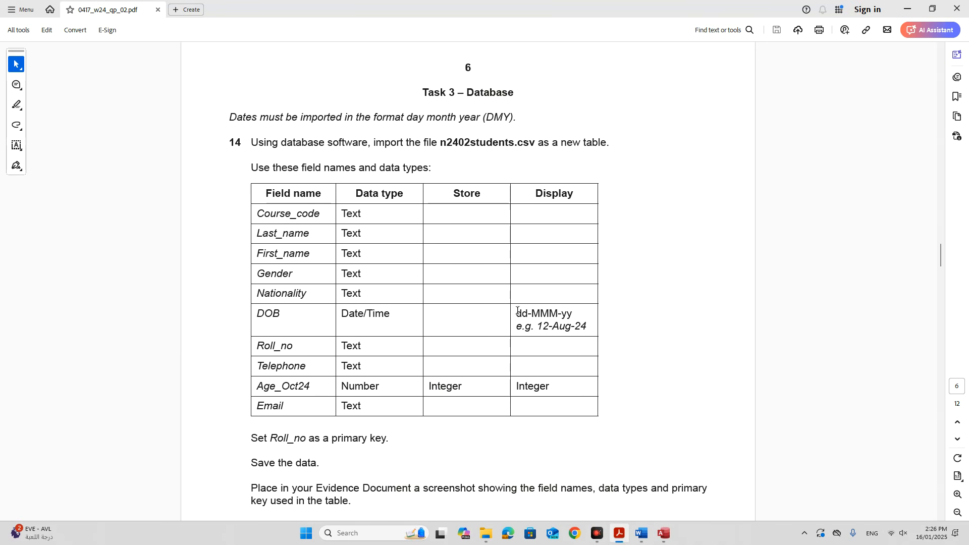
pyautogui.moveTo(516, 314); pyautogui.dragTo(583, 316)
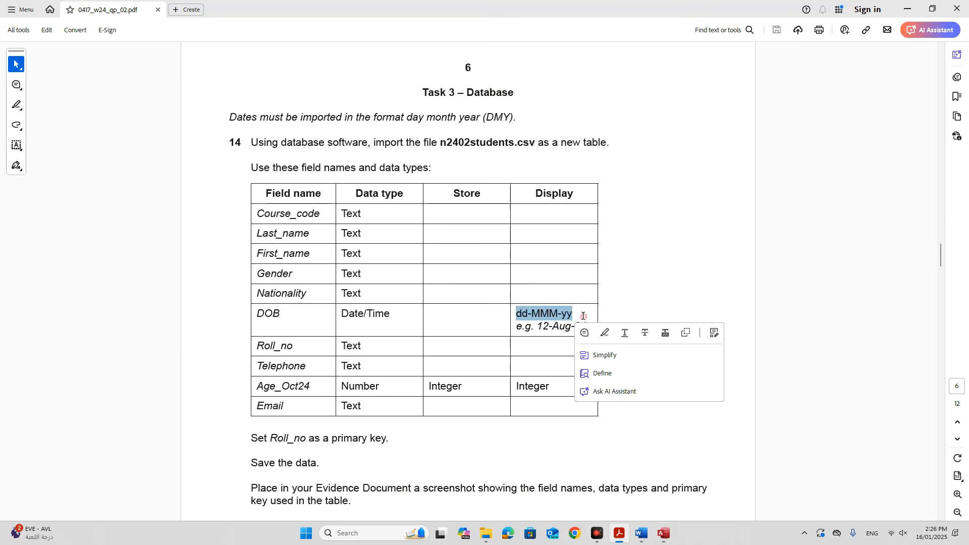
pyautogui.click(664, 532)
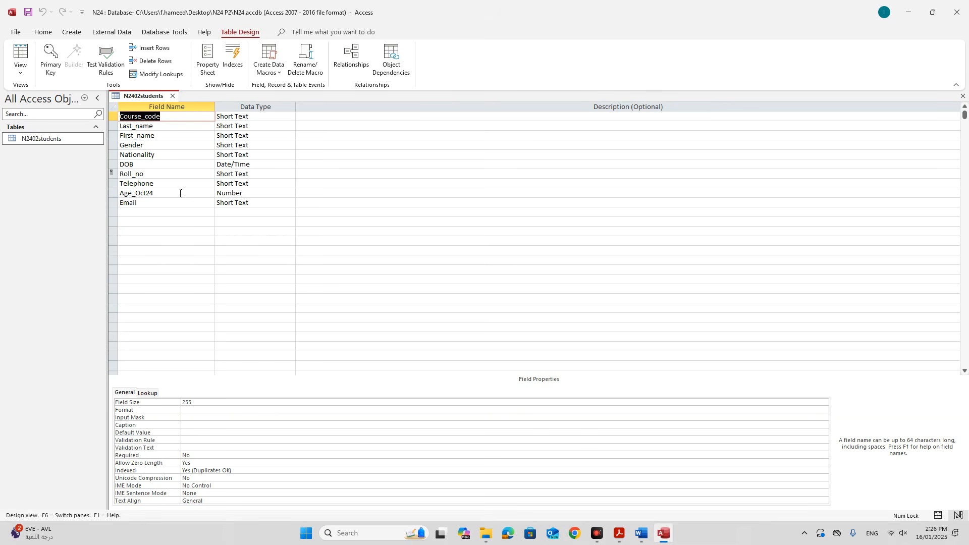
# Set the DOB field's Format property to Medium Date.
pyautogui.click(148, 164)
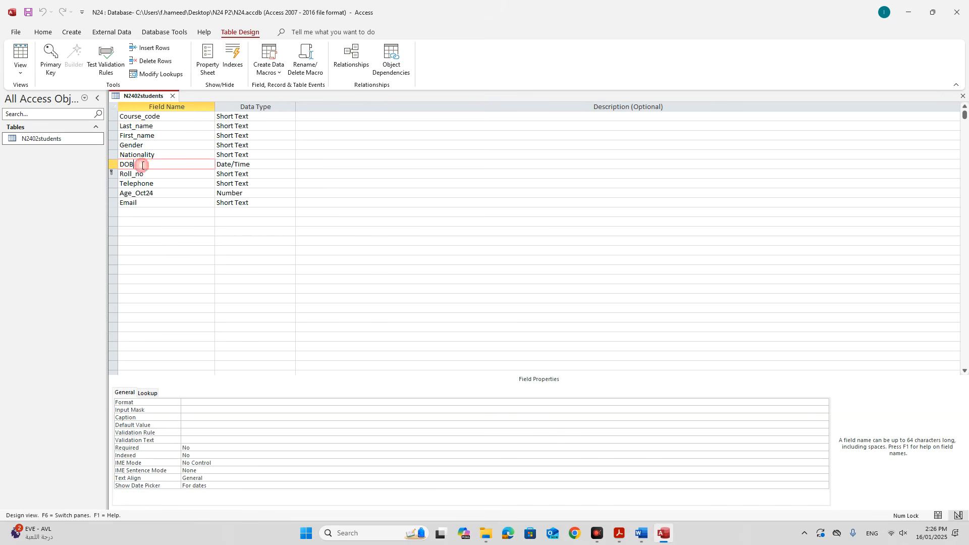
pyautogui.click(318, 402)
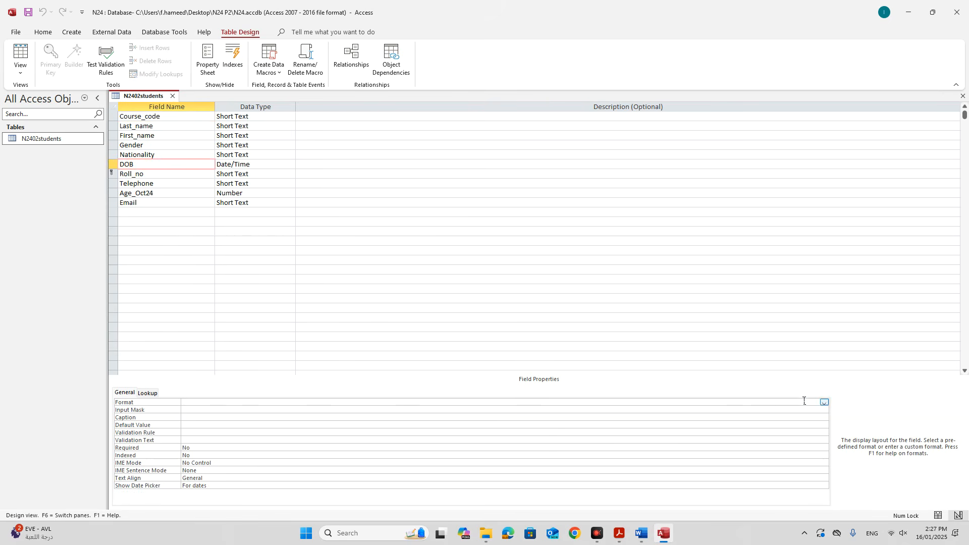
pyautogui.click(824, 403)
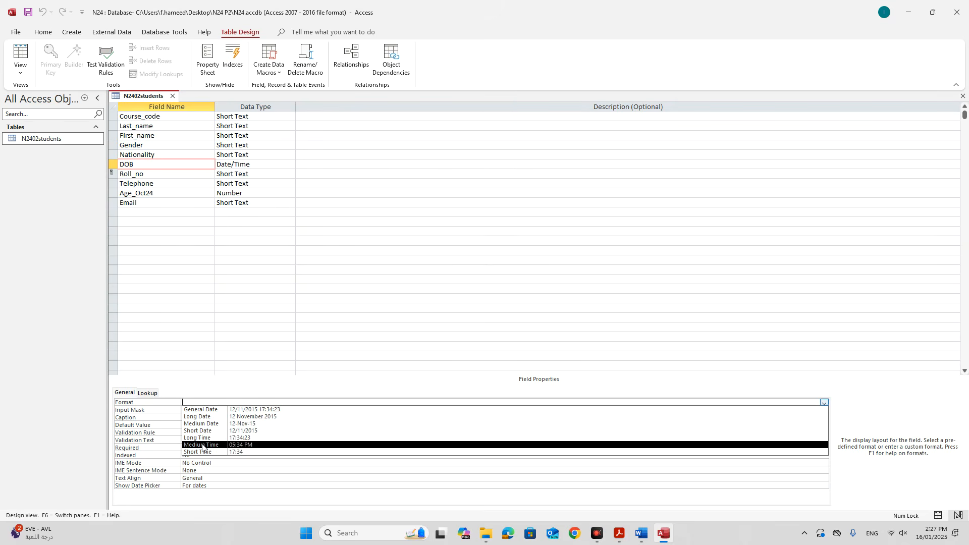
pyautogui.click(248, 424)
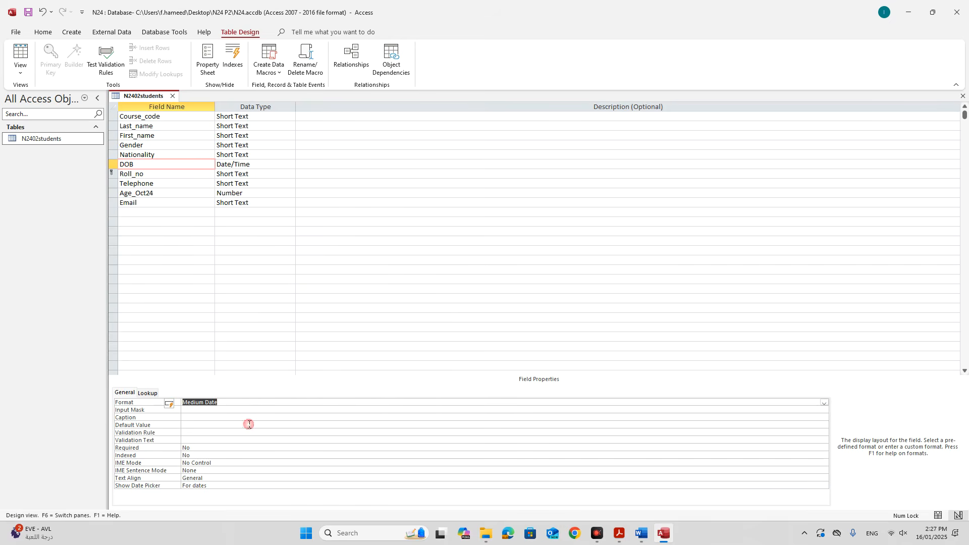
# Save the N2402students table design and return to the question paper.
pyautogui.click(618, 535)
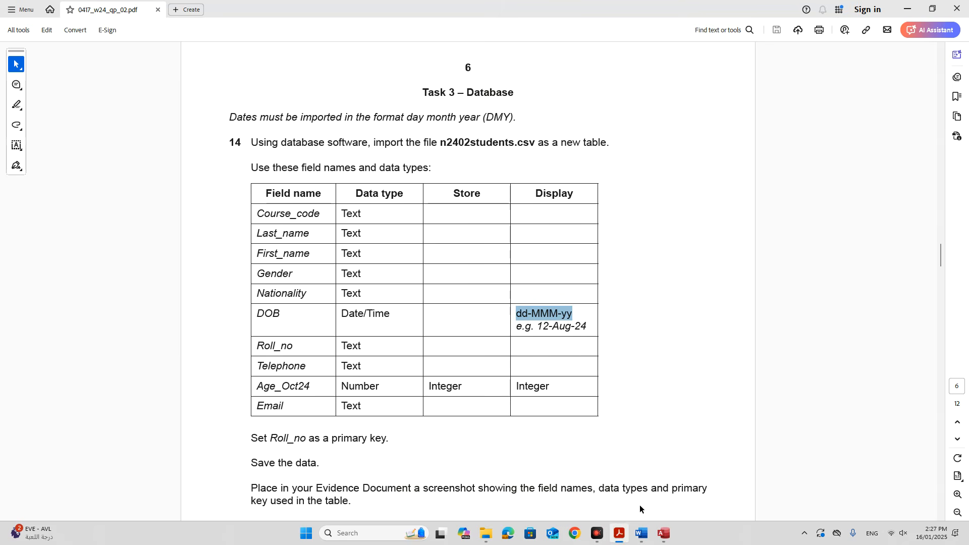
pyautogui.moveTo(662, 533)
pyautogui.click(623, 508)
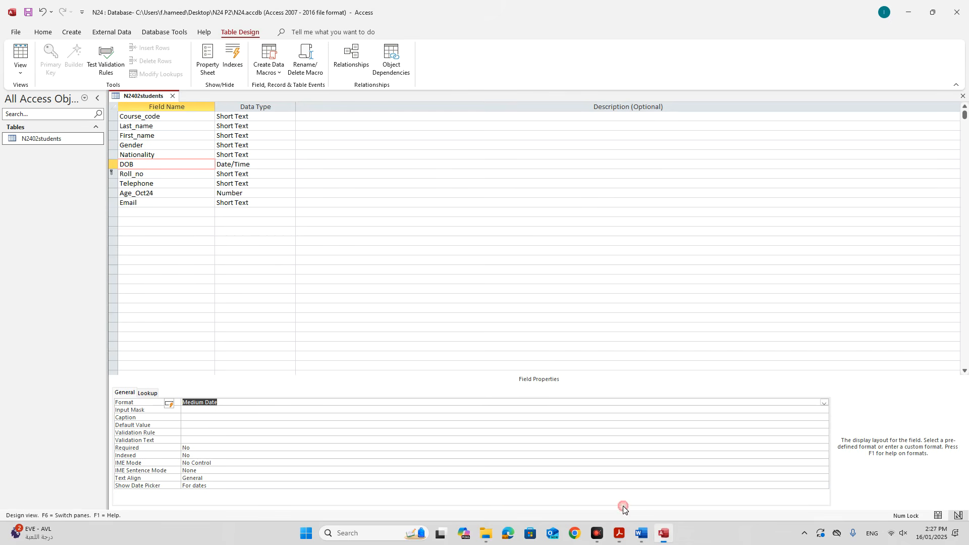
pyautogui.rightClick(146, 97)
pyautogui.click(164, 106)
pyautogui.click(304, 202)
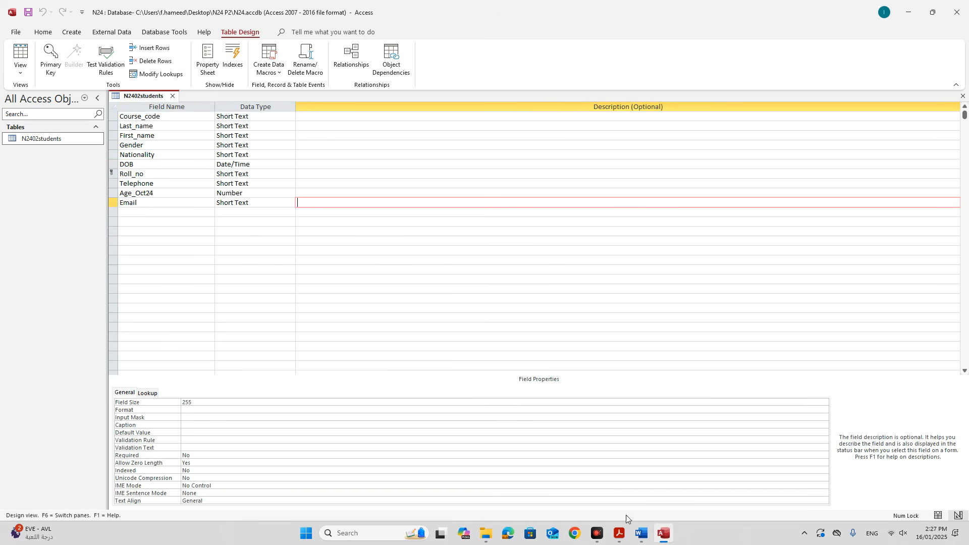
pyautogui.click(618, 533)
# Scroll down and highlight the evidence screenshot instruction in the exam paper.
pyautogui.scroll(-2, 493, 445)
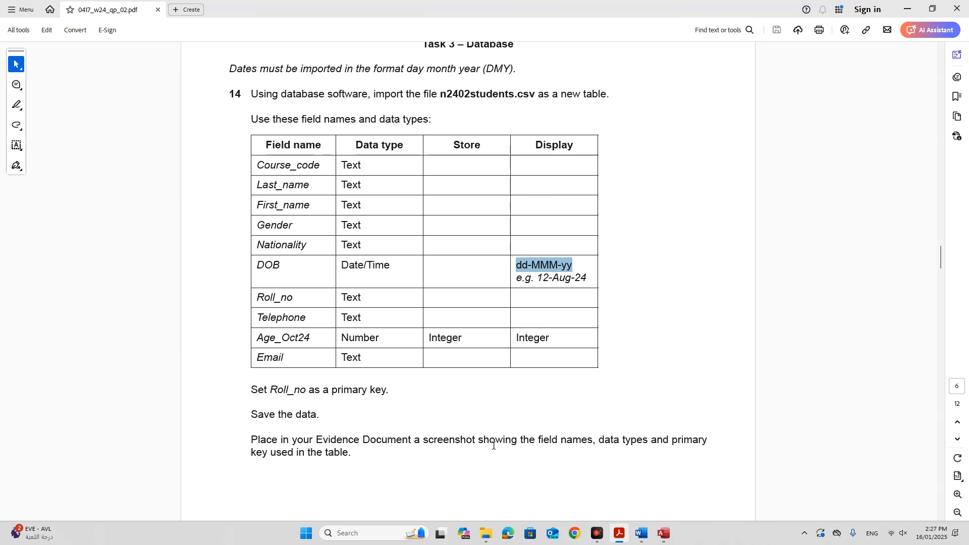
pyautogui.scroll(-3, 493, 445)
pyautogui.click(352, 368)
pyautogui.moveTo(353, 368); pyautogui.dragTo(697, 369)
# Snip the N2402students design grid's field names and data types with Snipping Tool.
pyautogui.click(374, 533)
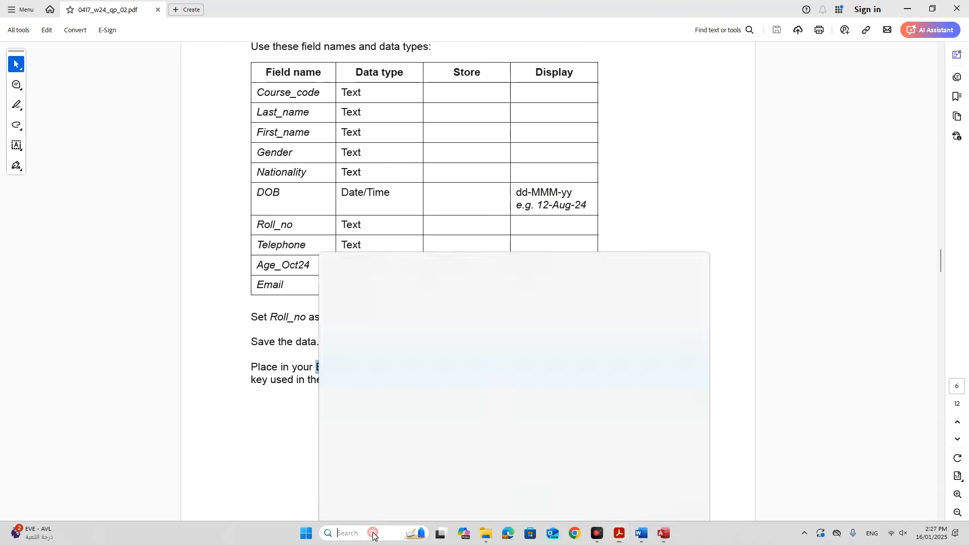
pyautogui.write('snip')
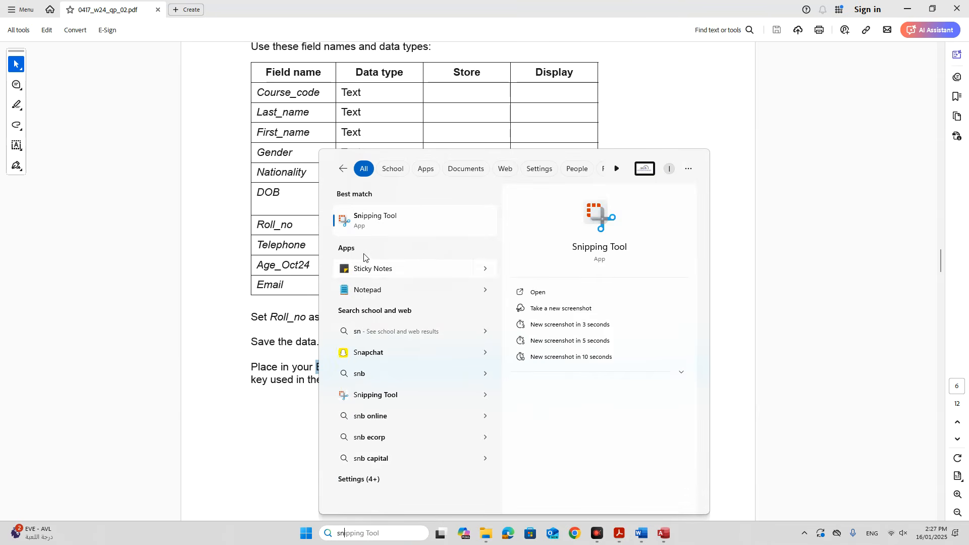
pyautogui.click(369, 222)
pyautogui.moveTo(663, 533)
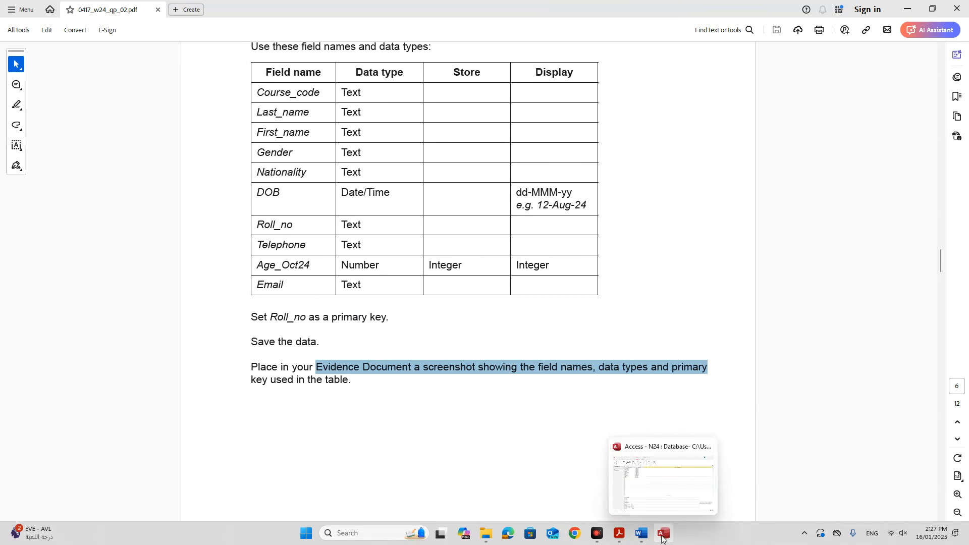
pyautogui.click(636, 504)
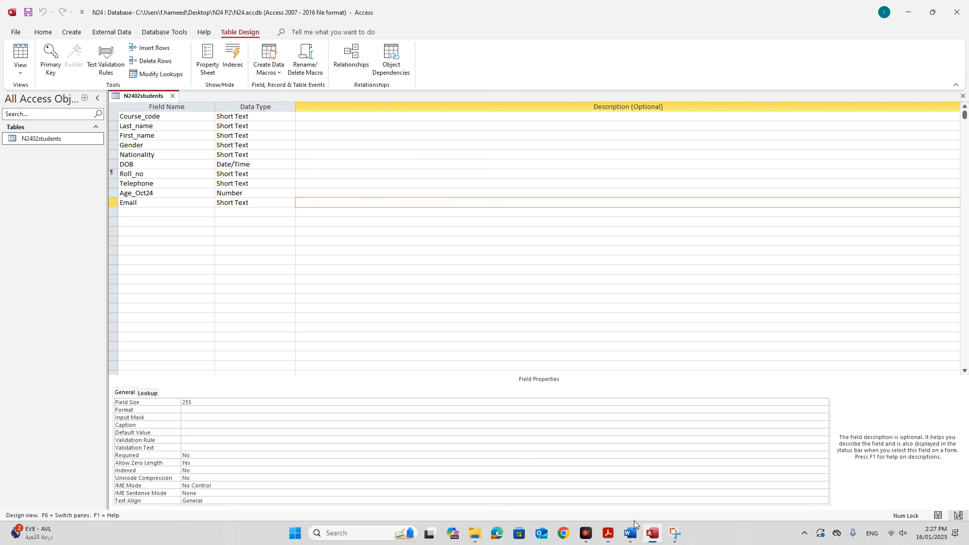
pyautogui.click(671, 531)
pyautogui.click(384, 204)
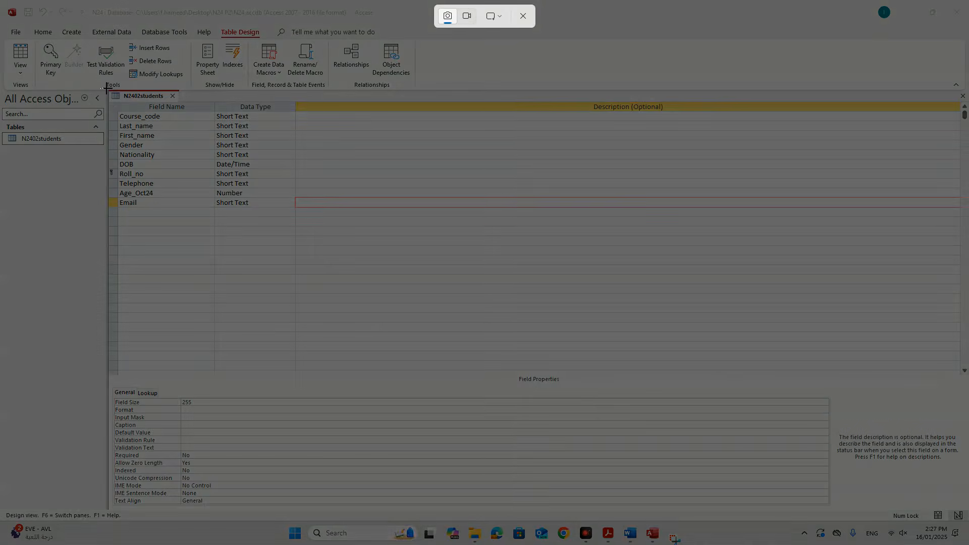
pyautogui.moveTo(106, 88); pyautogui.dragTo(292, 207)
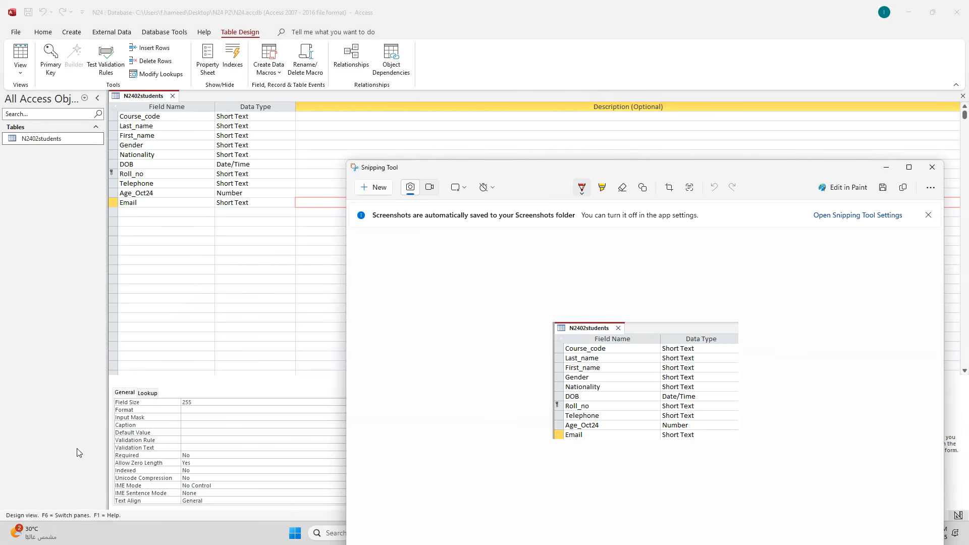
pyautogui.click(909, 170)
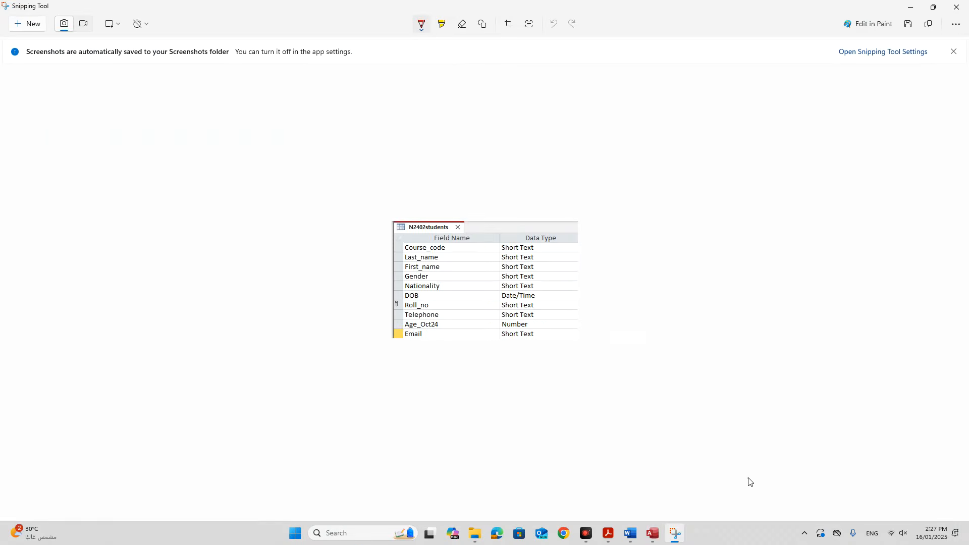
# Paste the snip under Step 14 evidence in Word, then scroll the exam paper to page 7.
pyautogui.click(630, 534)
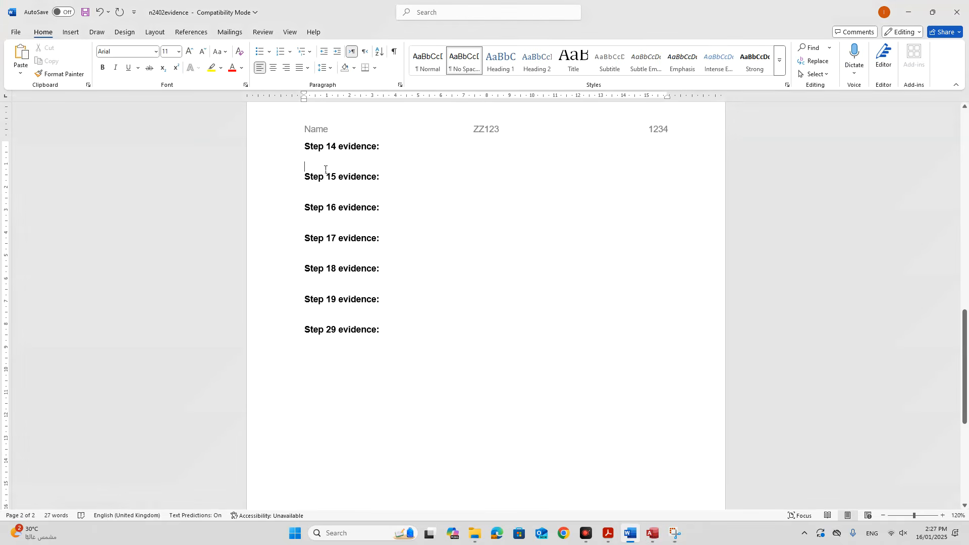
pyautogui.hotkey('ctrl', 'v')
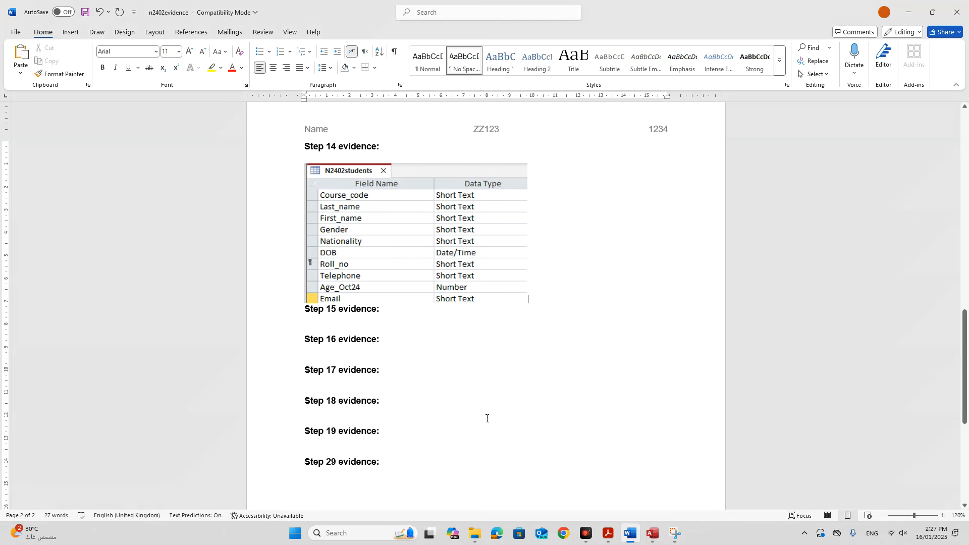
pyautogui.click(608, 534)
pyautogui.scroll(-3, 490, 422)
pyautogui.scroll(-9, 485, 422)
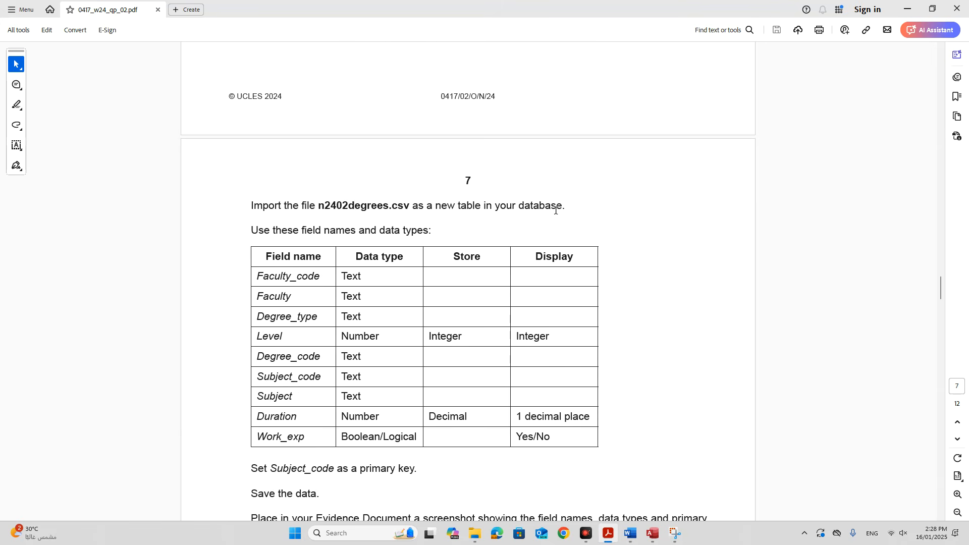
# Close the table design and start a text file import of n2402degrees.csv.
pyautogui.click(653, 534)
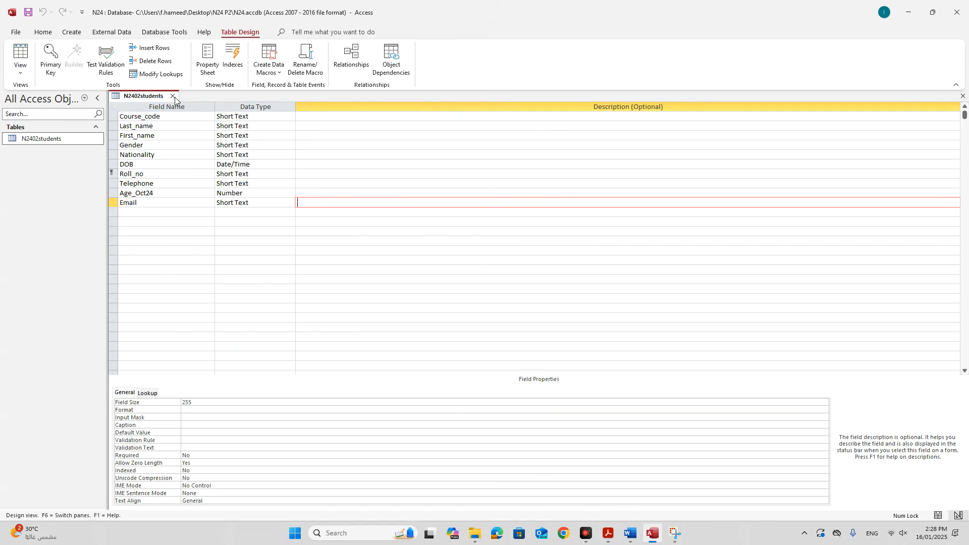
pyautogui.click(173, 96)
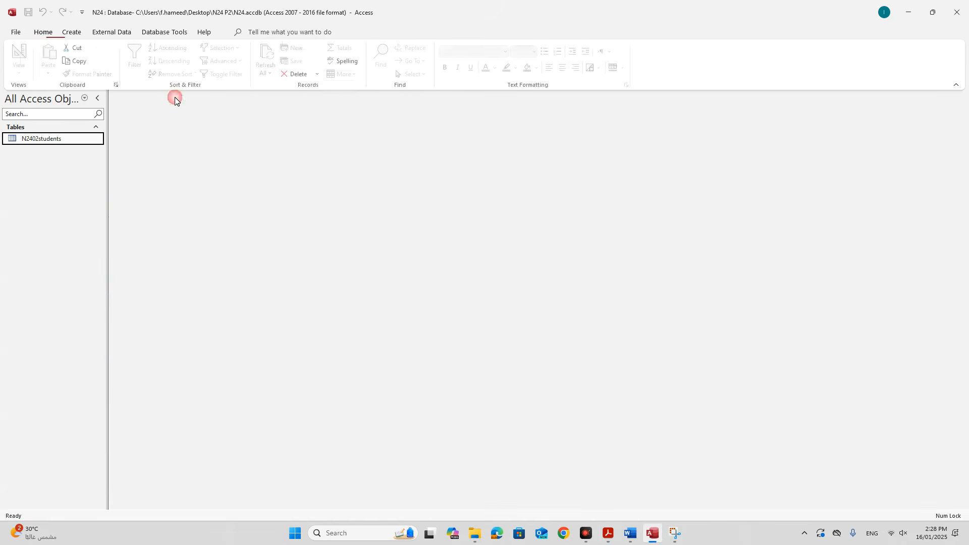
pyautogui.click(104, 32)
pyautogui.click(24, 68)
pyautogui.click(60, 92)
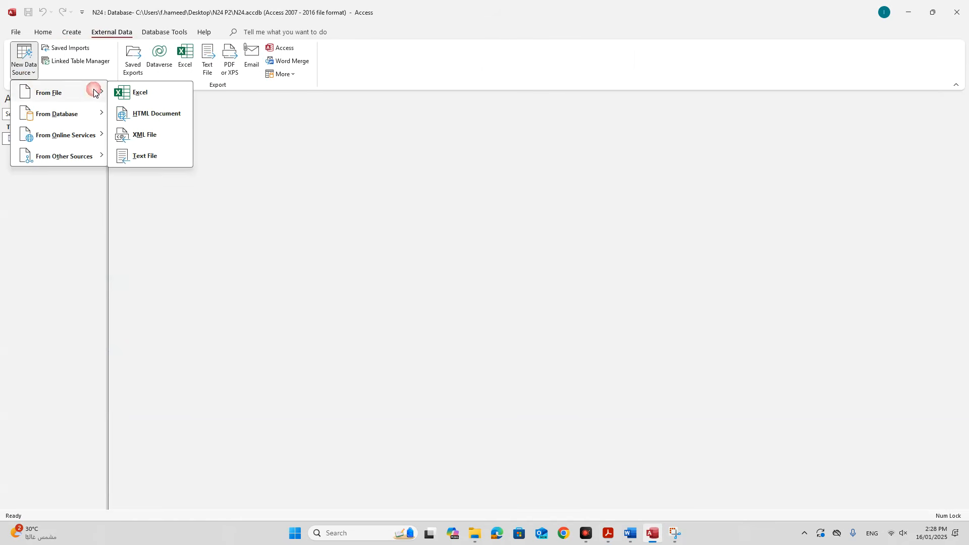
pyautogui.click(135, 155)
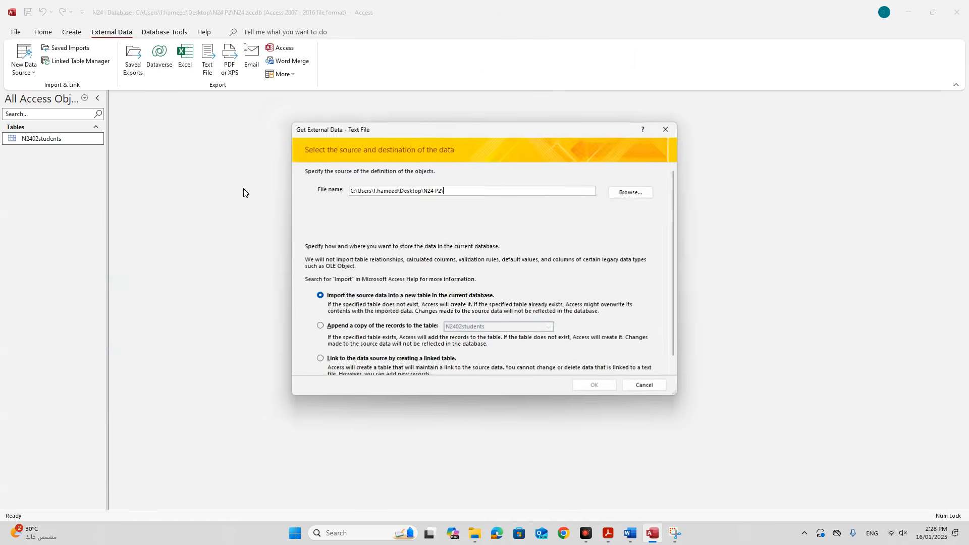
pyautogui.click(631, 193)
pyautogui.click(432, 232)
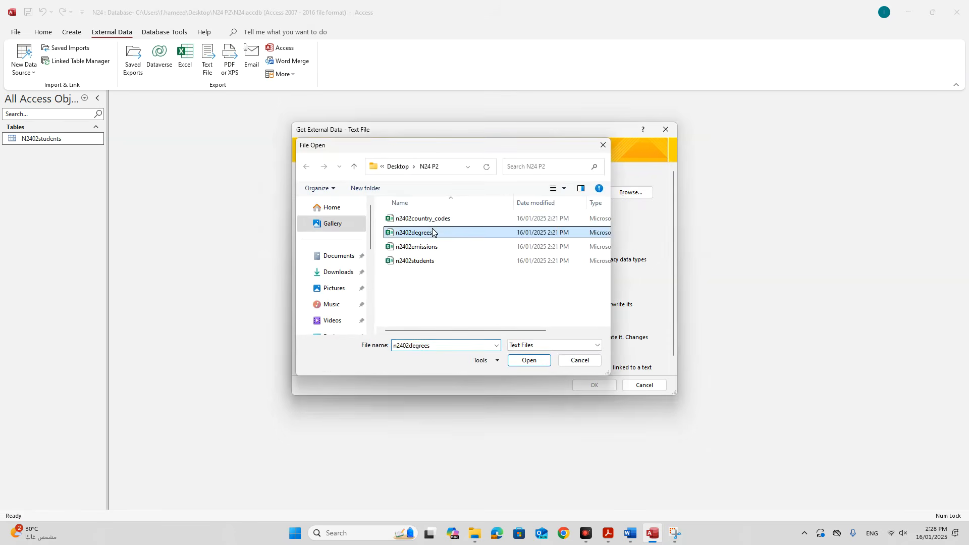
pyautogui.doubleClick(432, 233)
pyautogui.click(590, 385)
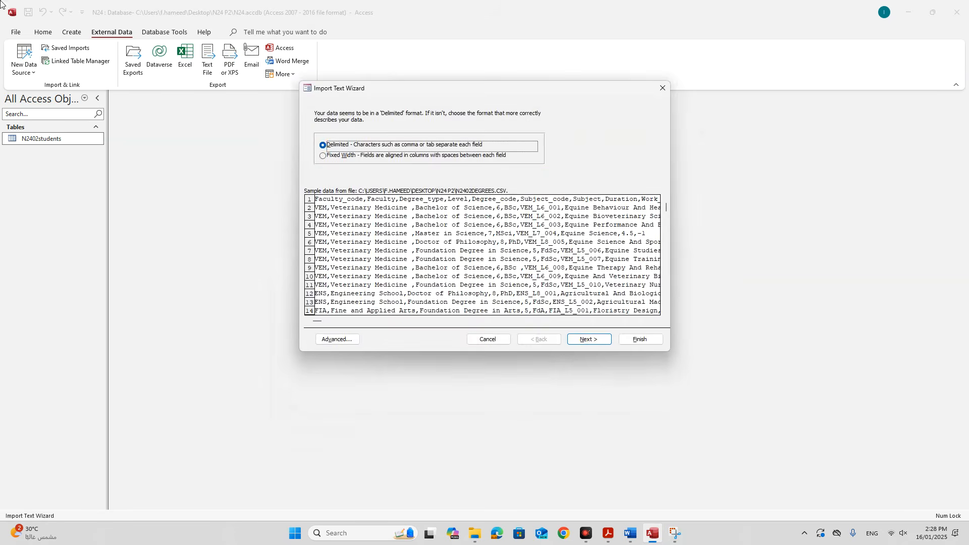
# Use the first row as field names and opt to choose your own primary key.
pyautogui.click(587, 339)
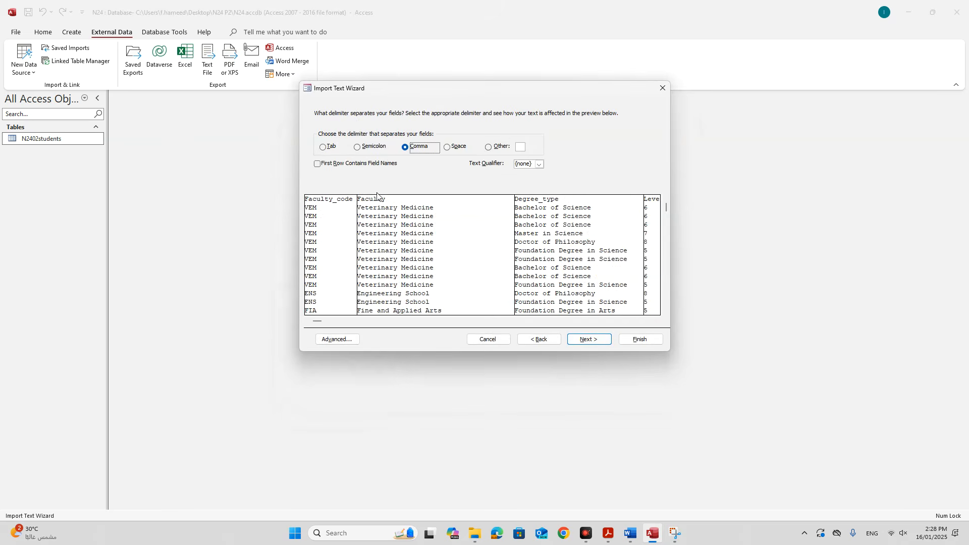
pyautogui.click(338, 164)
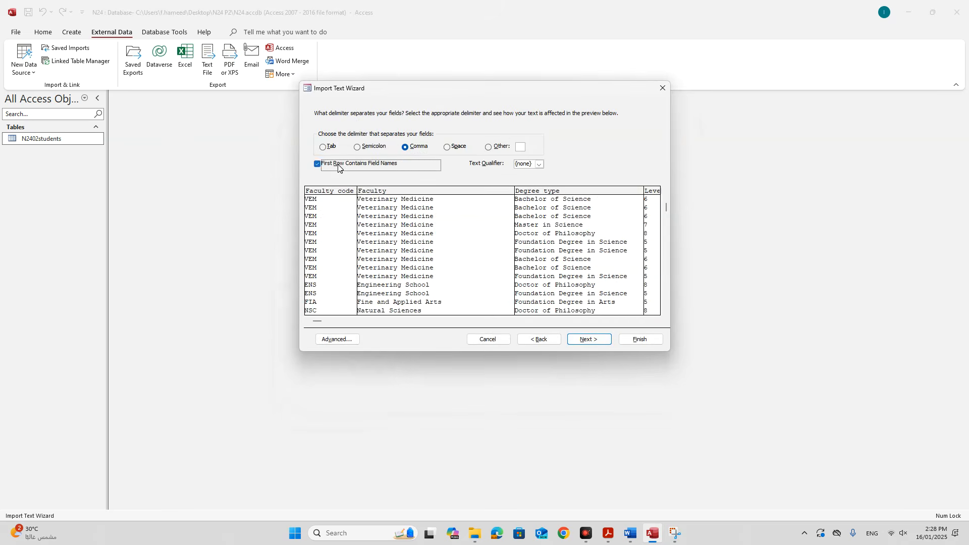
pyautogui.click(580, 341)
pyautogui.click(582, 339)
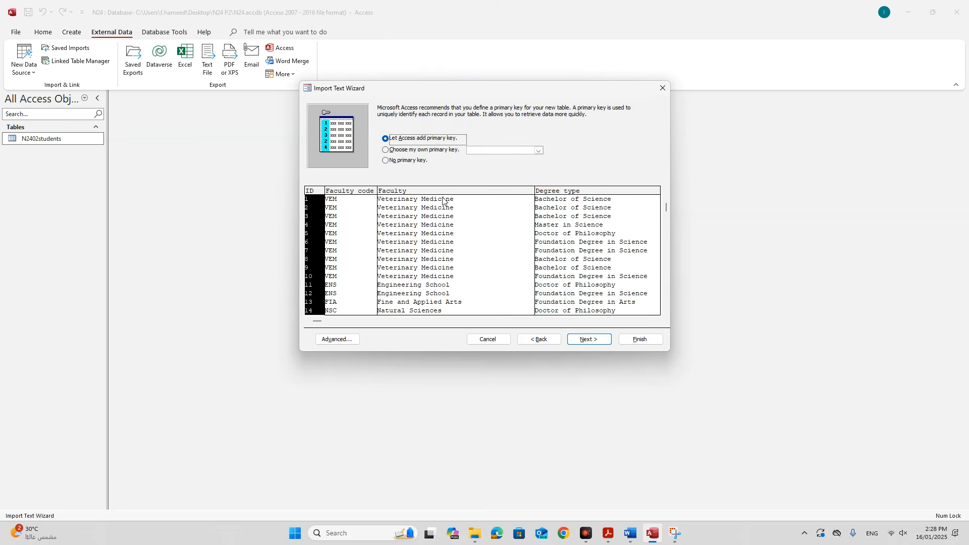
pyautogui.click(406, 151)
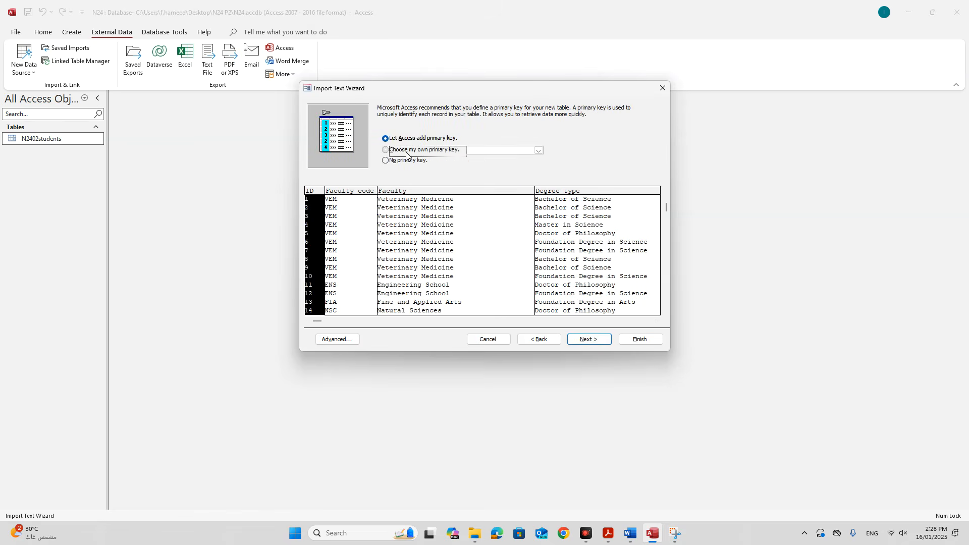
# Check the exam paper and pick Subject_code as the primary key.
pyautogui.click(604, 538)
pyautogui.scroll(-2, 346, 448)
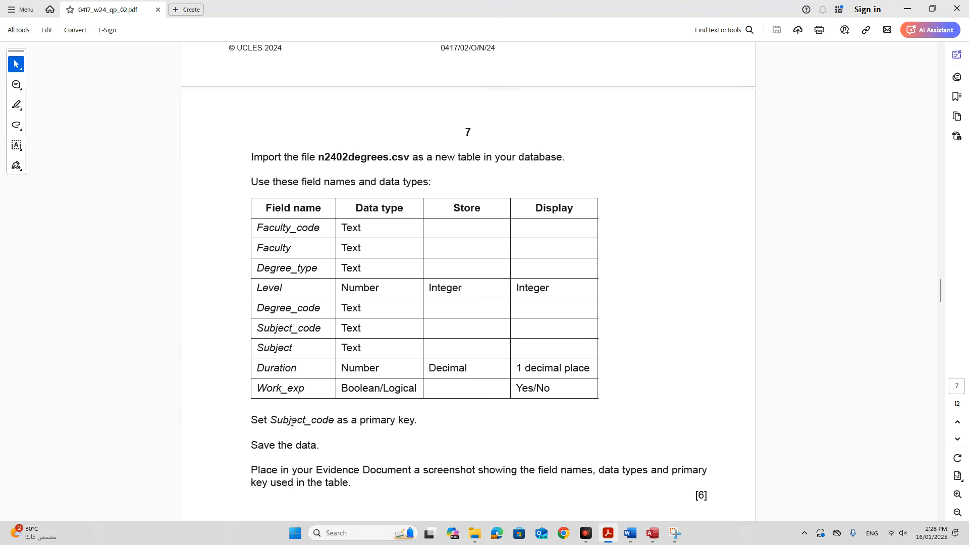
pyautogui.moveTo(269, 420); pyautogui.dragTo(334, 421)
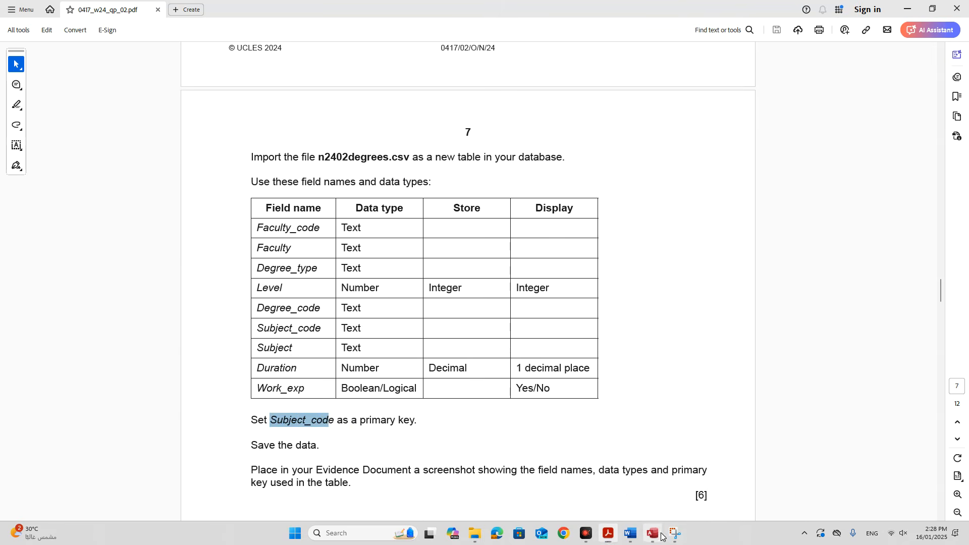
pyautogui.click(652, 533)
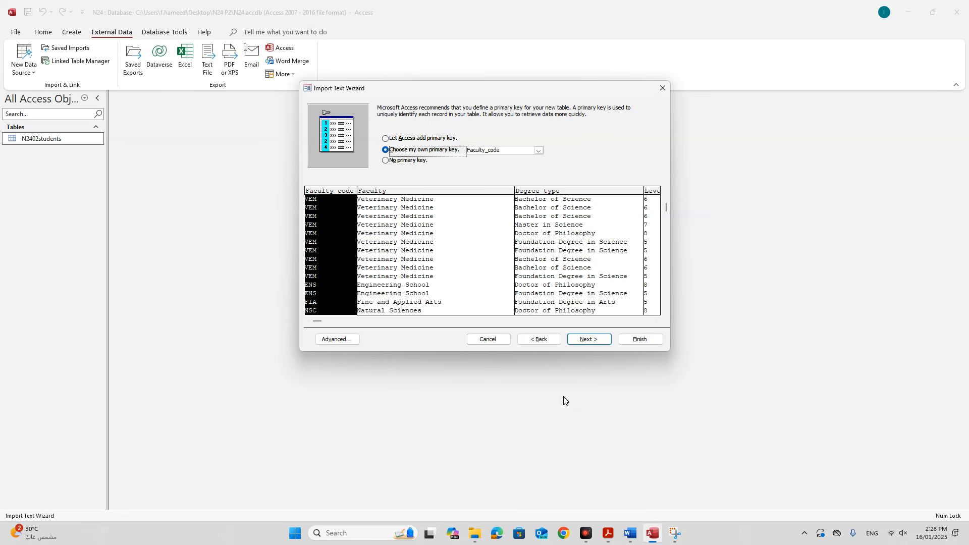
pyautogui.click(539, 151)
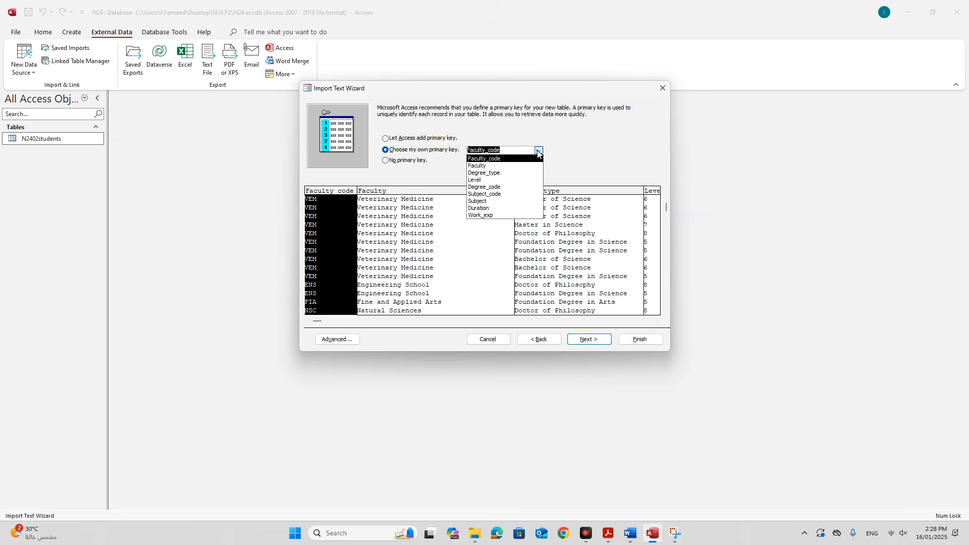
pyautogui.click(503, 198)
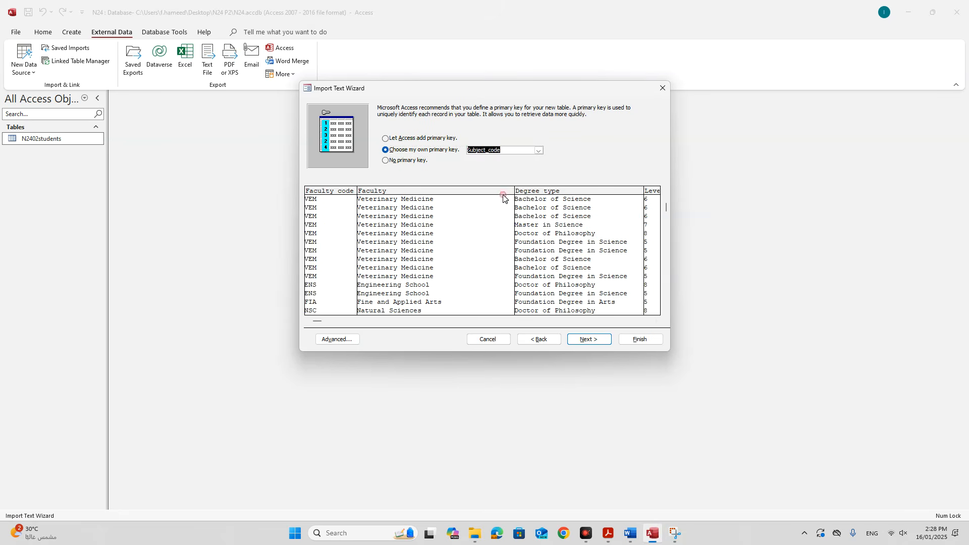
# Open the import specification and compare the Level and Duration data types with the exam's requirements.
pyautogui.click(336, 339)
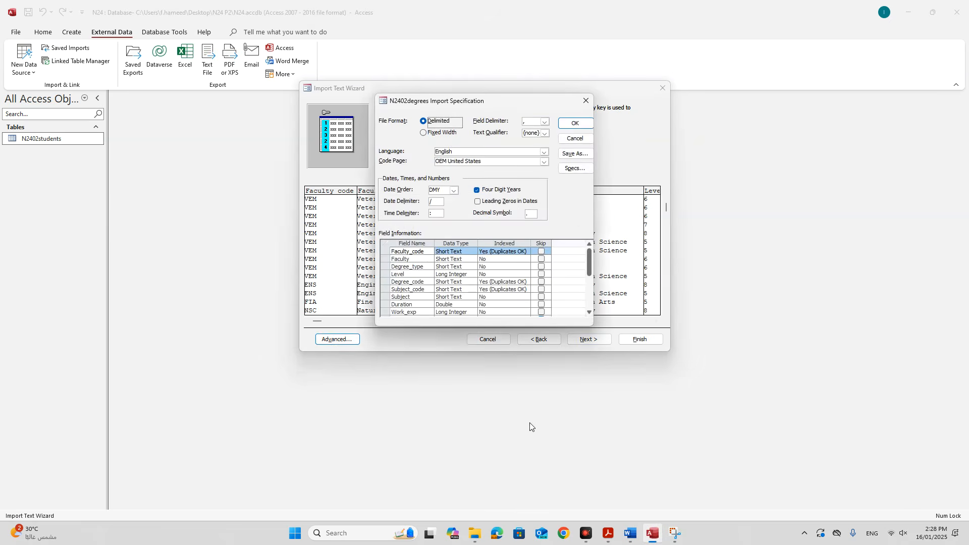
pyautogui.click(608, 534)
pyautogui.scroll(-1, 392, 427)
pyautogui.scroll(1, 392, 427)
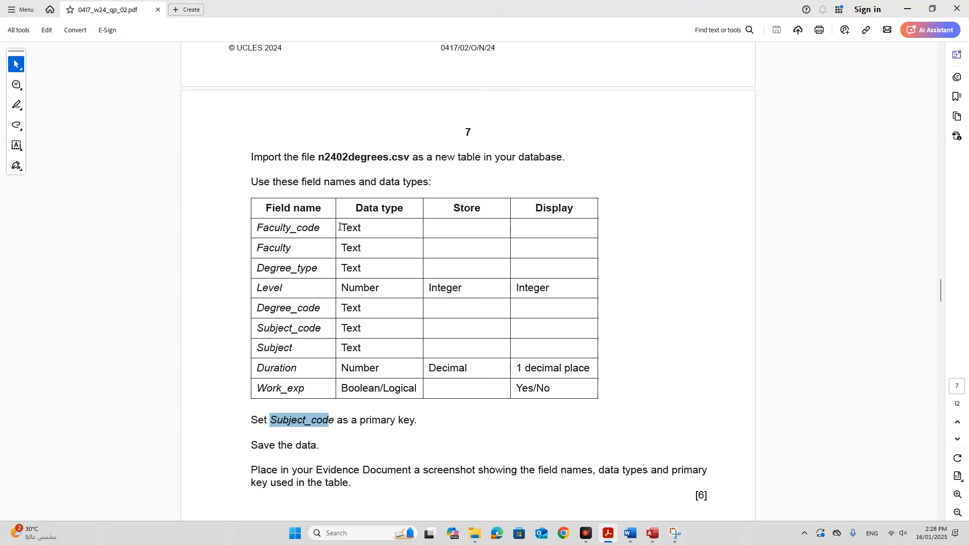
pyautogui.moveTo(340, 227); pyautogui.dragTo(506, 286)
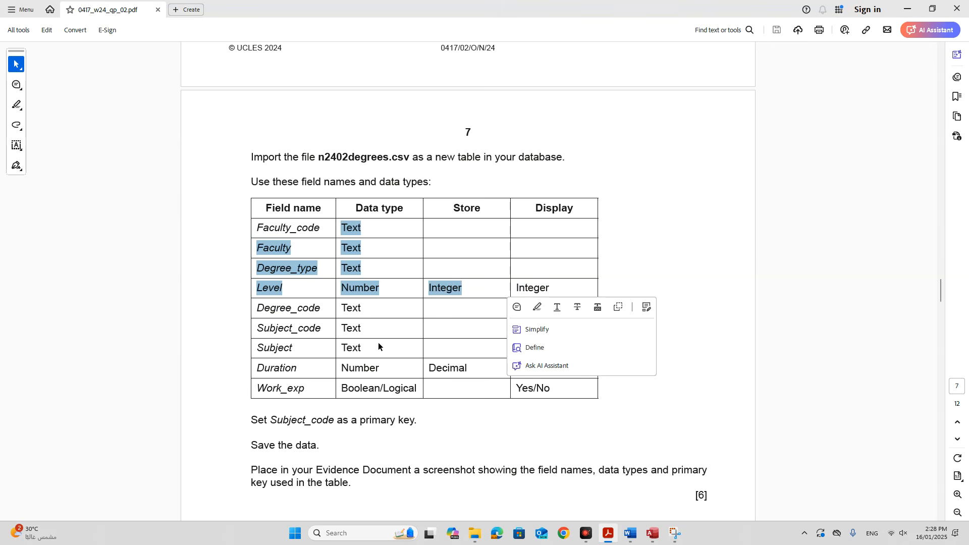
pyautogui.click(652, 533)
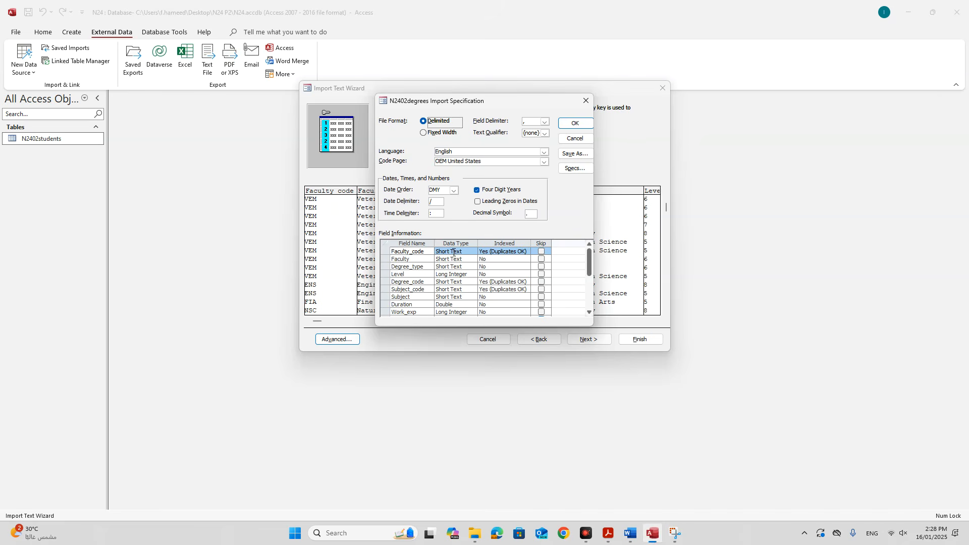
pyautogui.click(465, 273)
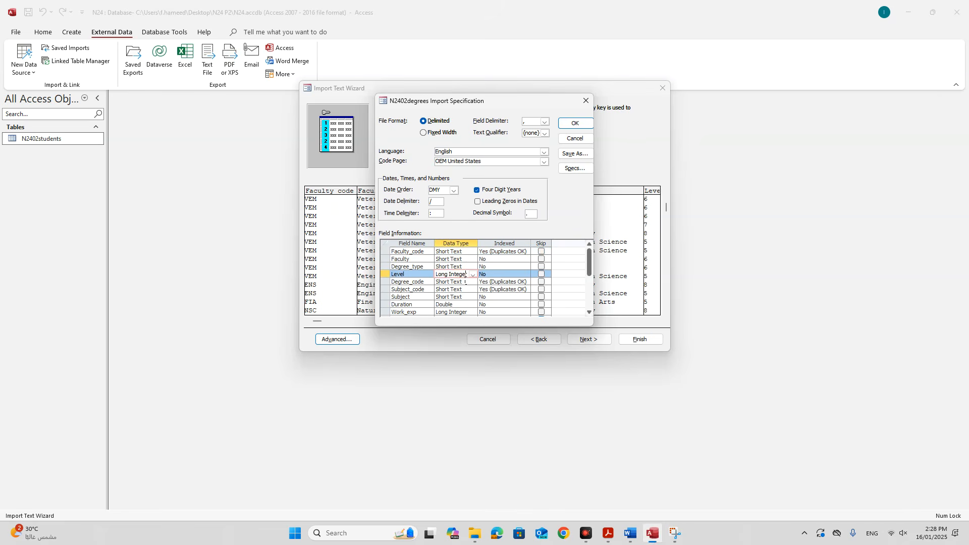
pyautogui.scroll(-2, 456, 298)
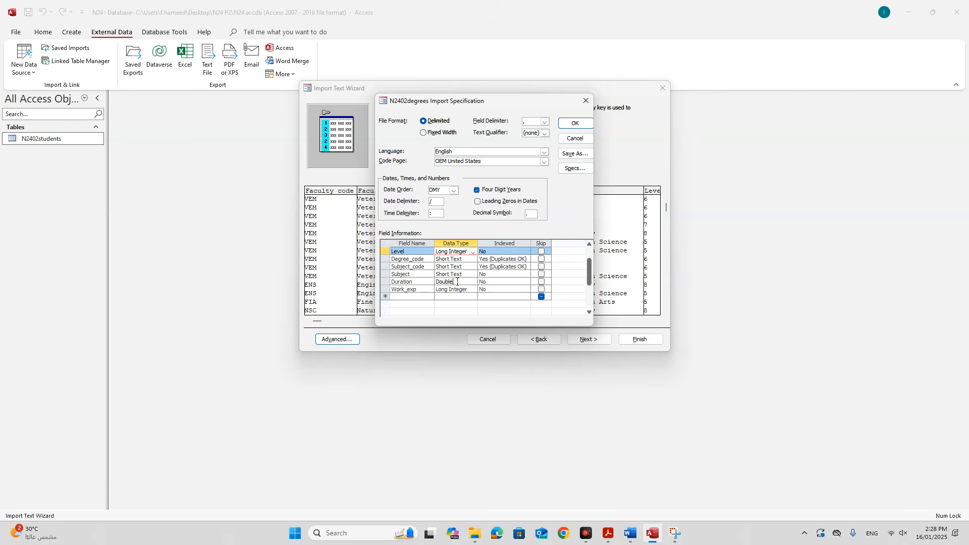
pyautogui.click(457, 282)
pyautogui.click(608, 533)
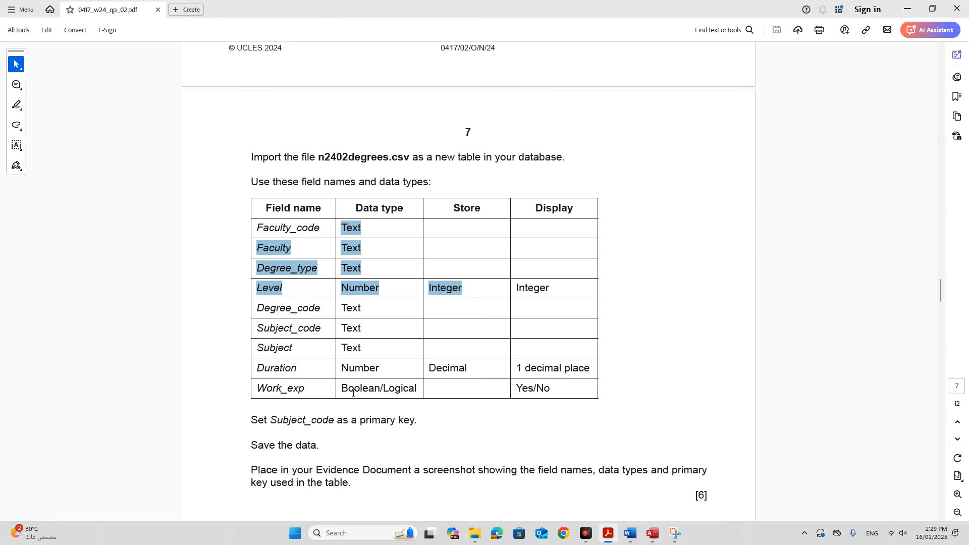
pyautogui.click(652, 533)
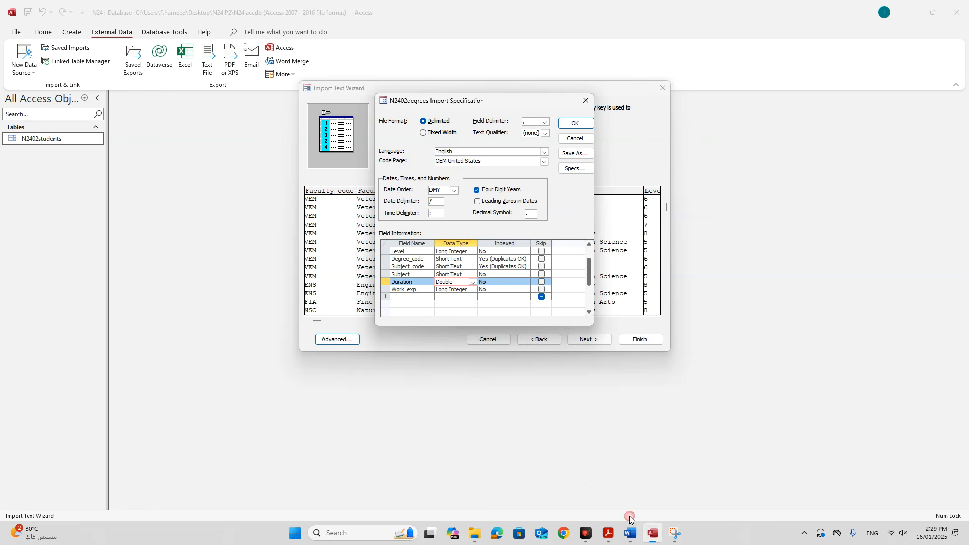
# Set Work_exp's data type to Yes/No and confirm the import specification.
pyautogui.click(453, 289)
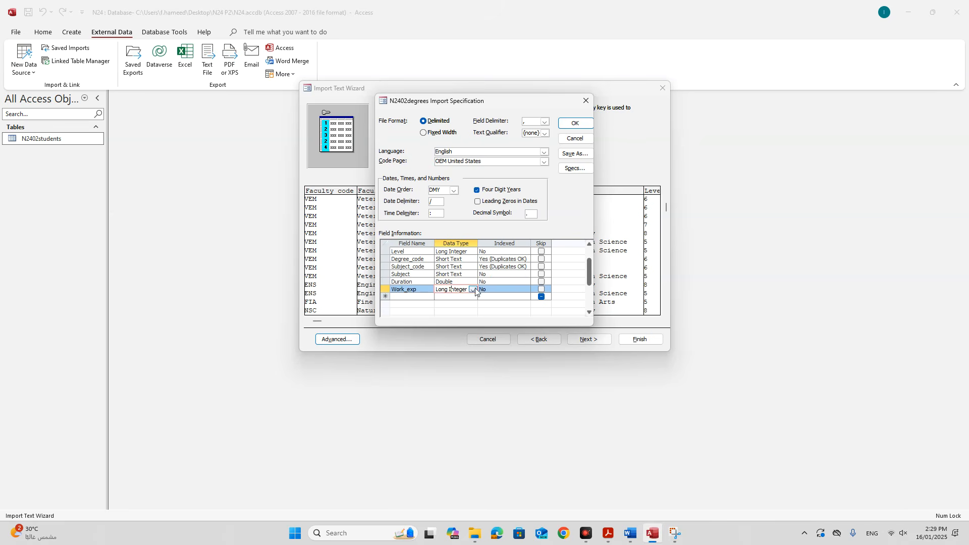
pyautogui.moveTo(453, 281); pyautogui.dragTo(435, 282)
pyautogui.click(466, 290)
pyautogui.click(474, 289)
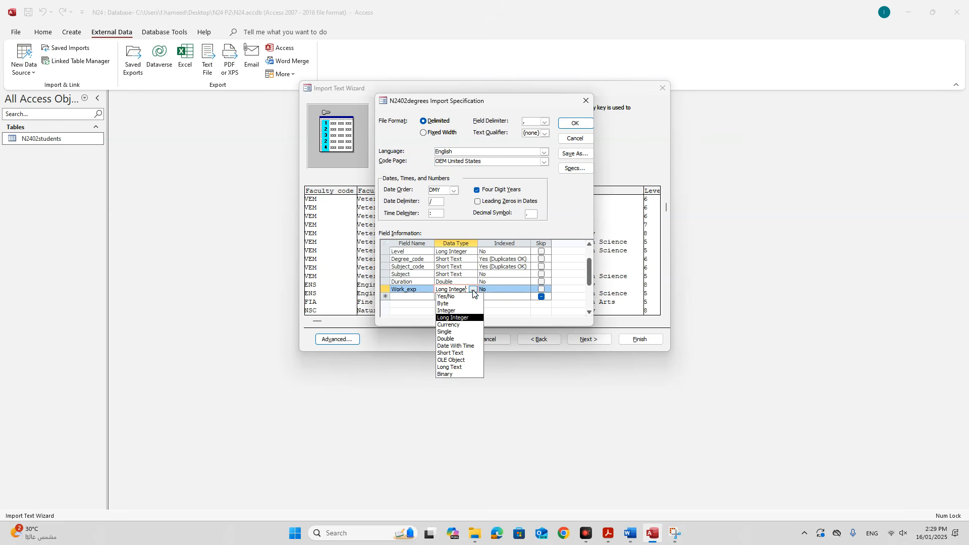
pyautogui.click(455, 300)
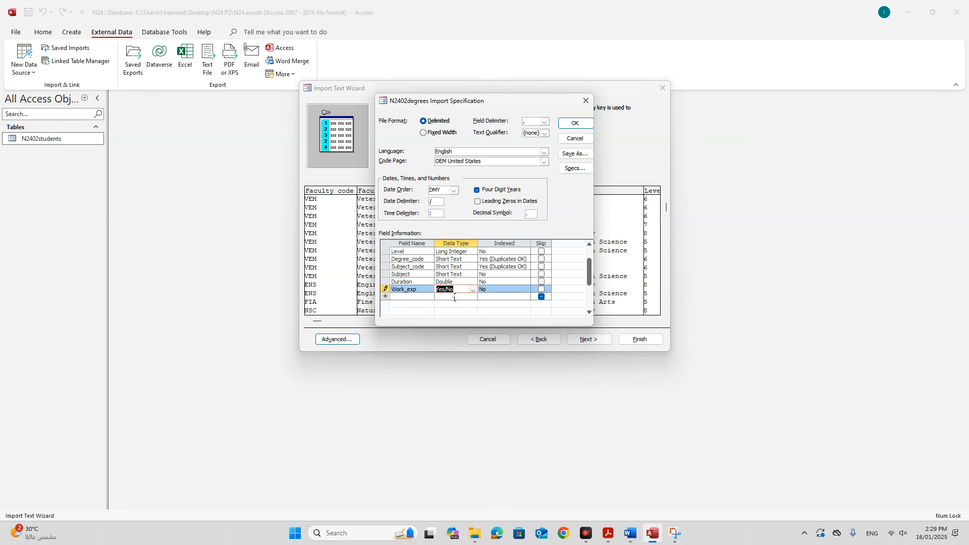
pyautogui.click(567, 124)
# Finish importing the degrees file as N2402degrees and open it in Design View.
pyautogui.click(590, 339)
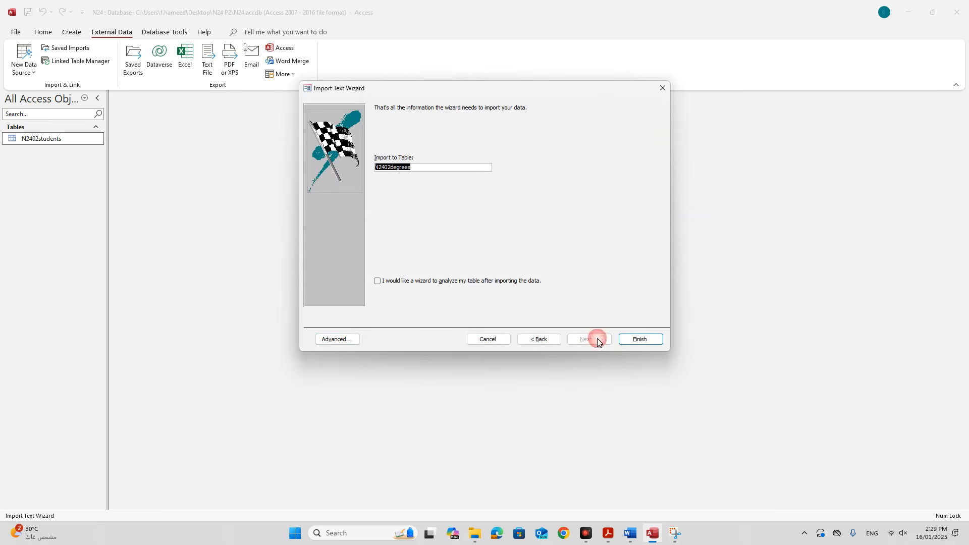
pyautogui.click(633, 338)
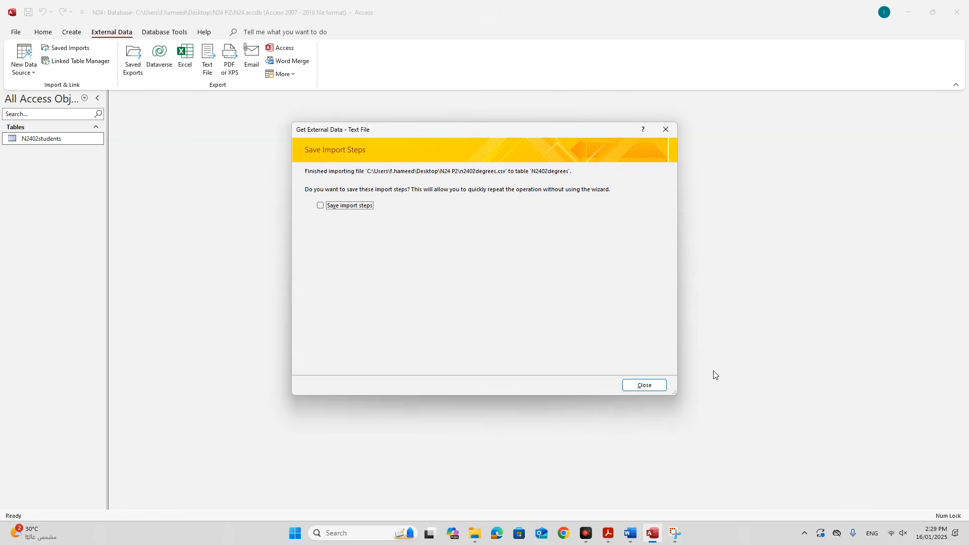
pyautogui.click(659, 386)
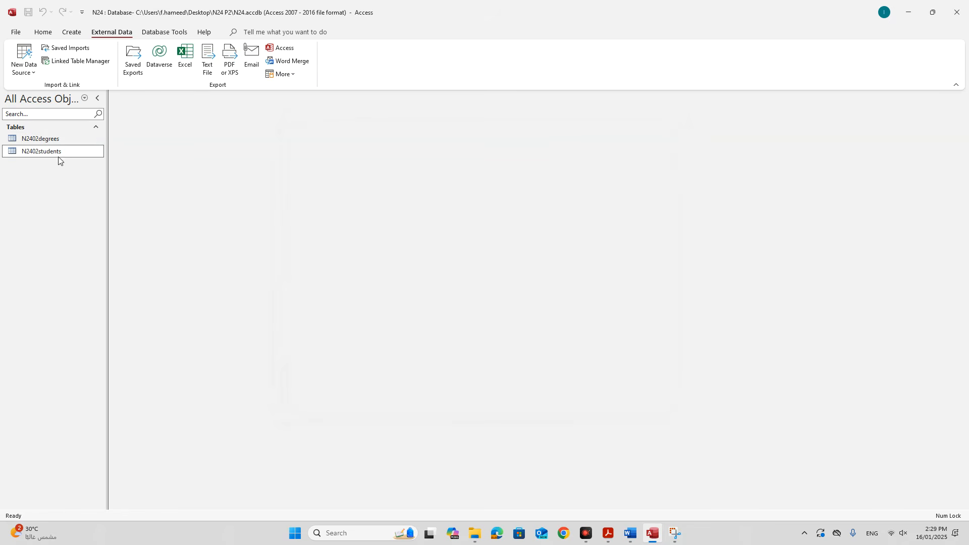
pyautogui.click(54, 139)
pyautogui.rightClick(56, 140)
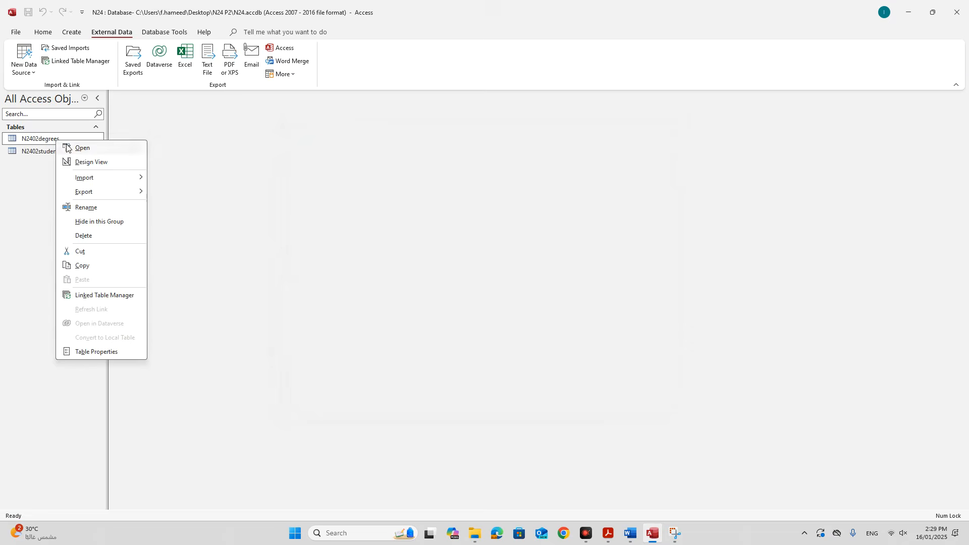
pyautogui.click(83, 162)
# Give the Duration field a Fixed format with 1 decimal place.
pyautogui.click(608, 533)
pyautogui.click(477, 365)
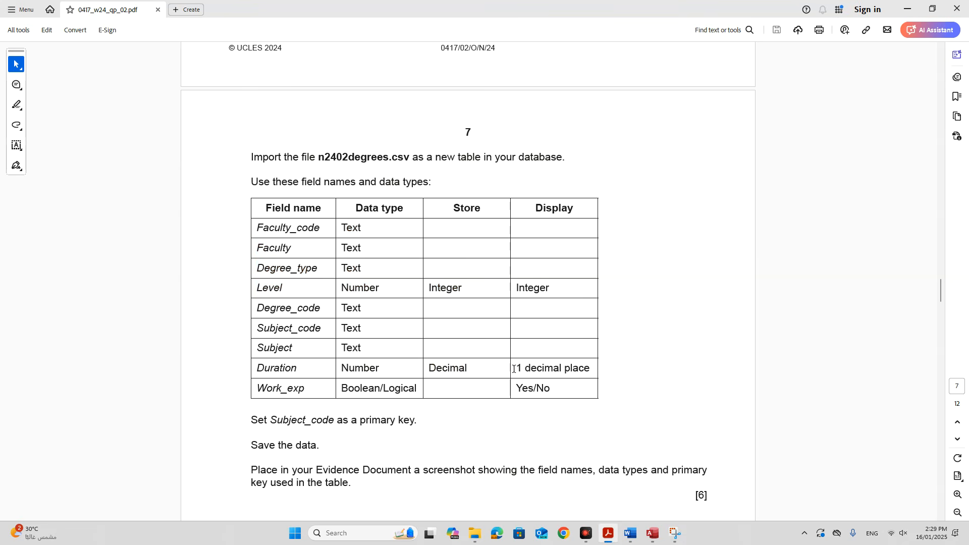
pyautogui.moveTo(517, 369); pyautogui.dragTo(589, 368)
pyautogui.click(652, 533)
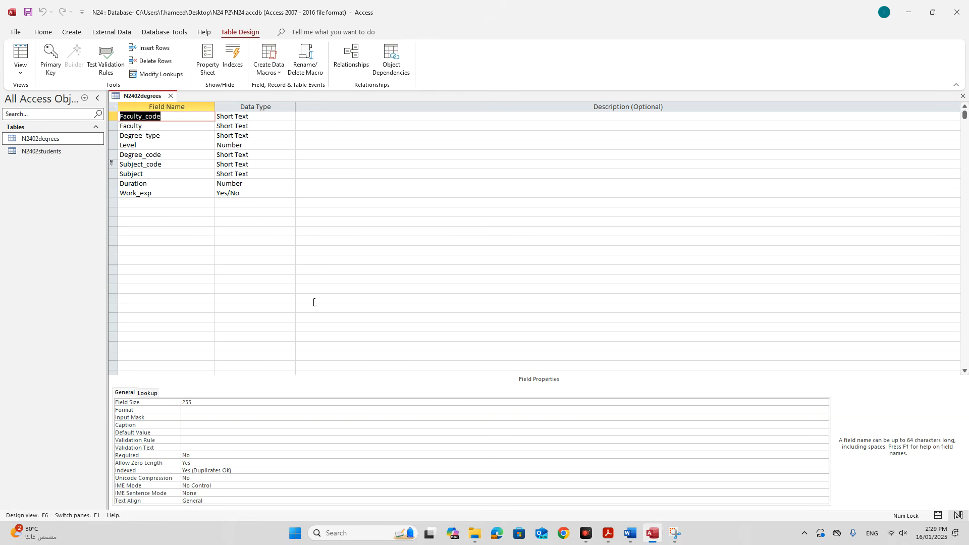
pyautogui.click(147, 183)
pyautogui.click(202, 418)
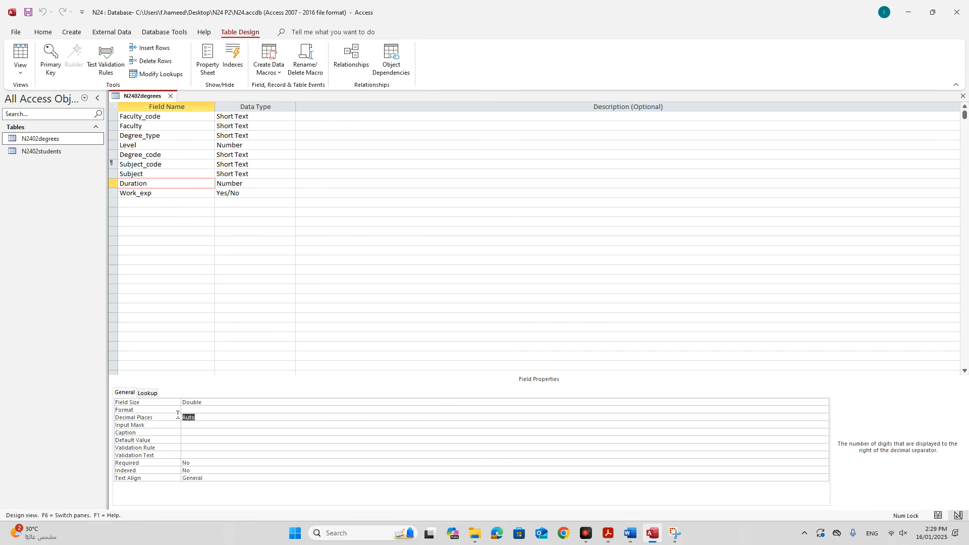
pyautogui.write('1')
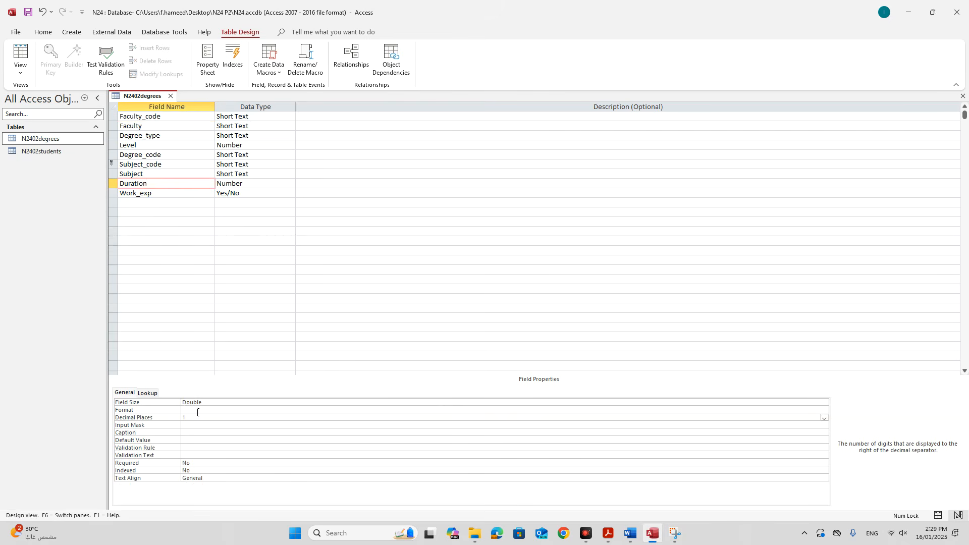
pyautogui.click(197, 413)
pyautogui.write('f')
pyautogui.click(201, 409)
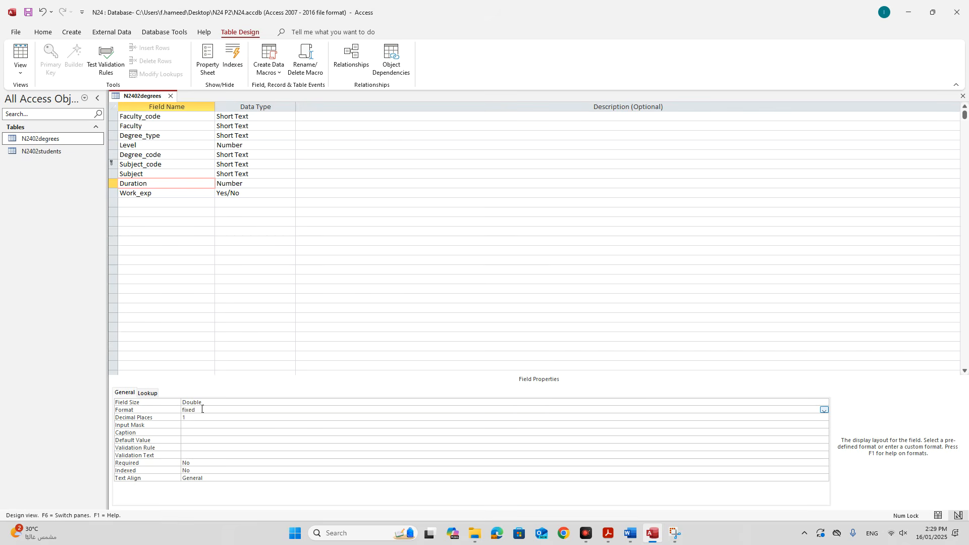
# Set Work_exp's Format to Yes/No and its Display Control to Text Box.
pyautogui.click(608, 533)
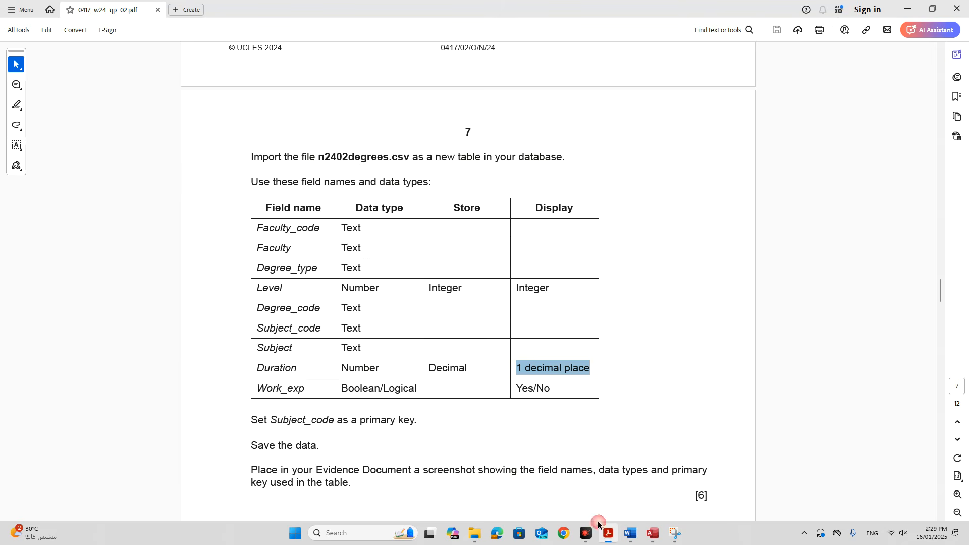
pyautogui.doubleClick(542, 388)
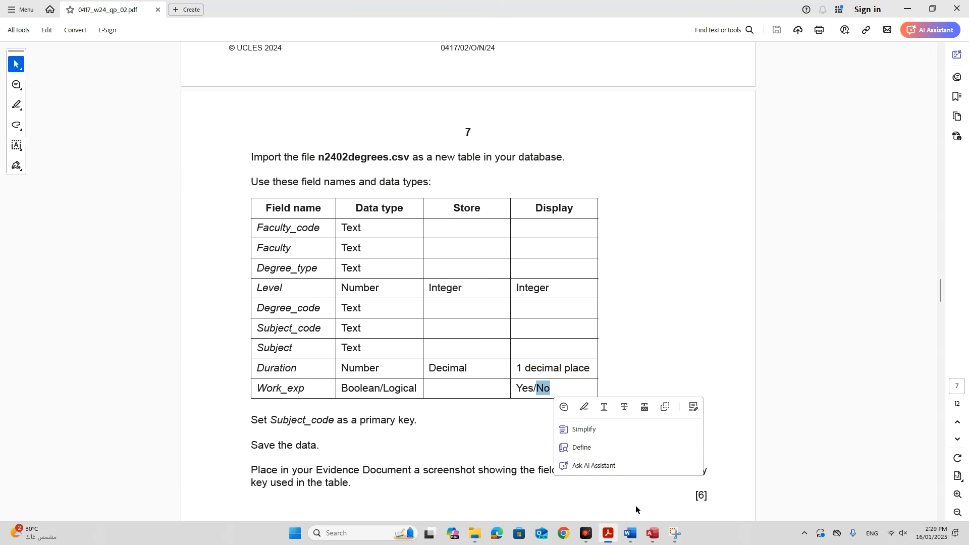
pyautogui.click(653, 533)
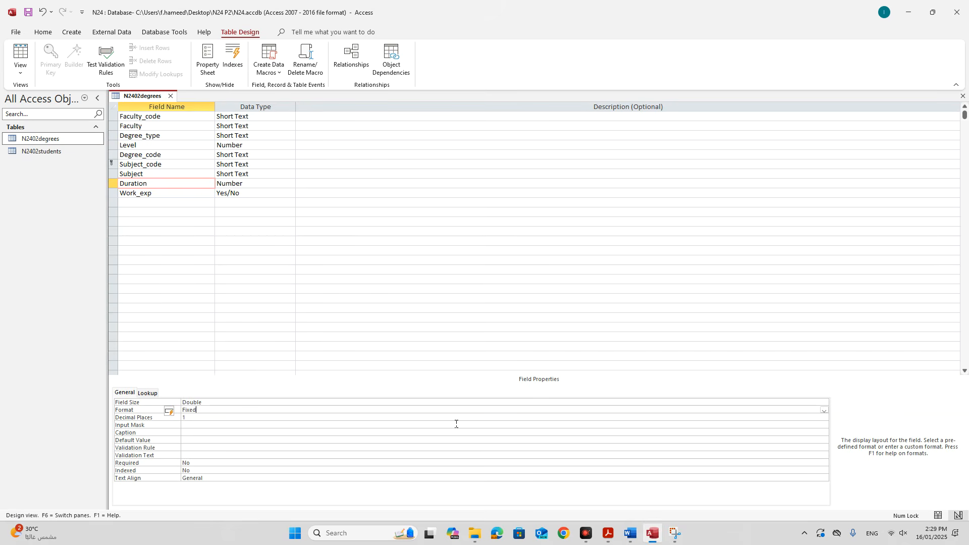
pyautogui.click(153, 191)
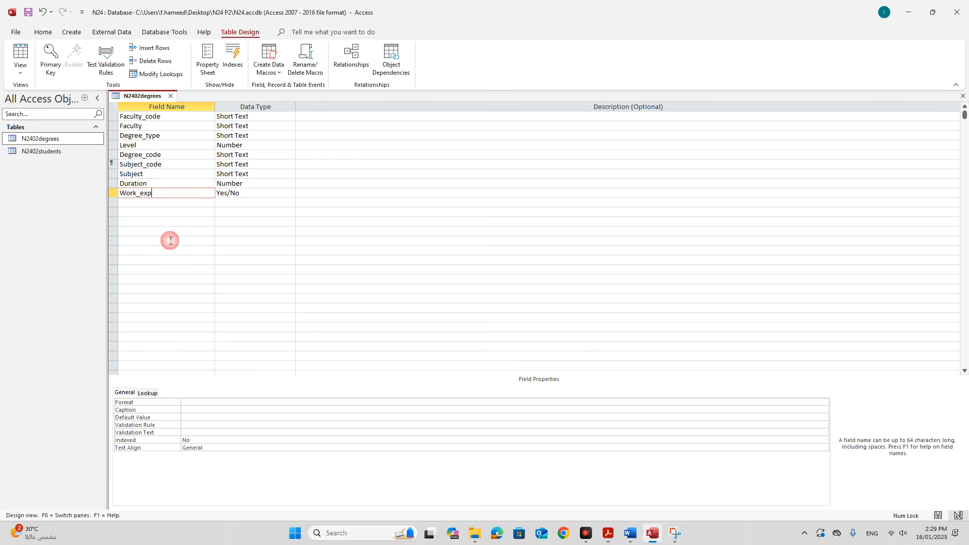
pyautogui.click(186, 403)
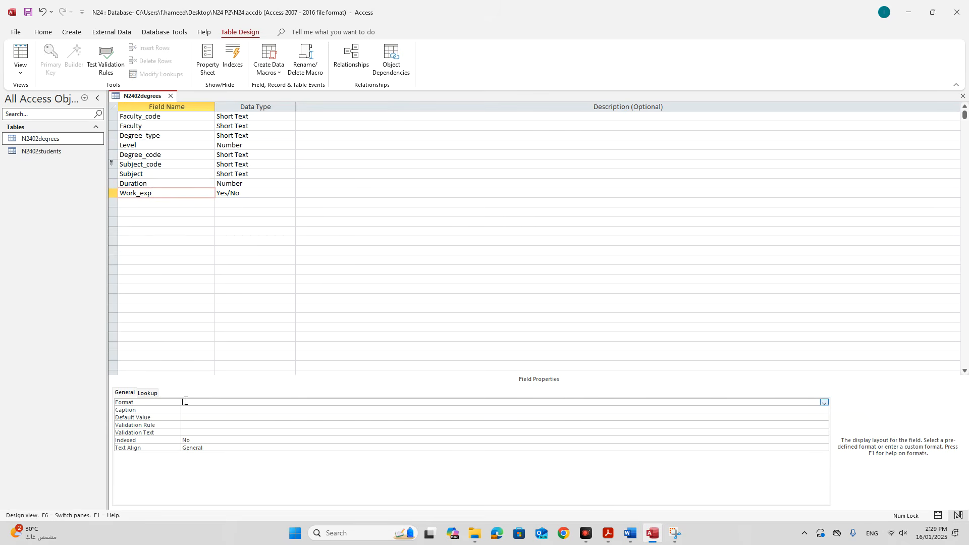
pyautogui.click(824, 402)
pyautogui.click(203, 416)
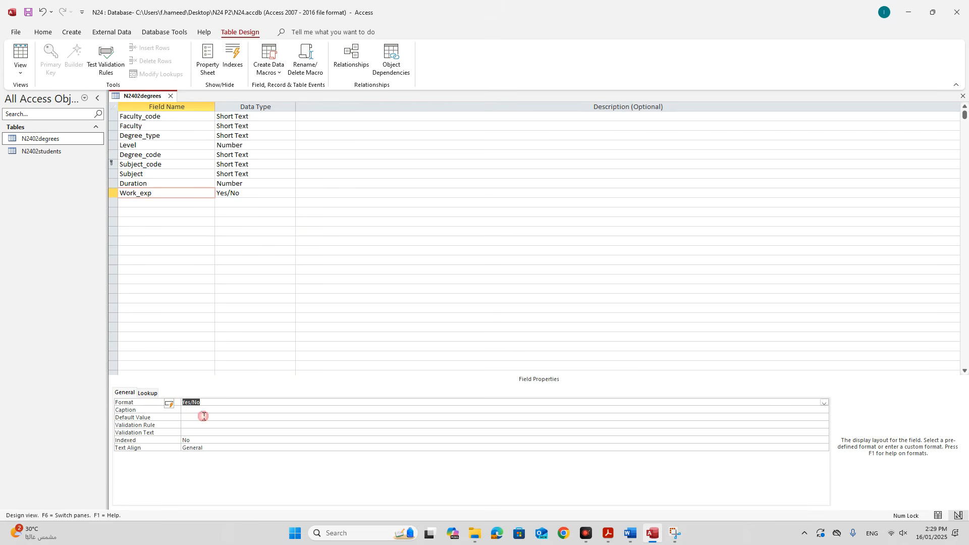
pyautogui.click(147, 394)
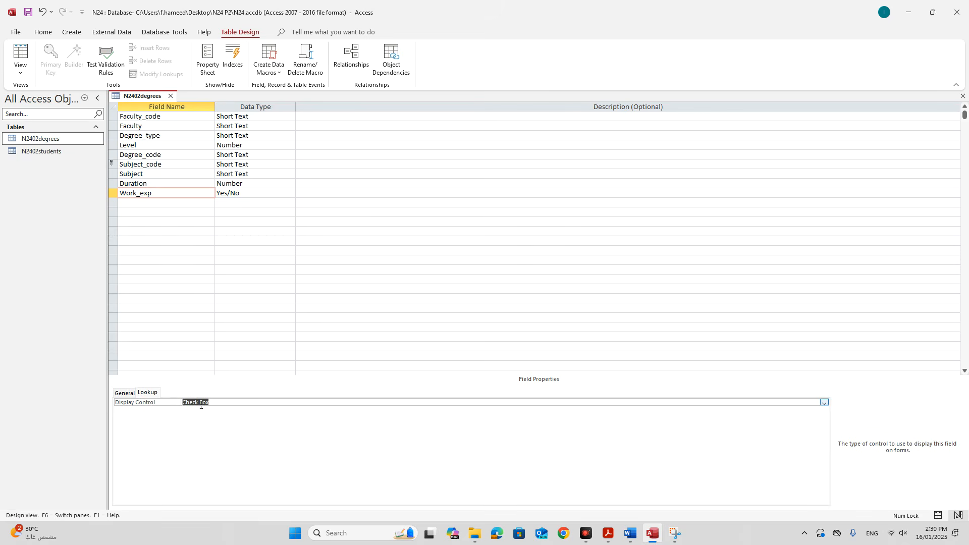
pyautogui.write('text')
pyautogui.click(231, 403)
# Open N2402degrees in Datasheet View to check its records.
pyautogui.rightClick(141, 97)
pyautogui.press('Escape')
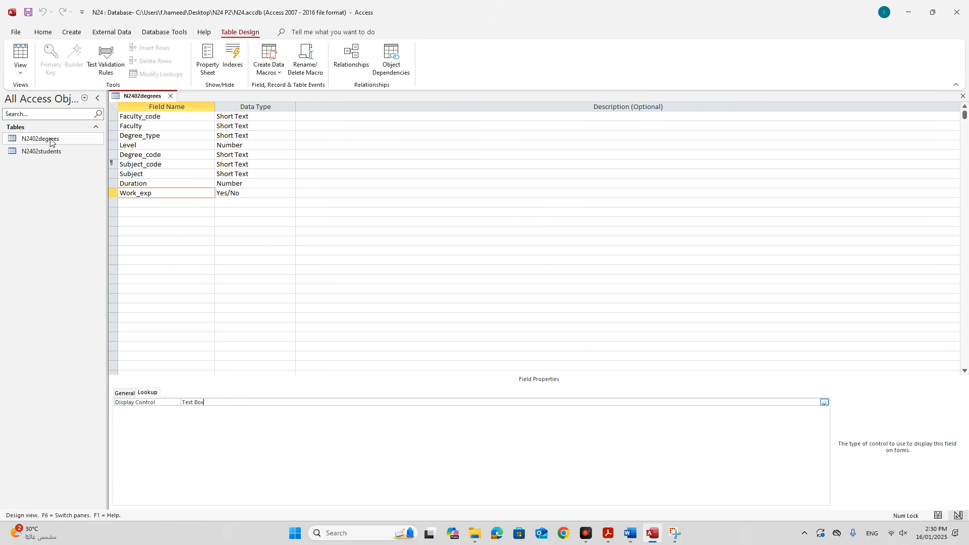
pyautogui.doubleClick(51, 142)
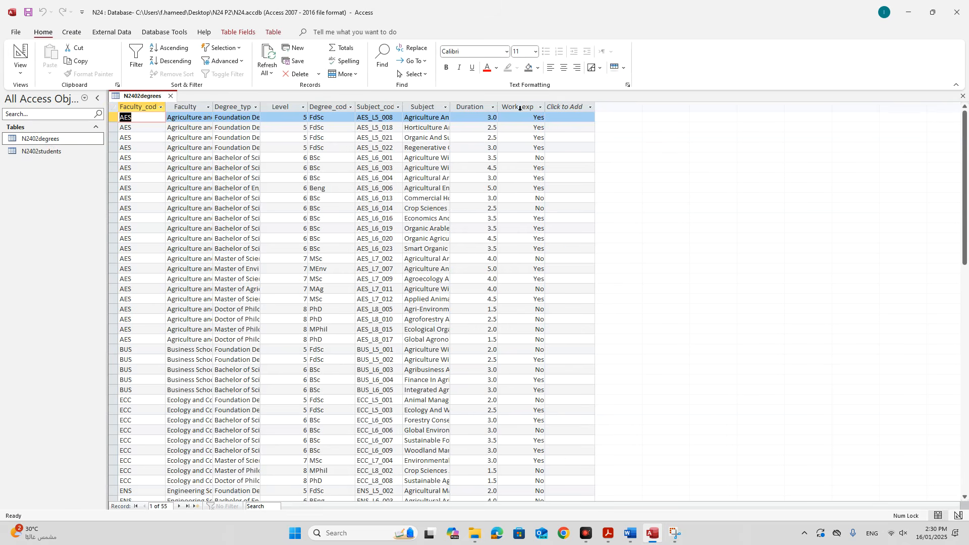
# Close the table, check the evidence instruction, and reopen N2402degrees in Design View.
pyautogui.click(171, 96)
pyautogui.click(607, 530)
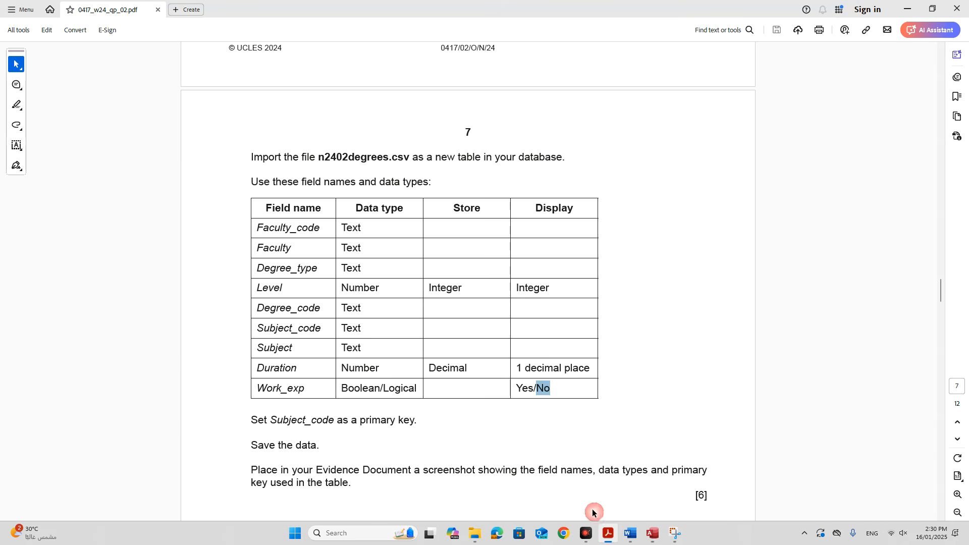
pyautogui.scroll(-3, 507, 400)
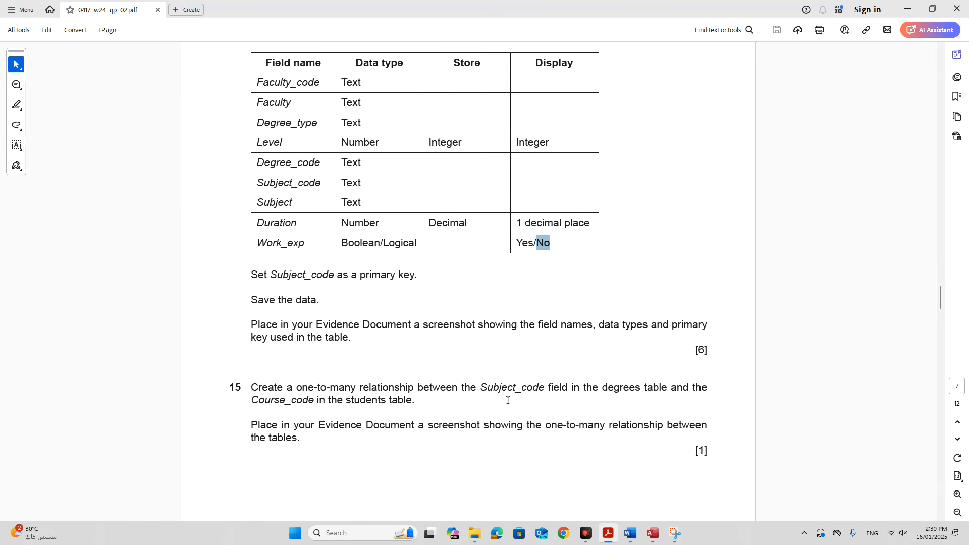
pyautogui.moveTo(302, 300); pyautogui.dragTo(708, 297)
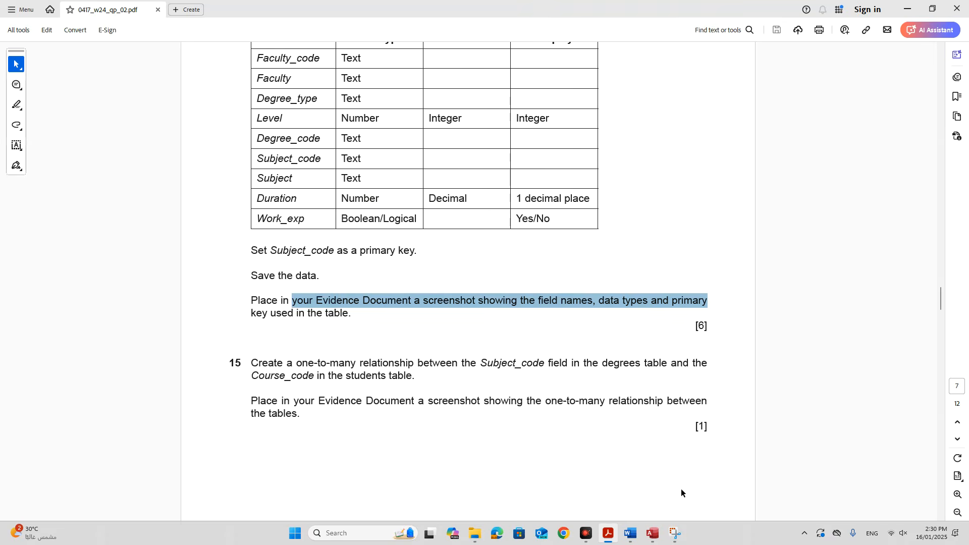
pyautogui.click(652, 533)
pyautogui.click(58, 152)
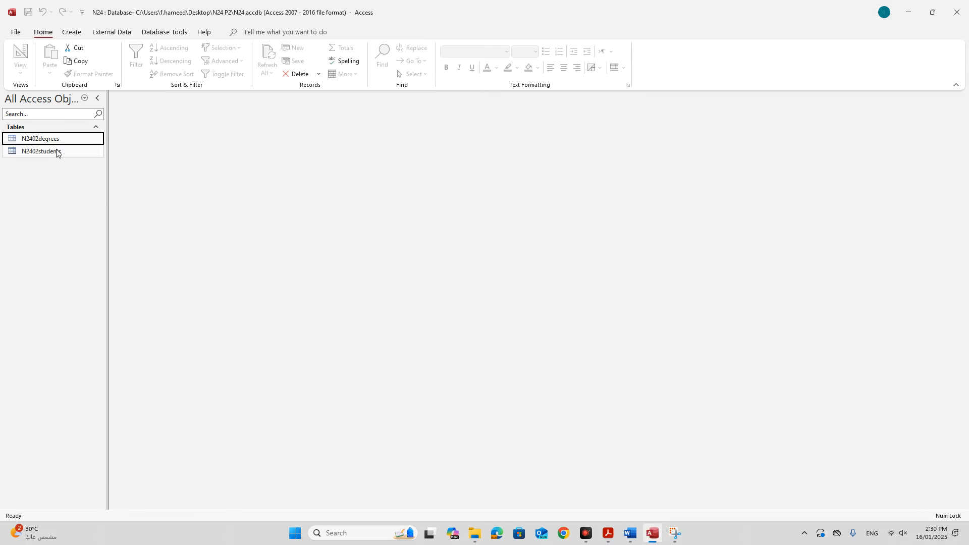
pyautogui.click(58, 140)
pyautogui.rightClick(58, 140)
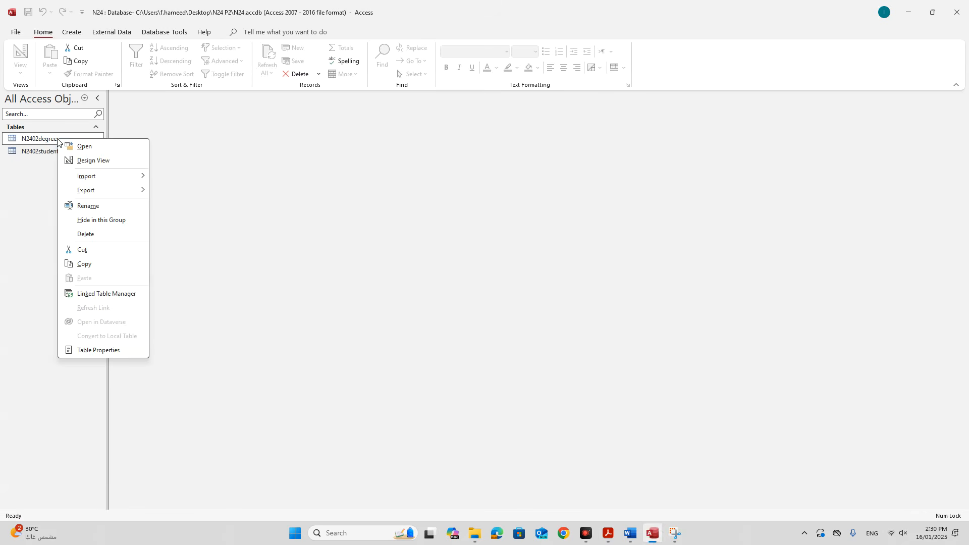
pyautogui.click(96, 160)
# Snip the N2402degrees field names and data types grid.
pyautogui.click(439, 318)
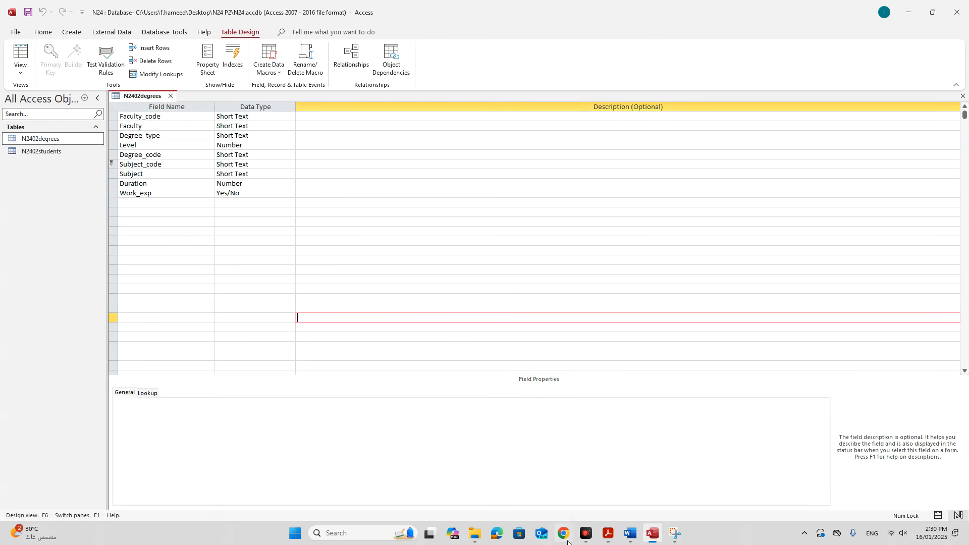
pyautogui.click(675, 535)
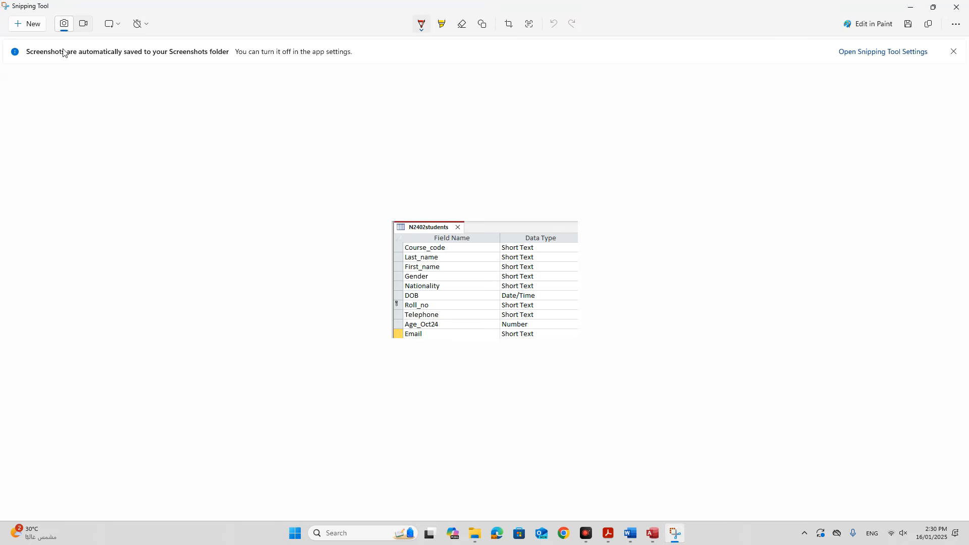
pyautogui.click(35, 25)
pyautogui.moveTo(107, 87); pyautogui.dragTo(301, 207)
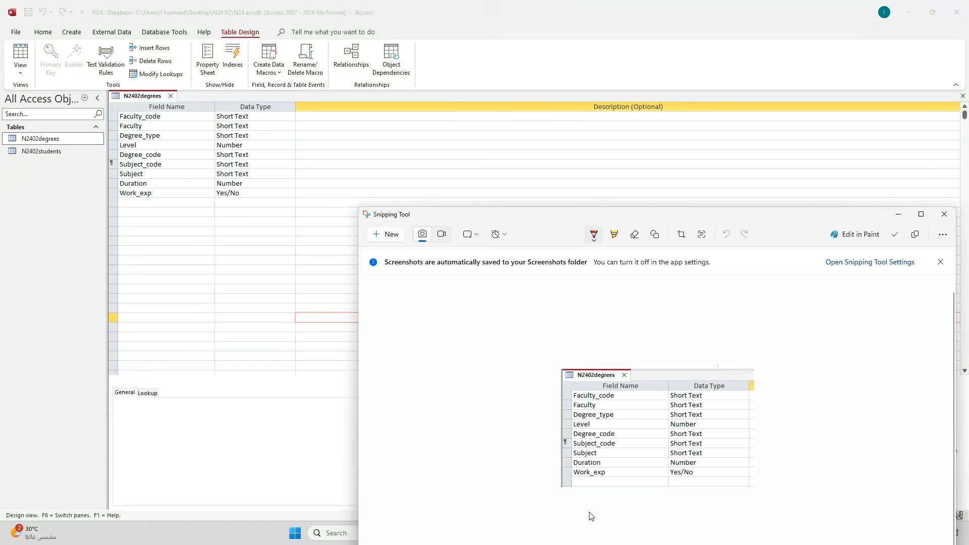
pyautogui.click(349, 462)
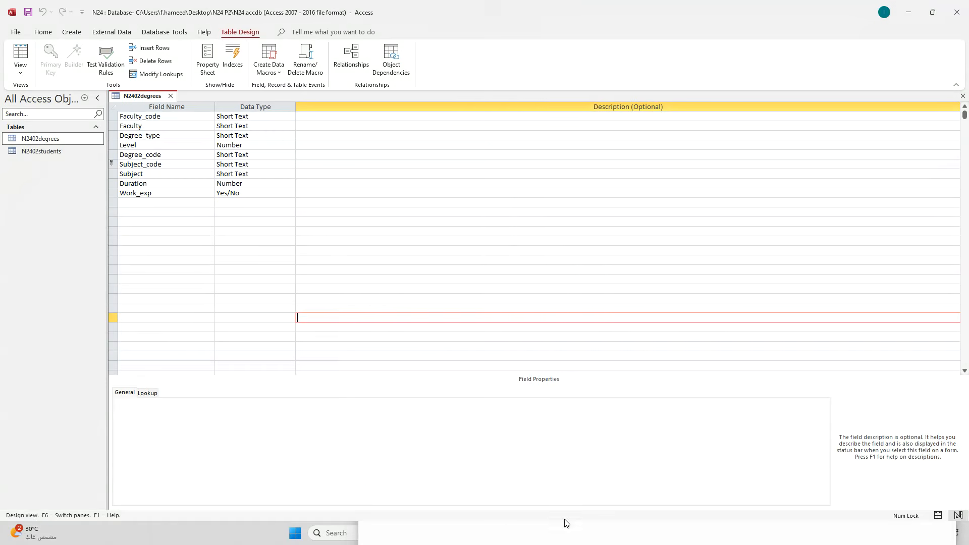
pyautogui.click(476, 532)
pyautogui.click(920, 214)
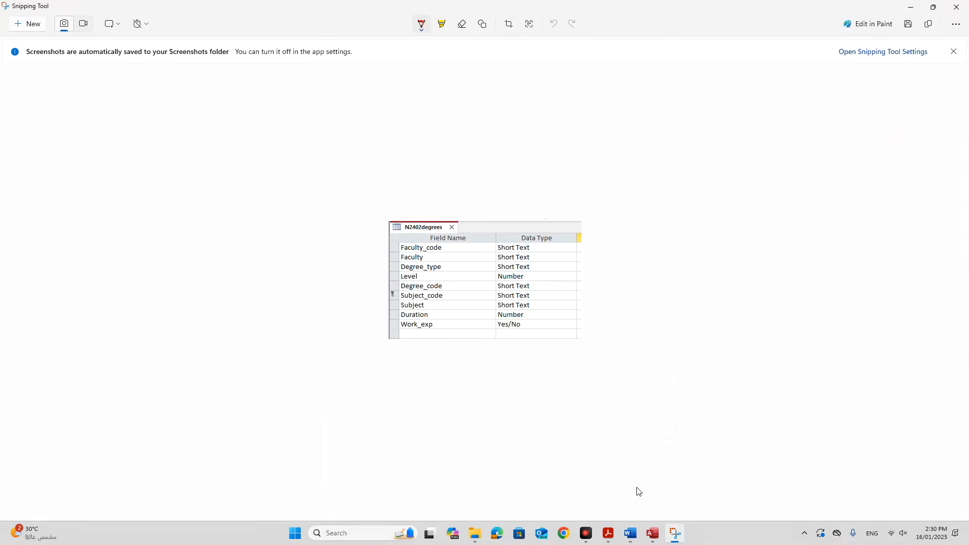
# Paste the design screenshot below 'Step 15 evidence:' in Word and close the design view.
pyautogui.click(630, 533)
pyautogui.click(323, 326)
pyautogui.hotkey('ctrl', 'v')
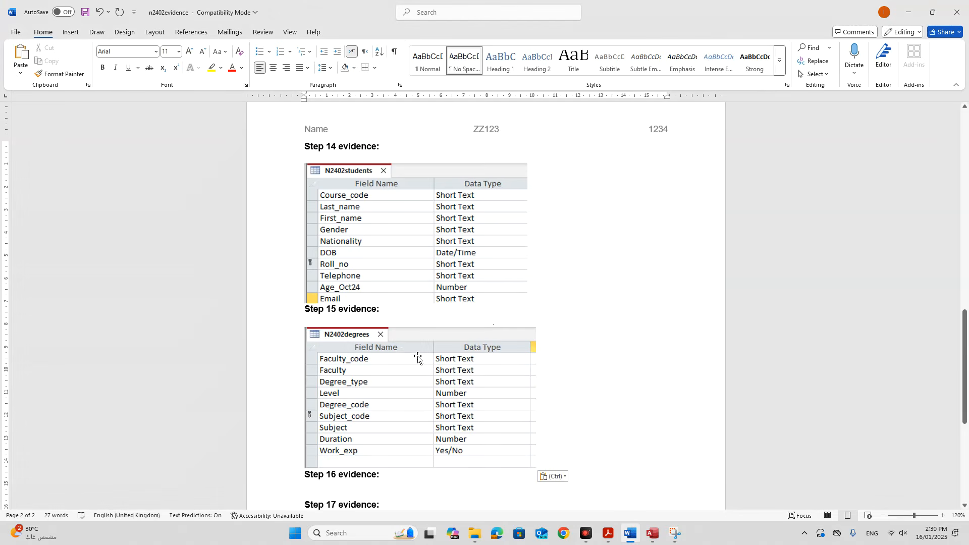
pyautogui.click(607, 531)
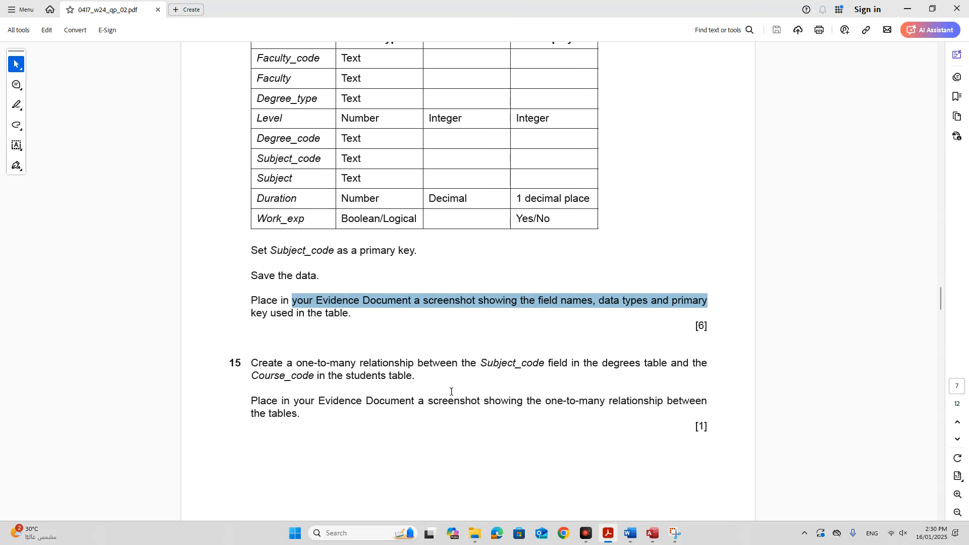
pyautogui.scroll(-3, 451, 390)
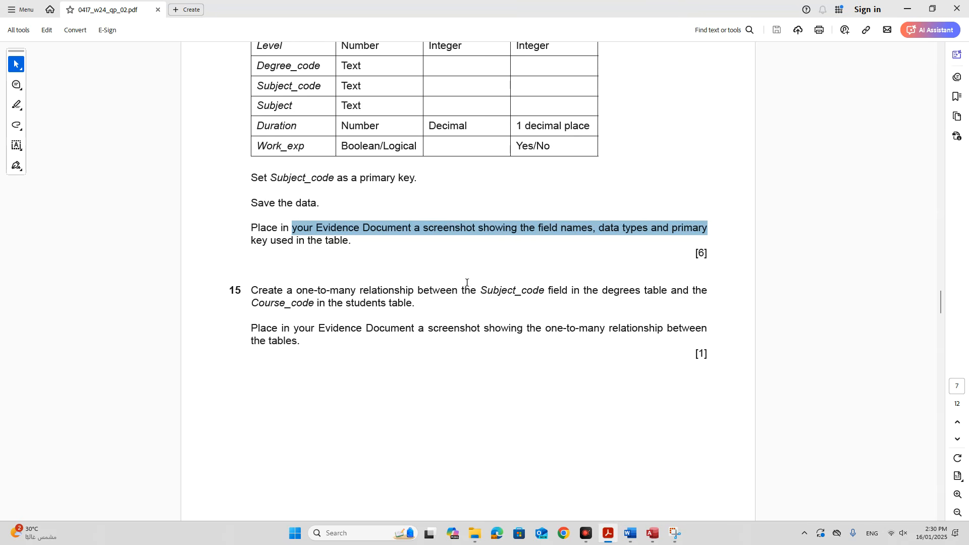
pyautogui.click(652, 533)
pyautogui.click(171, 96)
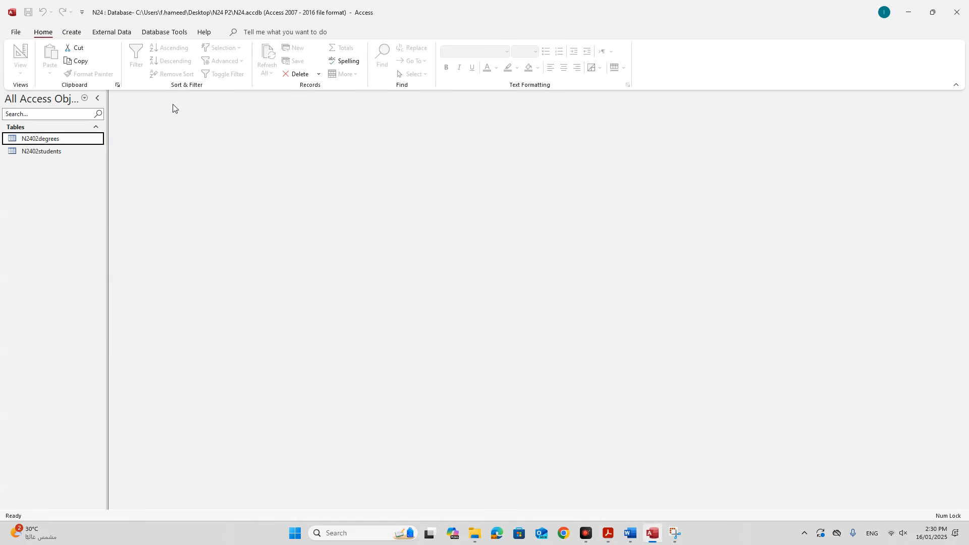
# Open Relationships with N2402degrees and N2402students added and resized to show all fields.
pyautogui.click(164, 32)
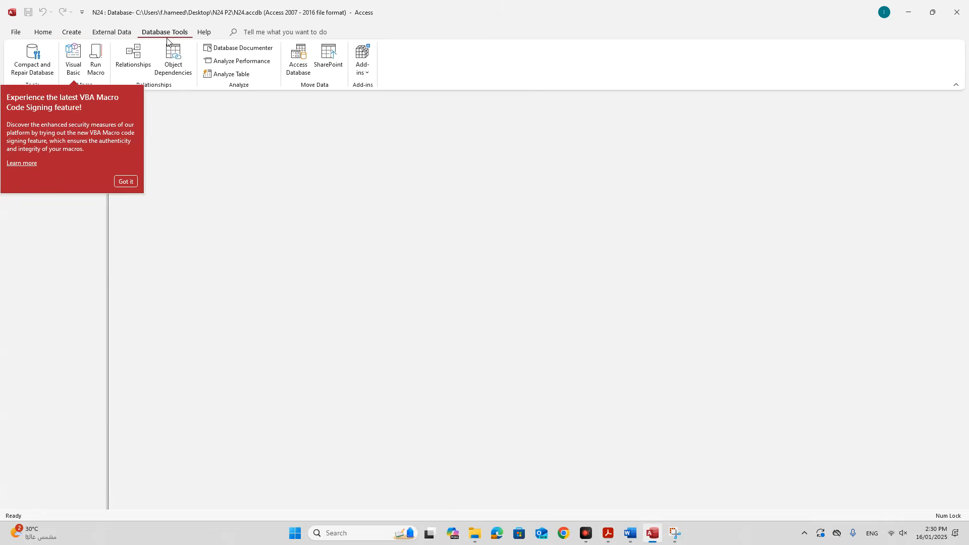
pyautogui.click(140, 64)
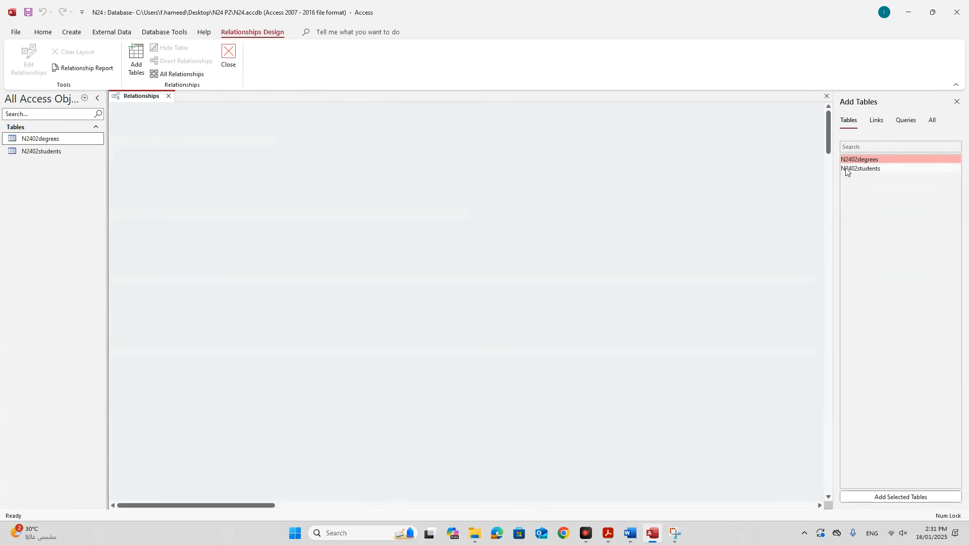
pyautogui.doubleClick(852, 160)
pyautogui.doubleClick(854, 169)
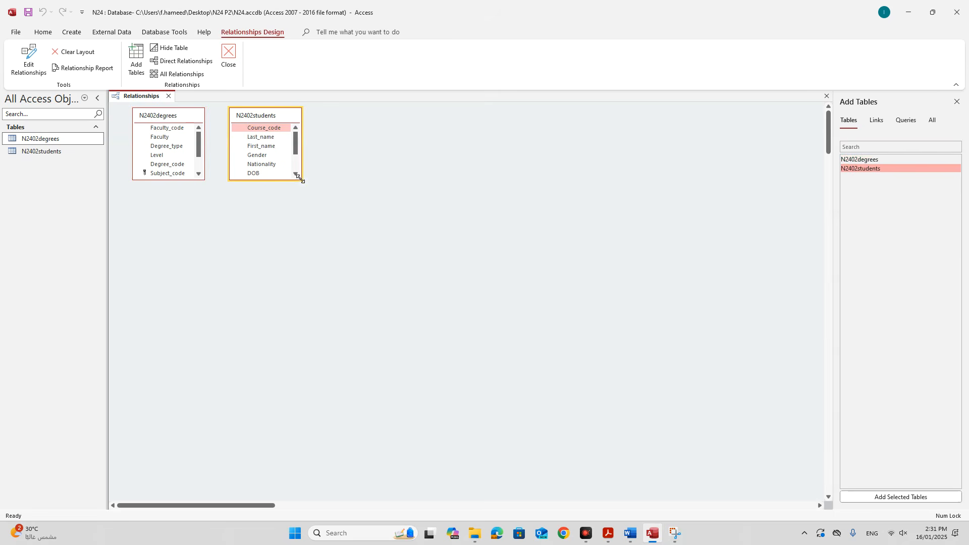
pyautogui.moveTo(178, 180); pyautogui.dragTo(182, 244)
pyautogui.moveTo(261, 180); pyautogui.dragTo(271, 244)
pyautogui.moveTo(267, 117); pyautogui.dragTo(333, 119)
# Drag Subject_code onto Course_code and create the one-to-many link.
pyautogui.click(174, 175)
pyautogui.moveTo(174, 175); pyautogui.dragTo(317, 131)
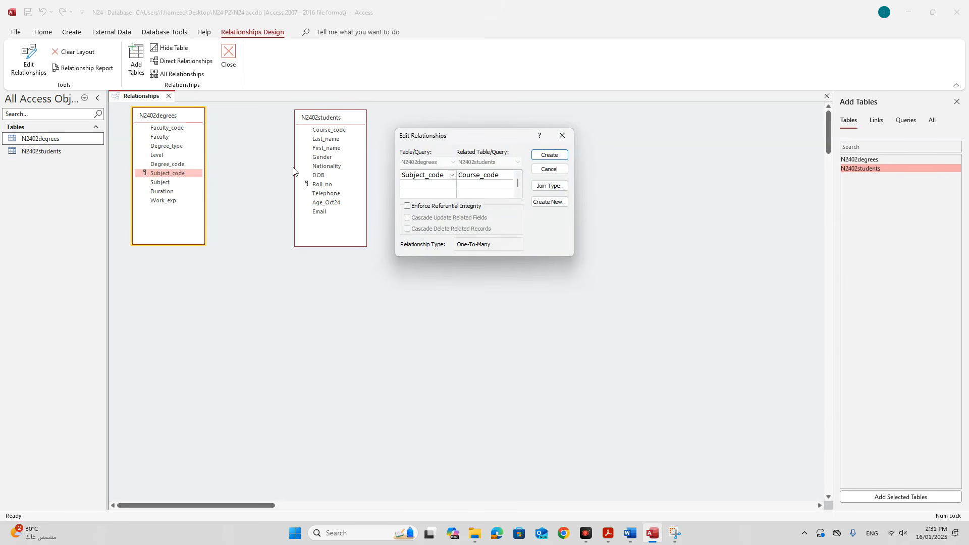
pyautogui.click(555, 155)
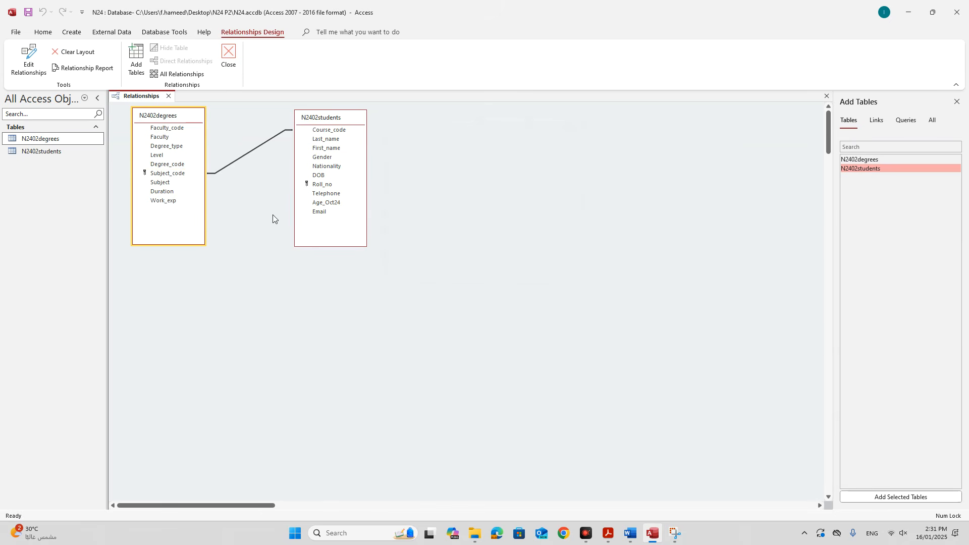
# Open Edit Relationship for the Subject_code–Course_code link and move it below the tables.
pyautogui.rightClick(249, 156)
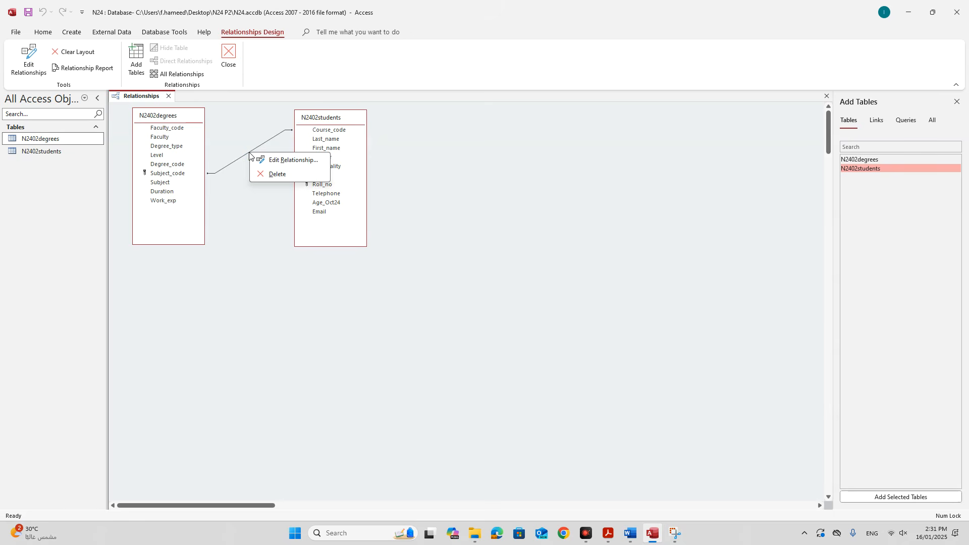
pyautogui.click(282, 160)
pyautogui.moveTo(435, 141); pyautogui.dragTo(260, 266)
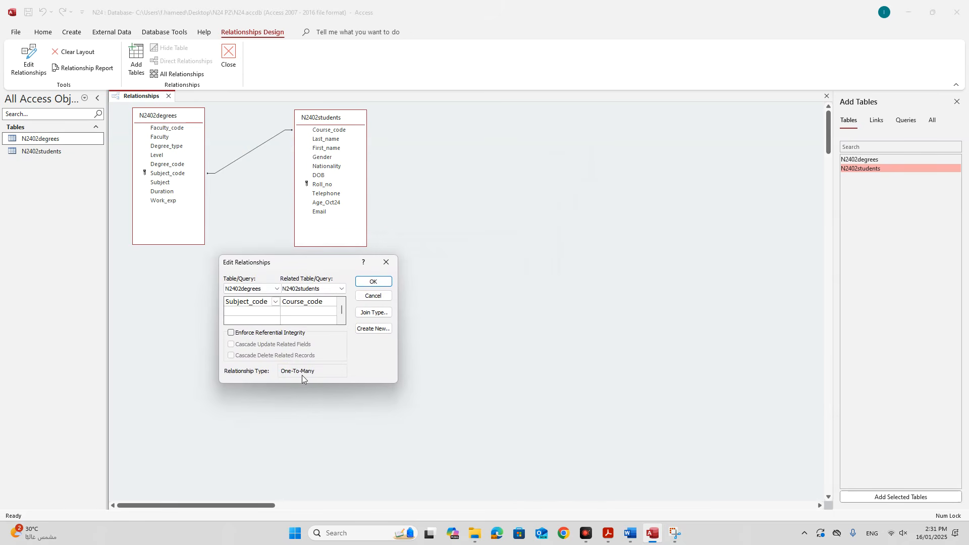
# Snip both tables together with the relationship details.
pyautogui.click(674, 534)
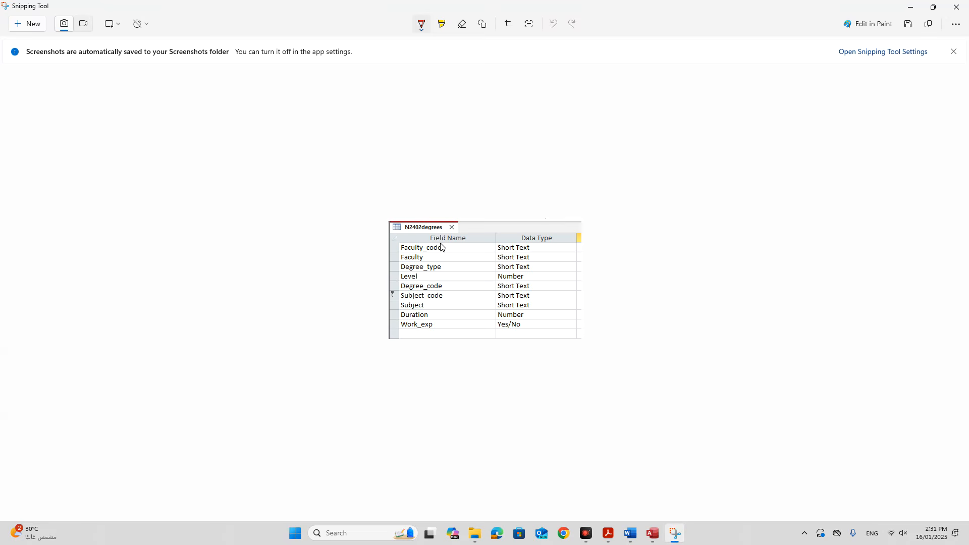
pyautogui.click(32, 24)
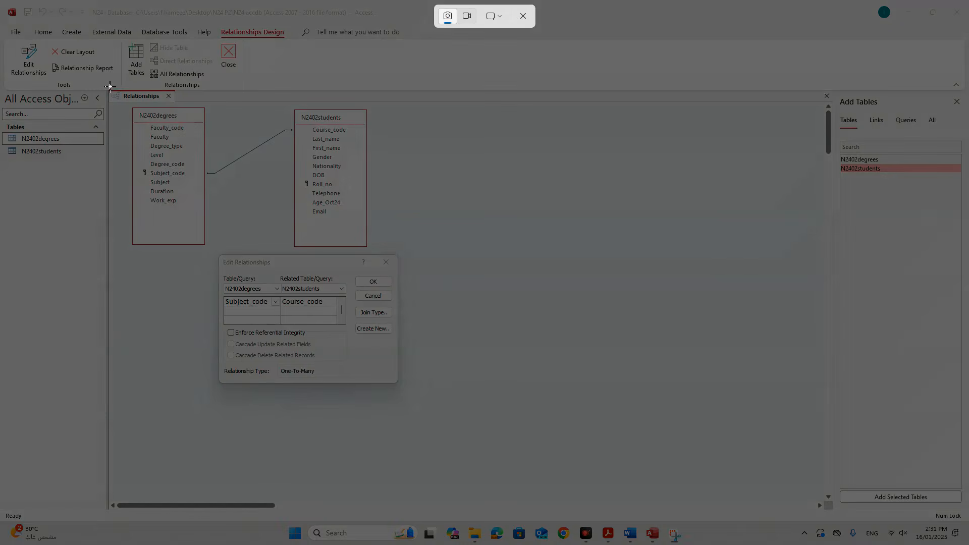
pyautogui.moveTo(109, 103); pyautogui.dragTo(408, 390)
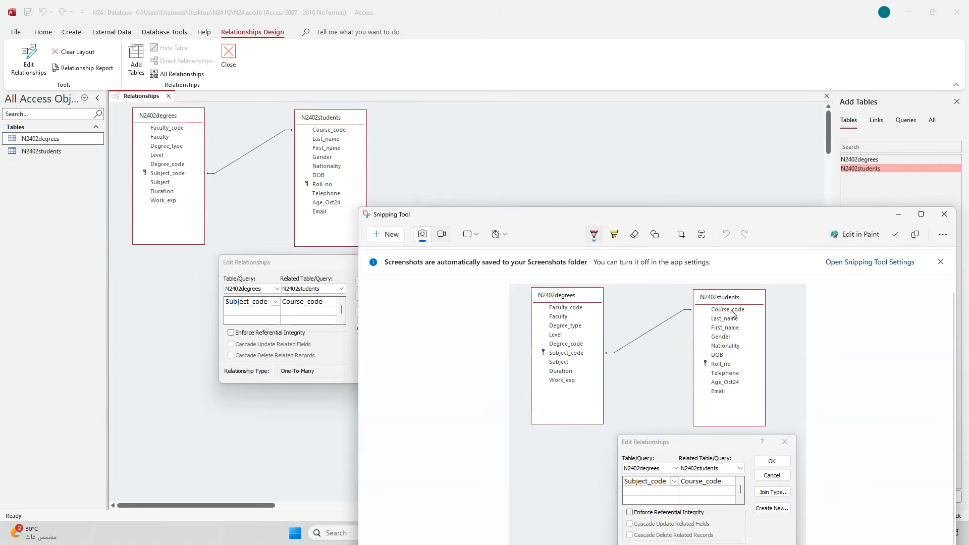
pyautogui.click(921, 217)
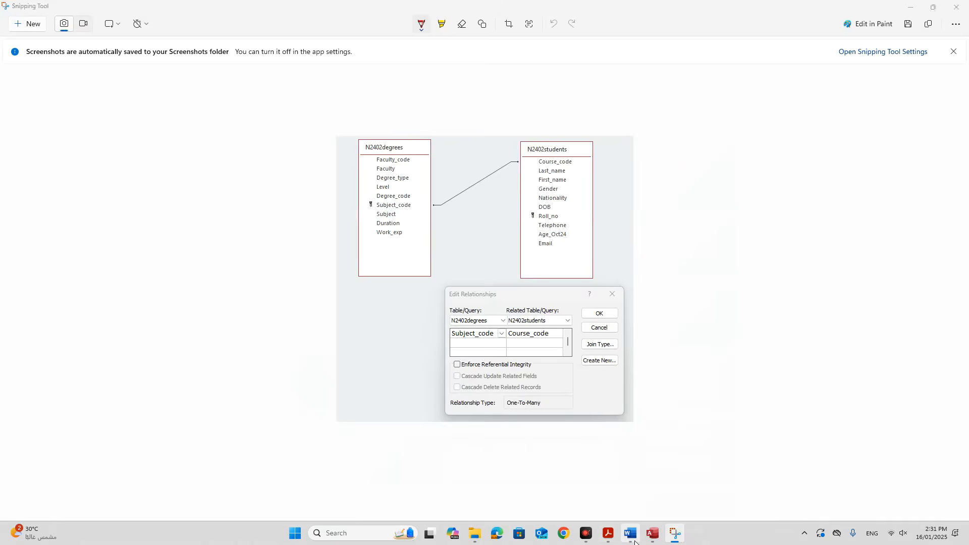
# Paste the relationships screenshot into the evidence document near Step 16 evidence.
pyautogui.click(630, 533)
pyautogui.scroll(-1, 381, 477)
pyautogui.scroll(-1, 382, 476)
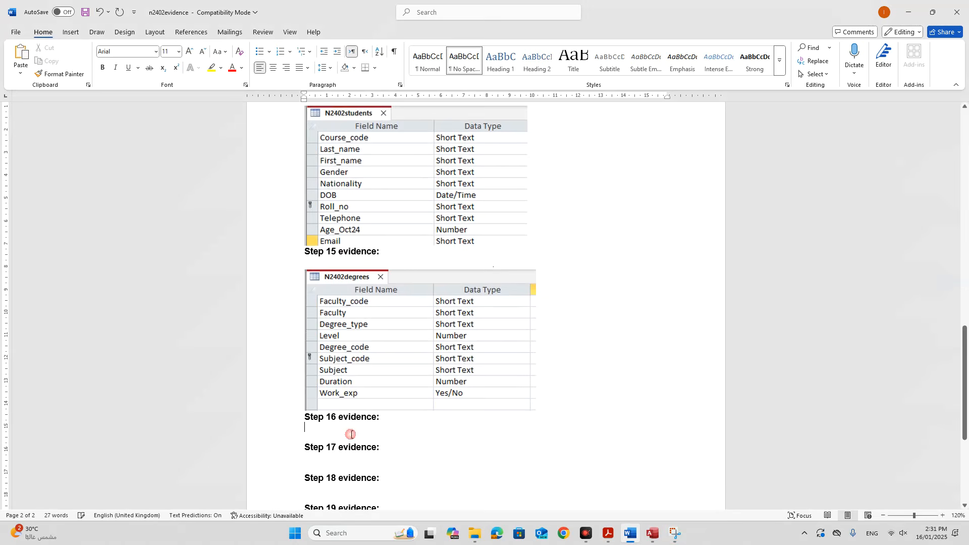
pyautogui.hotkey('ctrl', 'v')
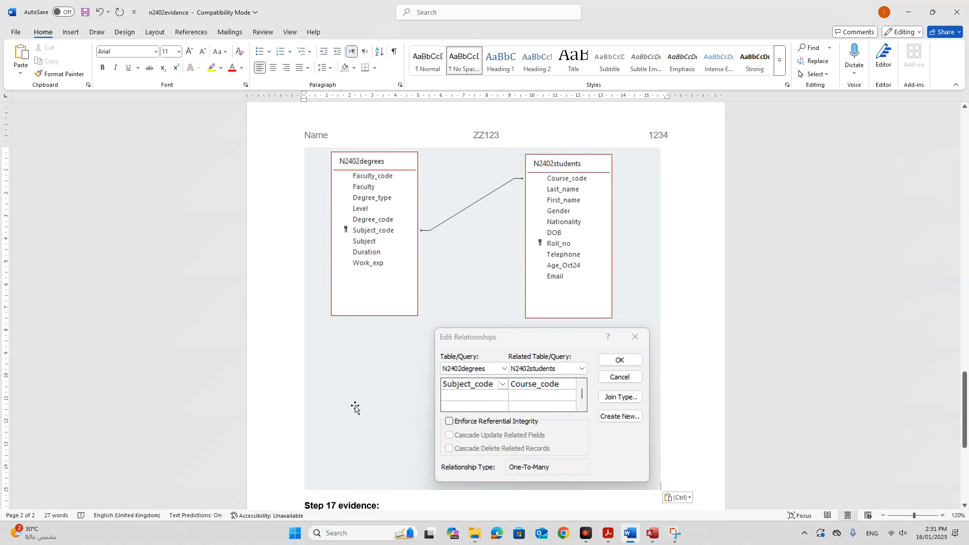
pyautogui.scroll(3, 350, 398)
pyautogui.hotkey('ctrl', 'z')
# Add three blank lines before 'Step 16 evidence:' to push it onto the screenshot's page.
pyautogui.scroll(1, 298, 241)
pyautogui.click(304, 225)
pyautogui.press('Return')
pyautogui.press('Return')
pyautogui.press('Return')
pyautogui.press('Return')
pyautogui.press('Return')
pyautogui.press('Return')
pyautogui.press('Return')
pyautogui.press('Return')
pyautogui.press('Return')
pyautogui.press('Return')
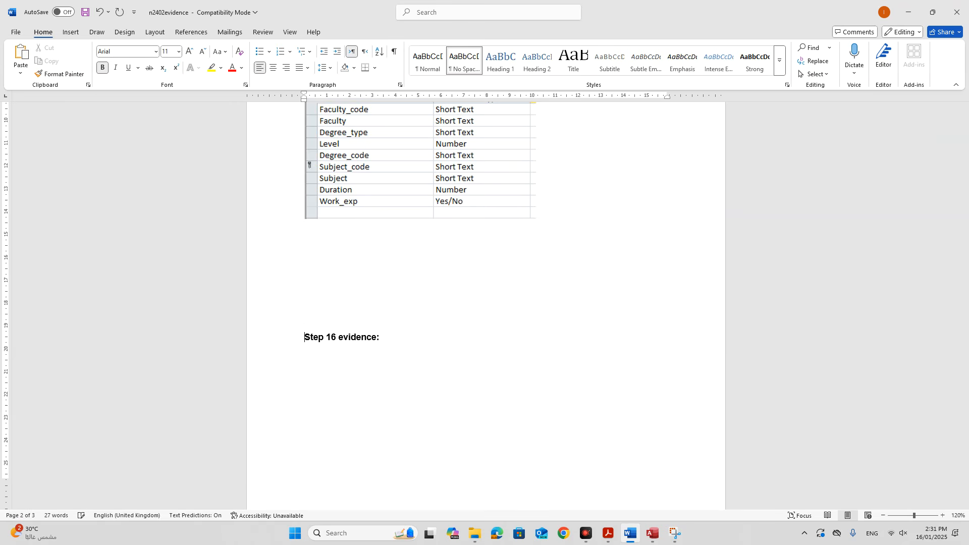
pyautogui.scroll(-3, 486, 303)
pyautogui.press('Return')
pyautogui.press('Return')
pyautogui.press('Return')
pyautogui.press('Return')
pyautogui.press('Return')
pyautogui.press('Return')
pyautogui.press('Return')
pyautogui.press('Return')
pyautogui.scroll(-3, 486, 302)
pyautogui.press('Return')
pyautogui.press('Return')
pyautogui.press('Return')
pyautogui.press('Return')
pyautogui.press('Return')
pyautogui.press('Return')
pyautogui.press('Return')
pyautogui.scroll(-7, 389, 242)
pyautogui.scroll(-3, 448, 272)
# Scroll the exam paper to question 16 and highlight 'produce a tabular report that'.
pyautogui.click(607, 533)
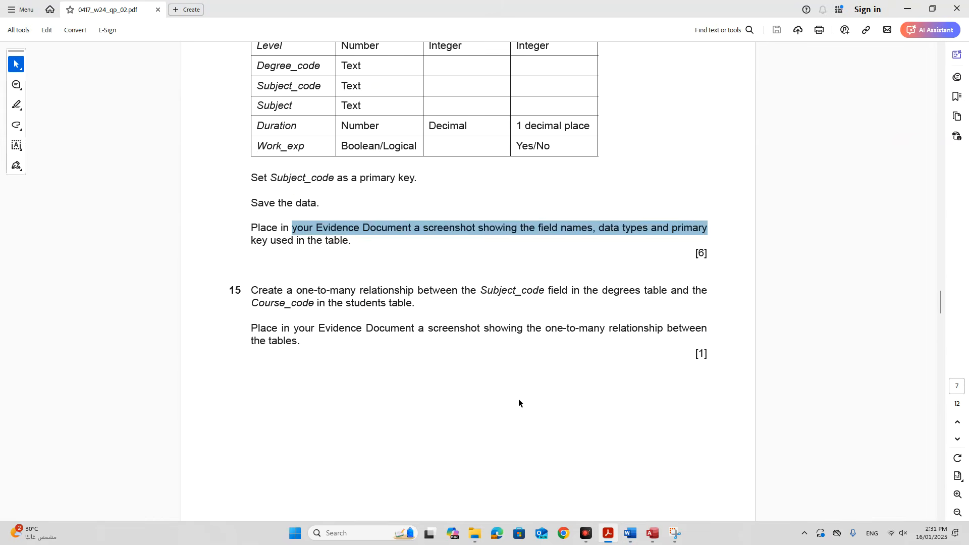
pyautogui.scroll(-3, 518, 401)
pyautogui.scroll(-7, 519, 402)
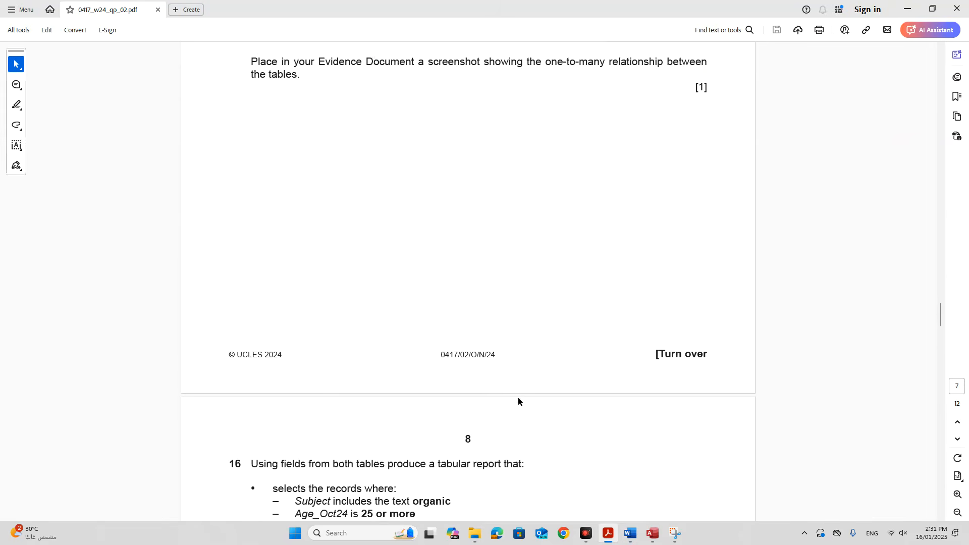
pyautogui.scroll(-1, 517, 397)
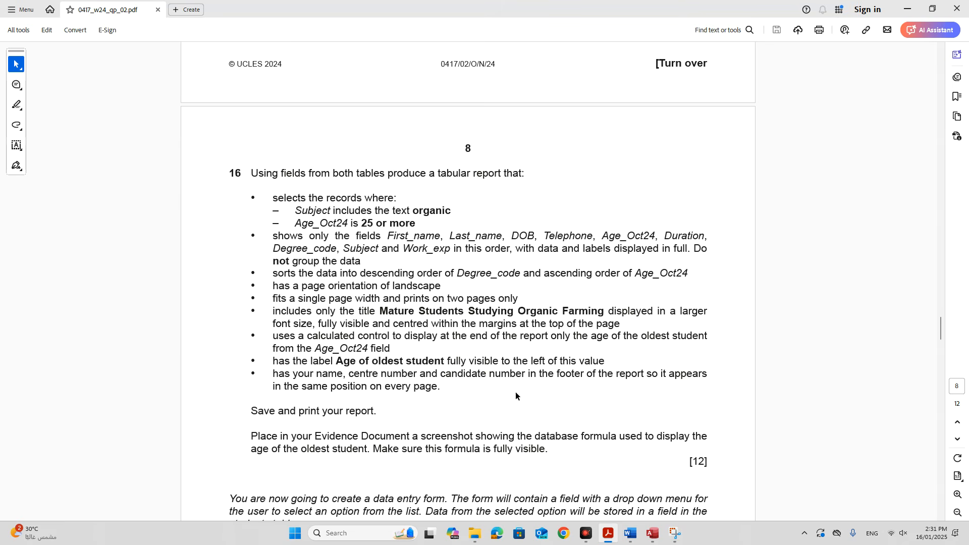
pyautogui.click(484, 367)
pyautogui.moveTo(370, 176); pyautogui.dragTo(527, 174)
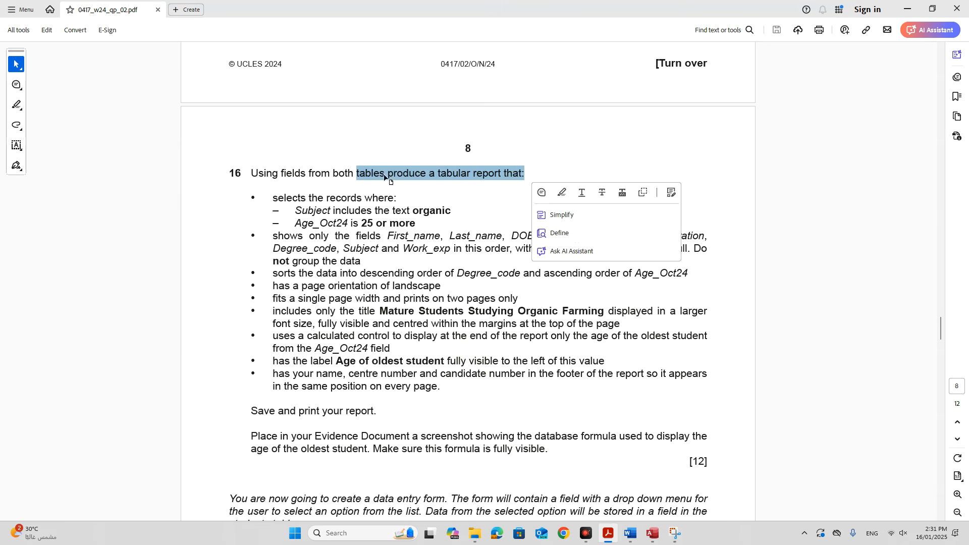
pyautogui.click(331, 194)
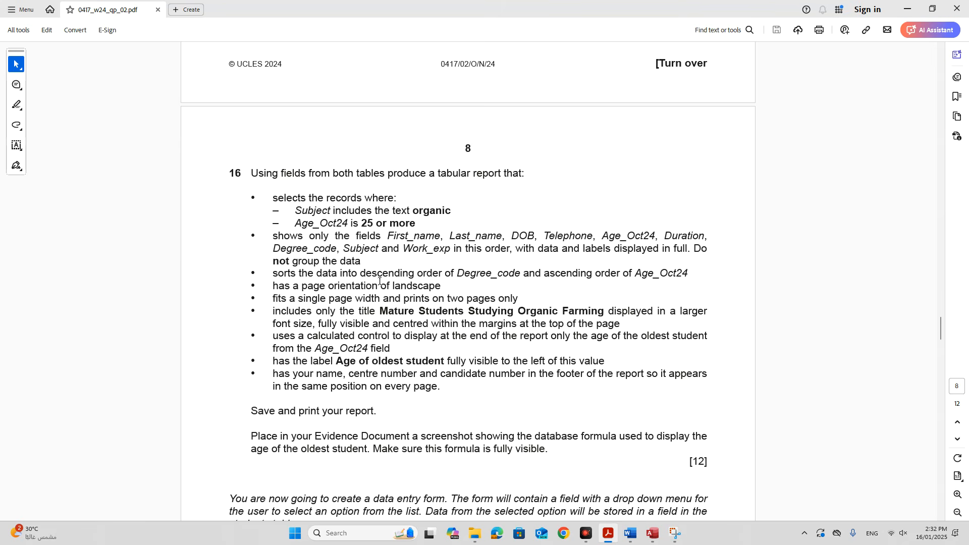
pyautogui.moveTo(388, 176); pyautogui.dragTo(522, 174)
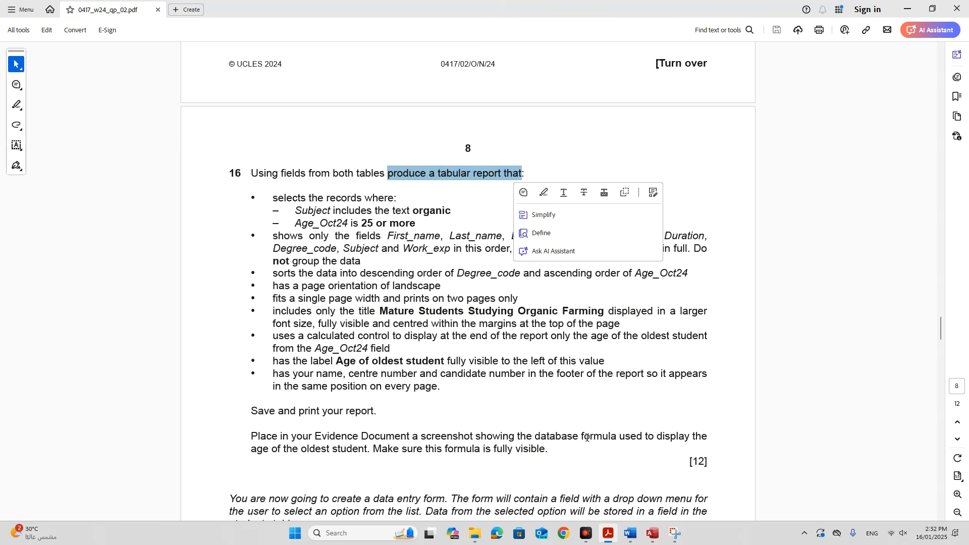
pyautogui.click(652, 533)
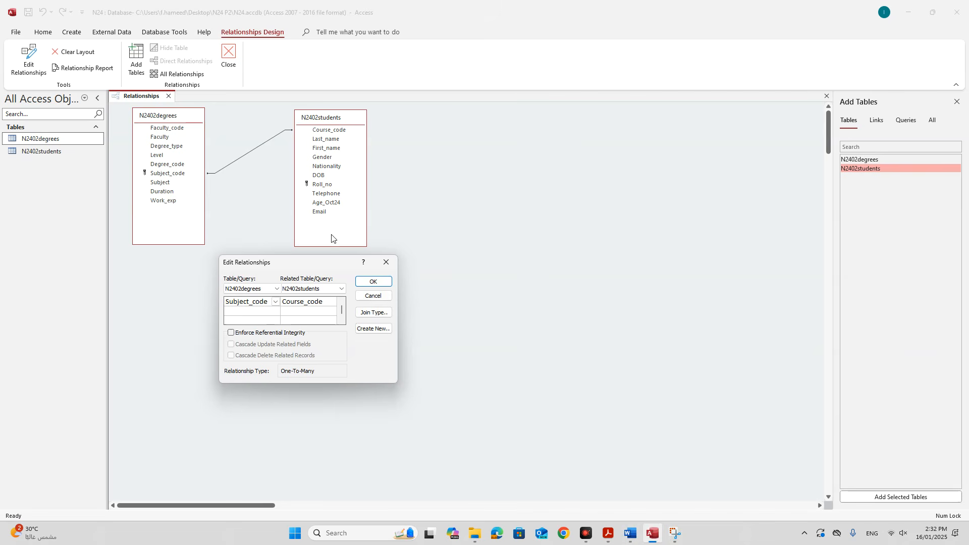
# Confirm the one-to-many relationship, then save and close the Relationships layout.
pyautogui.click(370, 282)
pyautogui.rightClick(154, 97)
pyautogui.click(166, 105)
pyautogui.click(169, 96)
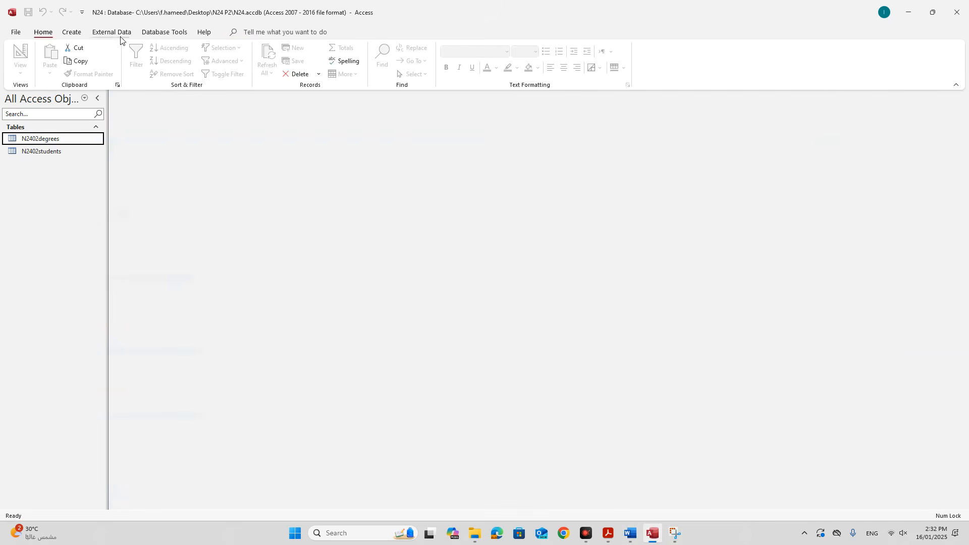
# Start a Query Design with N2402degrees and N2402students, both resized to show all fields.
pyautogui.click(72, 33)
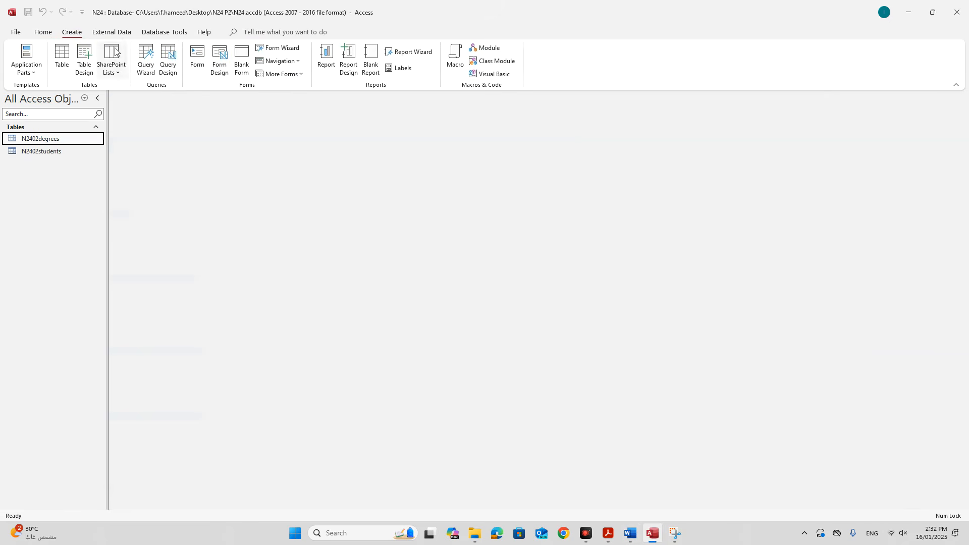
pyautogui.click(169, 63)
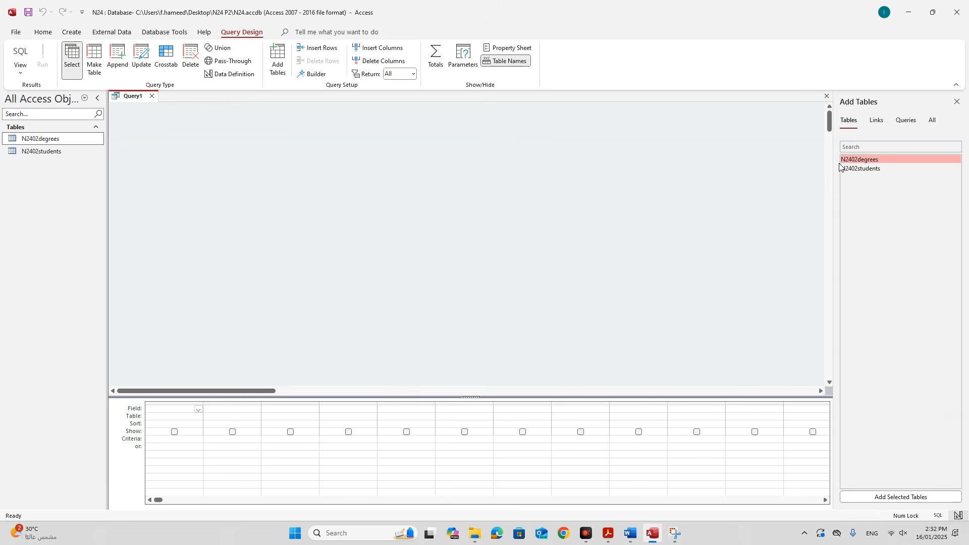
pyautogui.doubleClick(857, 161)
pyautogui.doubleClick(860, 170)
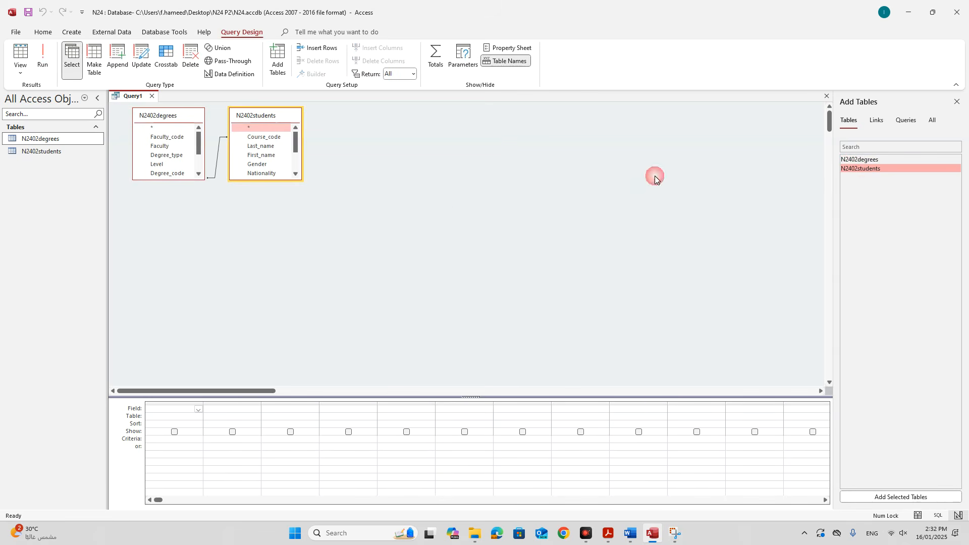
pyautogui.moveTo(180, 179); pyautogui.dragTo(181, 266)
pyautogui.moveTo(260, 180); pyautogui.dragTo(260, 279)
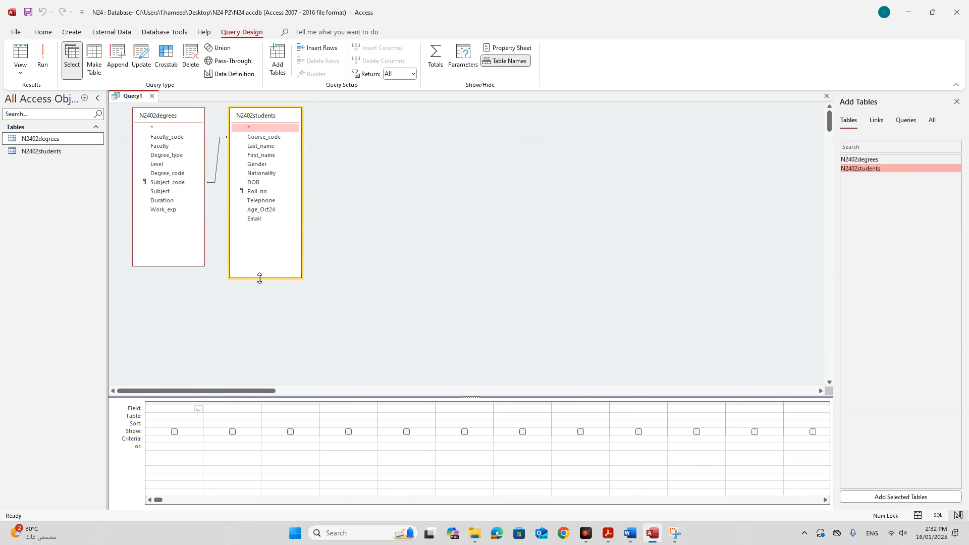
# Review question 16's record criteria and required report fields in the exam paper.
pyautogui.click(608, 534)
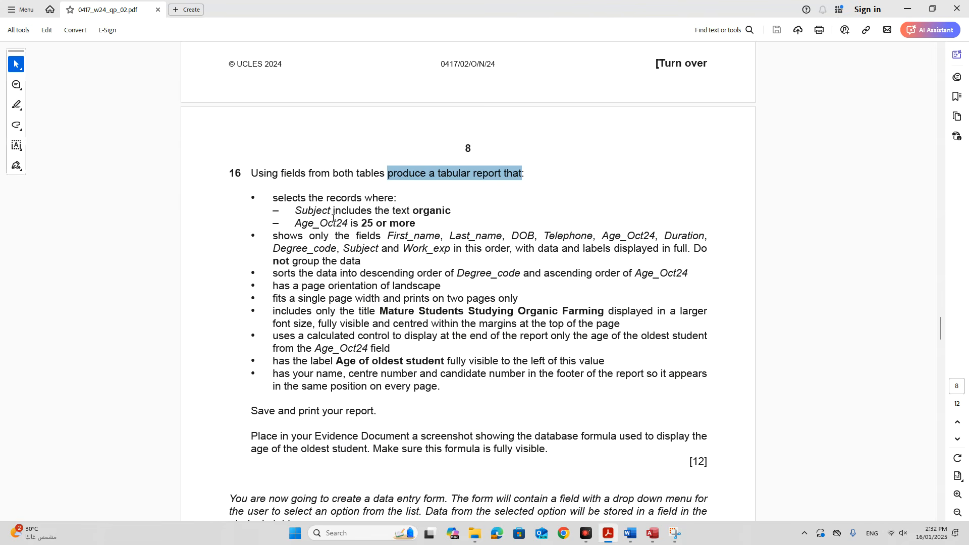
pyautogui.moveTo(271, 195); pyautogui.dragTo(417, 225)
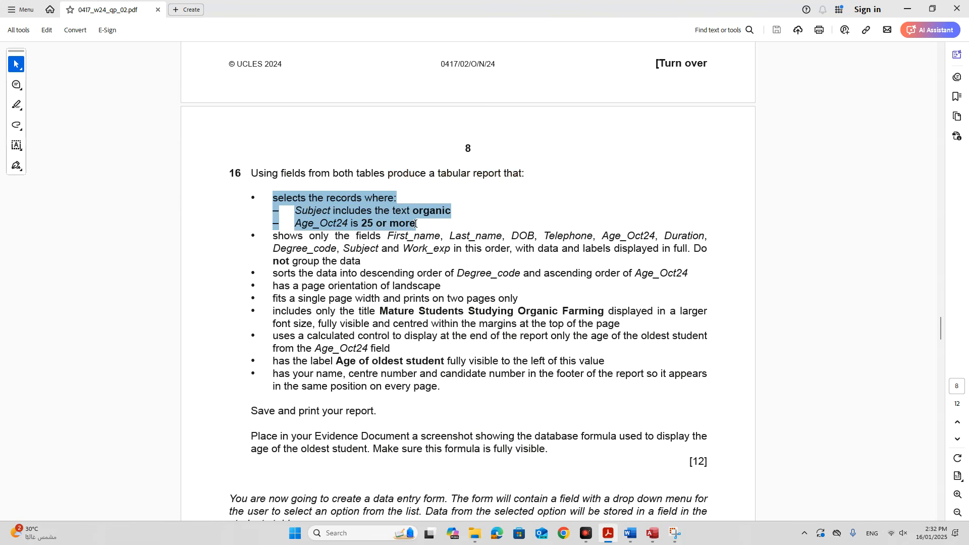
pyautogui.click(332, 204)
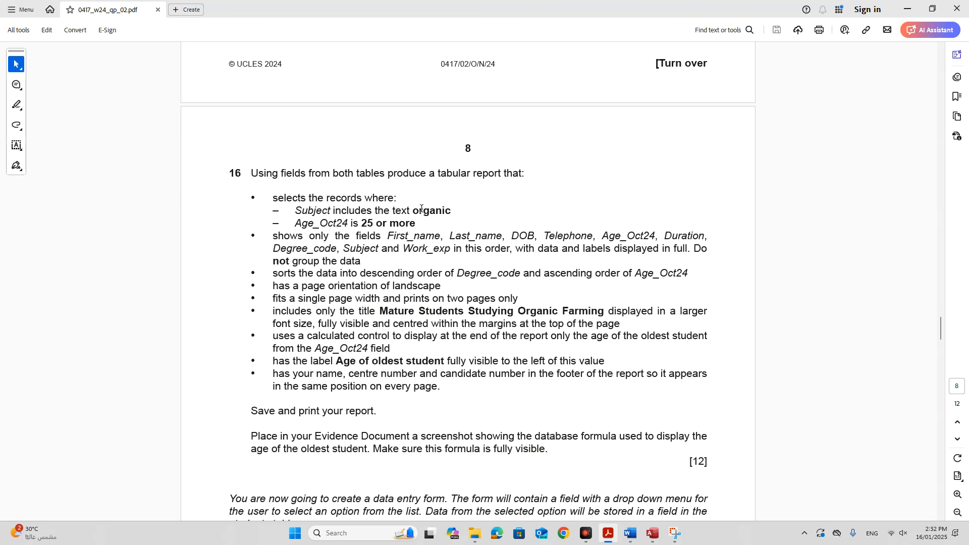
pyautogui.moveTo(273, 237); pyautogui.dragTo(360, 262)
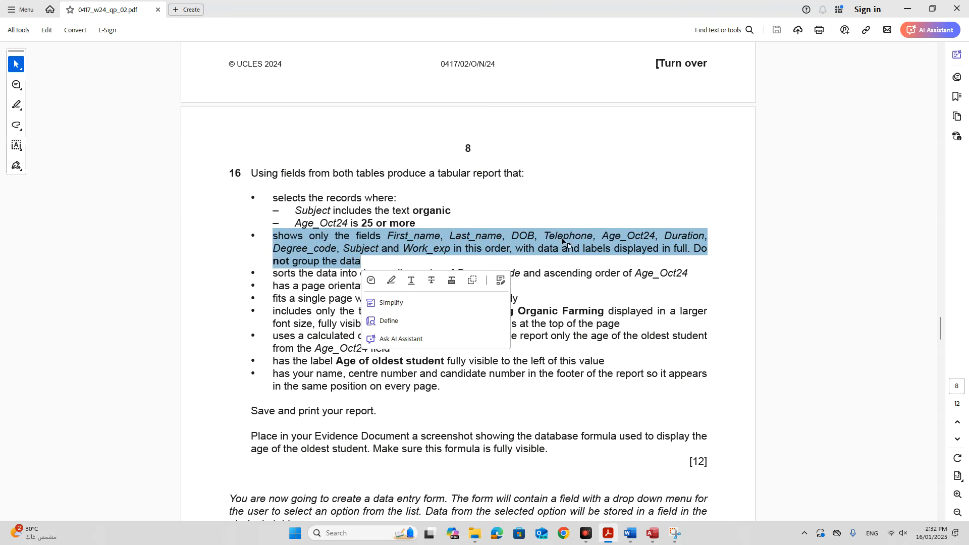
pyautogui.click(652, 534)
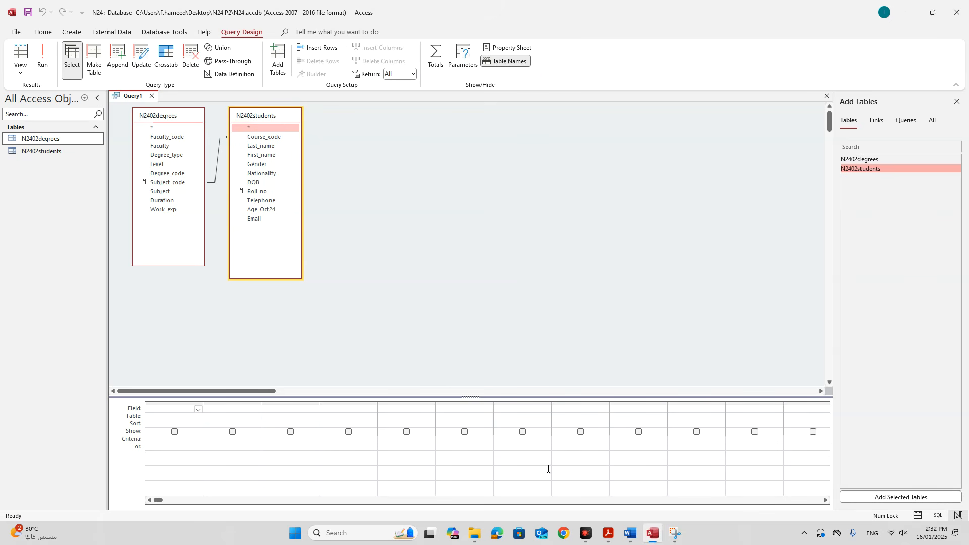
# Add First_name, Last_name, DOB, Telephone, Age_Oct24 and Duration to the query grid.
pyautogui.doubleClick(272, 156)
pyautogui.doubleClick(272, 148)
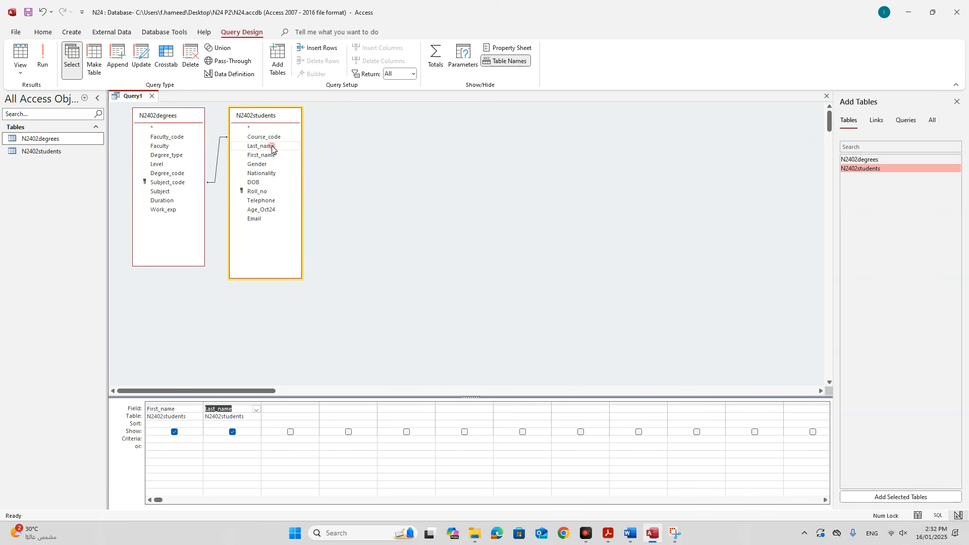
pyautogui.doubleClick(268, 182)
pyautogui.click(609, 534)
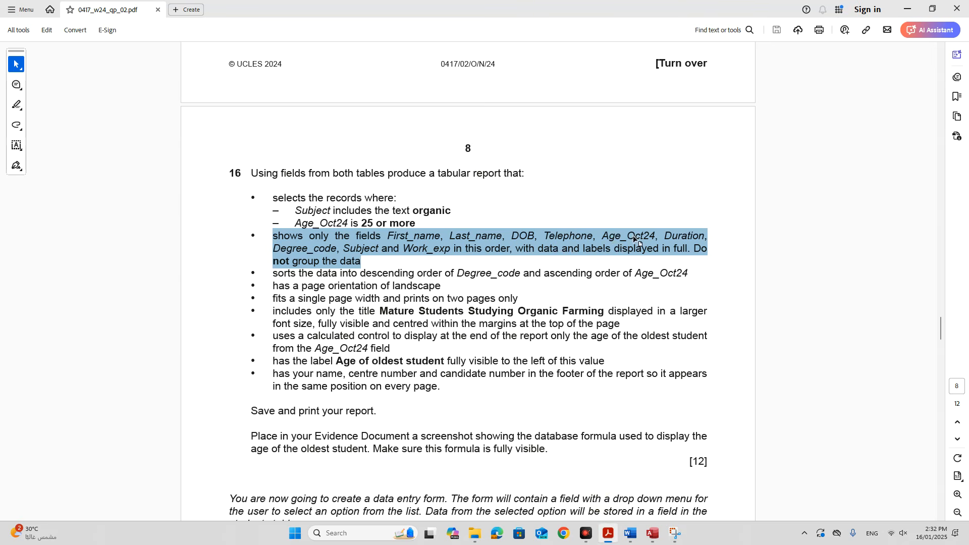
pyautogui.click(652, 534)
pyautogui.doubleClick(259, 200)
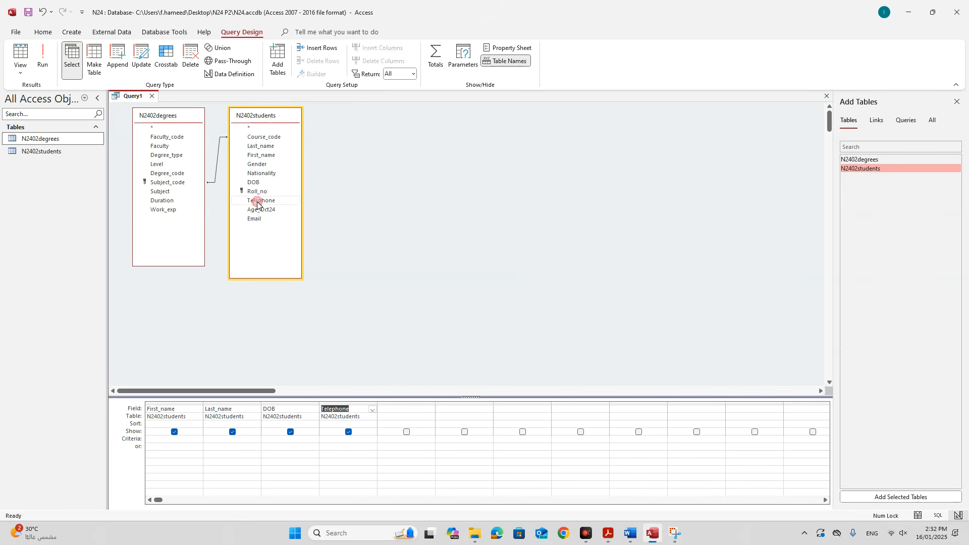
pyautogui.doubleClick(260, 210)
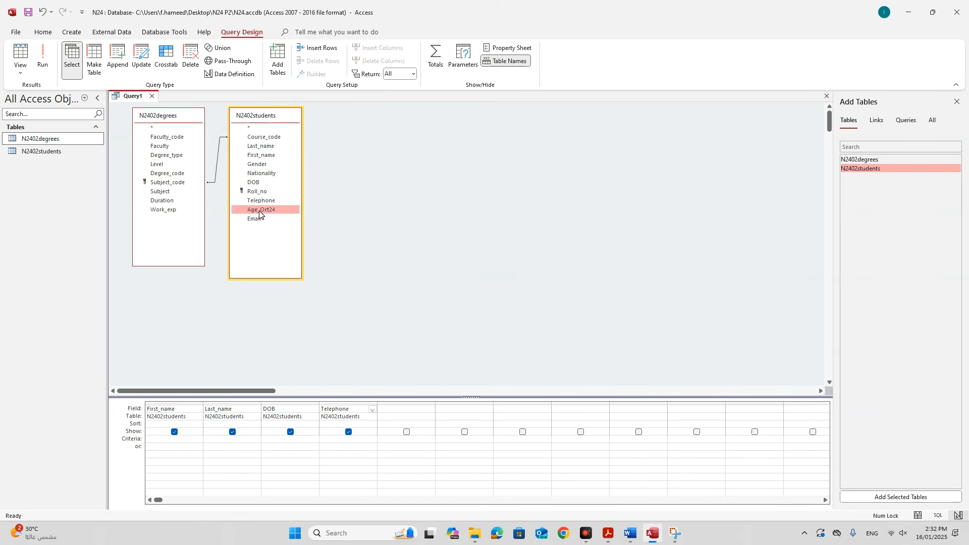
pyautogui.doubleClick(173, 201)
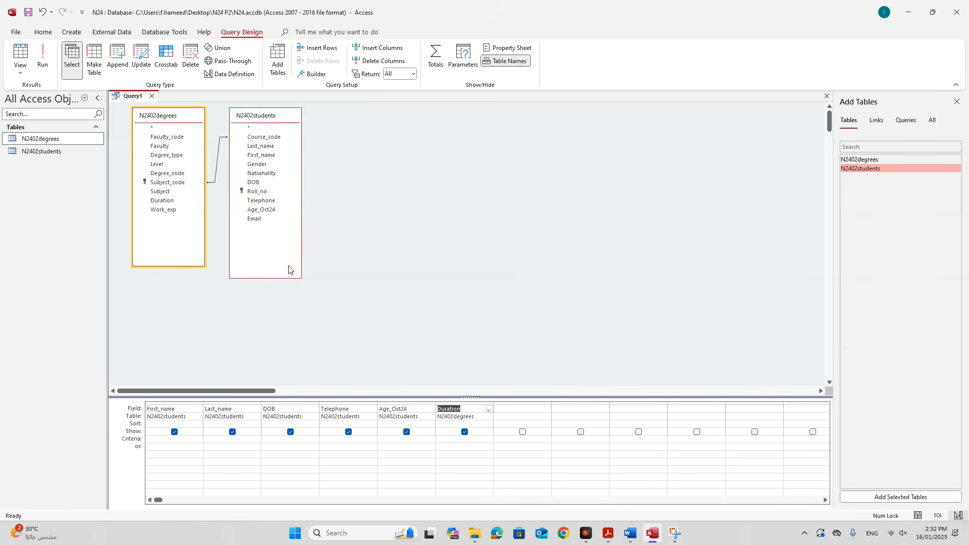
# Add Degree_code, Subject and Work_exp to complete the field list.
pyautogui.click(608, 533)
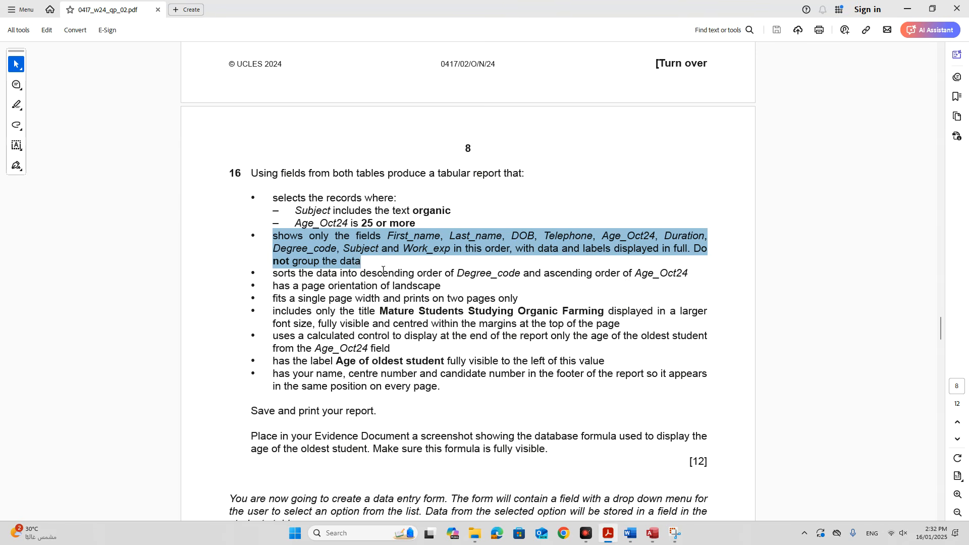
pyautogui.click(648, 532)
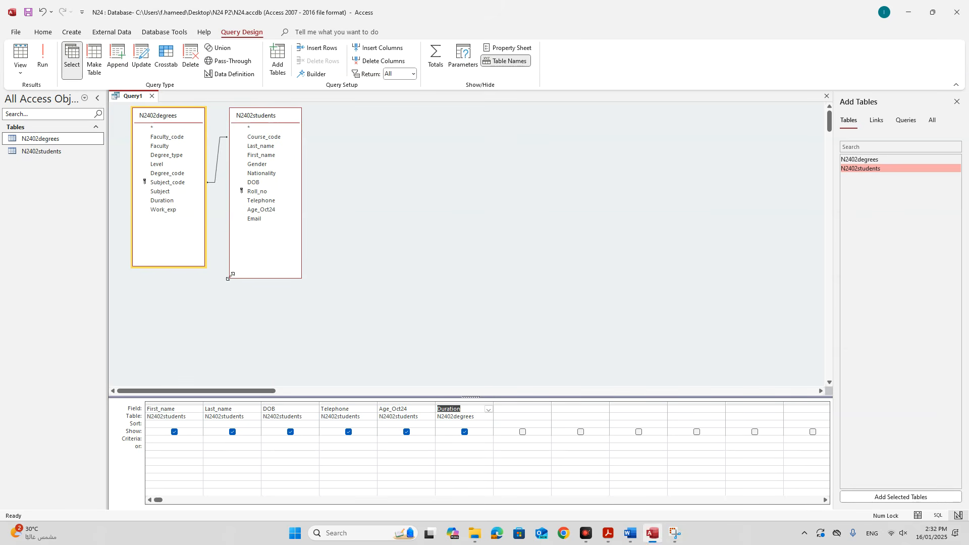
pyautogui.doubleClick(171, 174)
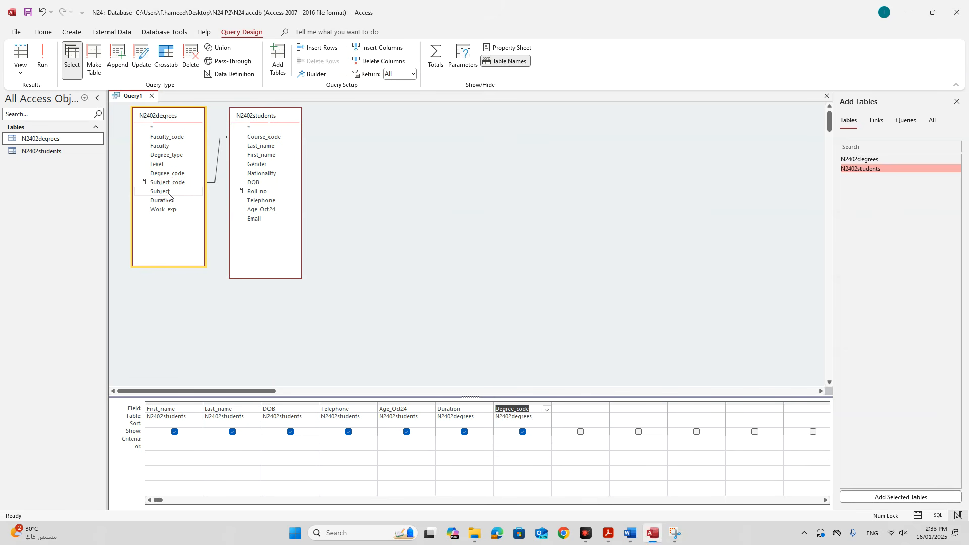
pyautogui.doubleClick(168, 194)
pyautogui.doubleClick(170, 210)
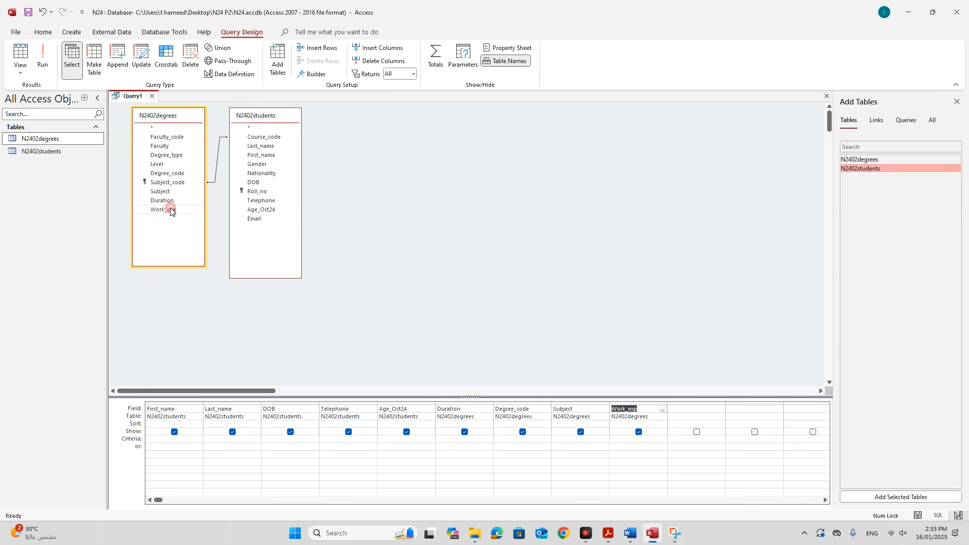
pyautogui.click(608, 533)
pyautogui.click(467, 337)
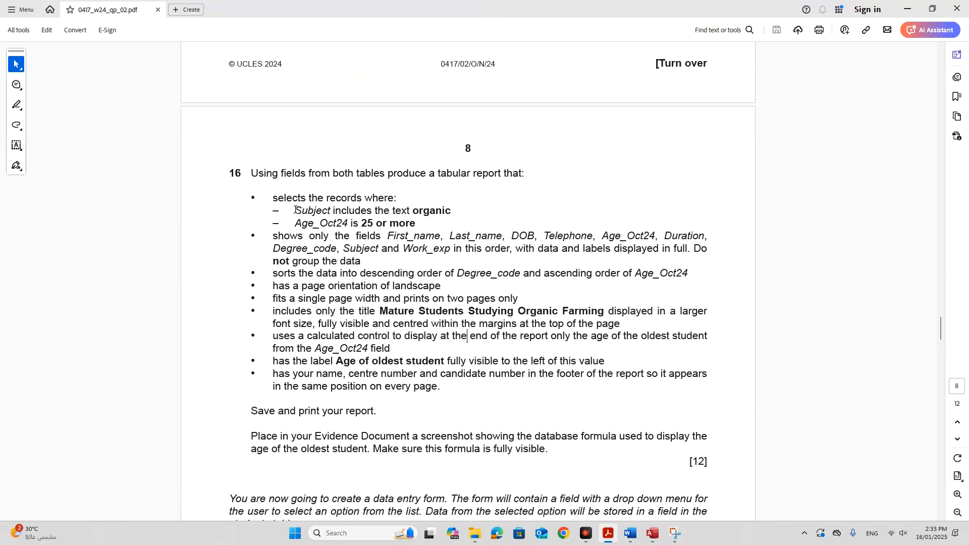
# Enter the Subject criterion *organic* and run Query1.
pyautogui.moveTo(295, 209); pyautogui.dragTo(429, 211)
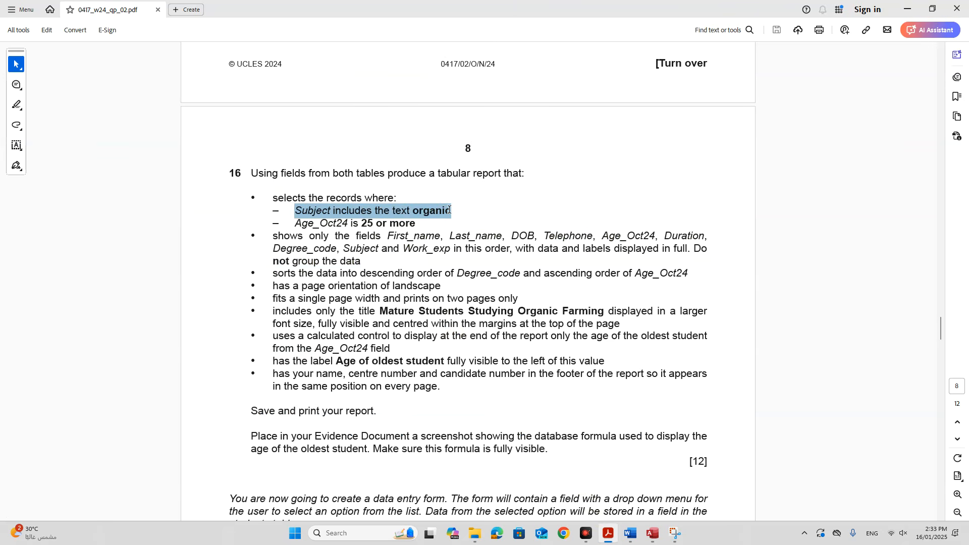
pyautogui.click(651, 534)
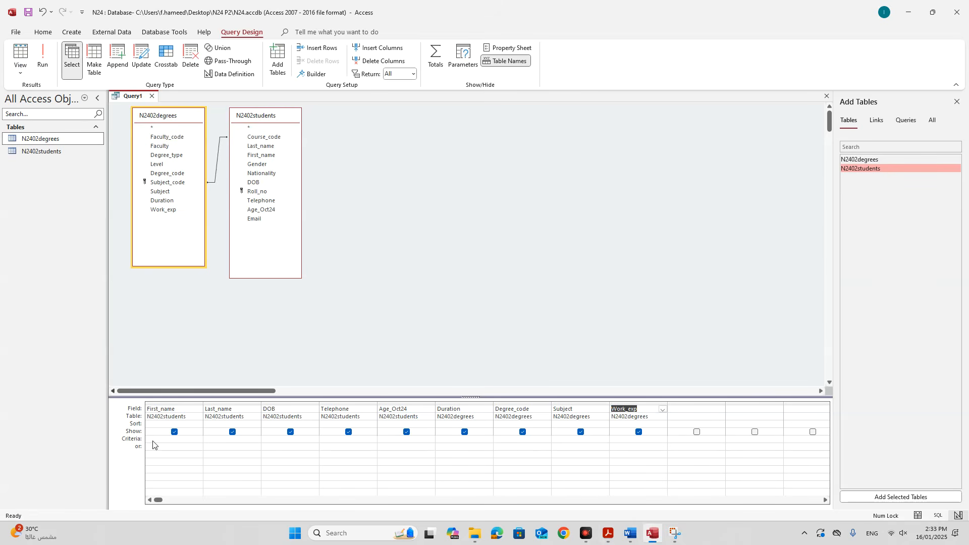
pyautogui.click(561, 439)
pyautogui.write('*organic*')
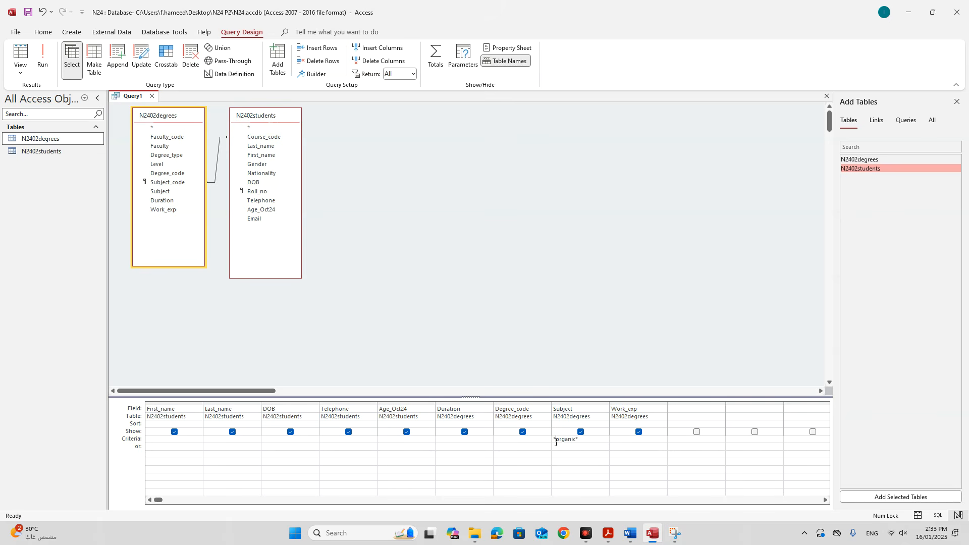
pyautogui.moveTo(580, 439); pyautogui.dragTo(576, 443)
pyautogui.click(40, 73)
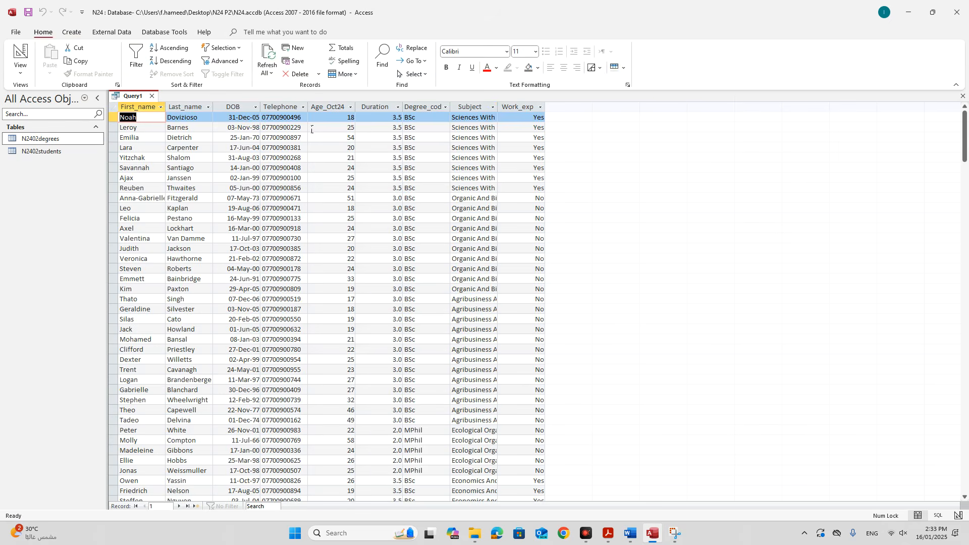
# Widen the Subject column, add a >=25 criterion to Age_Oct24 in Design View, and run the query.
pyautogui.doubleClick(498, 107)
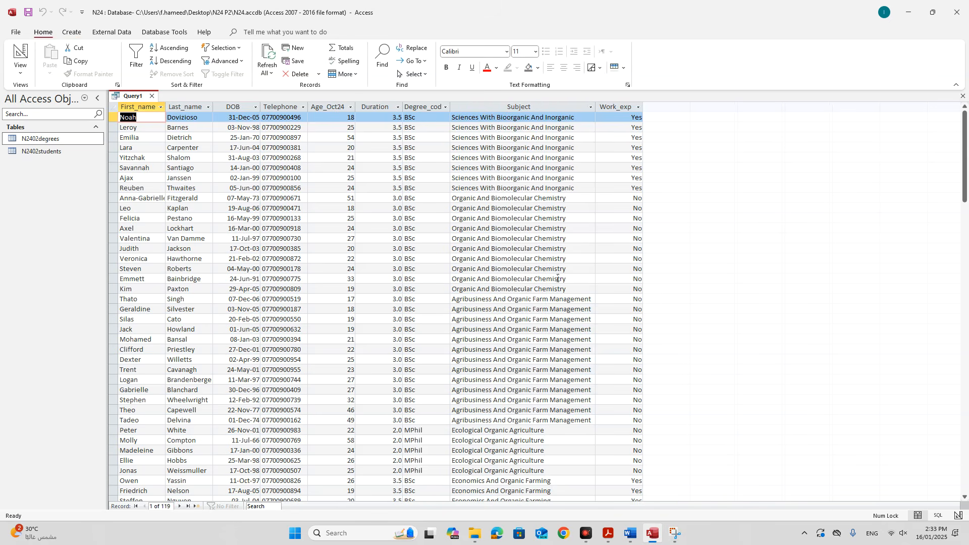
pyautogui.rightClick(133, 97)
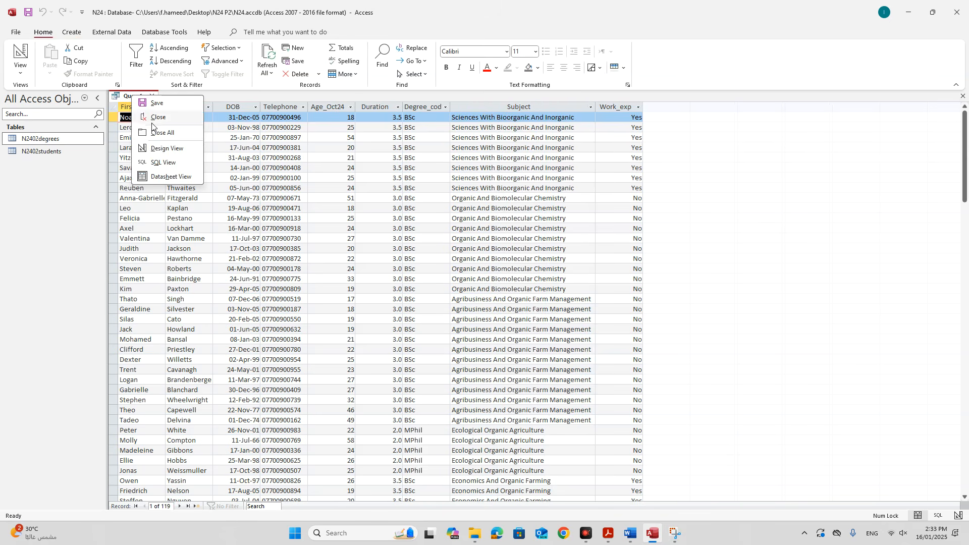
pyautogui.click(161, 149)
pyautogui.click(608, 533)
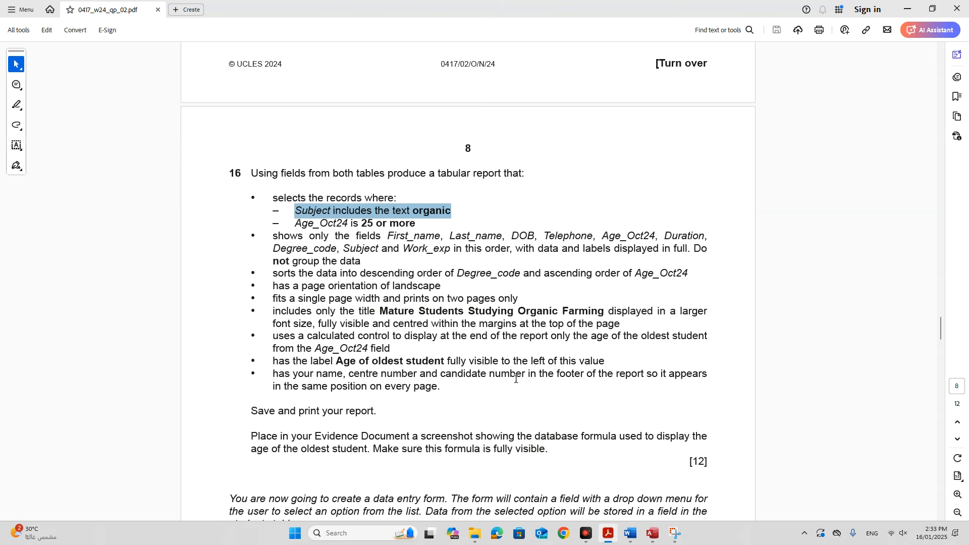
pyautogui.moveTo(360, 222); pyautogui.dragTo(416, 223)
pyautogui.click(653, 534)
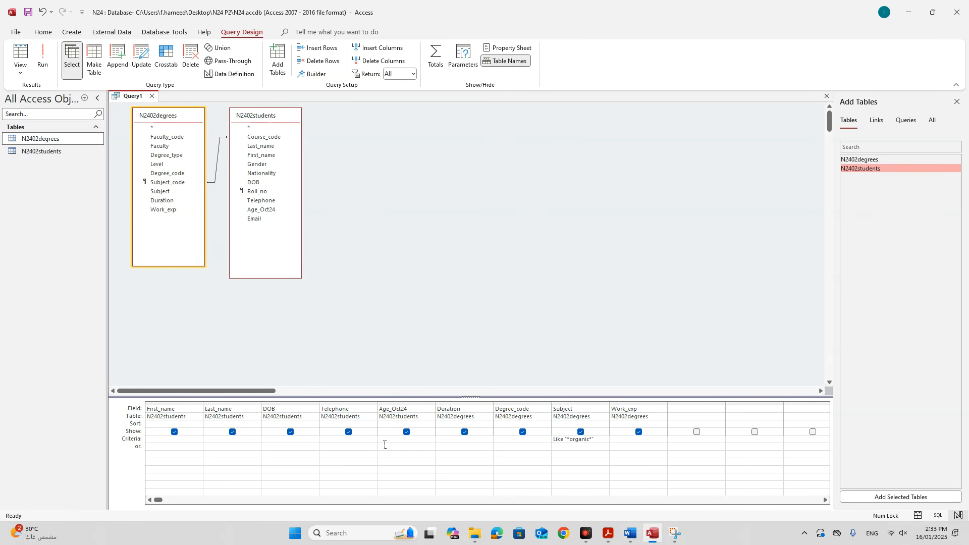
pyautogui.click(424, 440)
pyautogui.click(43, 63)
pyautogui.scroll(-2, 278, 329)
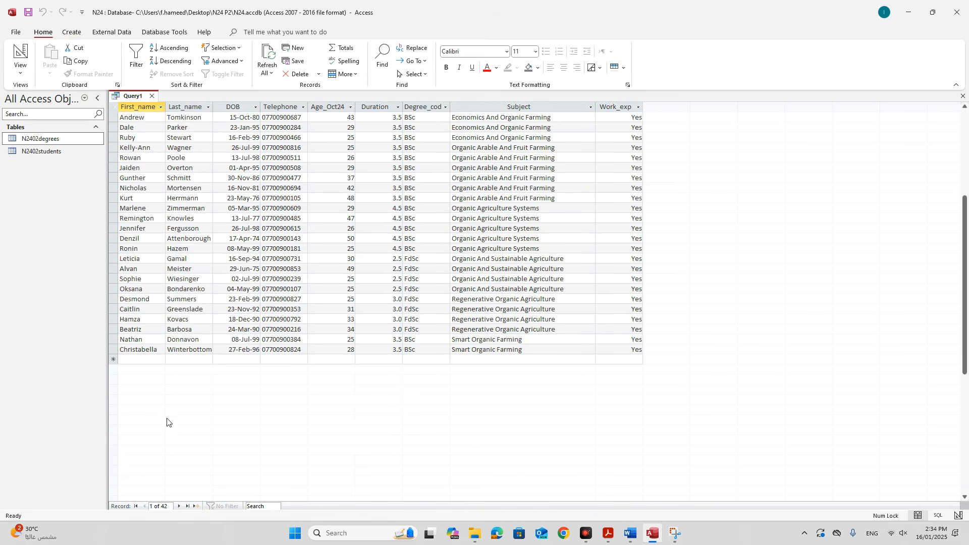
pyautogui.scroll(6, 379, 343)
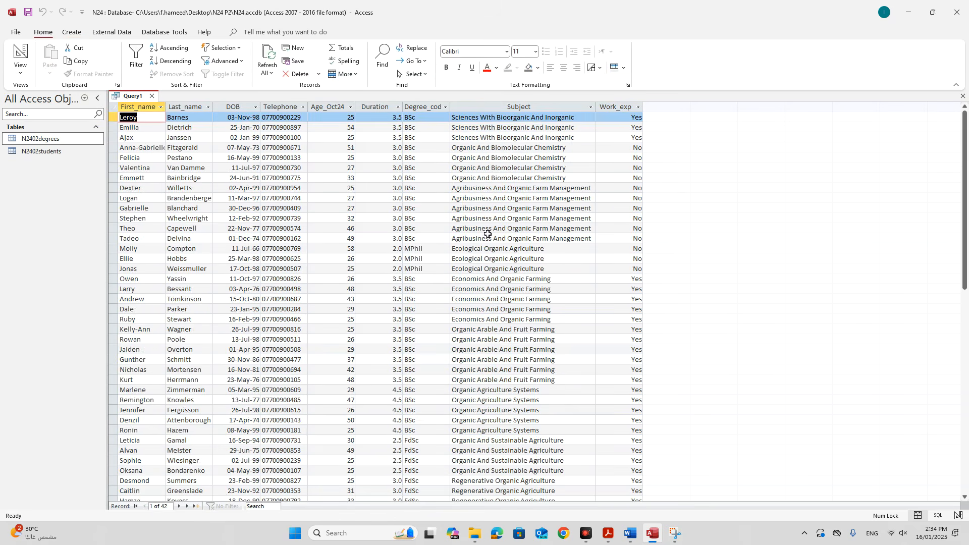
# Save the query as Query1 and close it.
pyautogui.rightClick(134, 101)
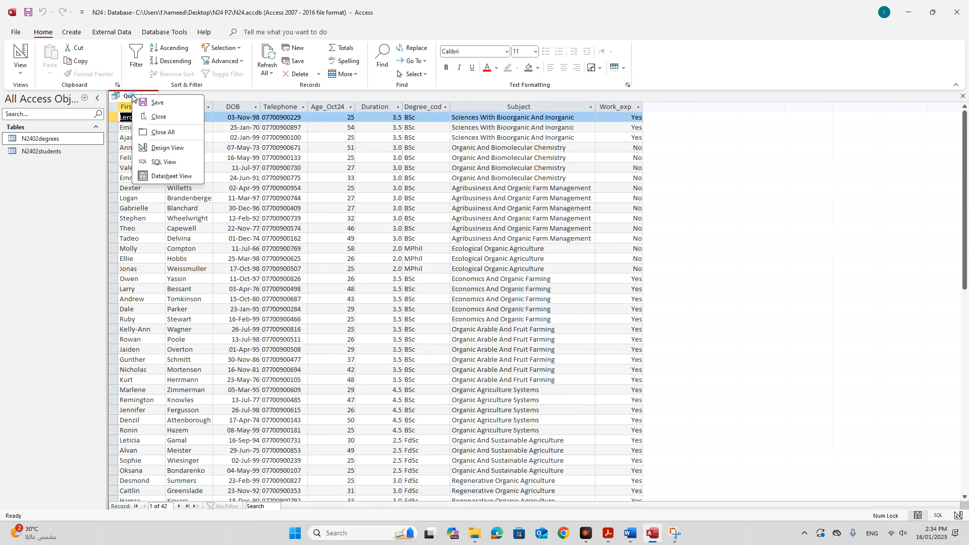
pyautogui.click(154, 103)
pyautogui.click(484, 201)
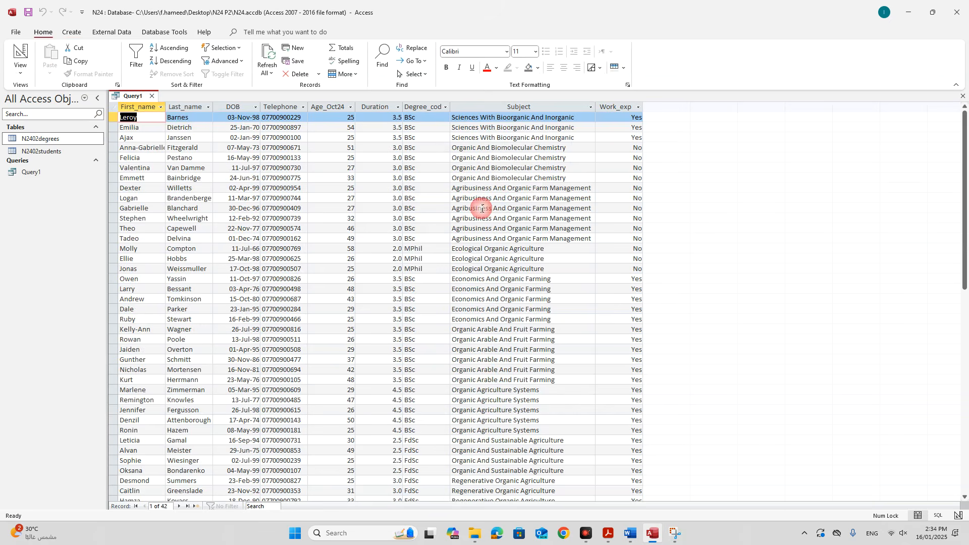
pyautogui.click(608, 533)
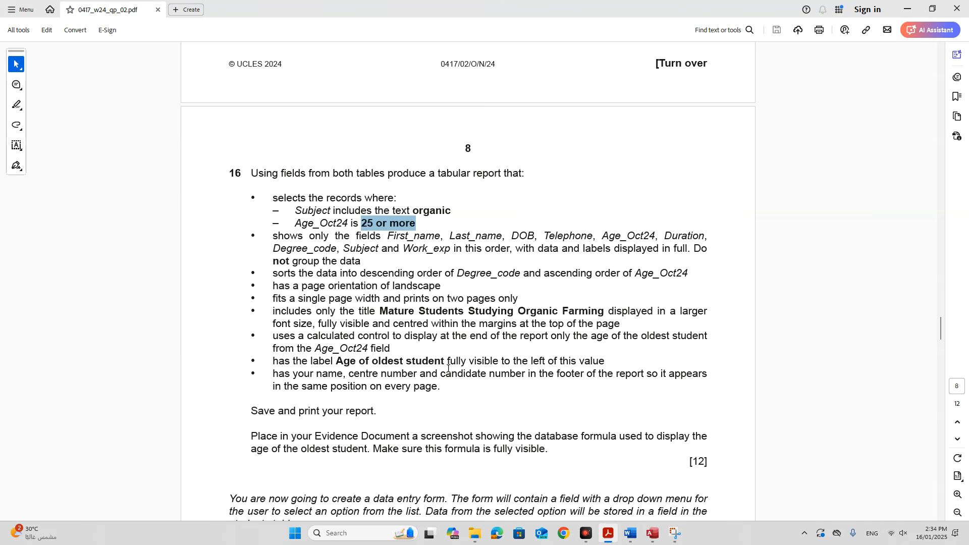
pyautogui.click(652, 534)
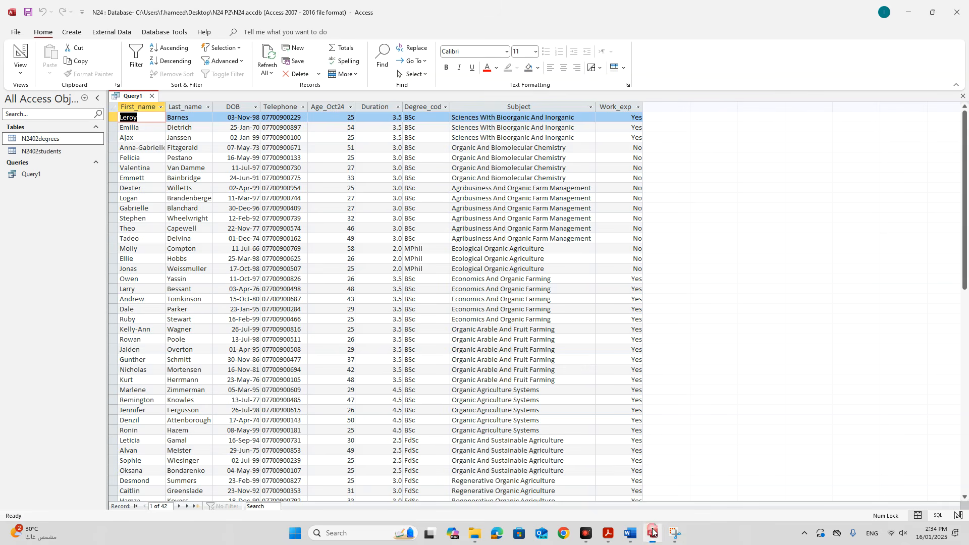
pyautogui.click(152, 96)
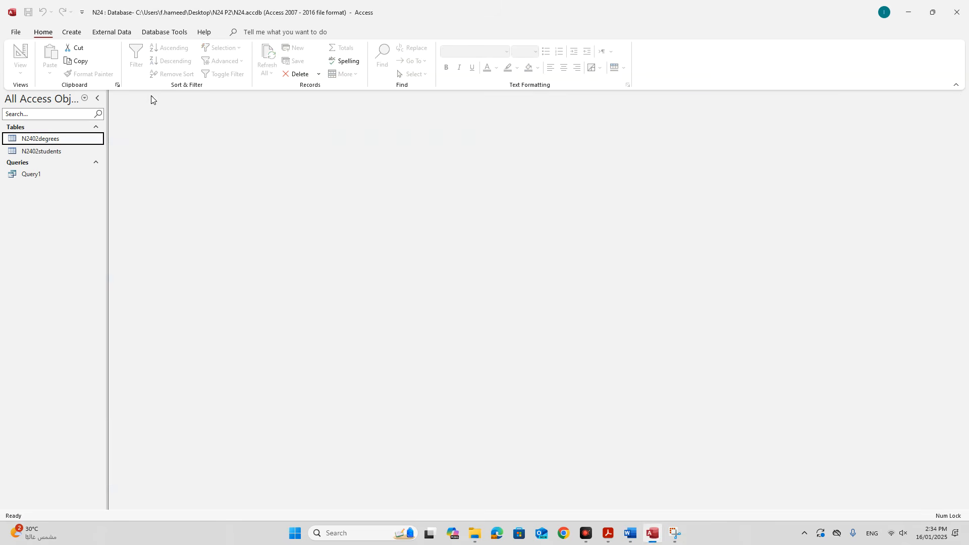
pyautogui.click(70, 34)
# Start a Report Wizard report on Query1 with all fields, no grouping and no sort.
pyautogui.click(410, 52)
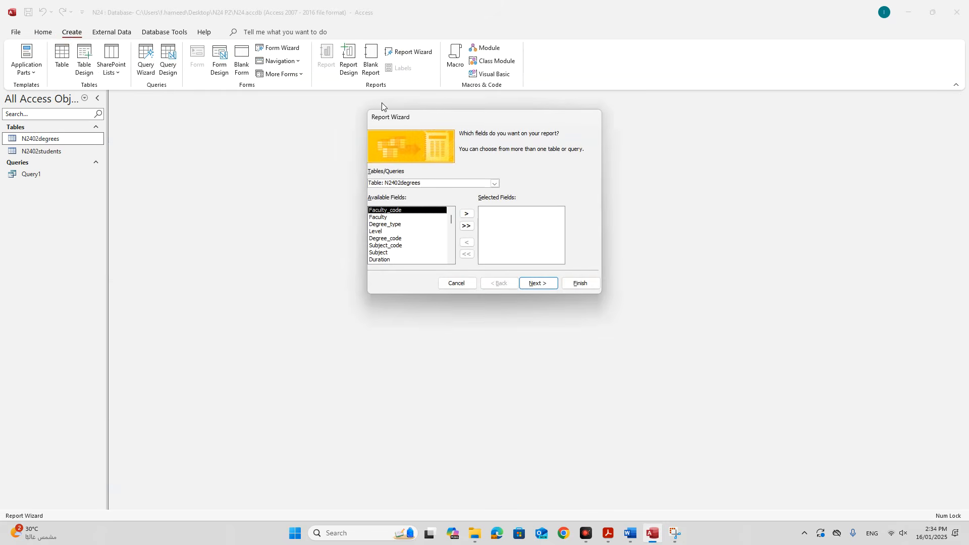
pyautogui.click(494, 183)
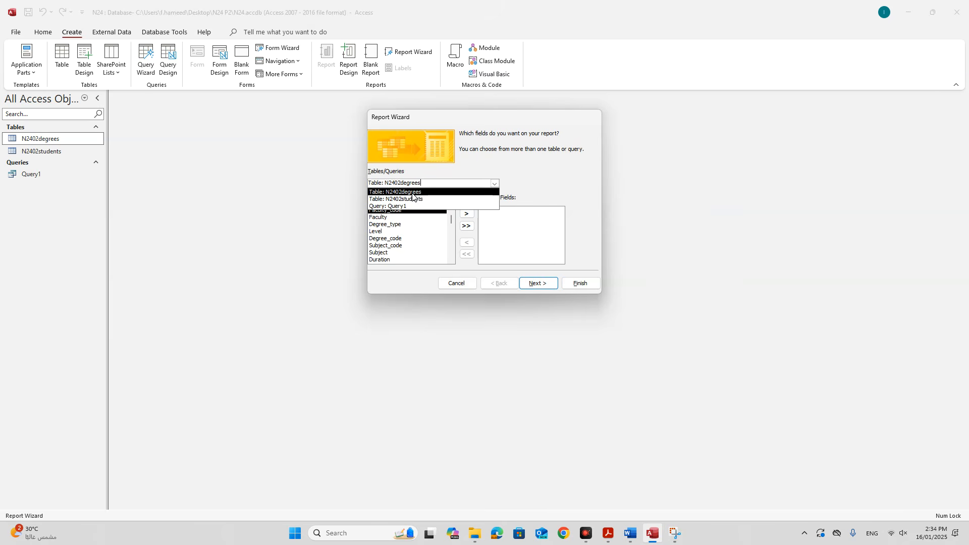
pyautogui.click(397, 207)
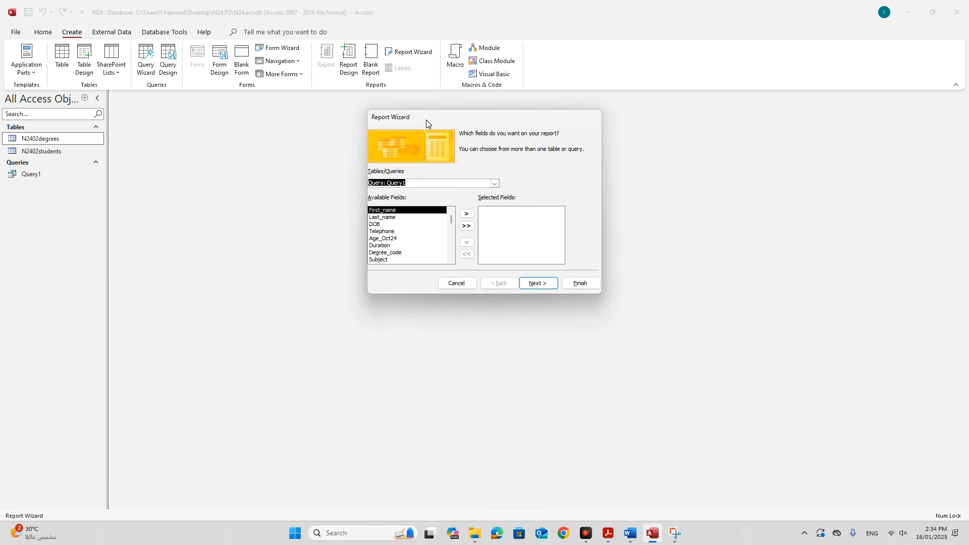
pyautogui.moveTo(426, 120); pyautogui.dragTo(325, 122)
pyautogui.click(365, 227)
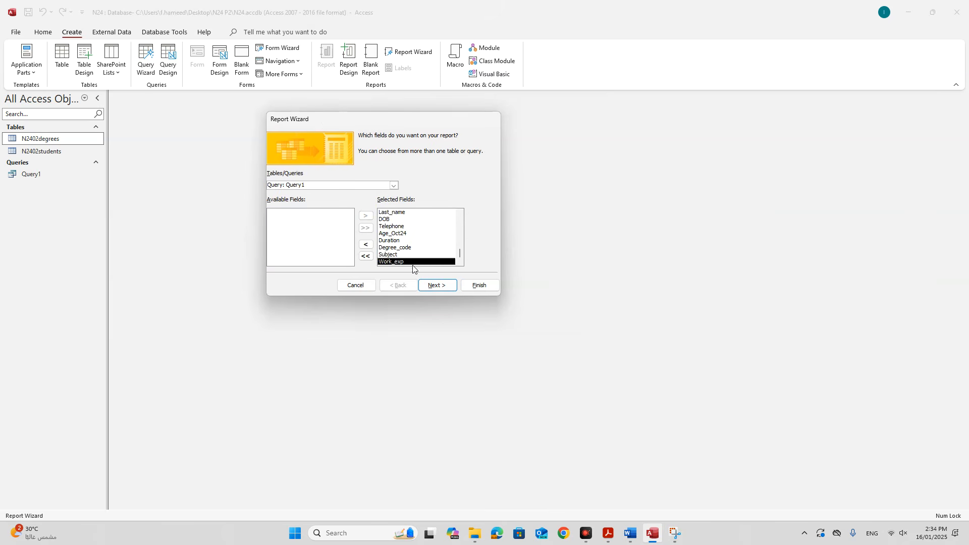
pyautogui.click(433, 286)
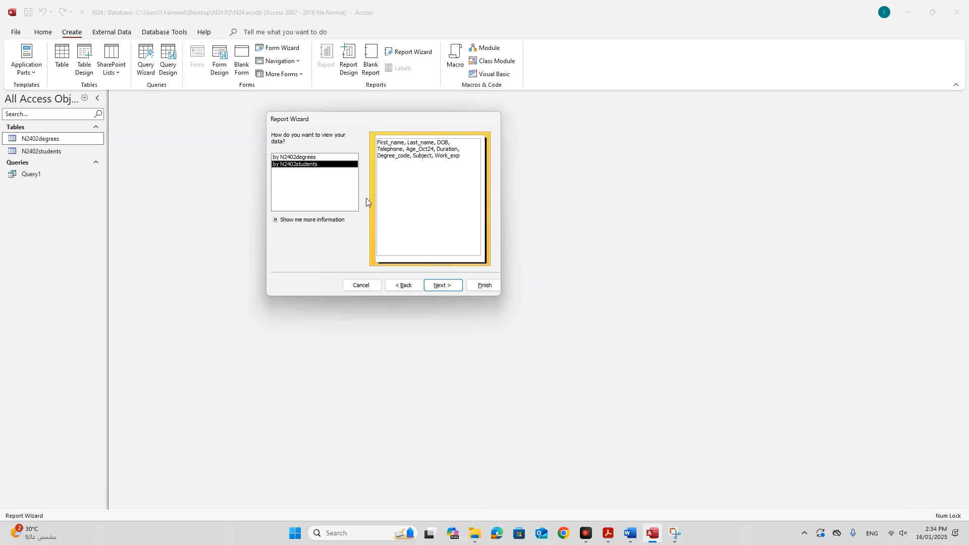
pyautogui.click(437, 291)
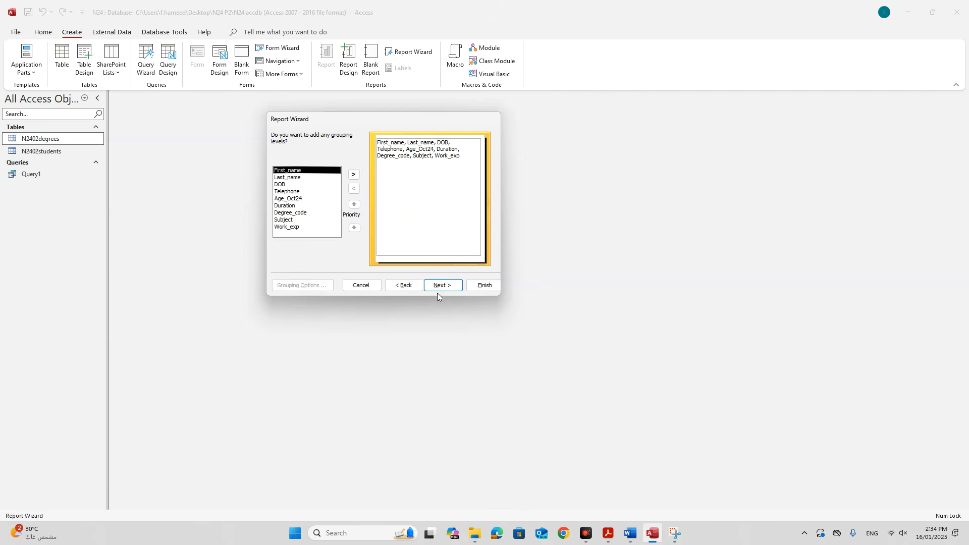
pyautogui.click(437, 291)
pyautogui.moveTo(402, 125); pyautogui.dragTo(325, 161)
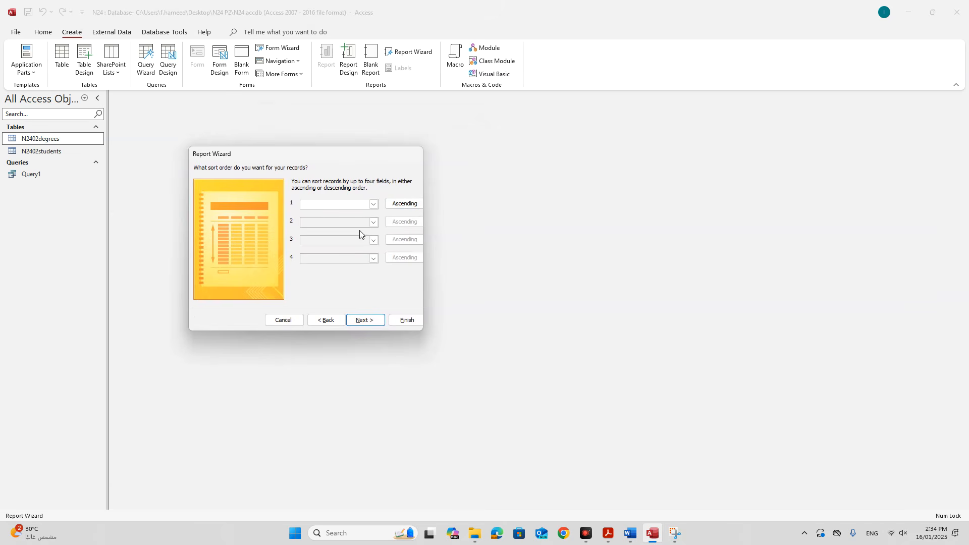
pyautogui.click(364, 325)
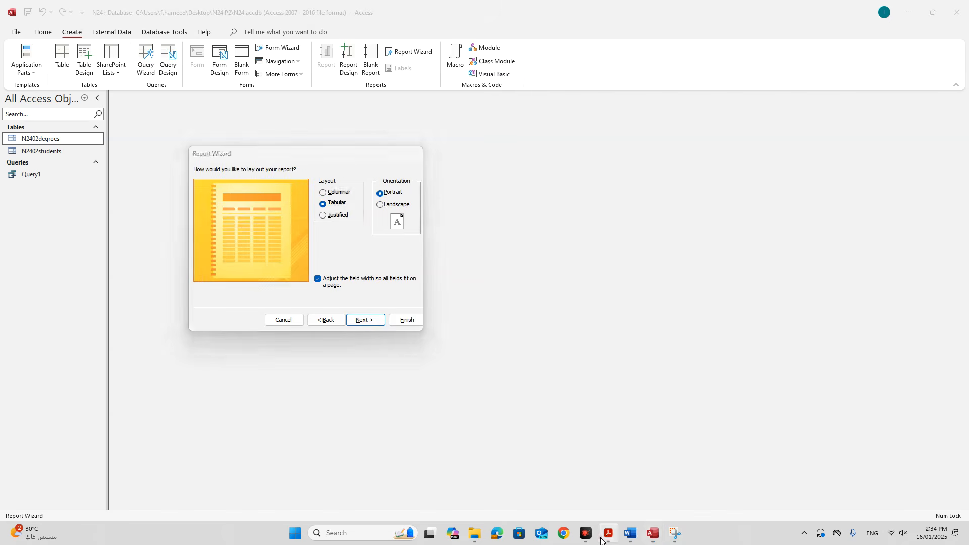
# Set the report layout to landscape orientation.
pyautogui.click(608, 533)
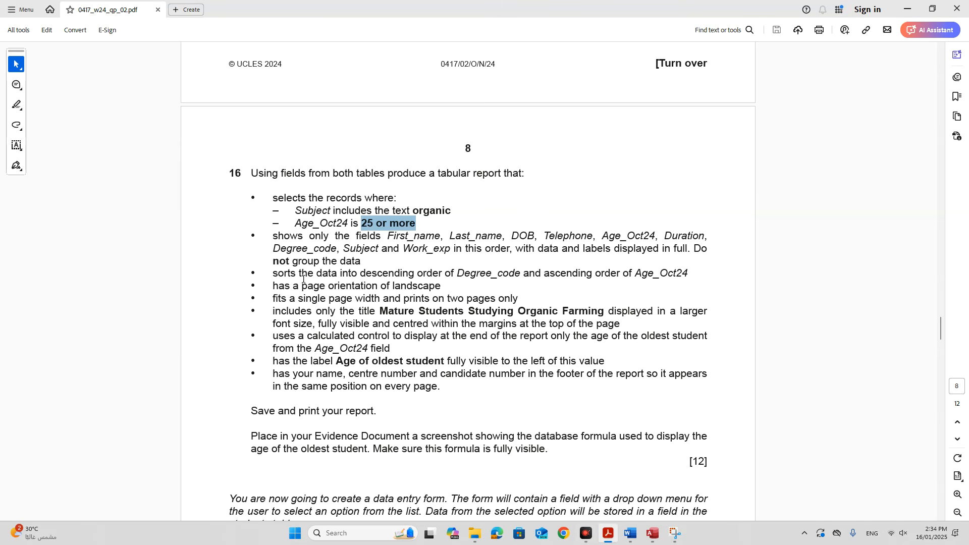
pyautogui.moveTo(274, 287); pyautogui.dragTo(441, 291)
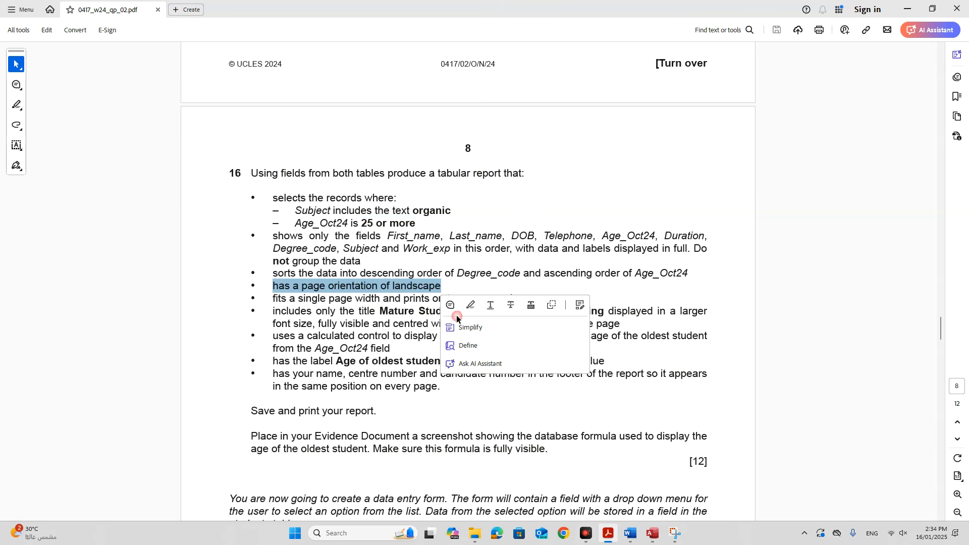
pyautogui.click(652, 532)
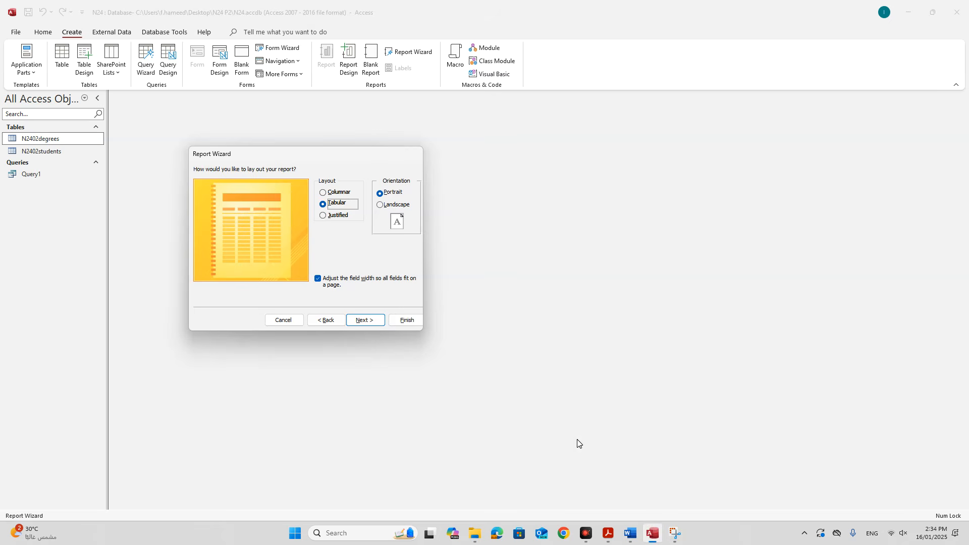
pyautogui.click(396, 205)
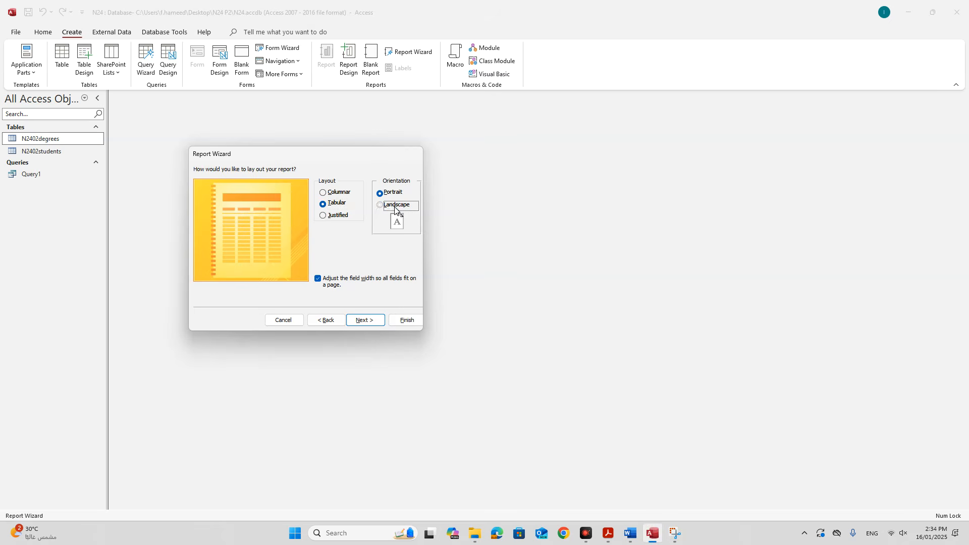
pyautogui.click(374, 320)
# Title the report 'Mature Students Studying Organic Farming' and finish with a preview.
pyautogui.click(607, 533)
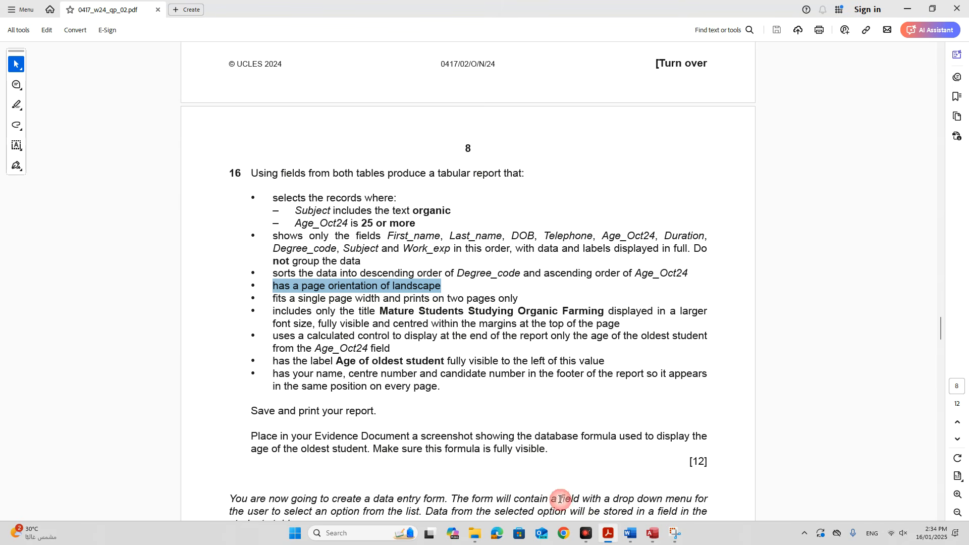
pyautogui.moveTo(382, 311); pyautogui.dragTo(584, 311)
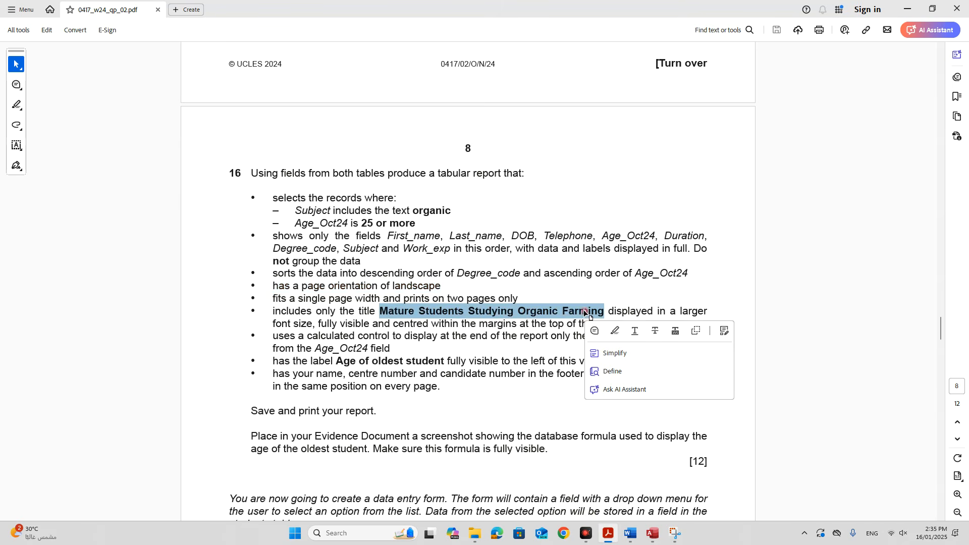
pyautogui.hotkey('ctrl', 'c')
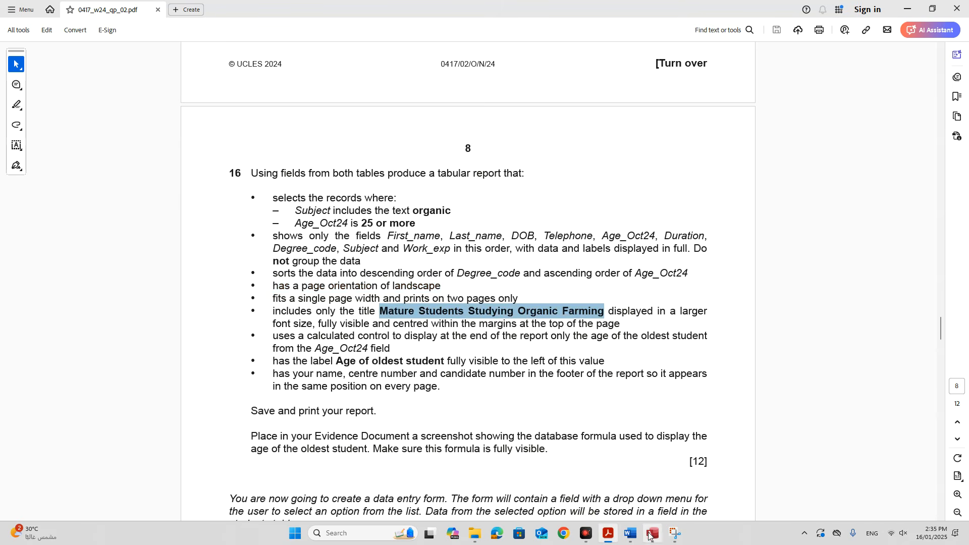
pyautogui.click(653, 533)
pyautogui.moveTo(323, 182); pyautogui.dragTo(274, 182)
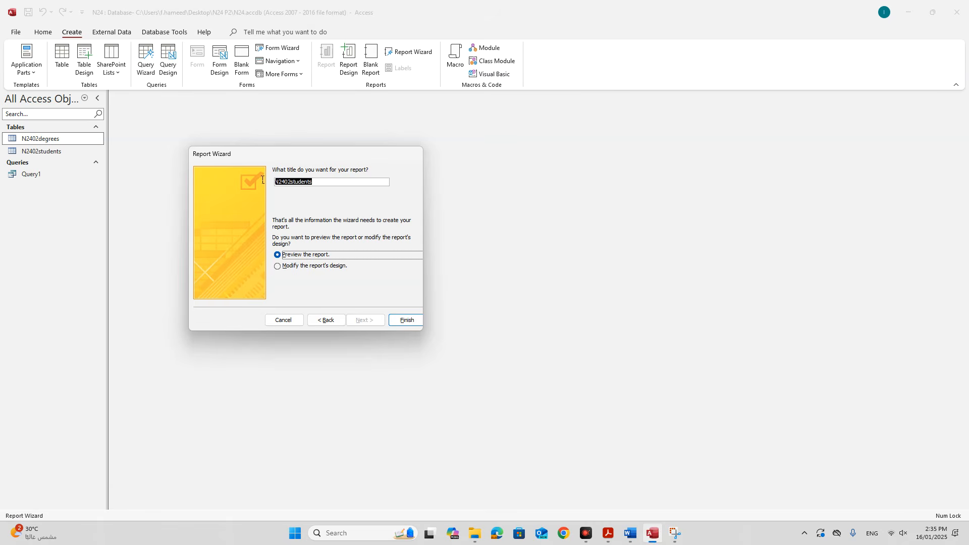
pyautogui.hotkey('ctrl', 'v')
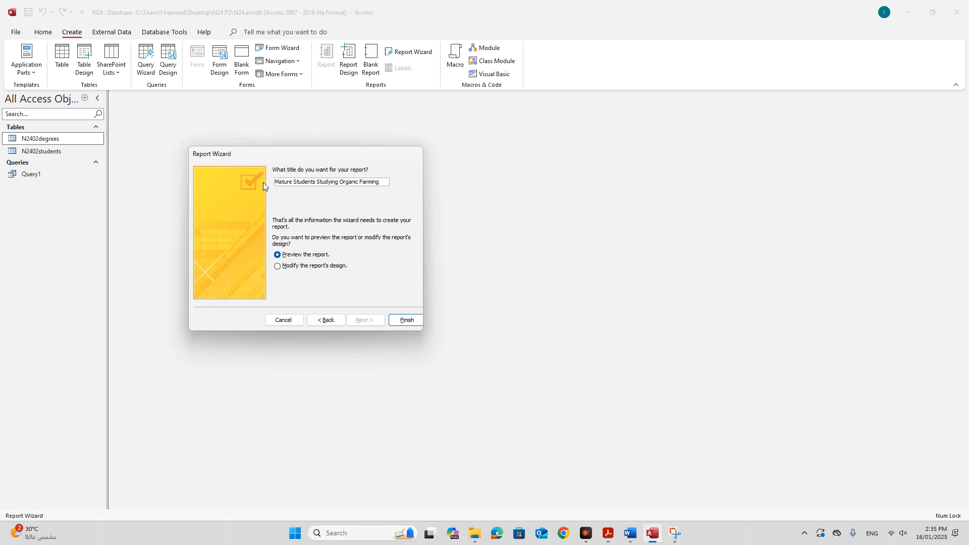
pyautogui.click(395, 320)
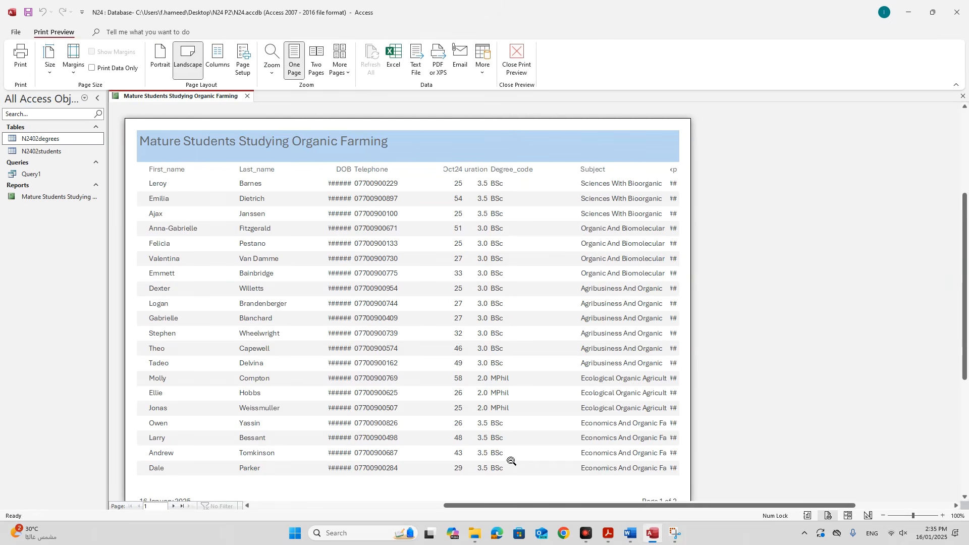
# Check the sorting requirement, then switch the Mature Students Studying Organic Farming report to Design View.
pyautogui.click(610, 533)
pyautogui.click(341, 288)
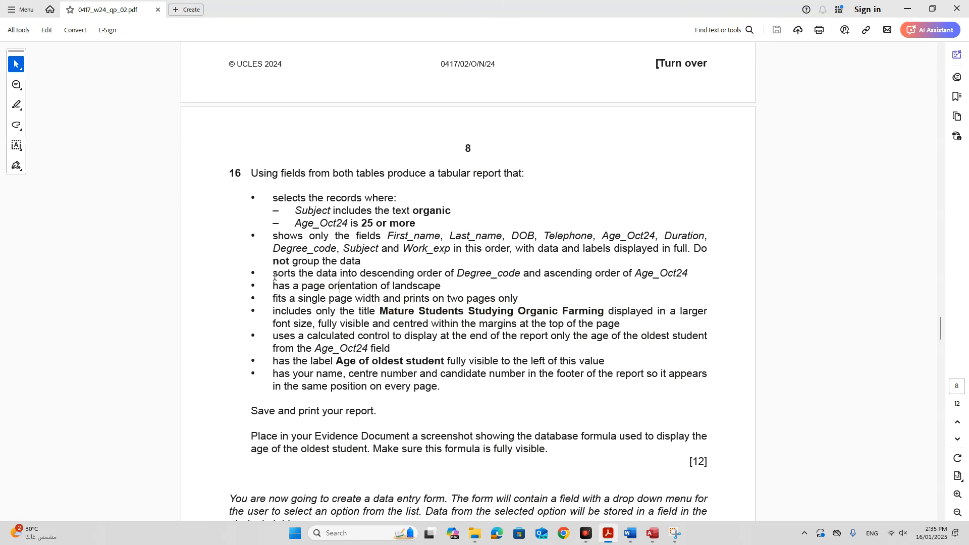
pyautogui.moveTo(273, 275); pyautogui.dragTo(687, 274)
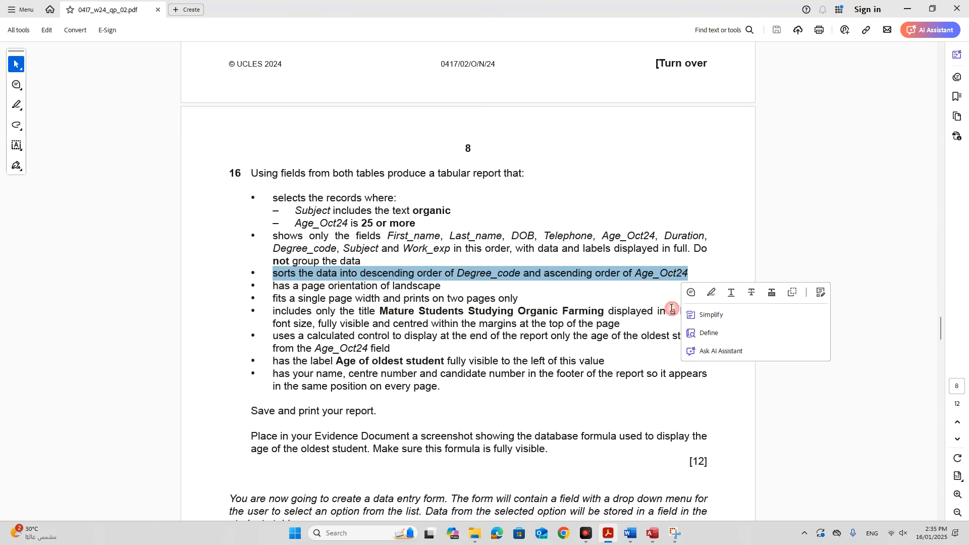
pyautogui.click(652, 533)
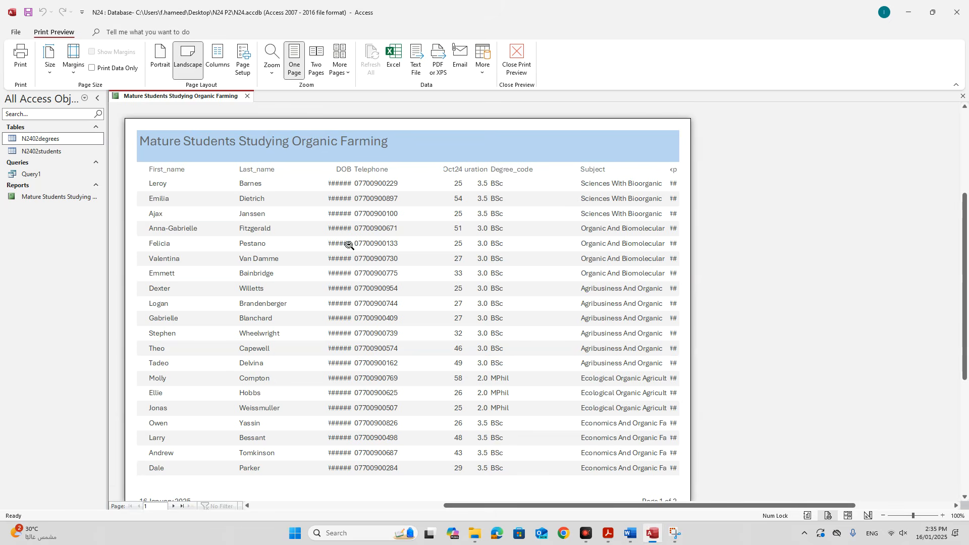
pyautogui.rightClick(154, 97)
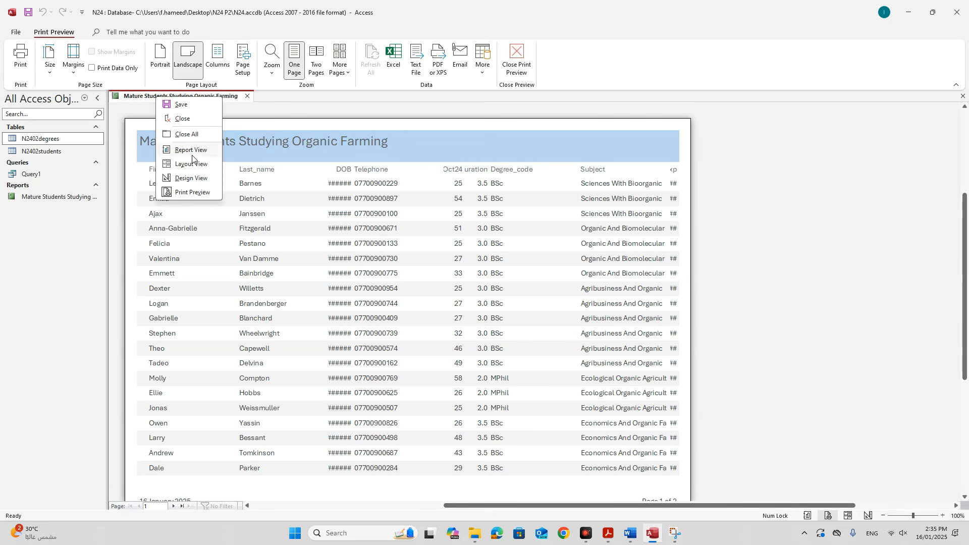
pyautogui.click(193, 179)
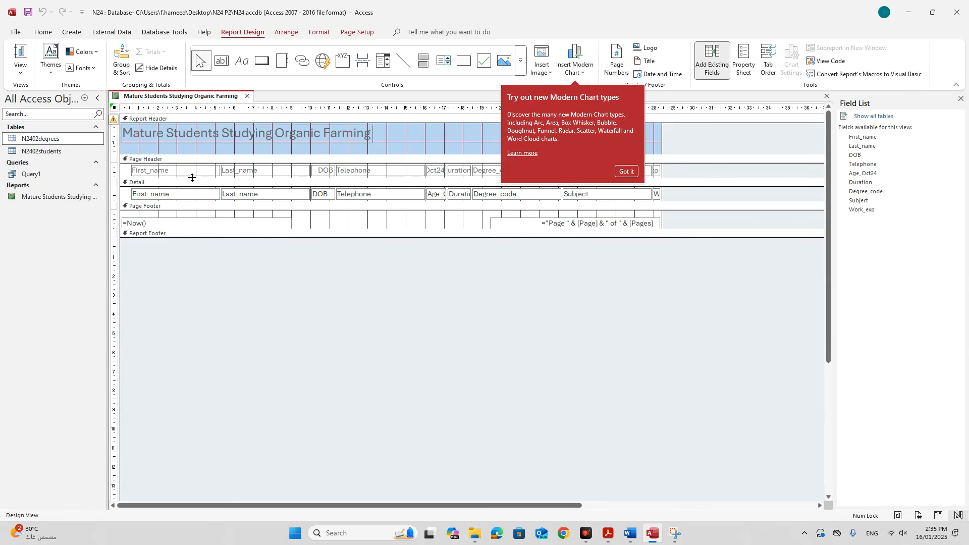
# Add a sort on Degree_code in descending order, Z on top.
pyautogui.click(120, 61)
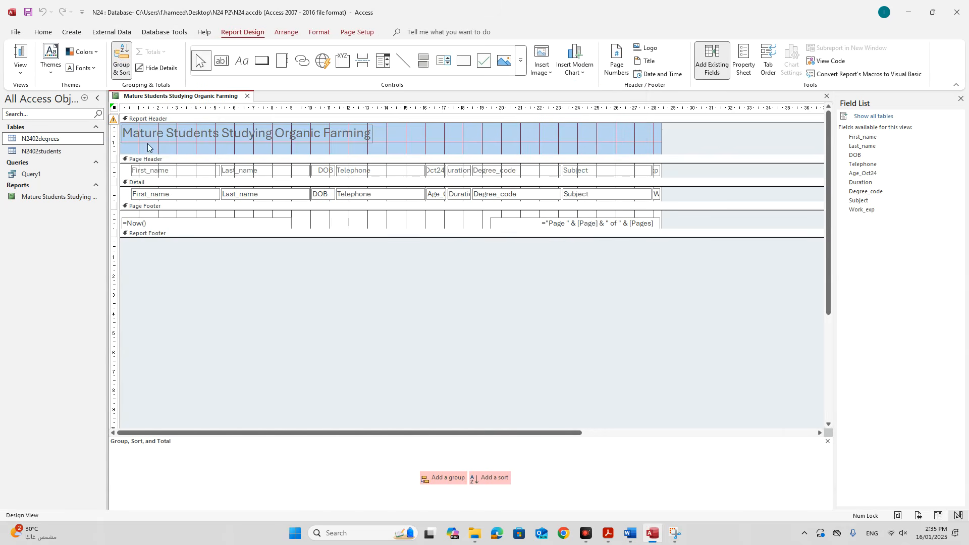
pyautogui.click(497, 479)
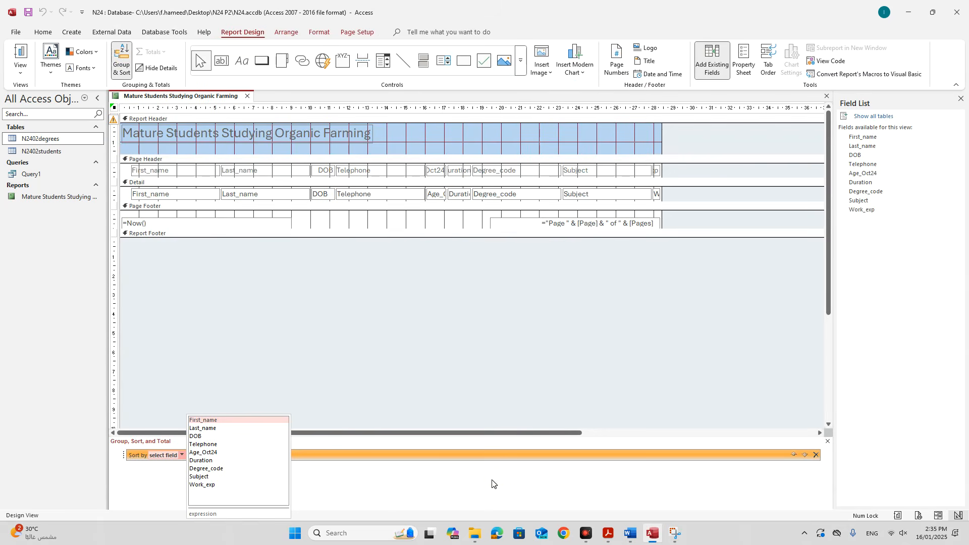
pyautogui.click(607, 532)
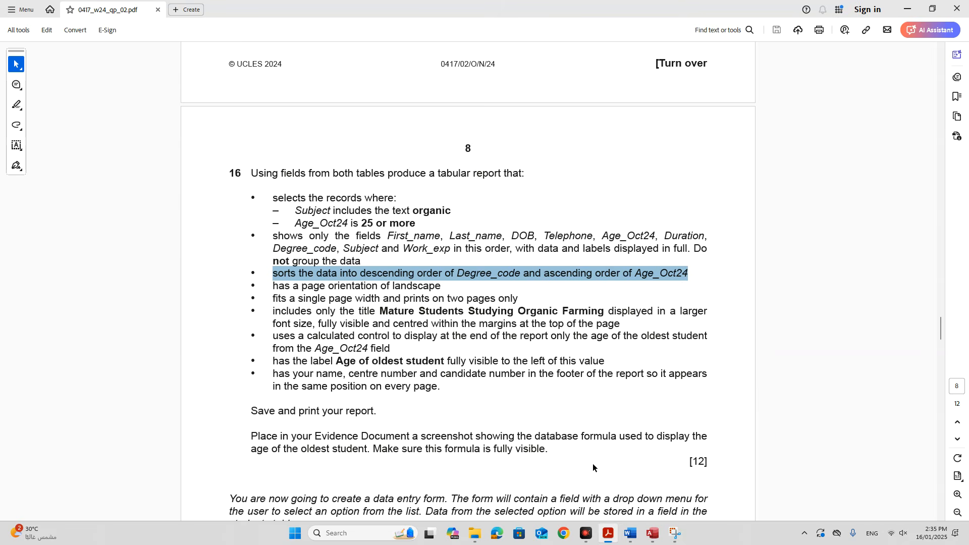
pyautogui.click(652, 533)
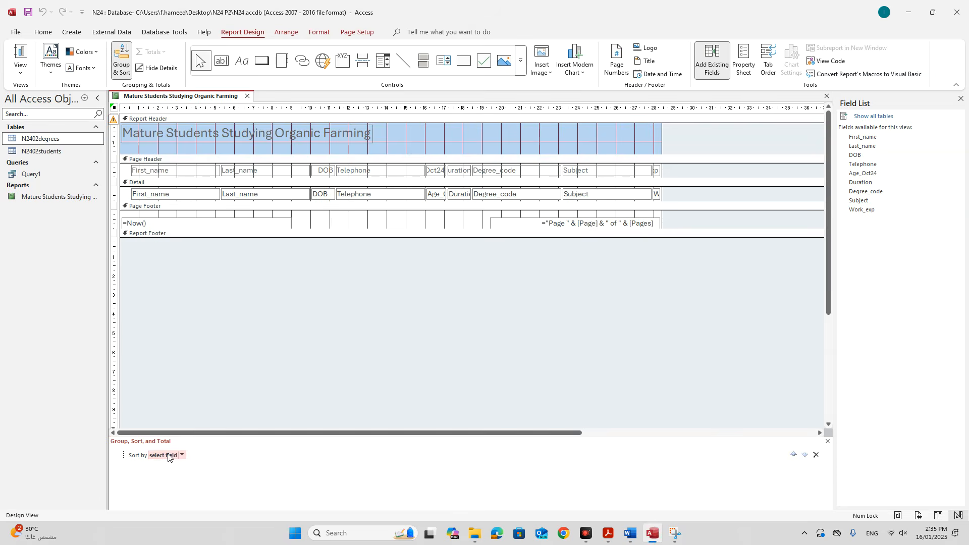
pyautogui.click(181, 456)
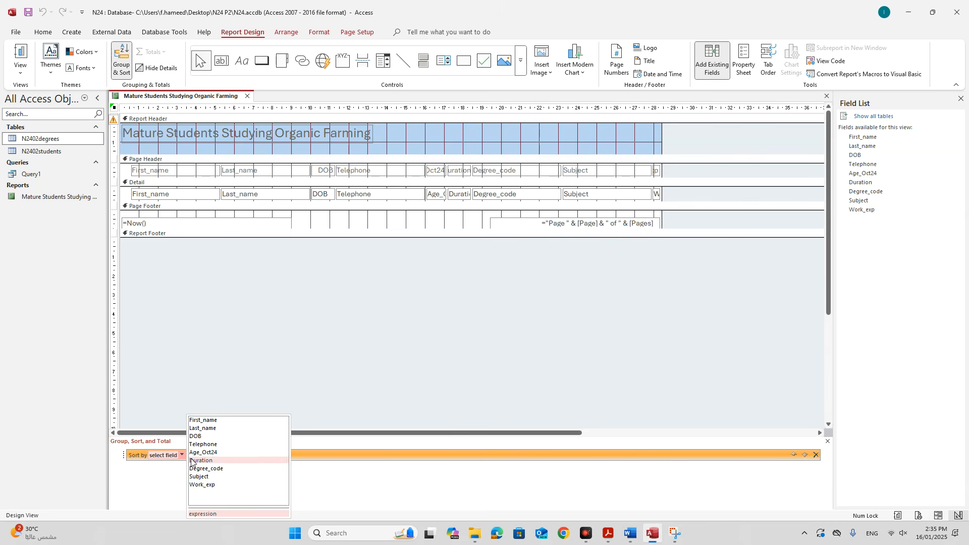
pyautogui.click(210, 469)
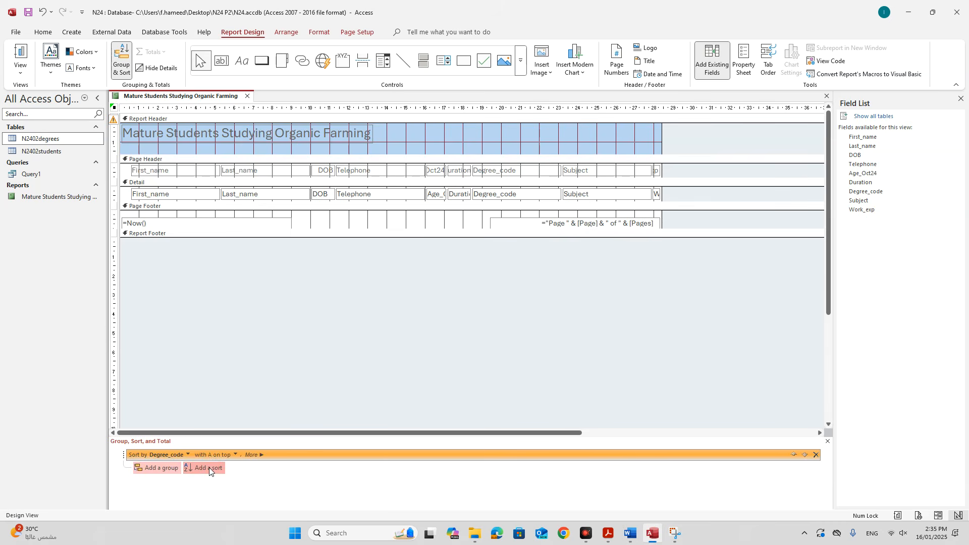
pyautogui.click(236, 455)
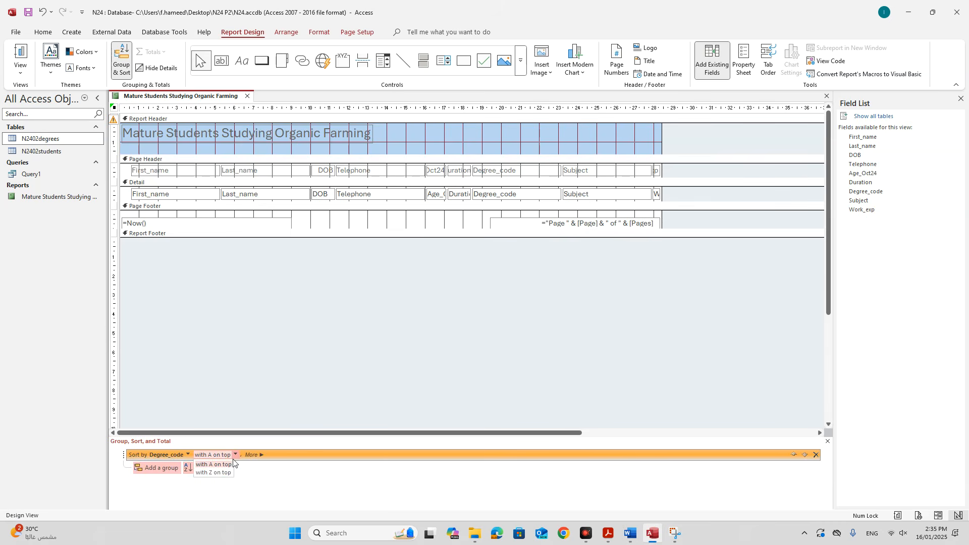
pyautogui.click(212, 474)
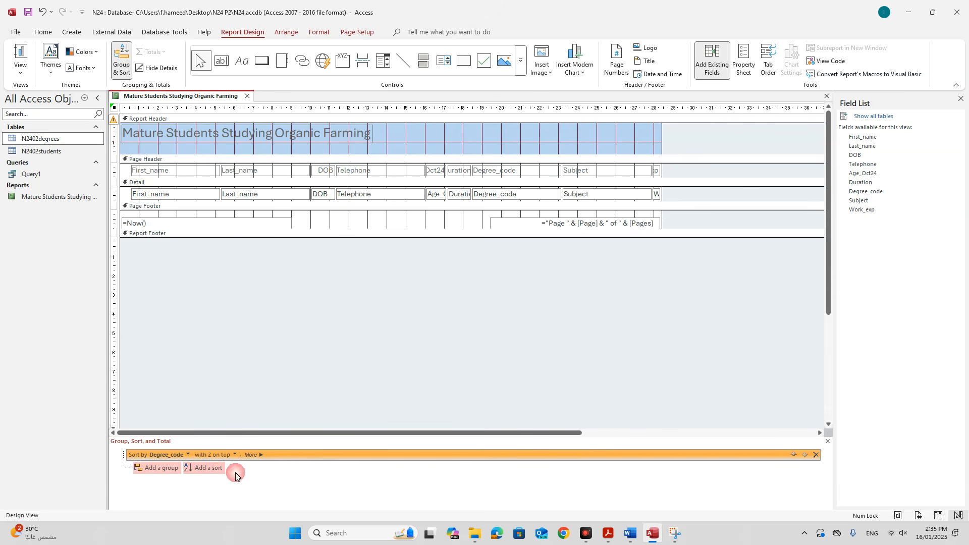
# Add a second sort on Age_Oct24 from smallest to largest.
pyautogui.click(212, 471)
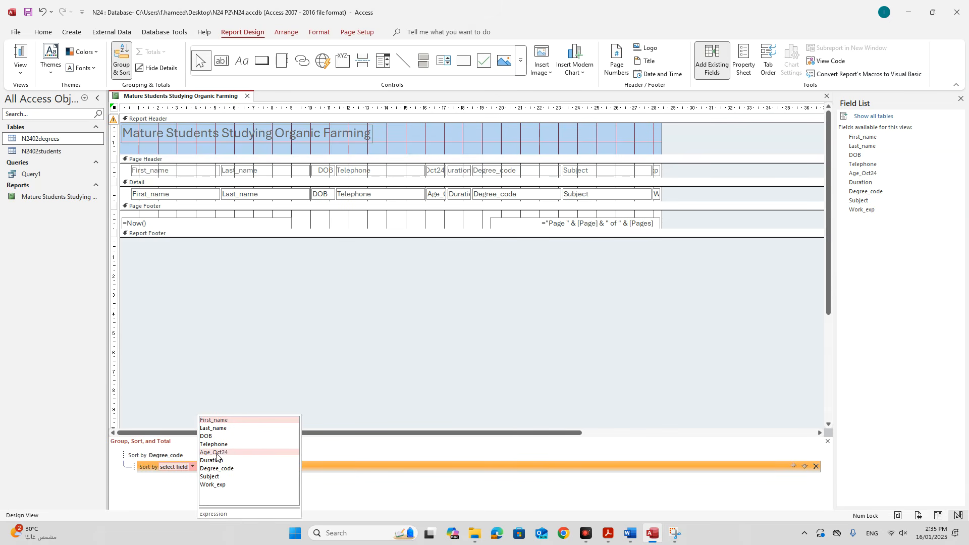
pyautogui.click(217, 453)
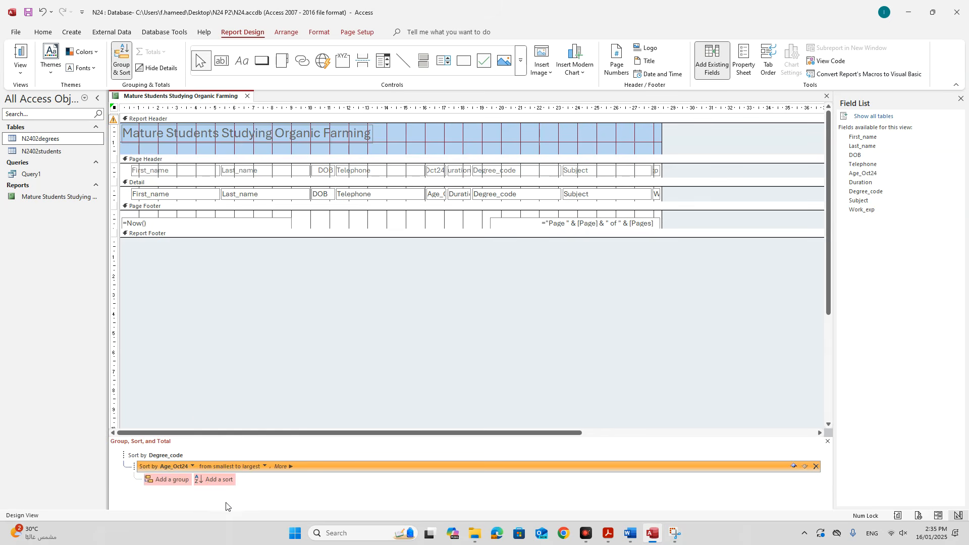
pyautogui.click(266, 467)
pyautogui.click(244, 474)
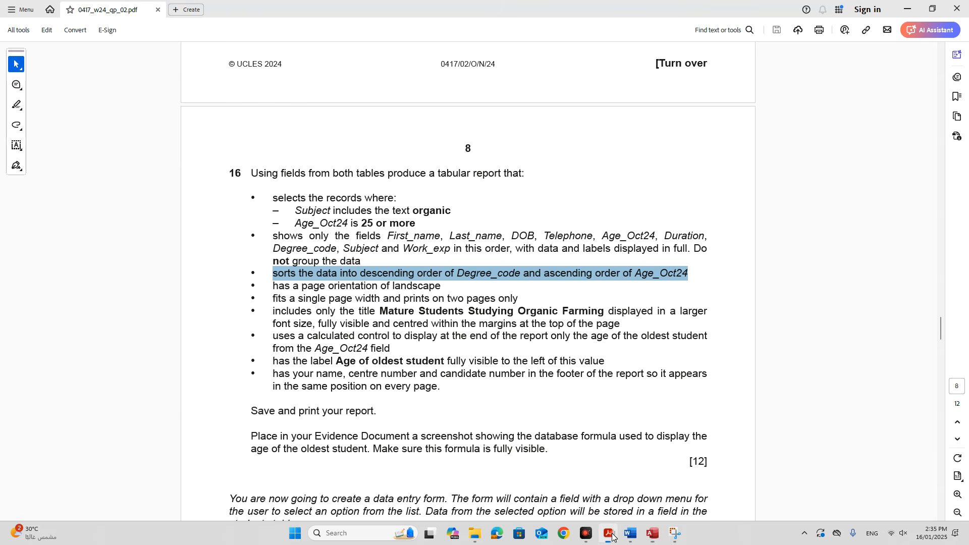
# Review the oldest-student calculated control requirement and close the Group, Sort, and Total pane.
pyautogui.click(608, 533)
pyautogui.scroll(-1, 423, 367)
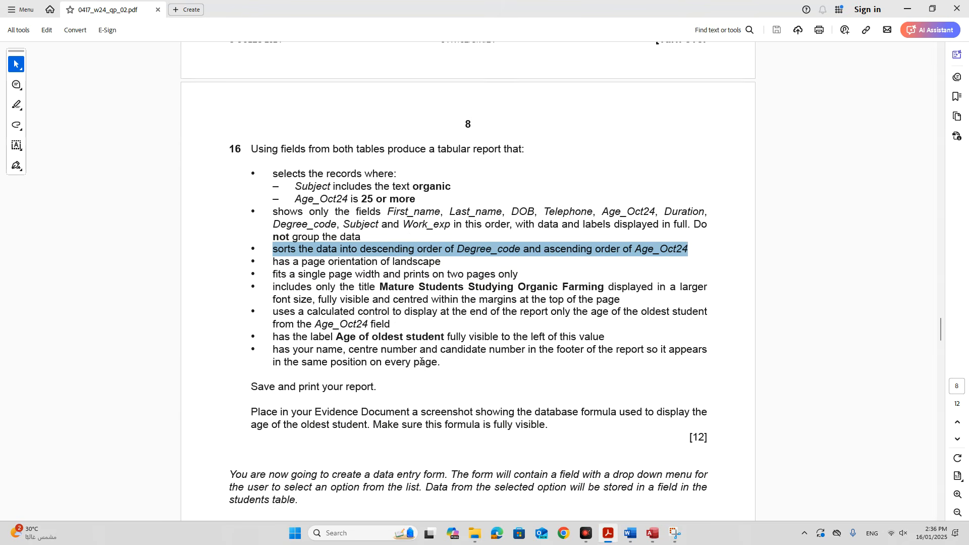
pyautogui.click(655, 532)
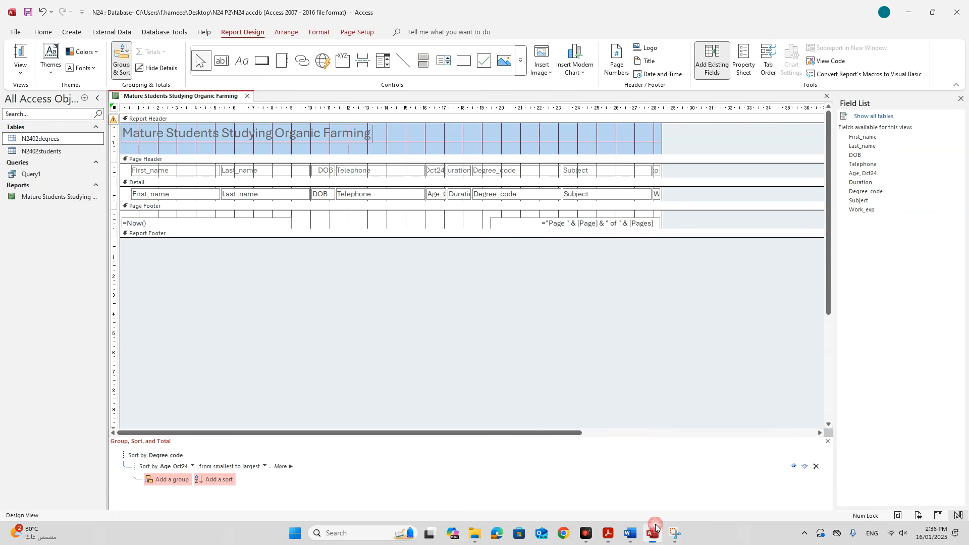
pyautogui.click(609, 533)
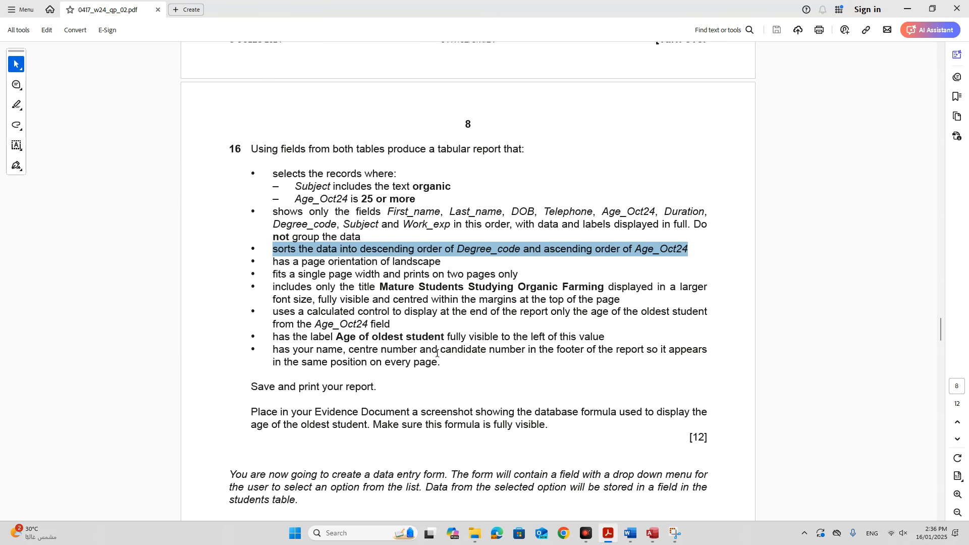
pyautogui.moveTo(274, 312); pyautogui.dragTo(389, 324)
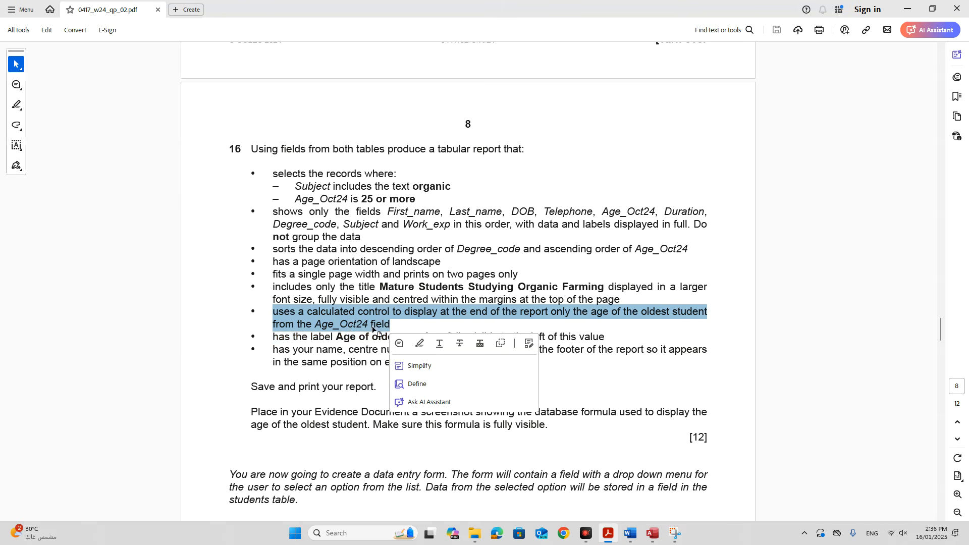
pyautogui.click(652, 534)
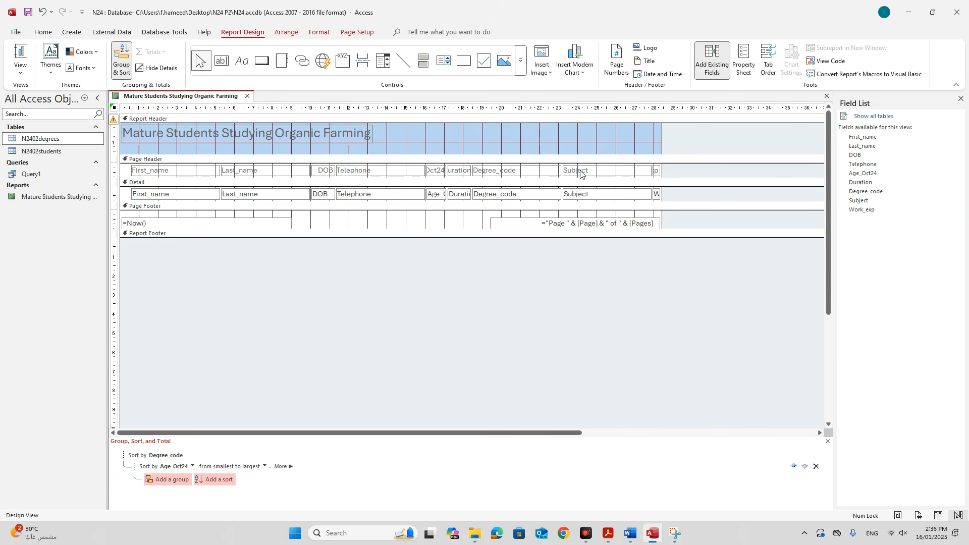
pyautogui.click(437, 198)
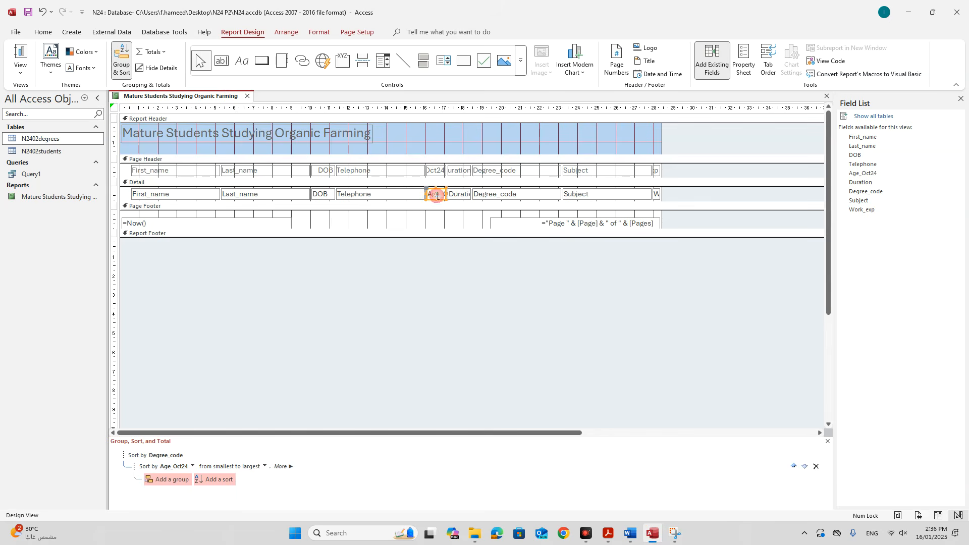
pyautogui.click(827, 442)
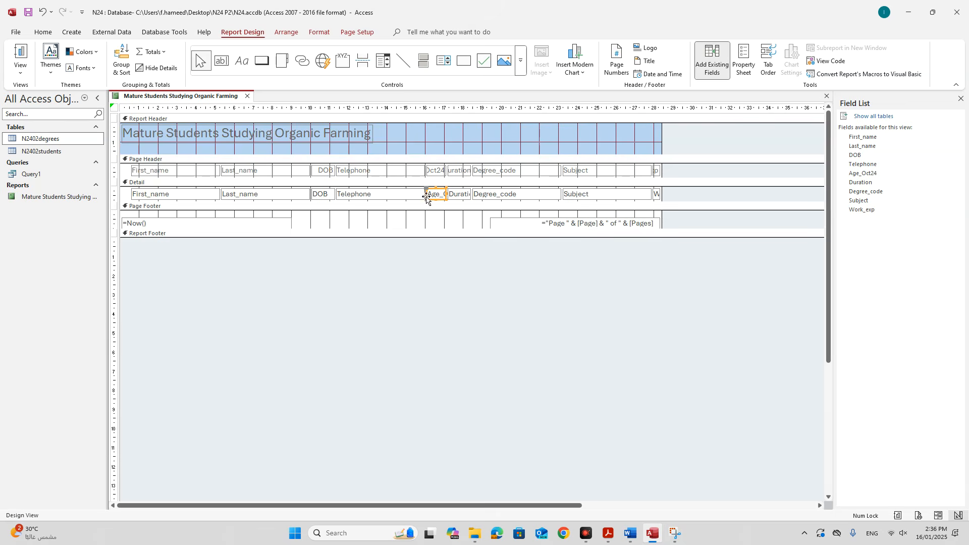
# Add a Max total of Age_Oct24 in the report footer, then select the footer section.
pyautogui.click(160, 53)
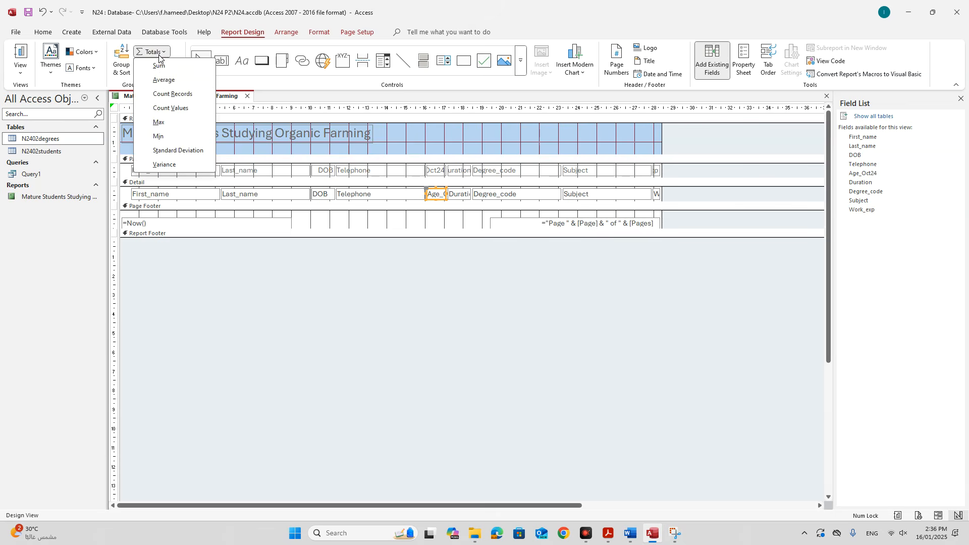
pyautogui.click(159, 123)
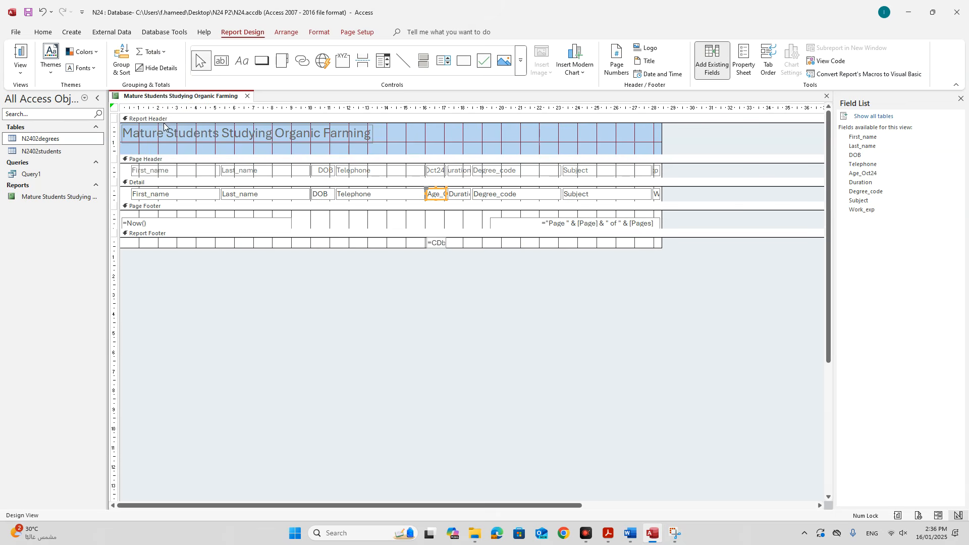
pyautogui.click(464, 243)
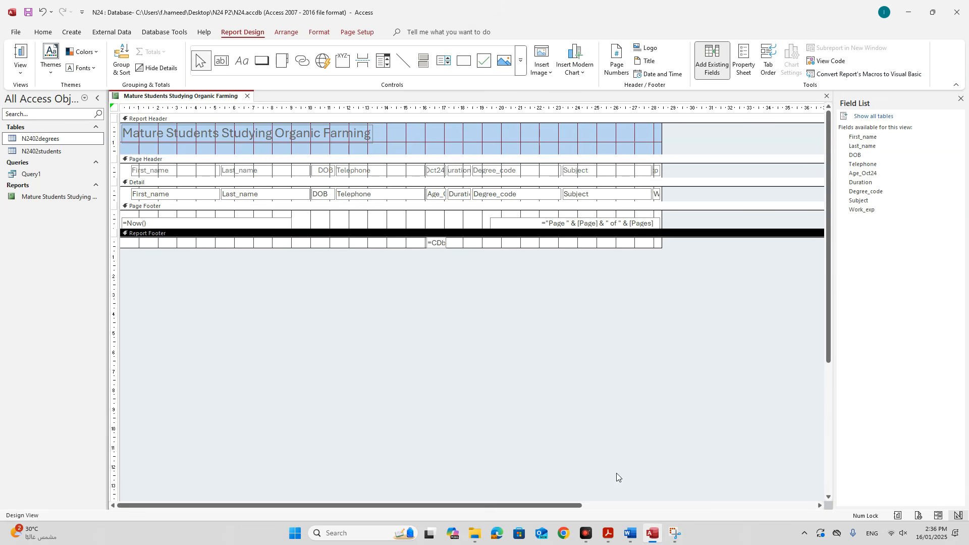
# Select the label wording 'Age of oldest student' in question 16 of the exam paper.
pyautogui.click(608, 533)
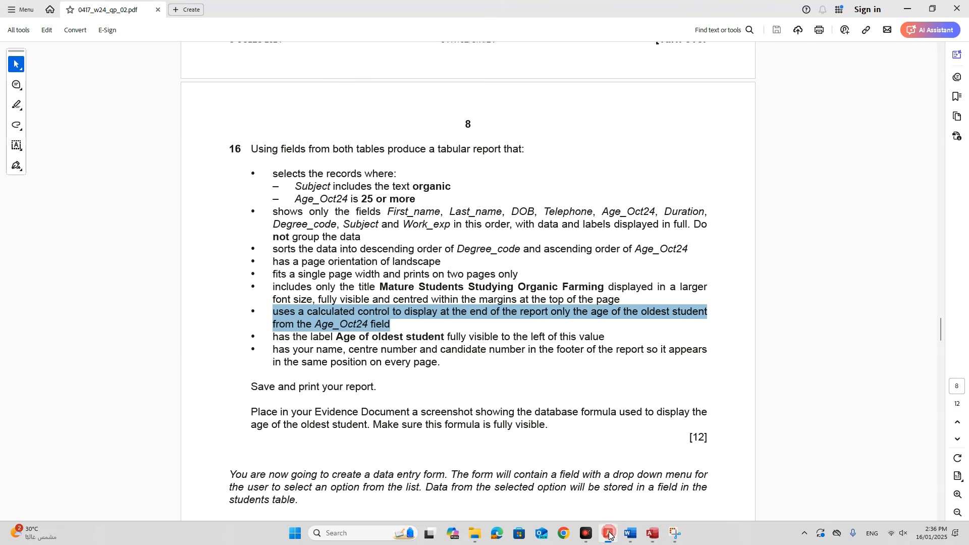
pyautogui.click(401, 363)
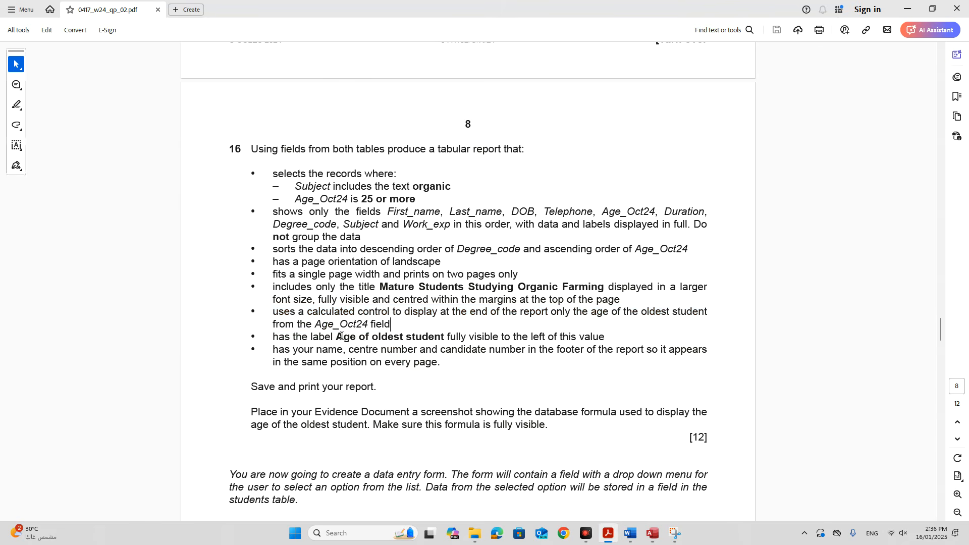
pyautogui.moveTo(338, 336); pyautogui.dragTo(423, 337)
pyautogui.hotkey('ctrl', 'c')
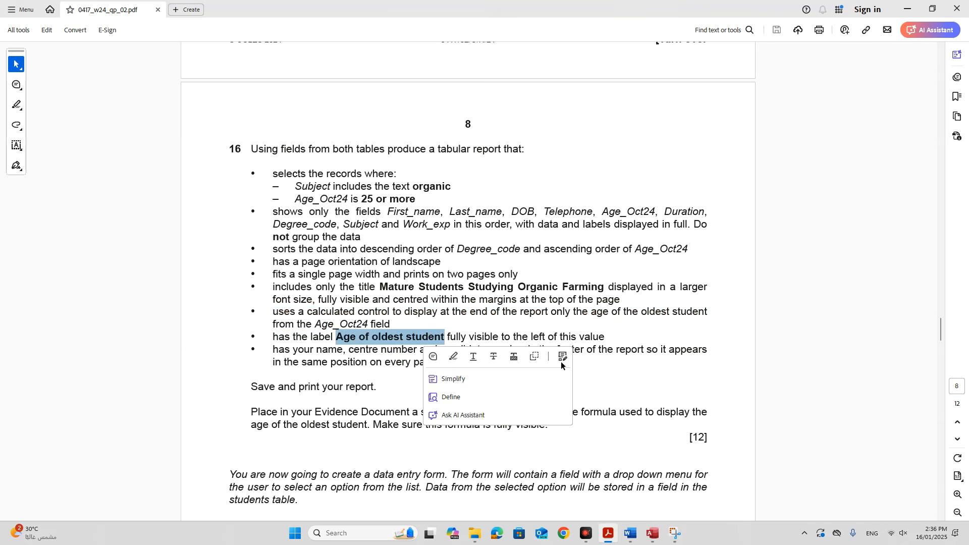
pyautogui.click(652, 533)
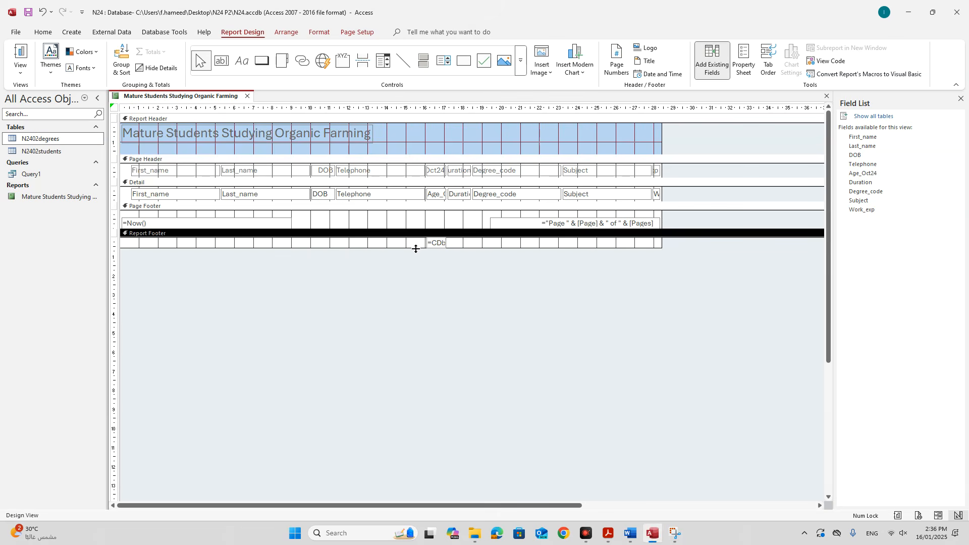
# Enlarge the report footer and add an 'Age of oldest student' label left of the maximum-age total.
pyautogui.moveTo(415, 248); pyautogui.dragTo(509, 249)
pyautogui.click(435, 242)
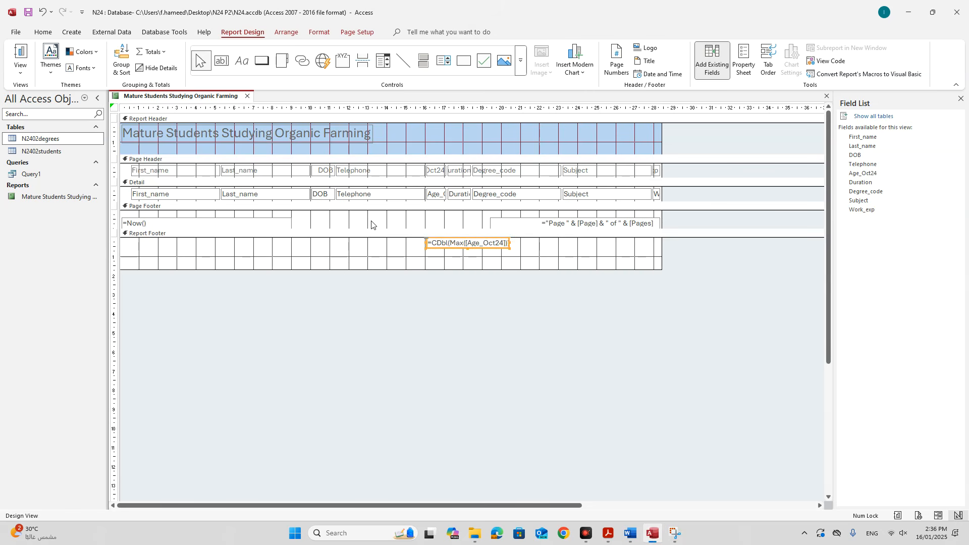
pyautogui.click(242, 62)
pyautogui.moveTo(343, 242); pyautogui.dragTo(421, 259)
pyautogui.hotkey('ctrl', 'v')
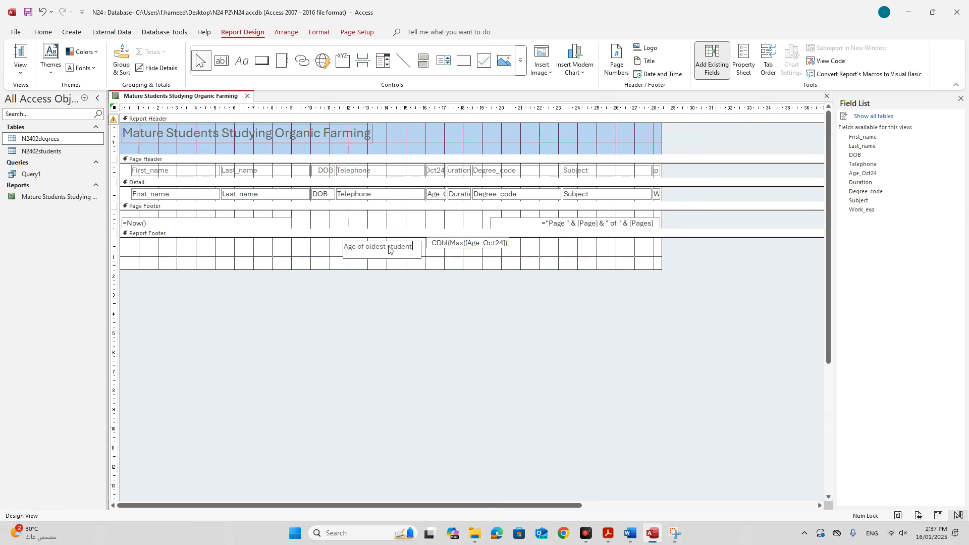
pyautogui.moveTo(440, 249); pyautogui.dragTo(442, 254)
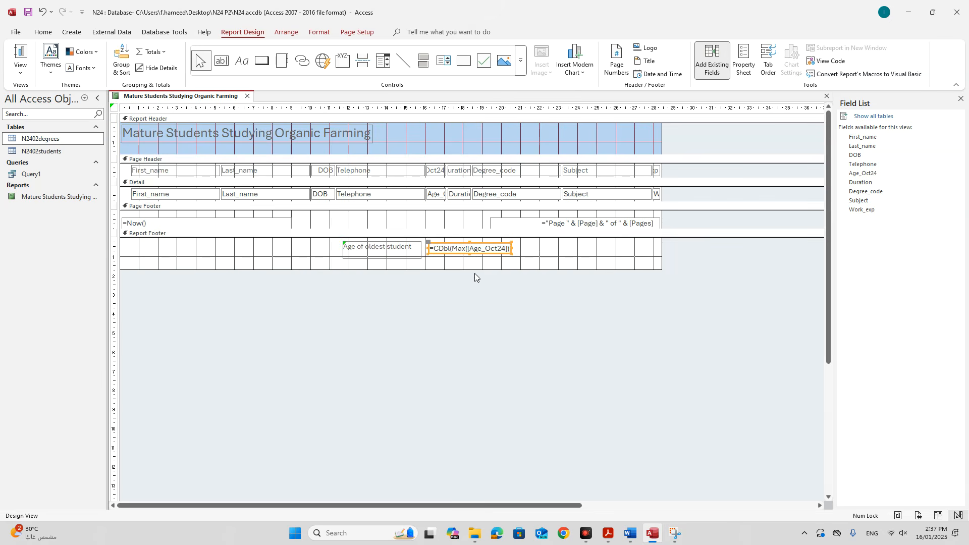
# Reread the requirement to show name and candidate details in the footer of the report.
pyautogui.click(608, 534)
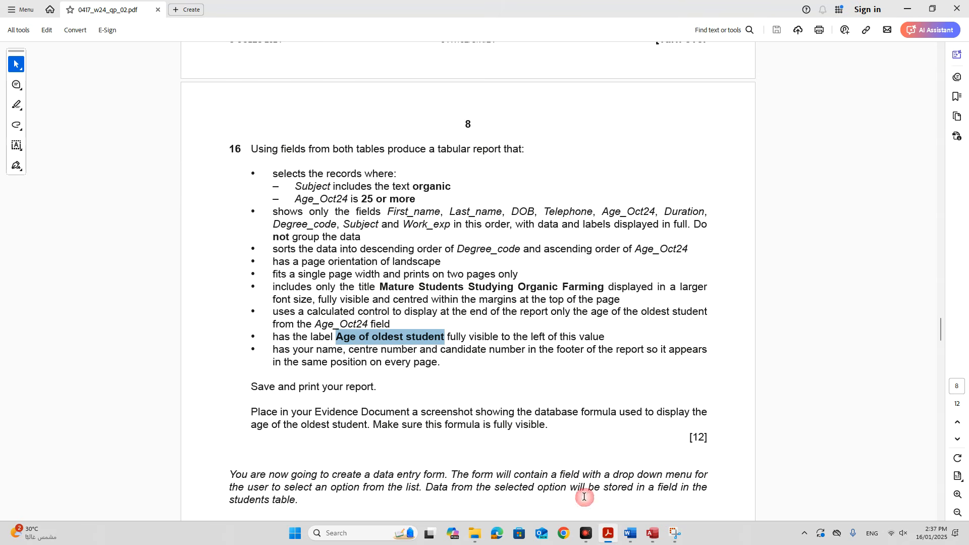
pyautogui.scroll(-1, 497, 379)
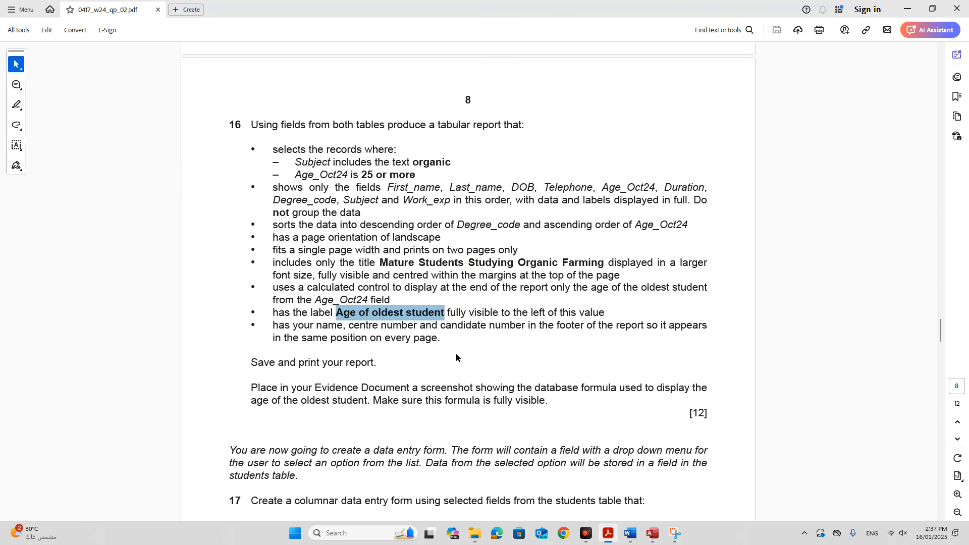
pyautogui.moveTo(557, 326); pyautogui.dragTo(698, 327)
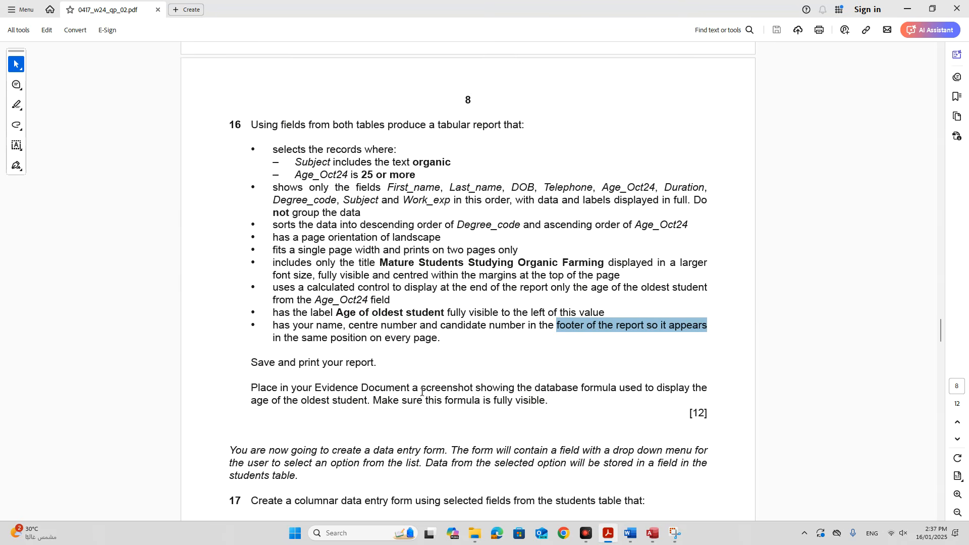
pyautogui.click(652, 533)
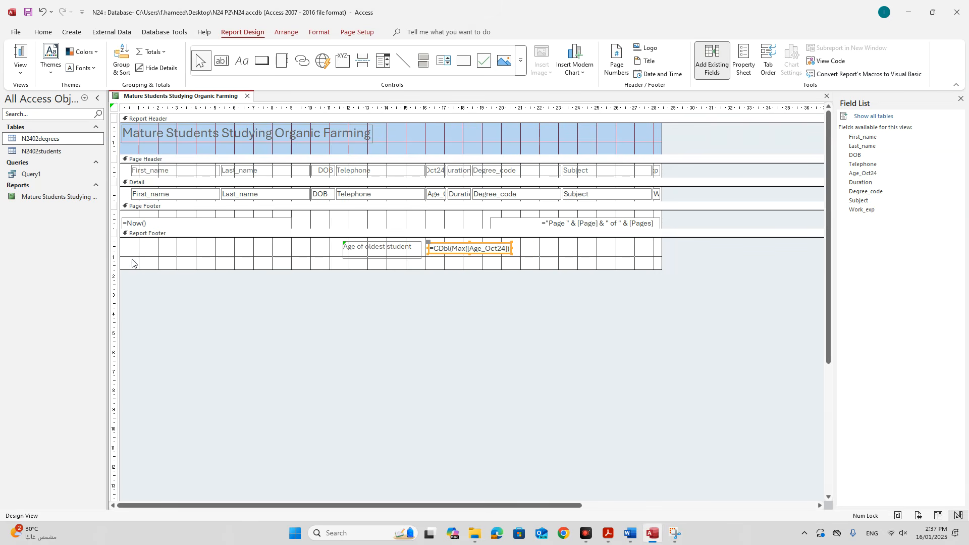
# Delete the =Now() date box and the page-number box from the page footer.
pyautogui.click(174, 221)
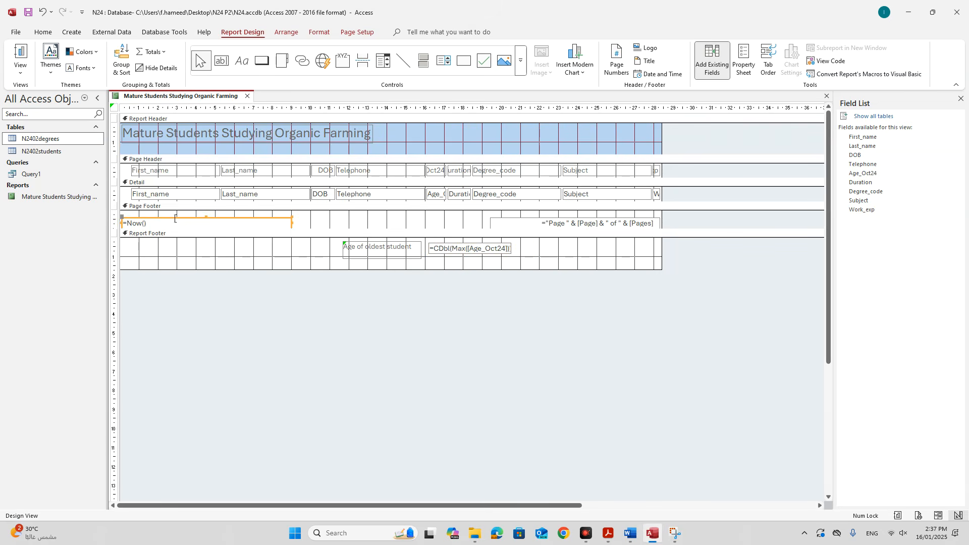
pyautogui.click(319, 216)
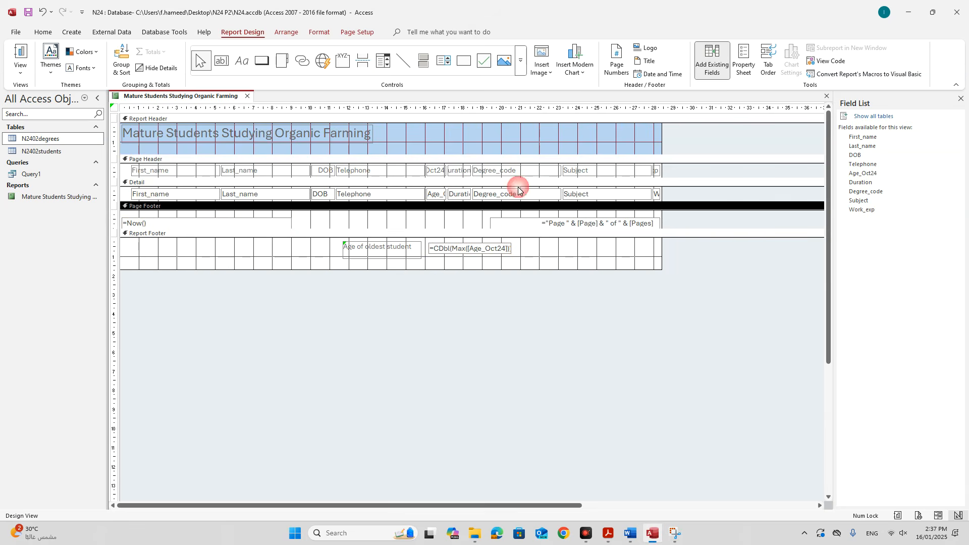
pyautogui.click(530, 222)
pyautogui.press('Delete')
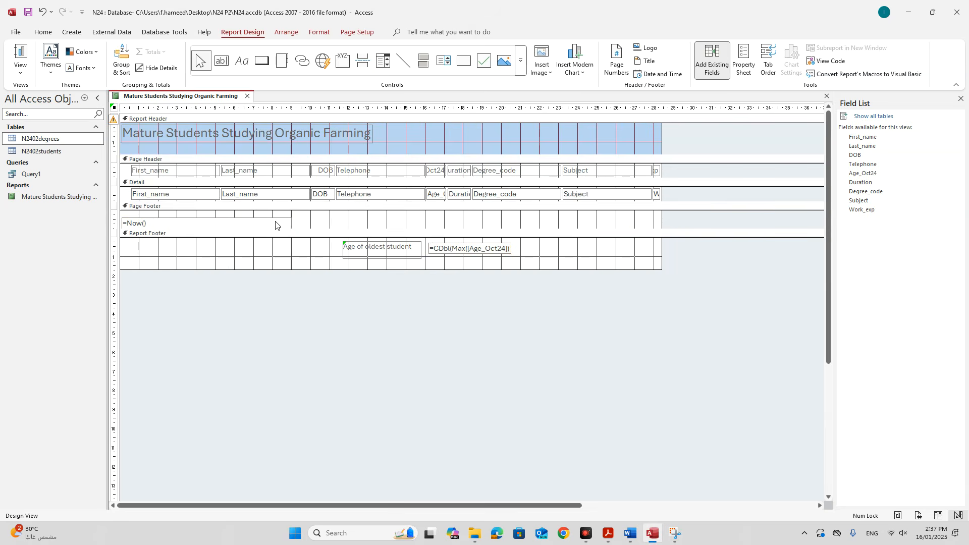
pyautogui.click(275, 222)
pyautogui.press('Delete')
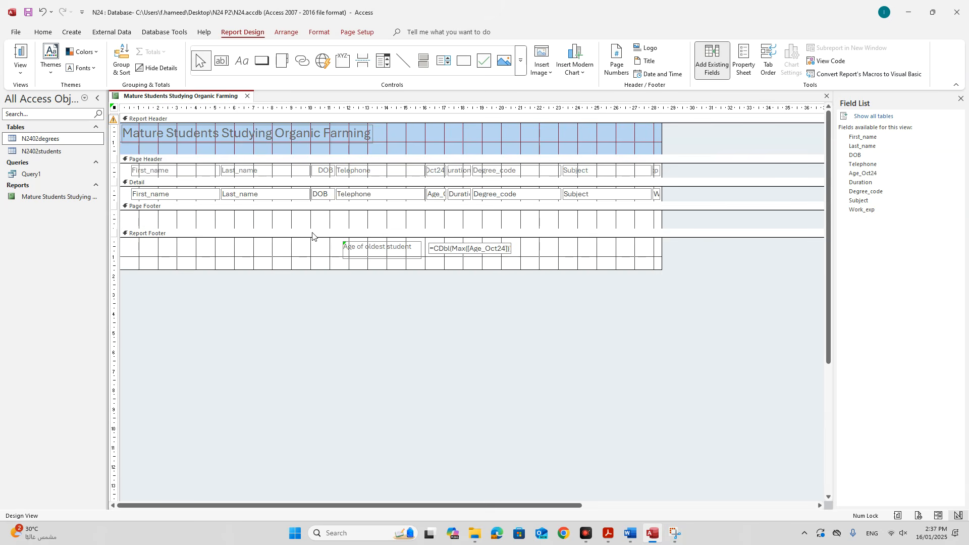
# Add a page-footer label holding the candidate's name, centre number and candidate number.
pyautogui.click(240, 60)
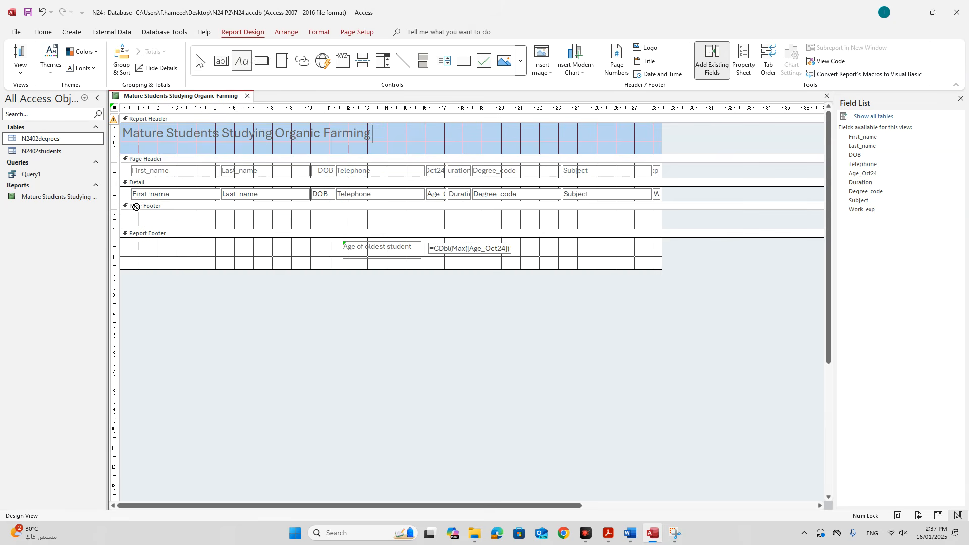
pyautogui.moveTo(129, 212); pyautogui.dragTo(303, 228)
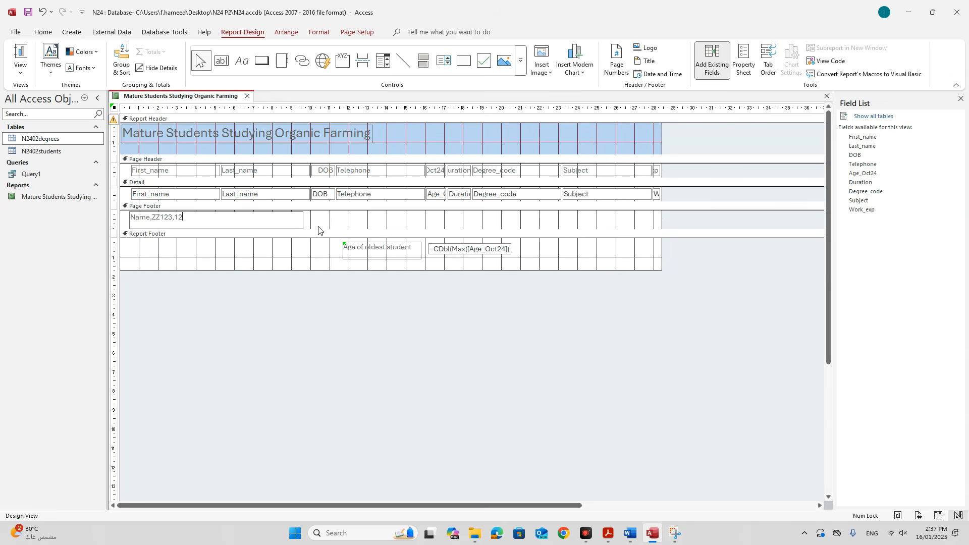
pyautogui.click(292, 269)
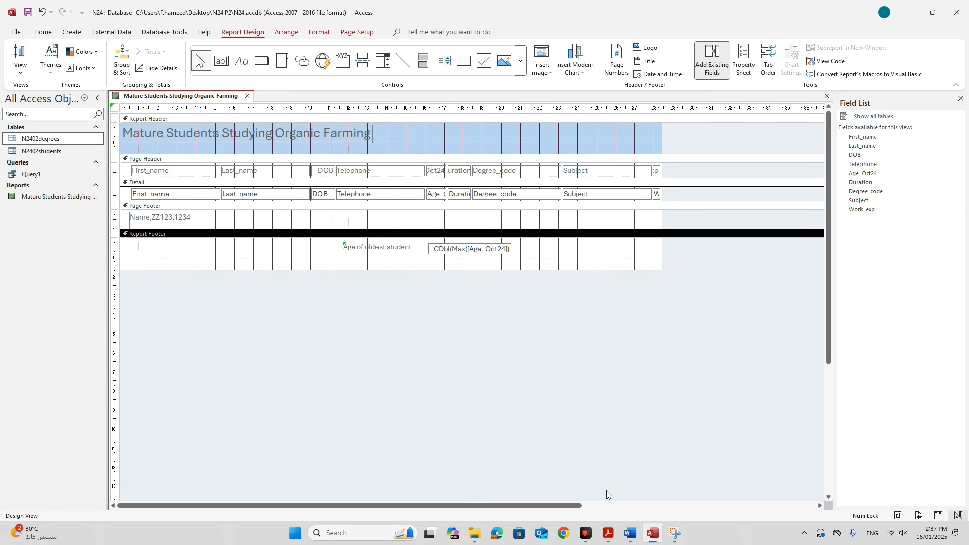
# Reread question 16 and the instruction to screenshot the database formula for the Evidence Document.
pyautogui.click(608, 533)
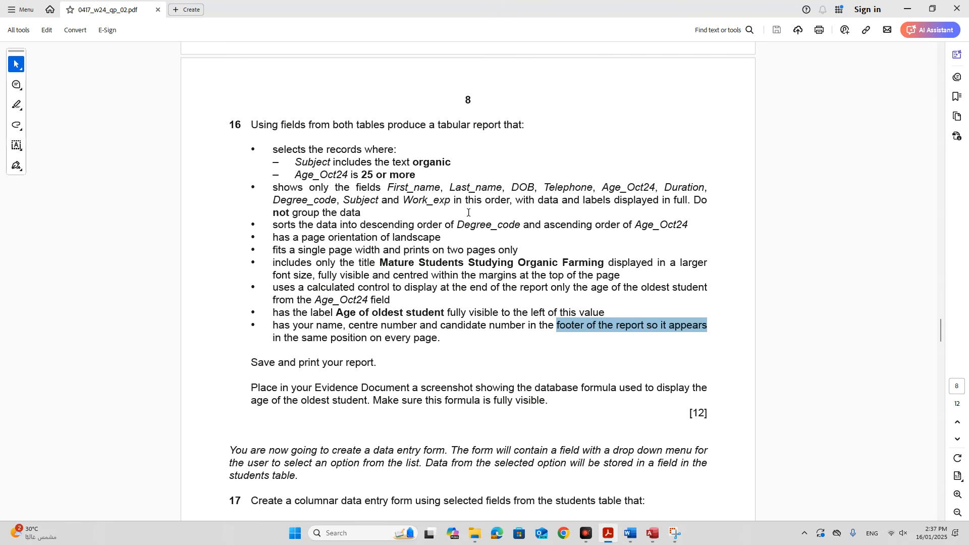
pyautogui.moveTo(325, 250); pyautogui.dragTo(558, 263)
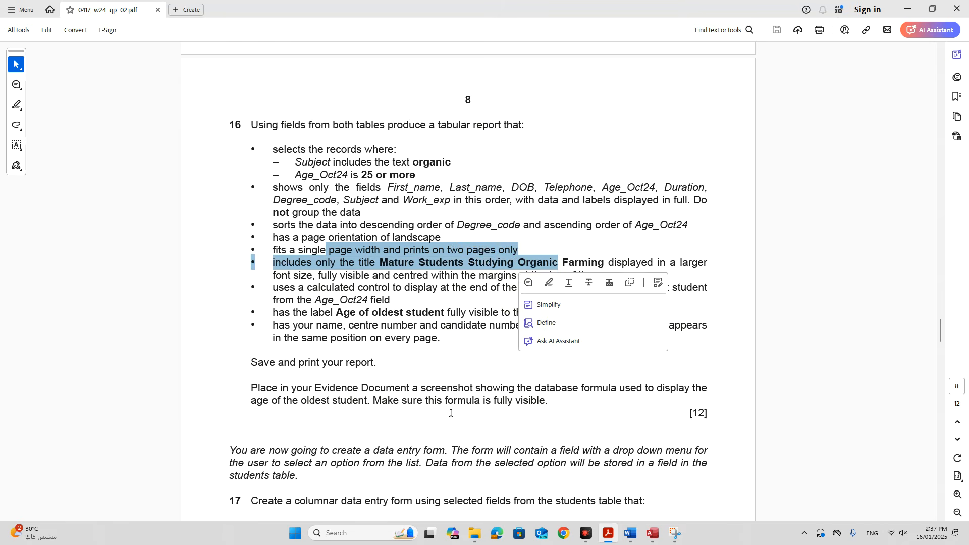
pyautogui.click(410, 429)
pyautogui.moveTo(348, 392); pyautogui.dragTo(601, 389)
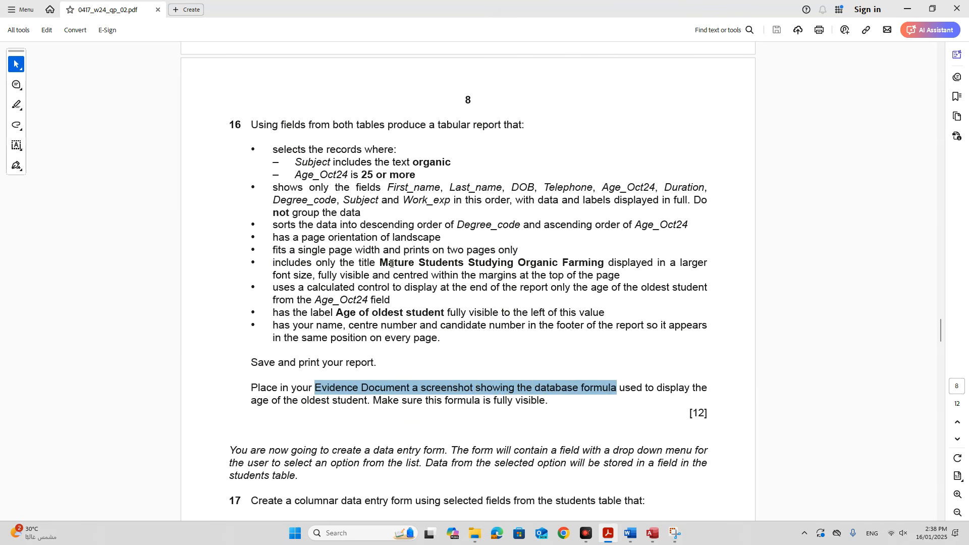
pyautogui.click(605, 538)
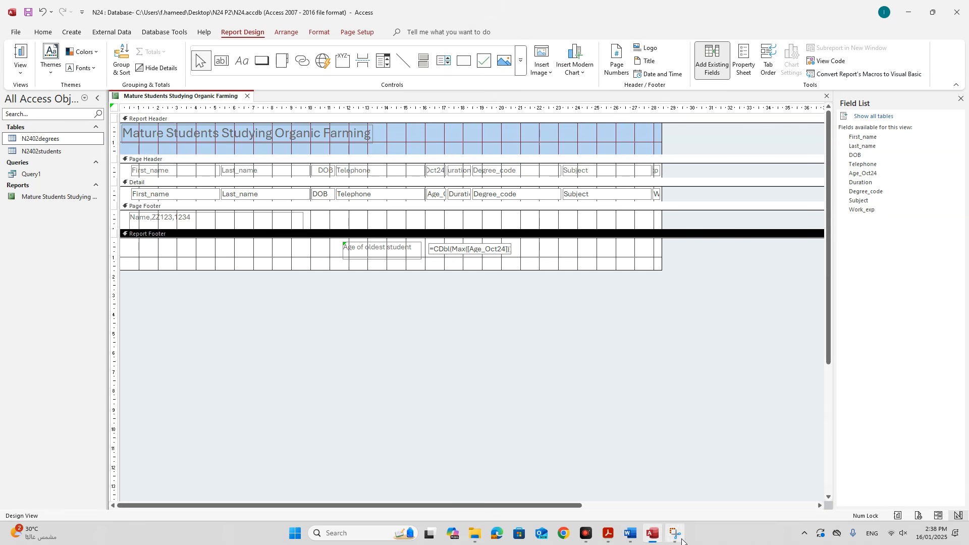
# Snip the footer's Age of oldest student label and formula, and paste it under Step 17 in Word.
pyautogui.click(676, 533)
pyautogui.click(27, 25)
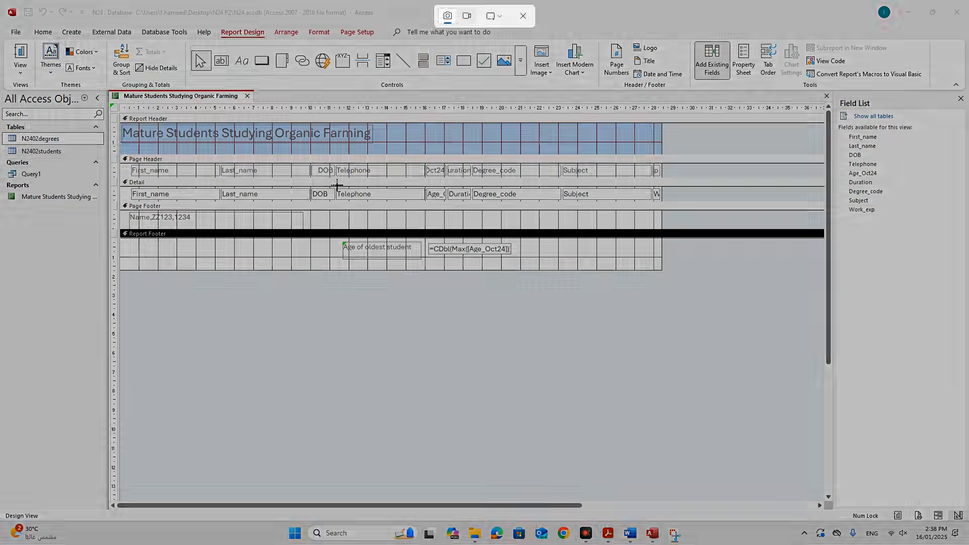
pyautogui.moveTo(328, 237); pyautogui.dragTo(528, 271)
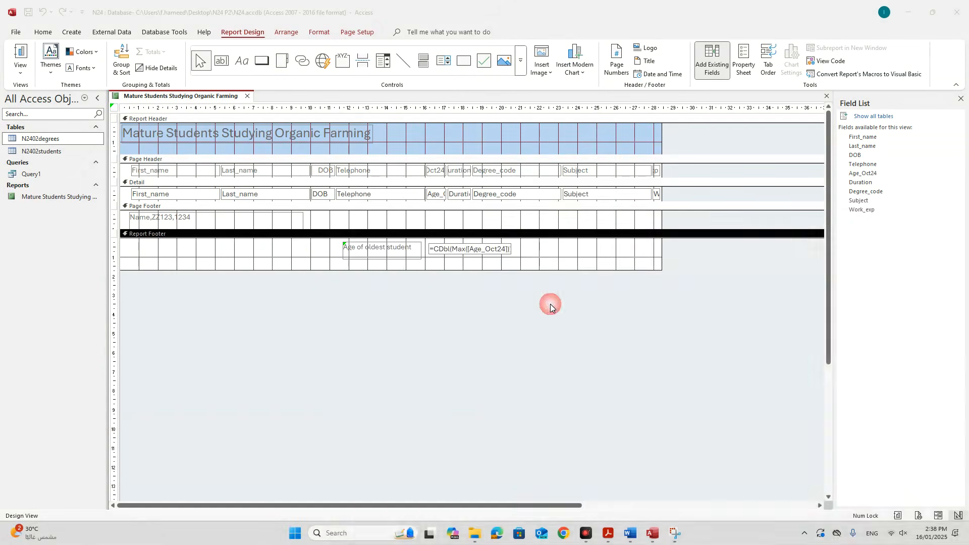
pyautogui.click(920, 214)
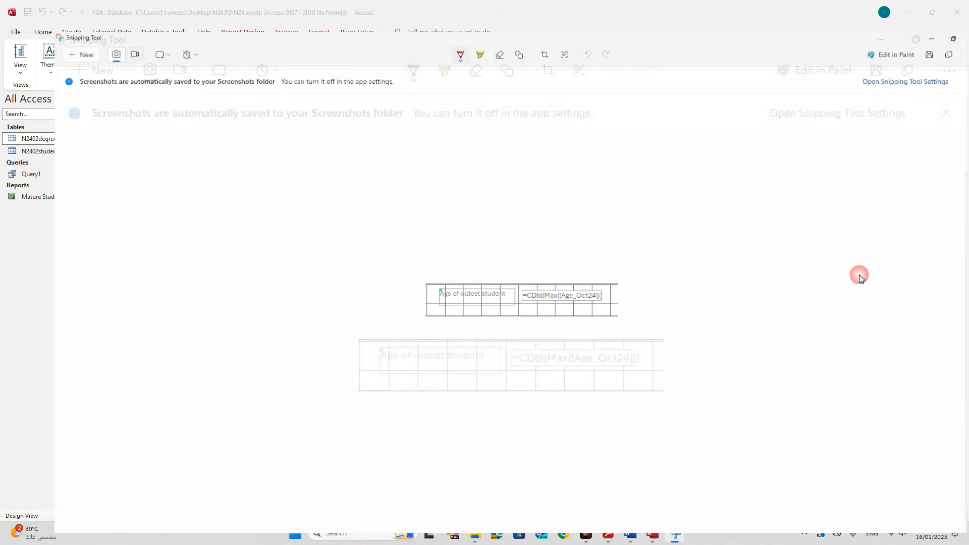
pyautogui.click(630, 533)
pyautogui.click(329, 305)
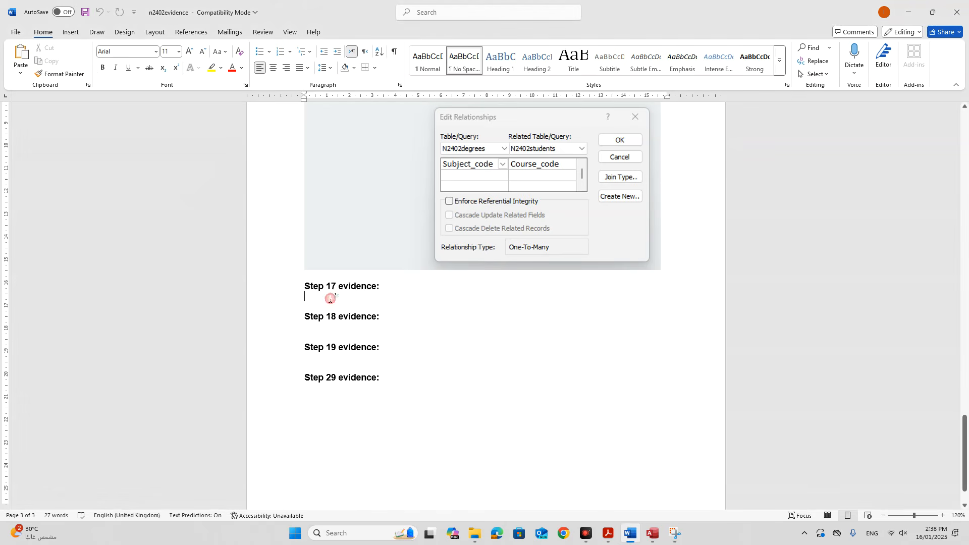
pyautogui.hotkey('ctrl', 'v')
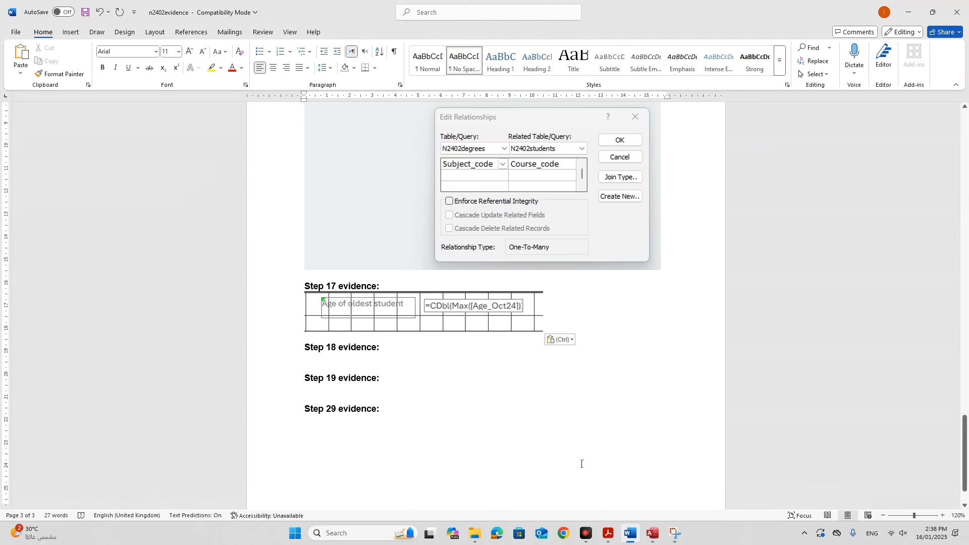
# Clear the exam paper selection and bring up the report's view menu in Access.
pyautogui.click(608, 533)
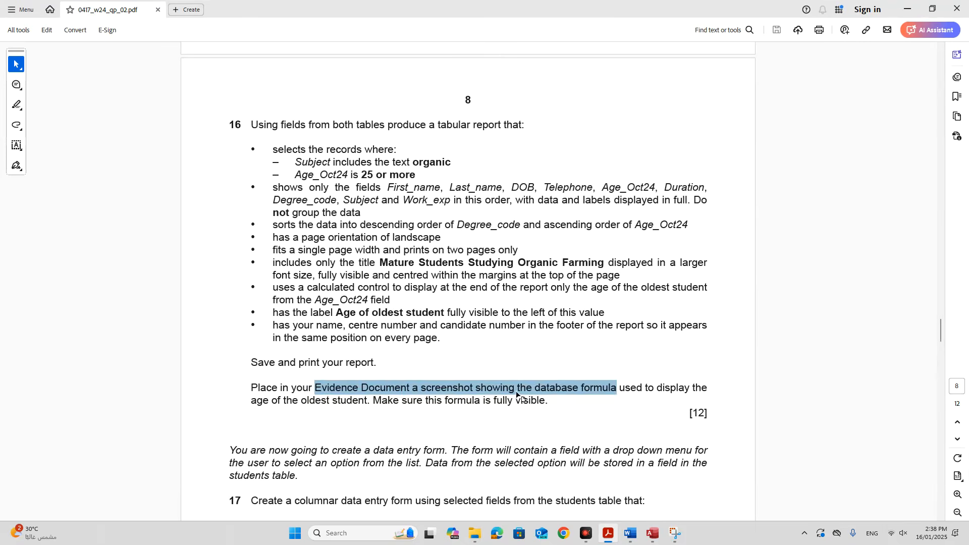
pyautogui.click(516, 394)
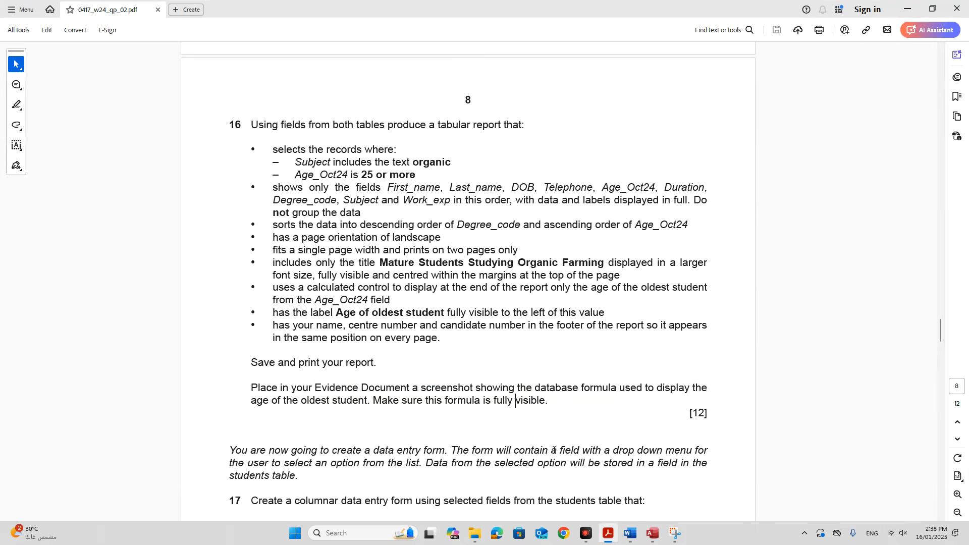
pyautogui.click(652, 533)
pyautogui.rightClick(194, 103)
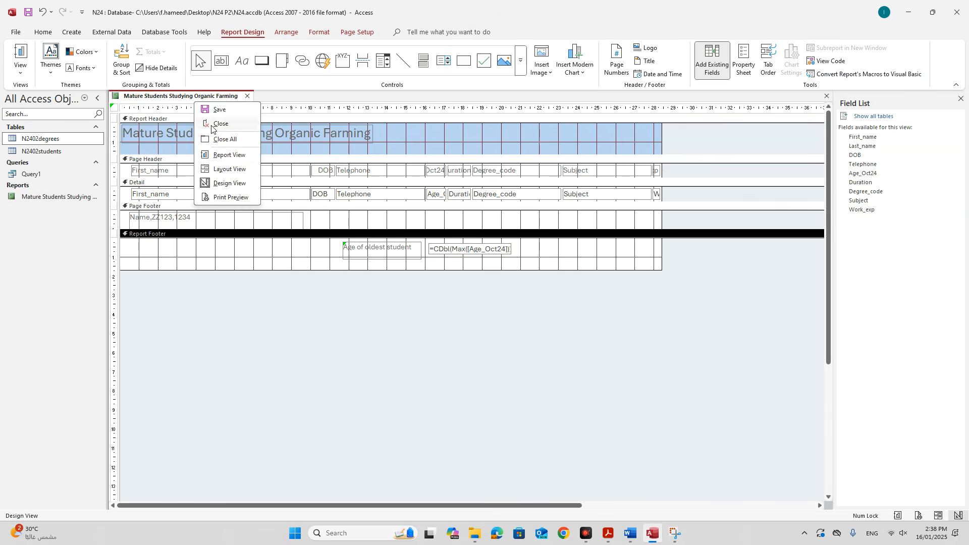
# Show the report in Layout View and narrow the First_name column, shifting it left.
pyautogui.click(224, 170)
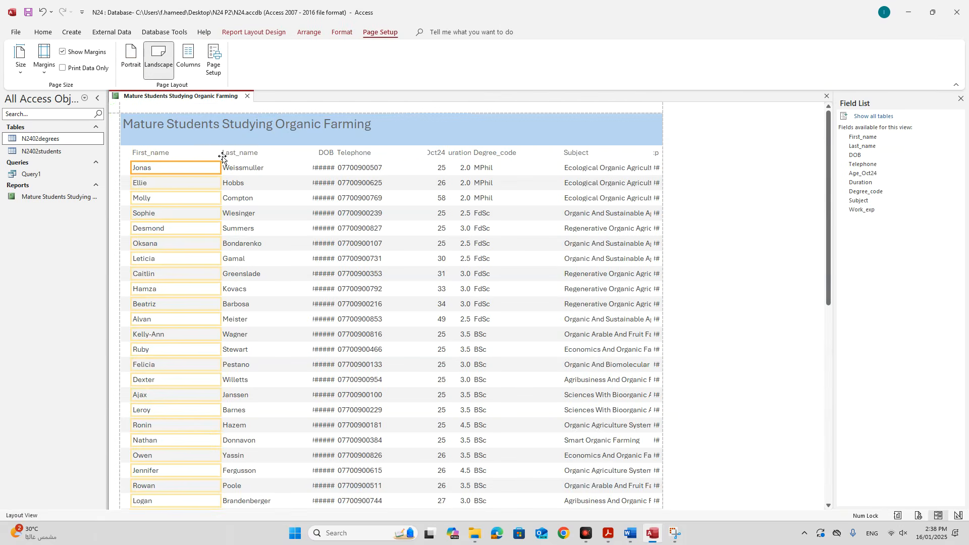
pyautogui.click(160, 154)
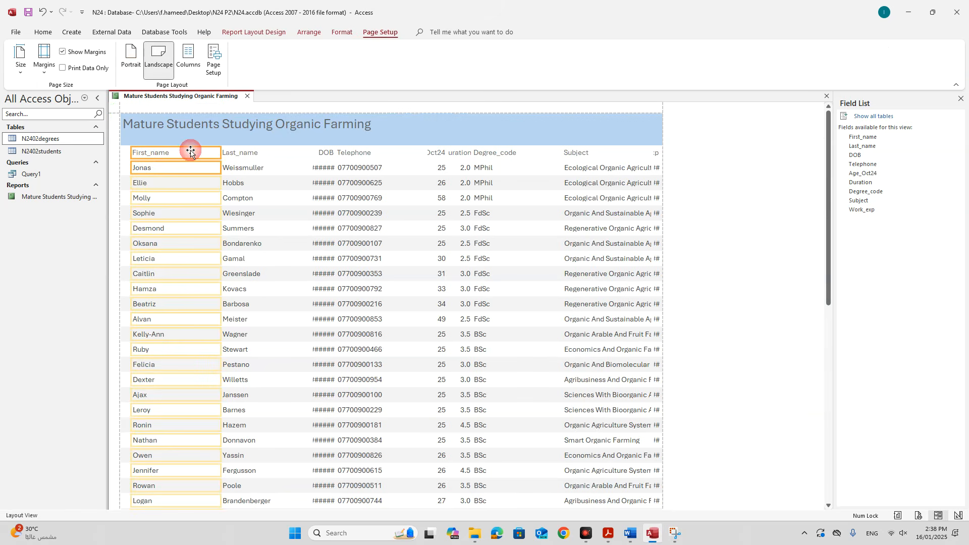
pyautogui.moveTo(220, 152); pyautogui.dragTo(180, 152)
pyautogui.press('Left')
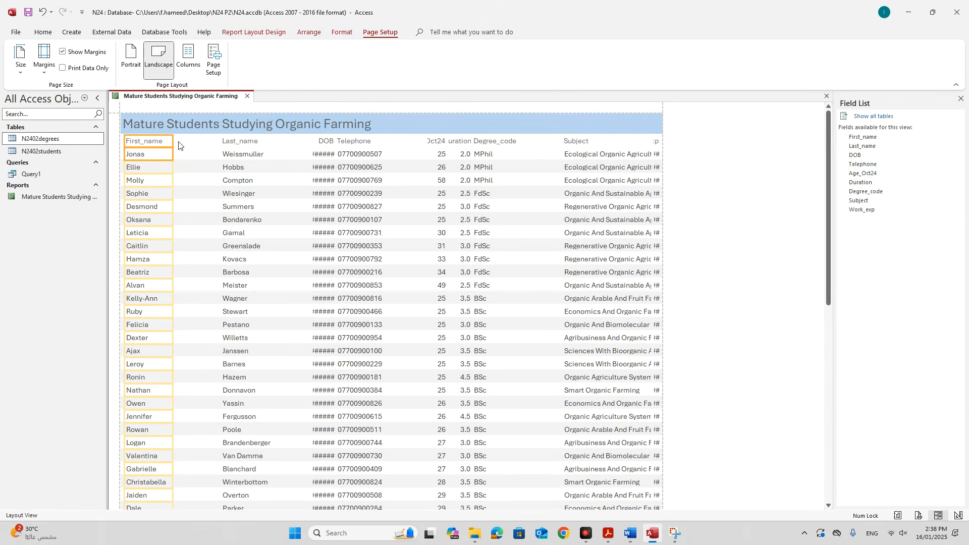
pyautogui.scroll(-15, 208, 212)
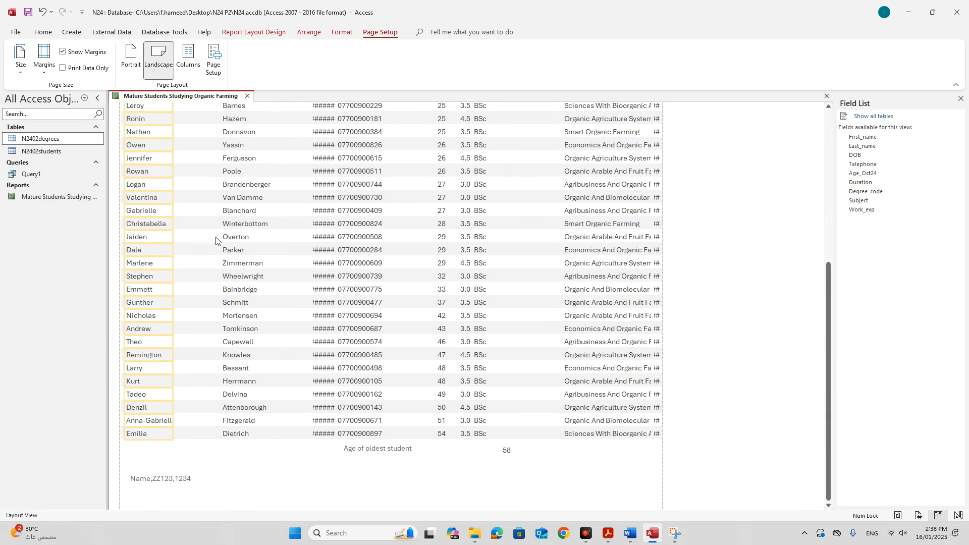
pyautogui.scroll(15, 216, 238)
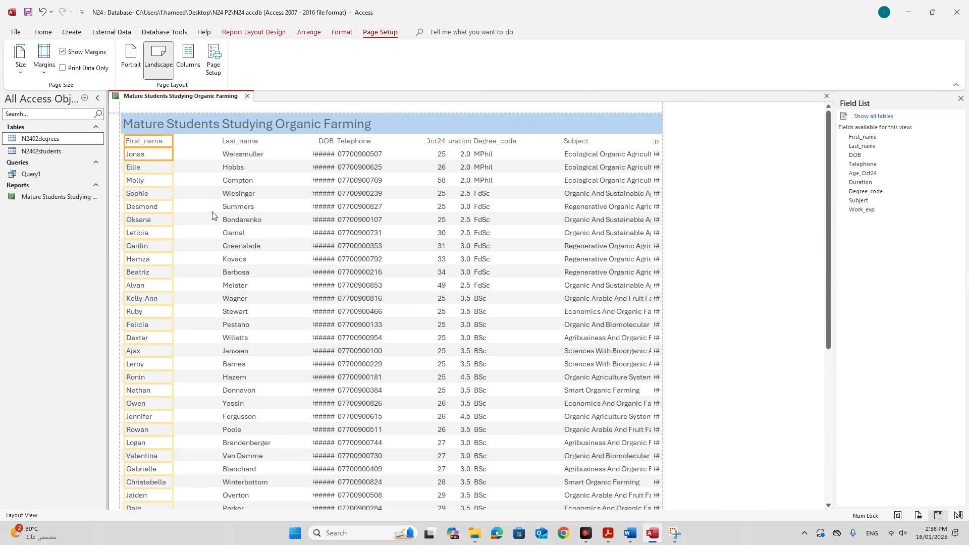
# Narrow the Last_name column and widen DOB so the dates show.
pyautogui.click(244, 141)
pyautogui.keyDown('shift'); pyautogui.click(244, 154); pyautogui.keyUp('shift')
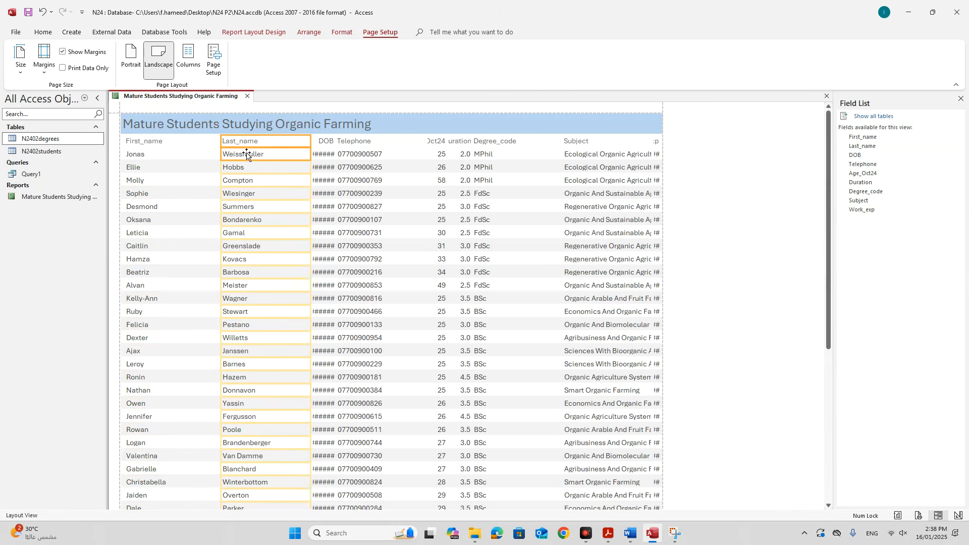
pyautogui.moveTo(311, 137); pyautogui.dragTo(194, 142)
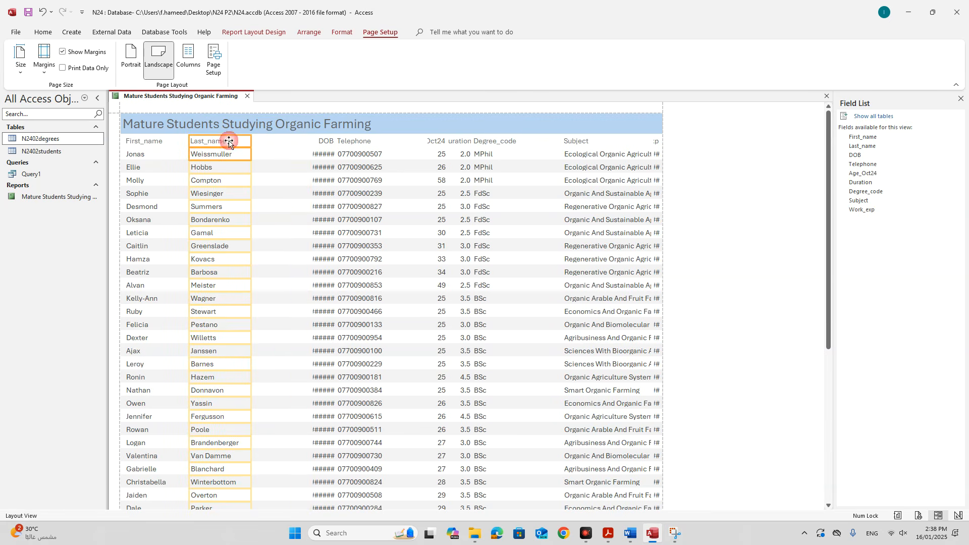
pyautogui.click(324, 141)
pyautogui.keyDown('shift'); pyautogui.click(326, 154); pyautogui.keyUp('shift')
pyautogui.moveTo(311, 141); pyautogui.dragTo(272, 139)
# Narrow the Telephone column and widen Age_Oct24 and Duration to the left.
pyautogui.click(353, 142)
pyautogui.keyDown('shift'); pyautogui.click(364, 155); pyautogui.keyUp('shift')
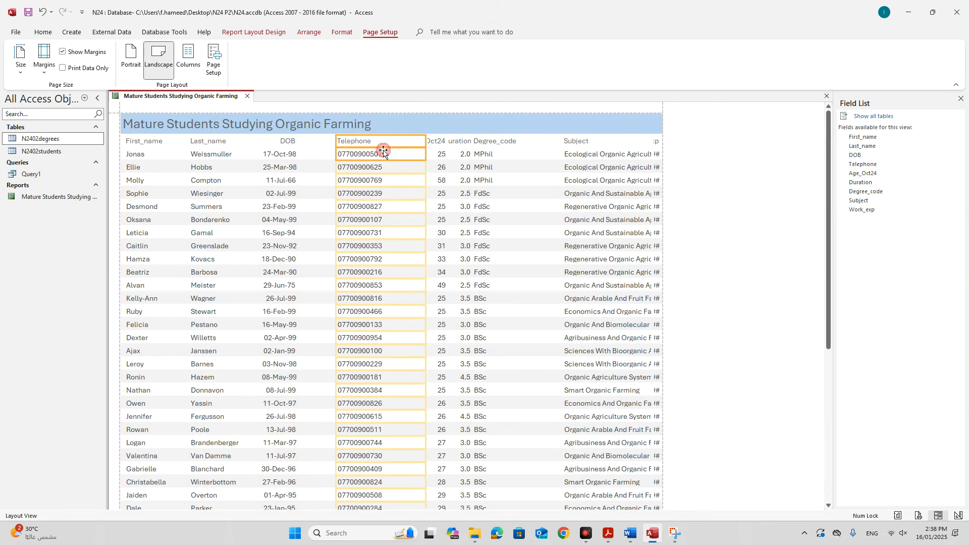
pyautogui.moveTo(423, 139); pyautogui.dragTo(336, 143)
pyautogui.click(434, 141)
pyautogui.keyDown('shift'); pyautogui.click(439, 155); pyautogui.keyUp('shift')
pyautogui.moveTo(423, 144); pyautogui.dragTo(388, 142)
pyautogui.click(458, 142)
pyautogui.keyDown('shift'); pyautogui.click(459, 147); pyautogui.keyUp('shift')
pyautogui.moveTo(447, 139); pyautogui.dragTo(427, 141)
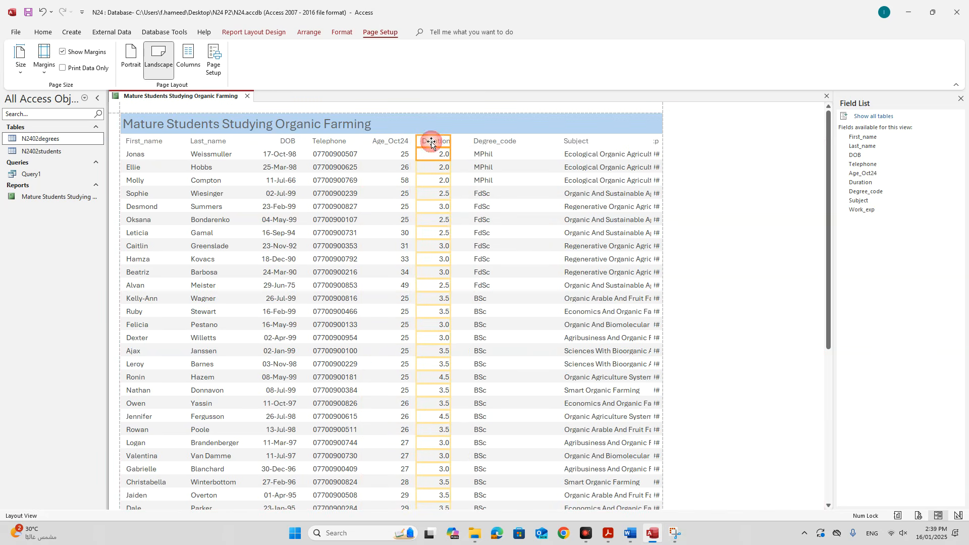
# Narrow the Degree_code column and trim Age_Oct24 slightly.
pyautogui.click(477, 141)
pyautogui.keyDown('shift'); pyautogui.click(486, 154); pyautogui.keyUp('shift')
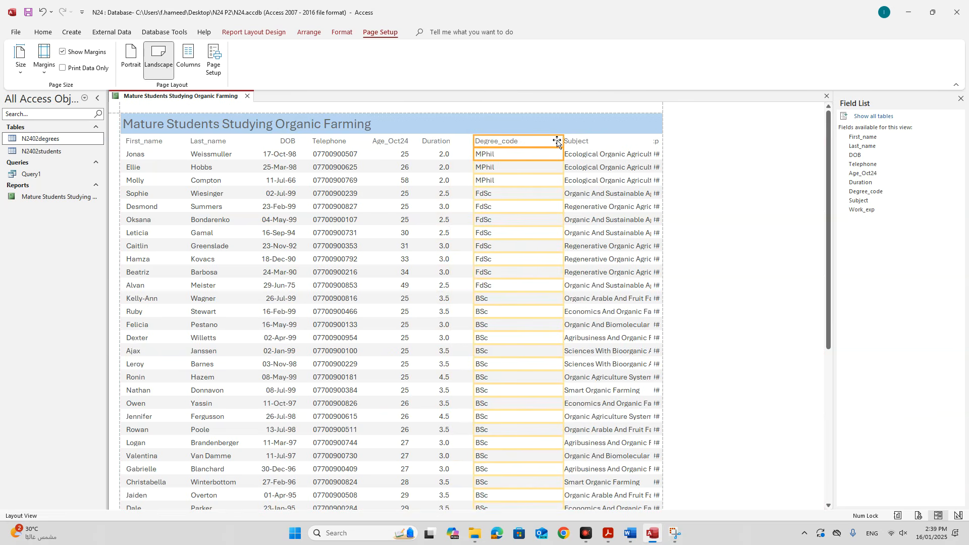
pyautogui.moveTo(563, 141); pyautogui.dragTo(454, 142)
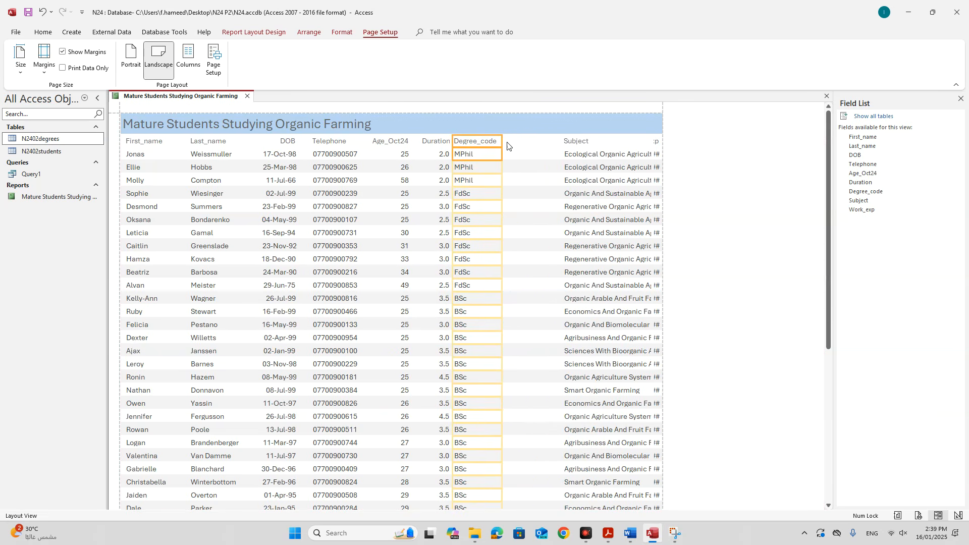
pyautogui.keyDown('shift'); pyautogui.click(401, 140); pyautogui.keyUp('shift')
pyautogui.click(404, 154)
pyautogui.keyDown('shift'); pyautogui.click(399, 142); pyautogui.keyUp('shift')
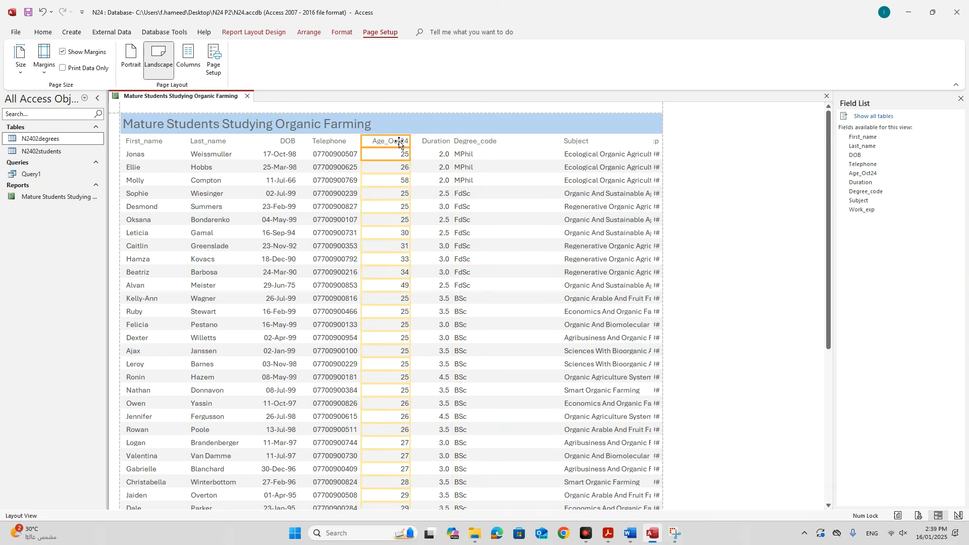
pyautogui.moveTo(363, 140); pyautogui.dragTo(370, 140)
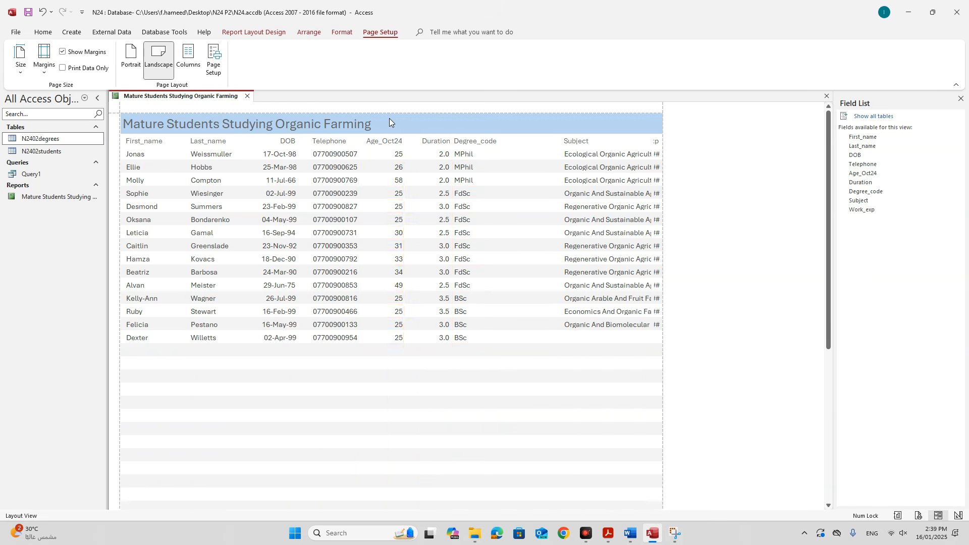
# Shift the DOB, Telephone and Age_Oct24 columns left together to close the gap.
pyautogui.click(288, 142)
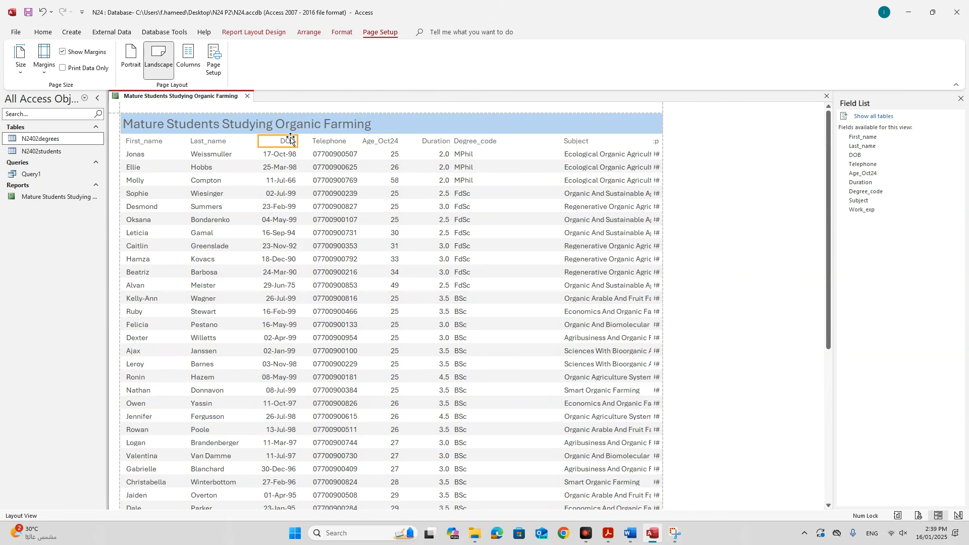
pyautogui.keyDown('shift'); pyautogui.click(289, 152); pyautogui.keyUp('shift')
pyautogui.keyDown('shift'); pyautogui.click(326, 142); pyautogui.keyUp('shift')
pyautogui.keyDown('shift'); pyautogui.click(327, 155); pyautogui.keyUp('shift')
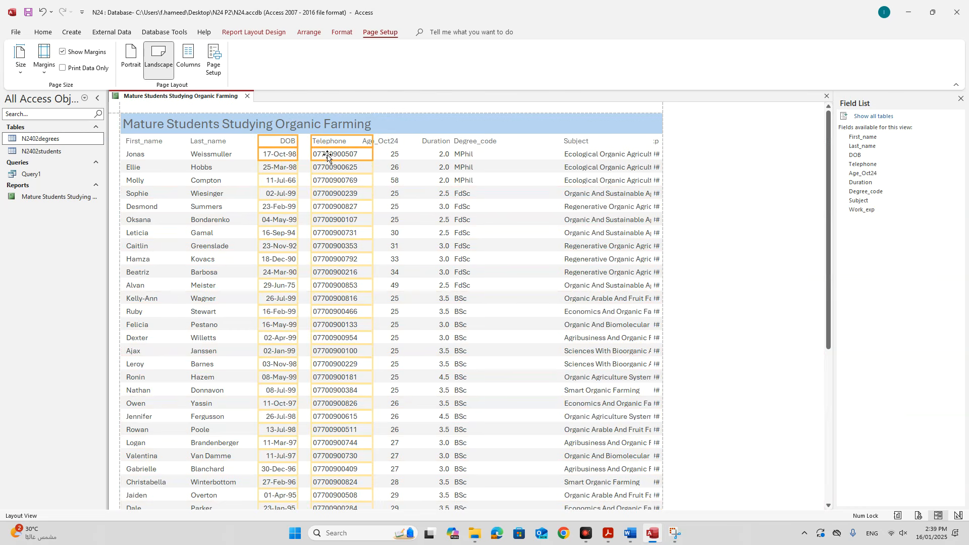
pyautogui.keyDown('shift'); pyautogui.click(382, 142); pyautogui.keyUp('shift')
pyautogui.keyDown('shift'); pyautogui.click(385, 154); pyautogui.keyUp('shift')
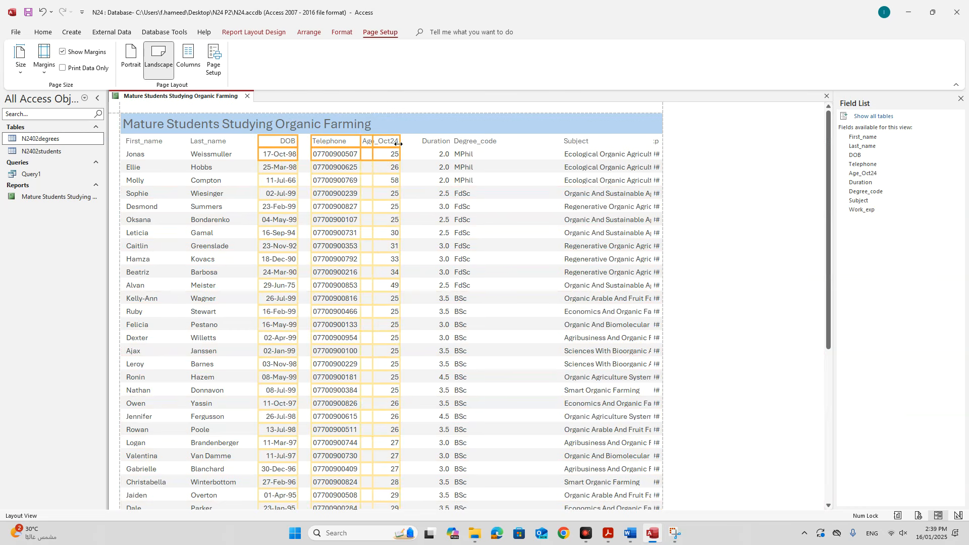
pyautogui.press('Left')
pyautogui.press('Left')
pyautogui.press('Left')
pyautogui.press('Left')
pyautogui.press('Left')
pyautogui.press('Left')
pyautogui.press('Left')
pyautogui.press('Left')
pyautogui.press('Left')
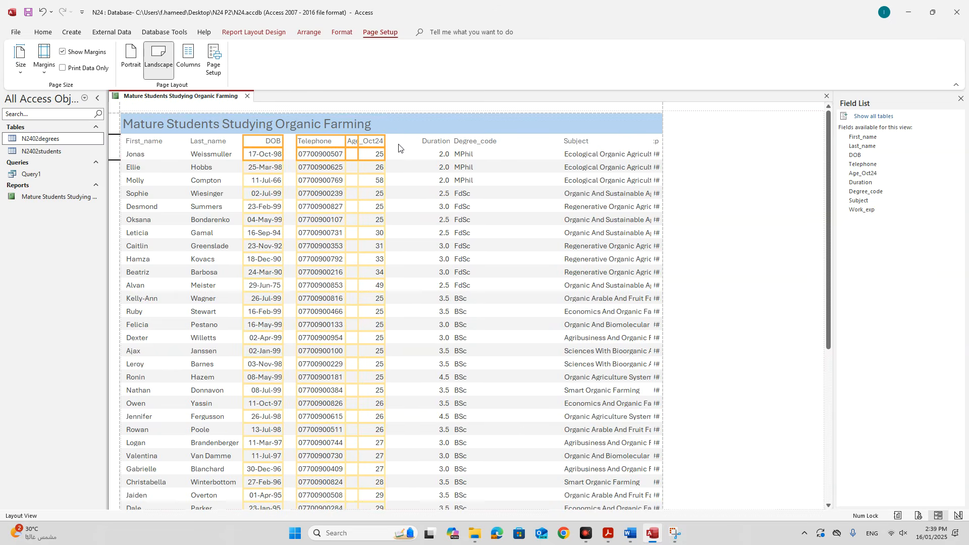
pyautogui.press('Left')
pyautogui.press('Left')
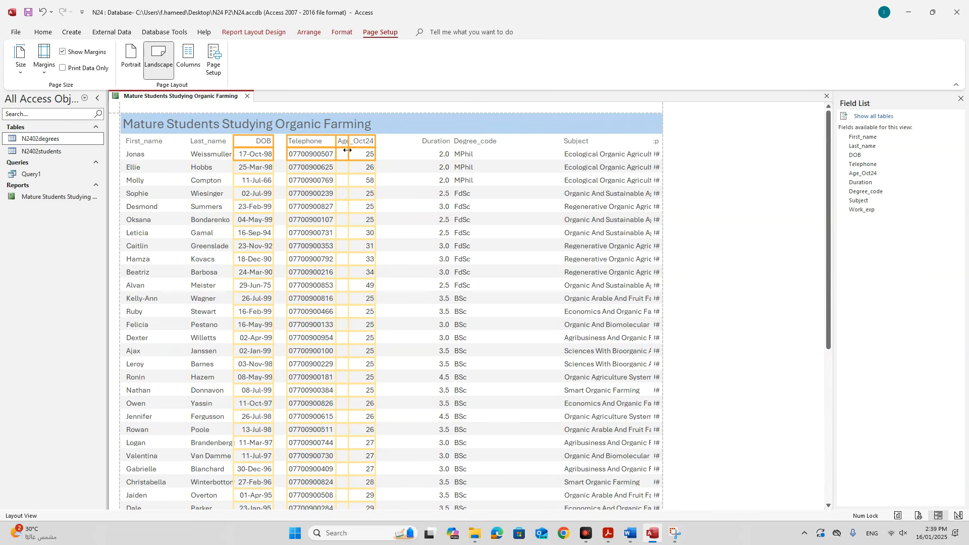
# Narrow the Telephone column a little more and nudge it left.
pyautogui.click(360, 158)
pyautogui.click(323, 144)
pyautogui.keyDown('shift'); pyautogui.click(322, 152); pyautogui.keyUp('shift')
pyautogui.moveTo(347, 141); pyautogui.dragTo(337, 141)
pyautogui.press('Left')
pyautogui.press('Left')
pyautogui.press('Left')
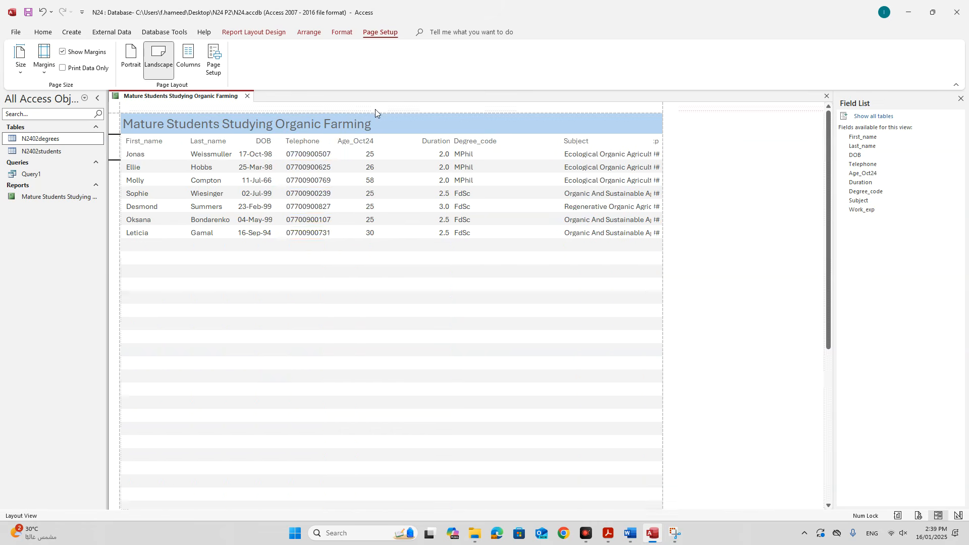
pyautogui.click(371, 156)
pyautogui.click(427, 136)
pyautogui.click(436, 147)
# Move Duration left beside Age_Oct24 and Degree_code left next to Duration.
pyautogui.click(439, 144)
pyautogui.keyDown('shift'); pyautogui.click(439, 155); pyautogui.keyUp('shift')
pyautogui.moveTo(438, 144); pyautogui.dragTo(399, 144)
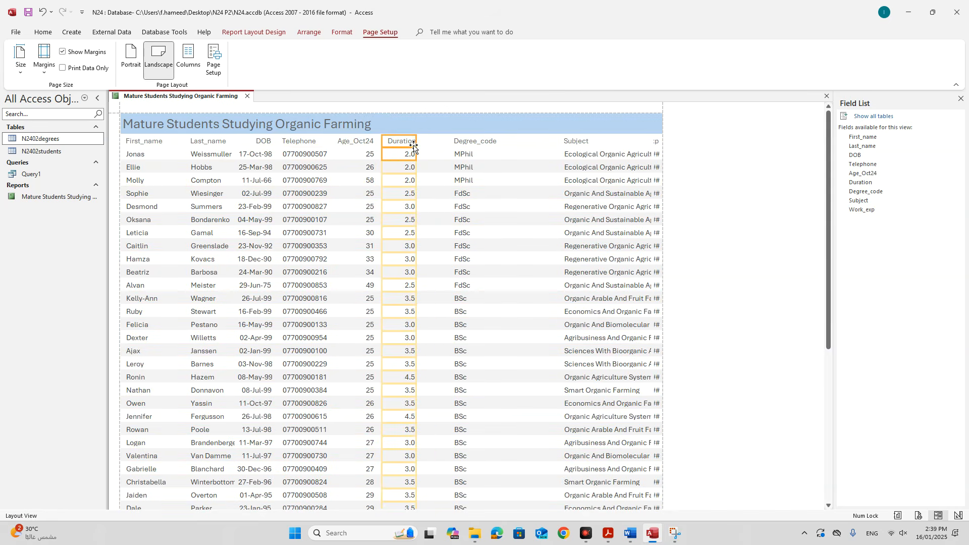
pyautogui.click(465, 142)
pyautogui.click(465, 142)
pyautogui.moveTo(465, 141); pyautogui.dragTo(434, 143)
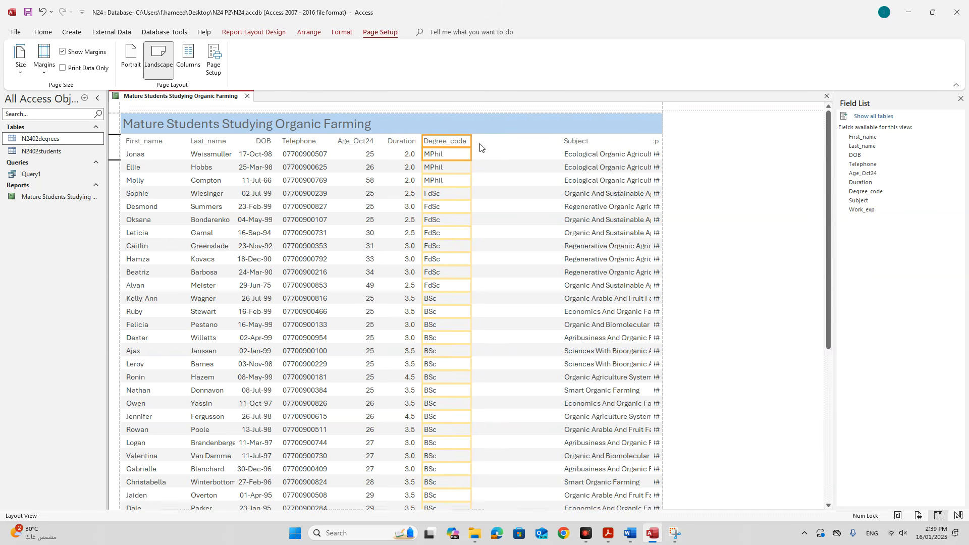
# Widen the Subject column to the left so full subject names appear.
pyautogui.click(576, 141)
pyautogui.click(576, 142)
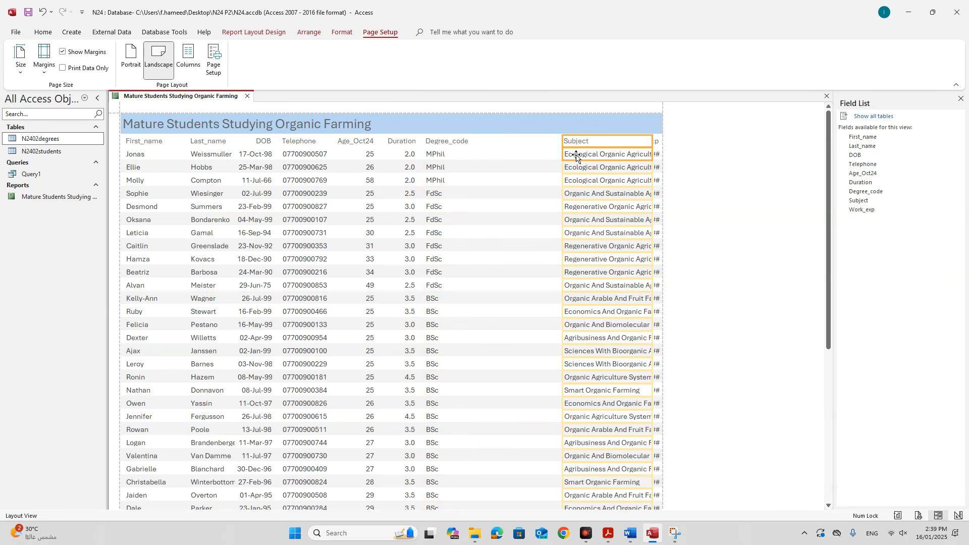
pyautogui.moveTo(562, 146); pyautogui.dragTo(492, 145)
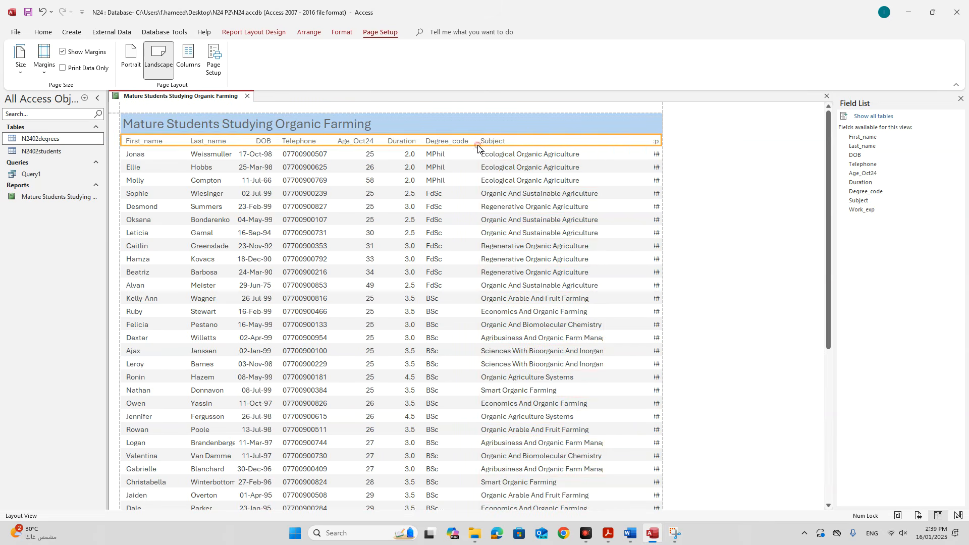
pyautogui.moveTo(482, 144); pyautogui.dragTo(475, 144)
# Widen the Subject column further so 'Farm Management' shows in full.
pyautogui.scroll(-7, 560, 308)
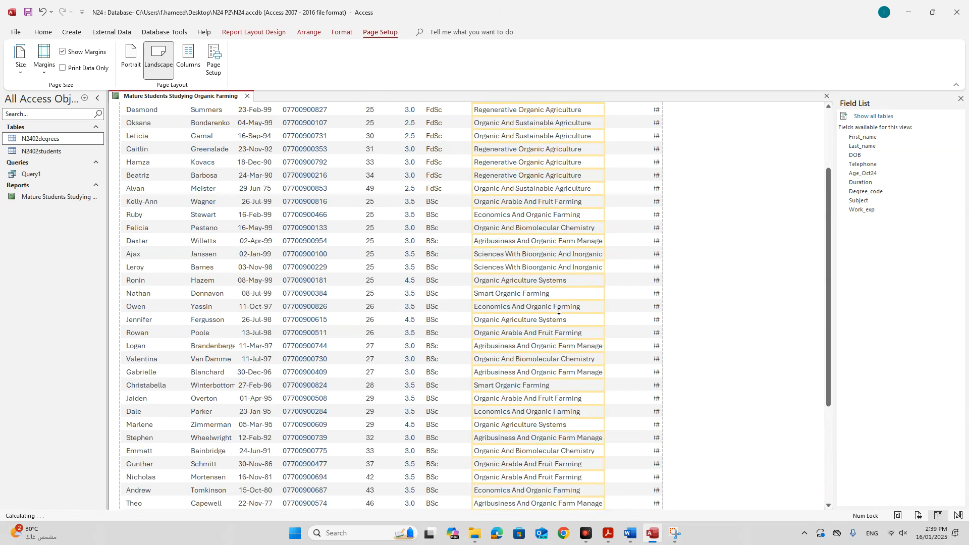
pyautogui.moveTo(605, 380); pyautogui.dragTo(607, 382)
pyautogui.click(607, 387)
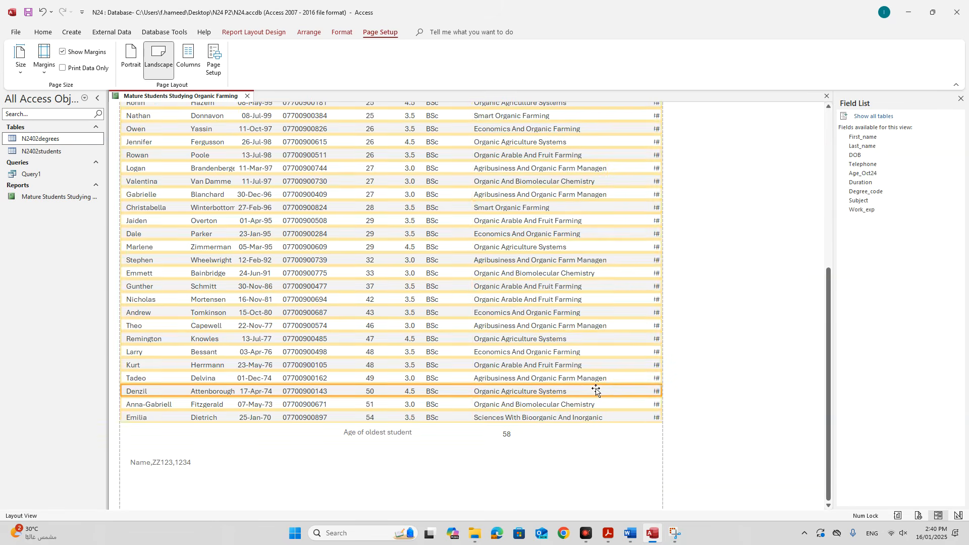
pyautogui.moveTo(607, 389); pyautogui.dragTo(628, 389)
# Widen the Work_exp column so its heading and Yes/No values show.
pyautogui.scroll(5, 631, 373)
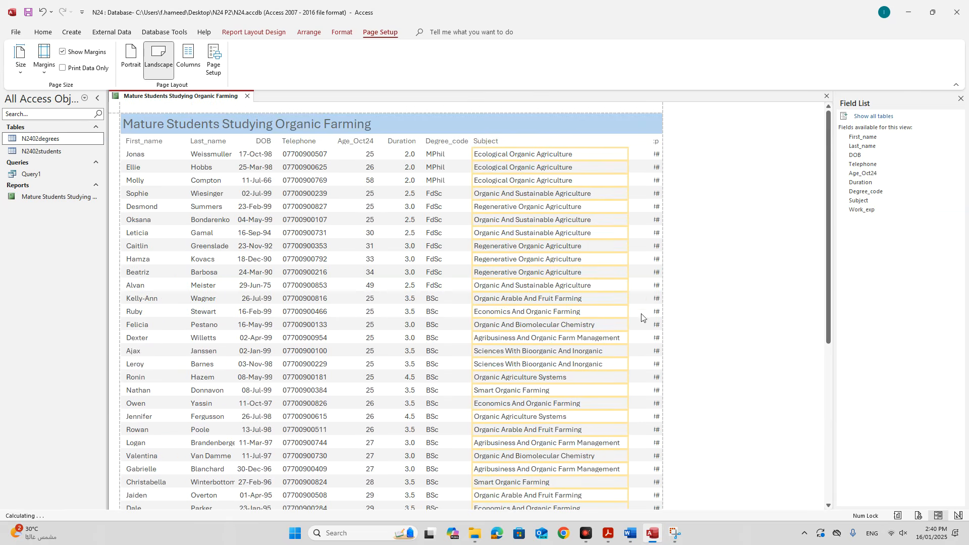
pyautogui.click(656, 142)
pyautogui.click(657, 155)
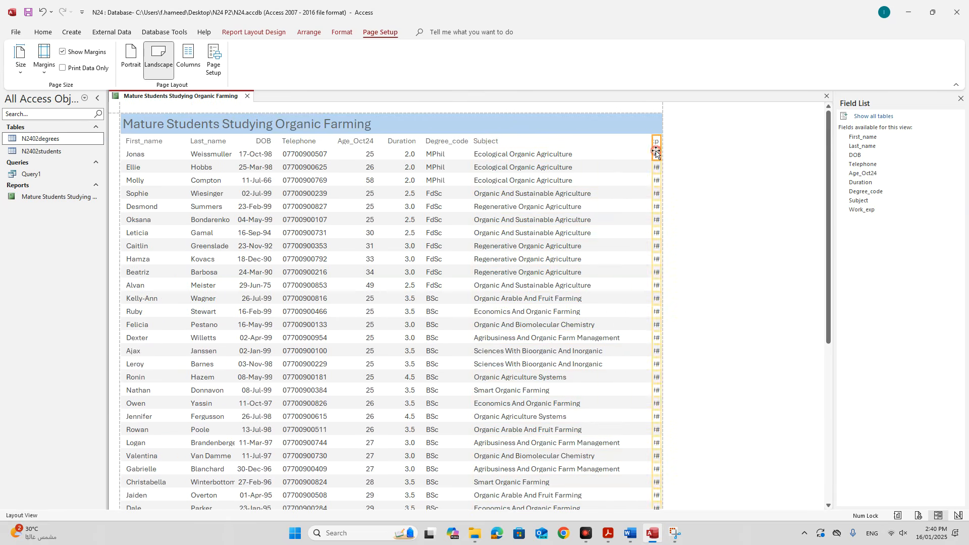
pyautogui.moveTo(654, 144); pyautogui.dragTo(623, 143)
pyautogui.scroll(-8, 692, 209)
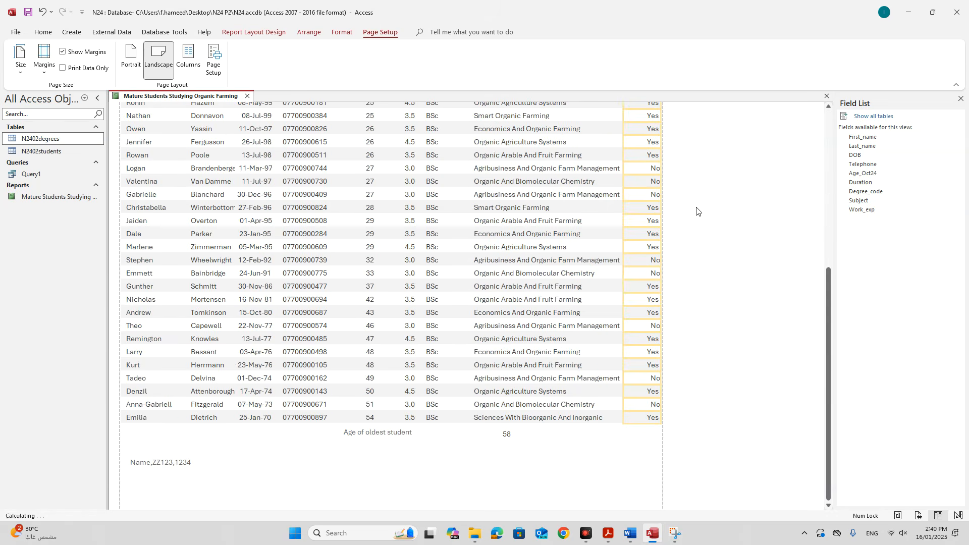
# Reread question 16's calculated-control requirement in the exam paper, then return to the Access report.
pyautogui.click(609, 533)
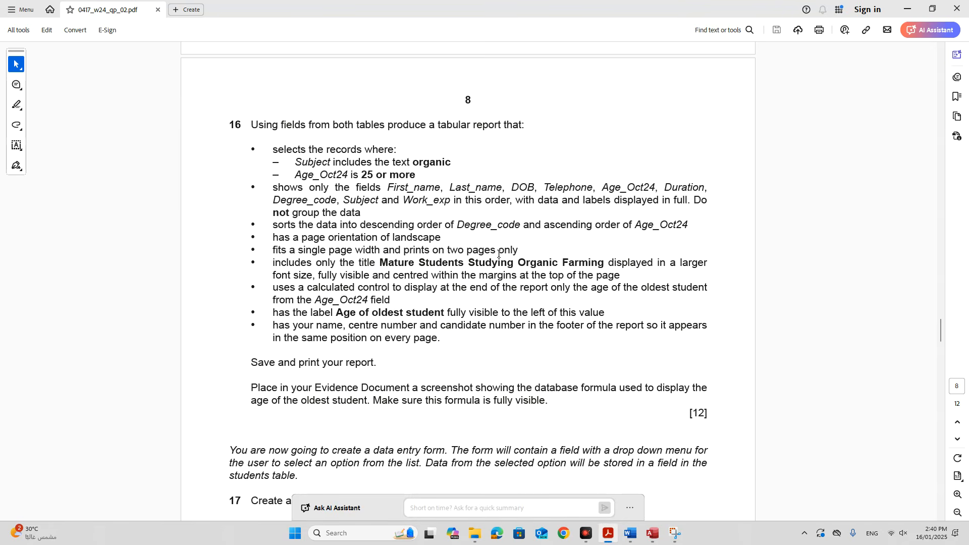
pyautogui.click(510, 319)
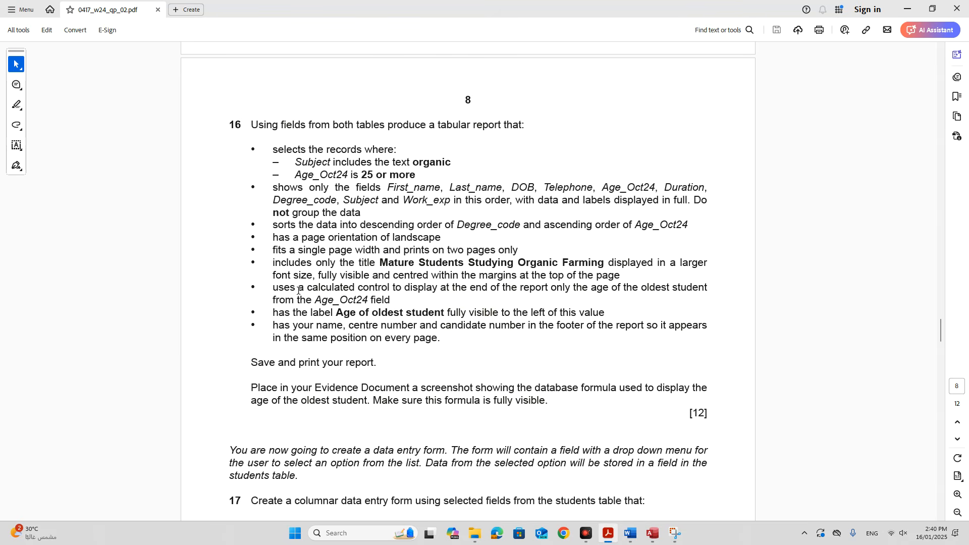
pyautogui.moveTo(313, 290); pyautogui.dragTo(644, 286)
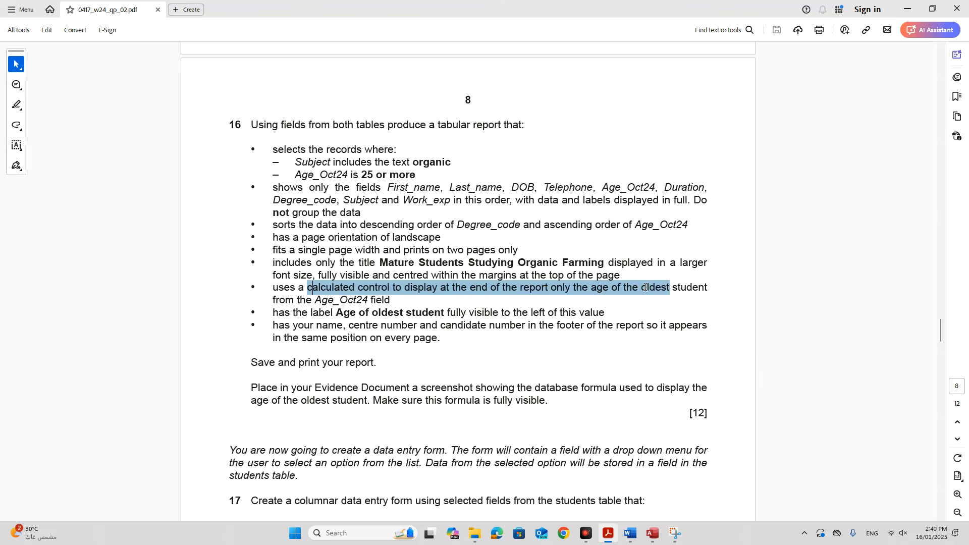
pyautogui.click(372, 299)
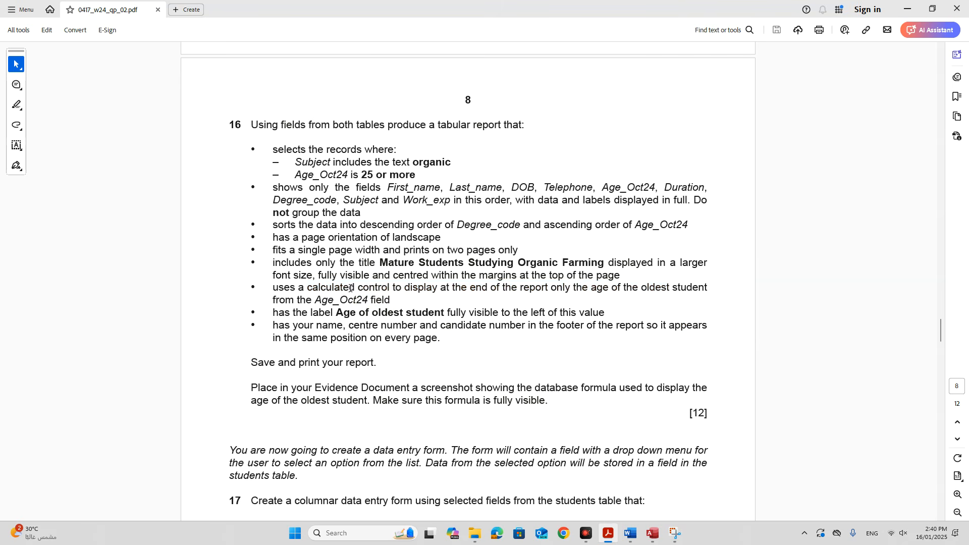
pyautogui.moveTo(367, 301)
pyautogui.mouseDown()
pyautogui.moveTo(442, 297)
pyautogui.moveTo(384, 299)
pyautogui.mouseUp()
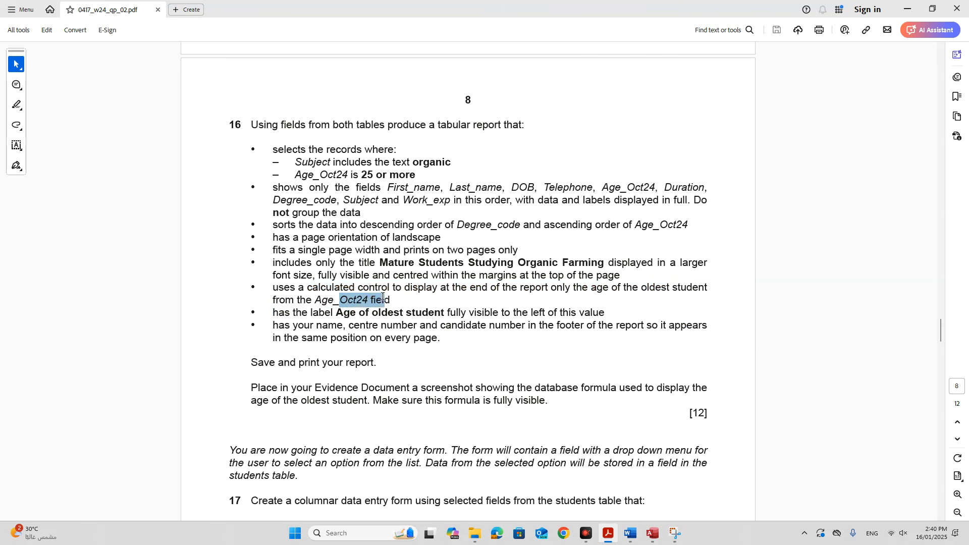
pyautogui.click(322, 303)
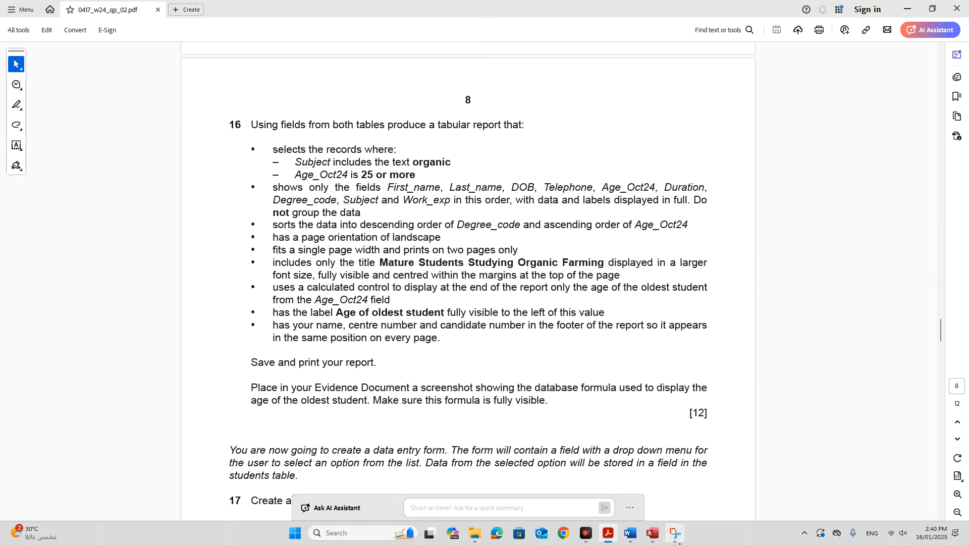
pyautogui.click(652, 536)
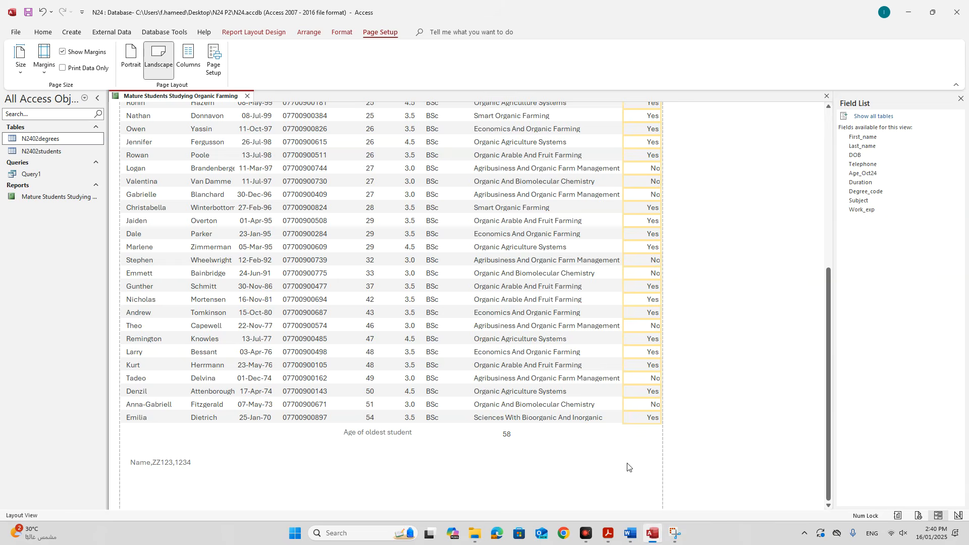
# Nudge the 'Age of oldest student' footer label and its 58 value two steps left.
pyautogui.scroll(-10, 605, 448)
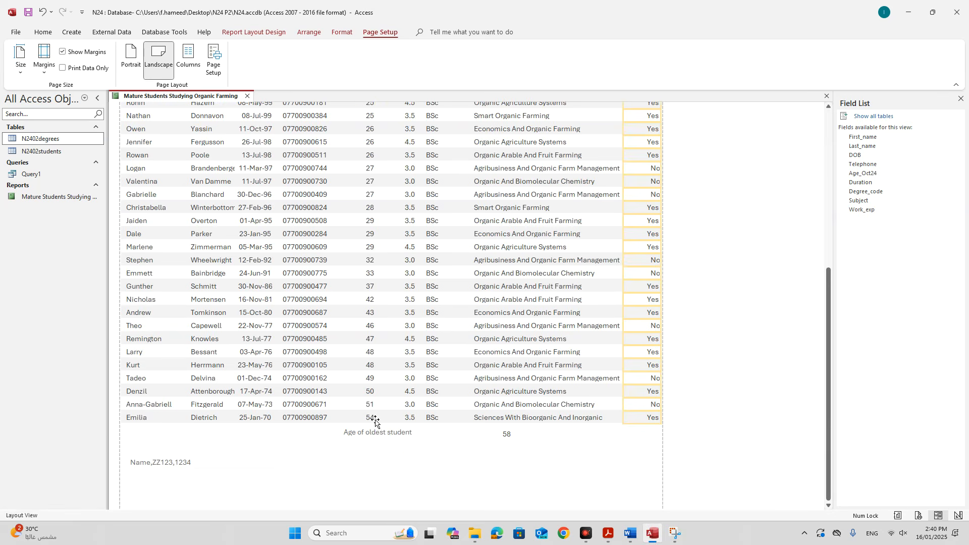
pyautogui.click(375, 419)
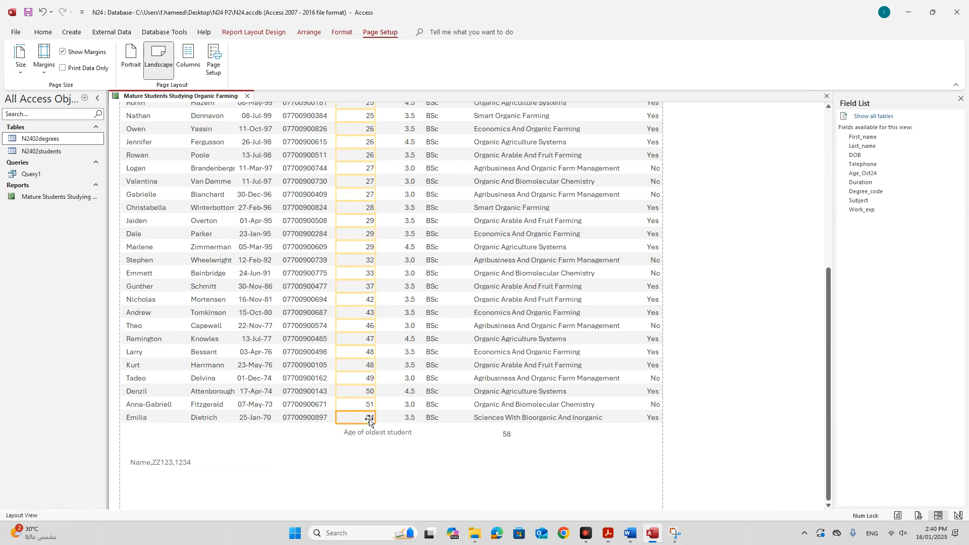
pyautogui.click(373, 433)
pyautogui.keyDown('shift'); pyautogui.click(507, 438); pyautogui.keyUp('shift')
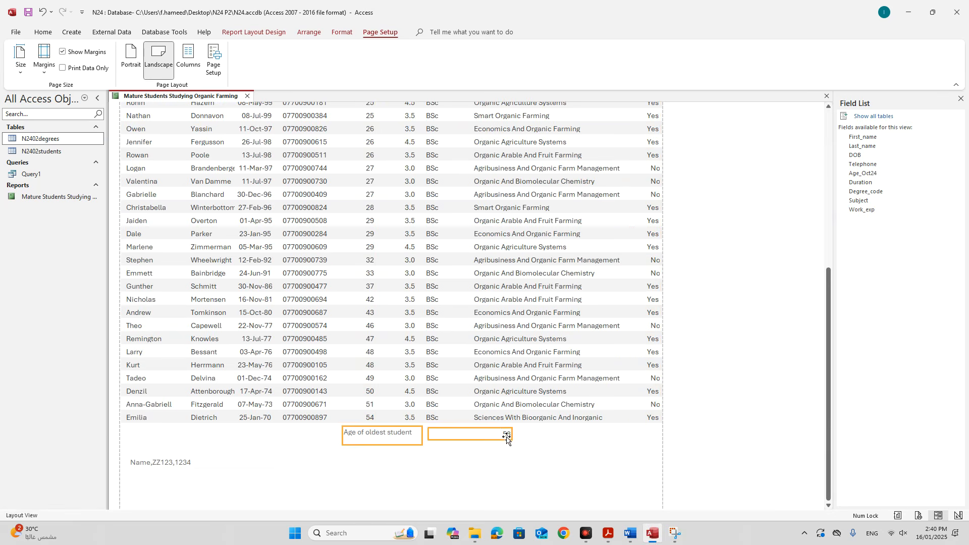
pyautogui.press('Left')
pyautogui.press('Left')
pyautogui.press('Left')
pyautogui.press('Left')
pyautogui.press('Left')
pyautogui.press('Left')
pyautogui.press('Left')
pyautogui.press('Left')
pyautogui.press('Left')
pyautogui.press('Left')
pyautogui.press('Left')
pyautogui.press('Left')
pyautogui.press('Left')
pyautogui.press('Left')
pyautogui.press('Left')
pyautogui.press('Left')
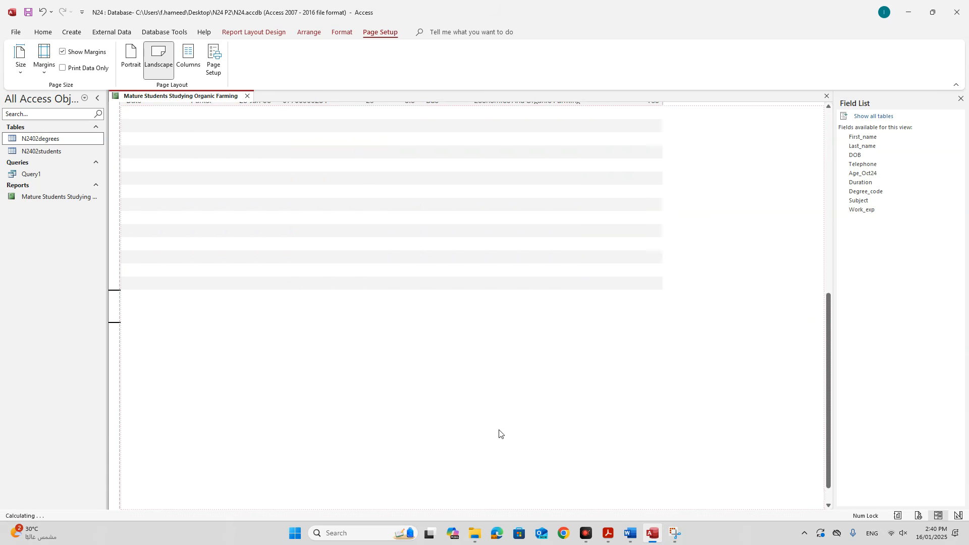
pyautogui.press('Left')
pyautogui.press('Left')
pyautogui.press('Left')
pyautogui.press('Left')
pyautogui.press('Left')
pyautogui.press('Left')
pyautogui.press('Left')
pyautogui.press('Left')
pyautogui.press('Left')
pyautogui.press('Left')
pyautogui.press('Left')
pyautogui.press('Left')
pyautogui.click(515, 435)
pyautogui.scroll(10, 519, 428)
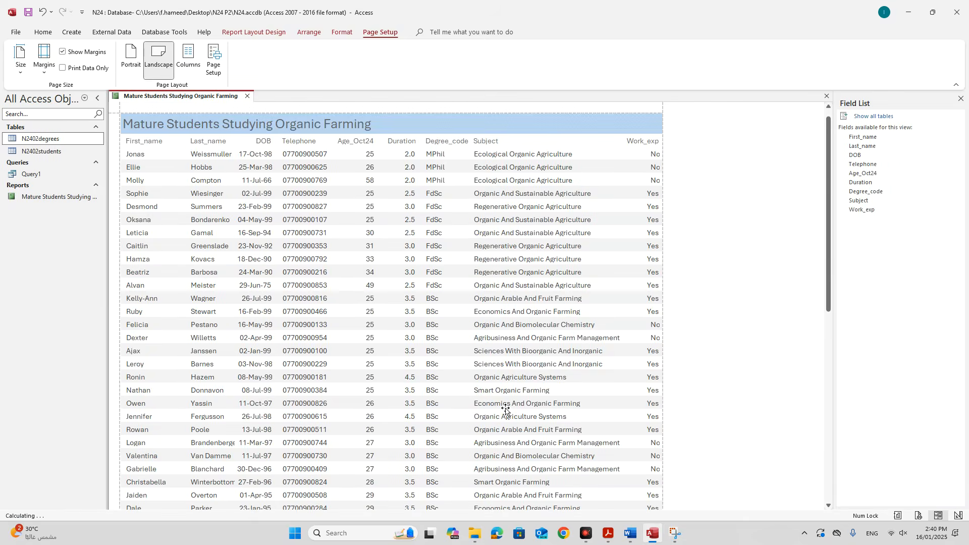
pyautogui.scroll(-10, 502, 406)
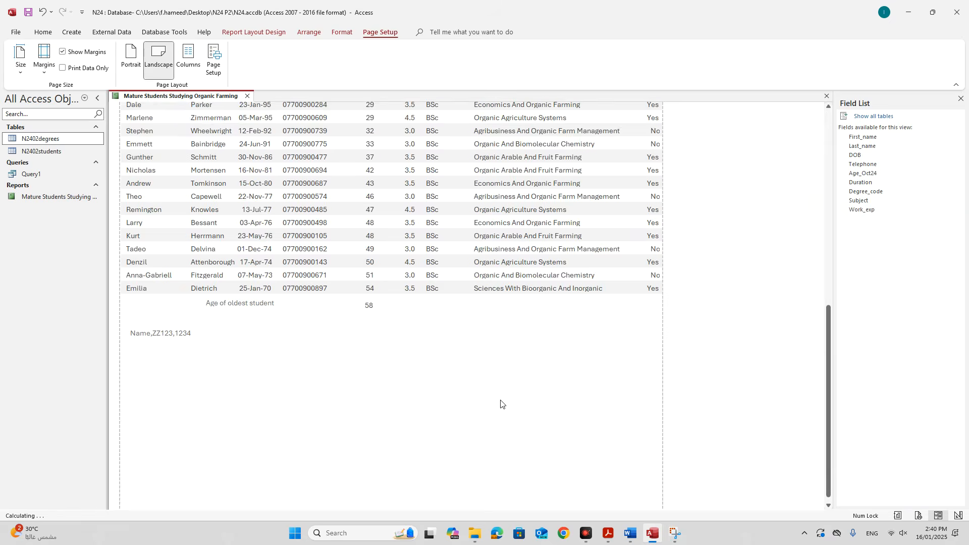
pyautogui.scroll(10, 501, 404)
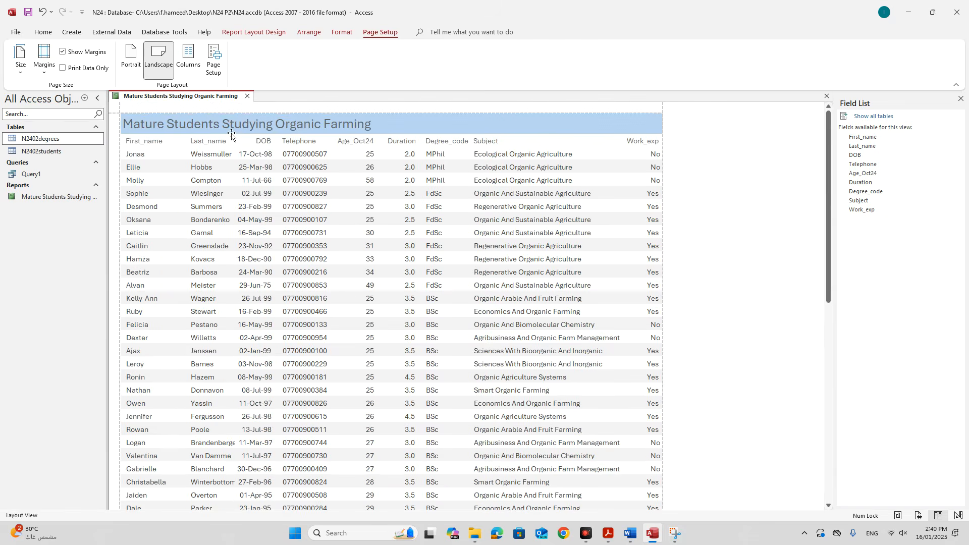
# Open the report in Print Preview and view its second page.
pyautogui.rightClick(190, 98)
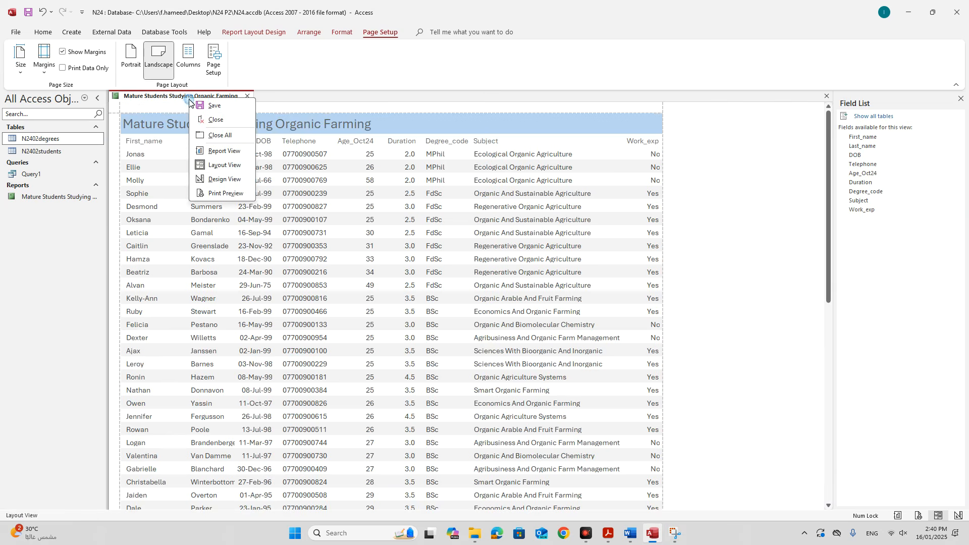
pyautogui.click(220, 193)
pyautogui.click(173, 507)
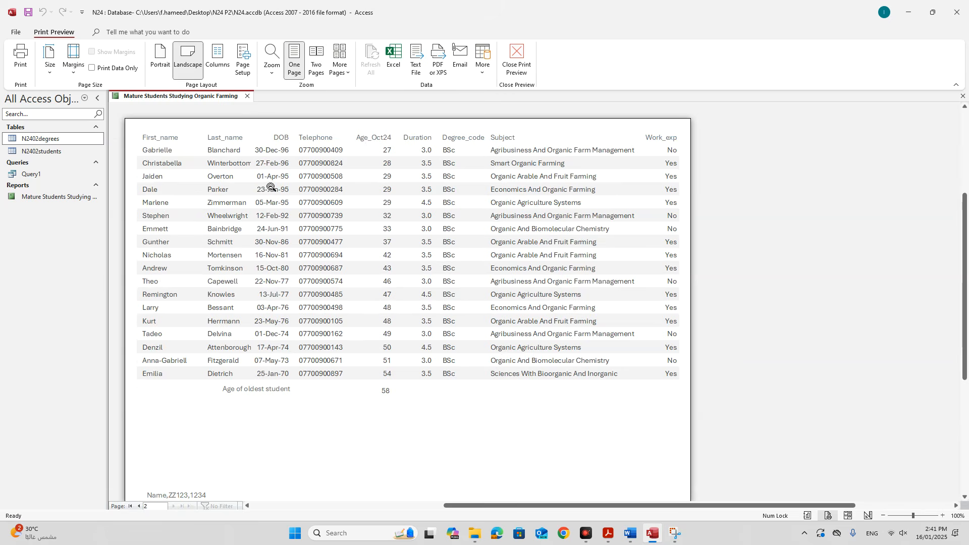
# Save the report, review the File > Print options, then close the report.
pyautogui.rightClick(192, 97)
pyautogui.click(219, 104)
pyautogui.click(17, 32)
pyautogui.click(30, 188)
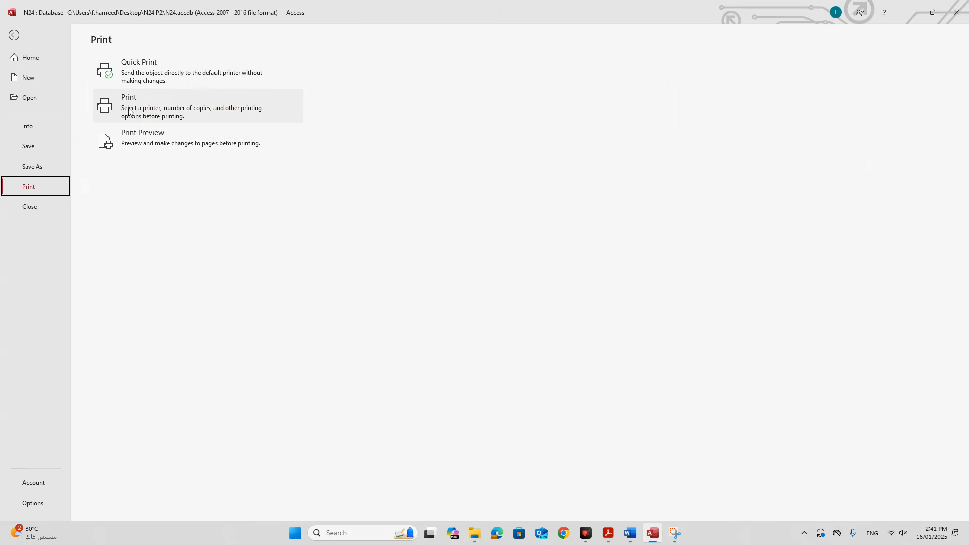
pyautogui.click(13, 36)
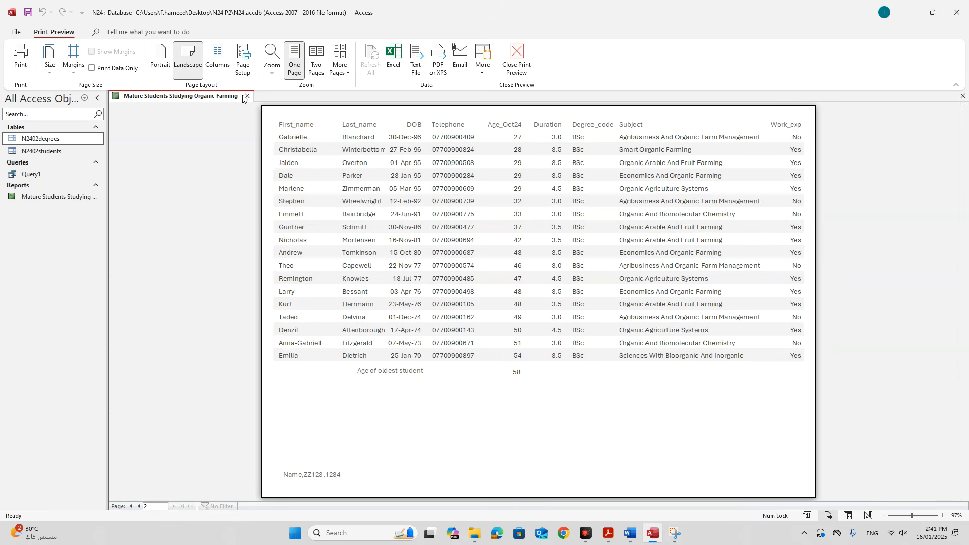
pyautogui.click(247, 96)
# Scroll the exam PDF to question 17 and highlight its data entry form instructions.
pyautogui.click(608, 534)
pyautogui.scroll(-5, 449, 440)
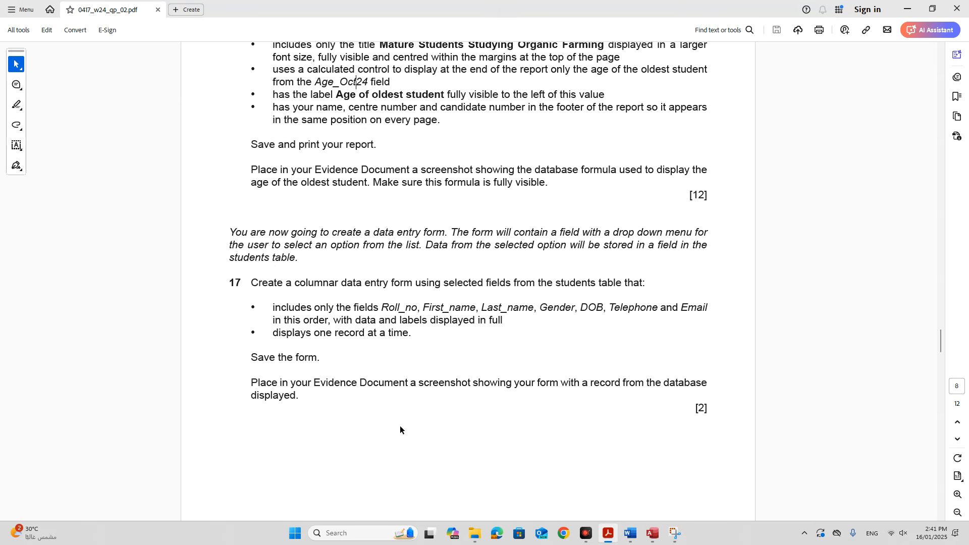
pyautogui.scroll(-1, 399, 426)
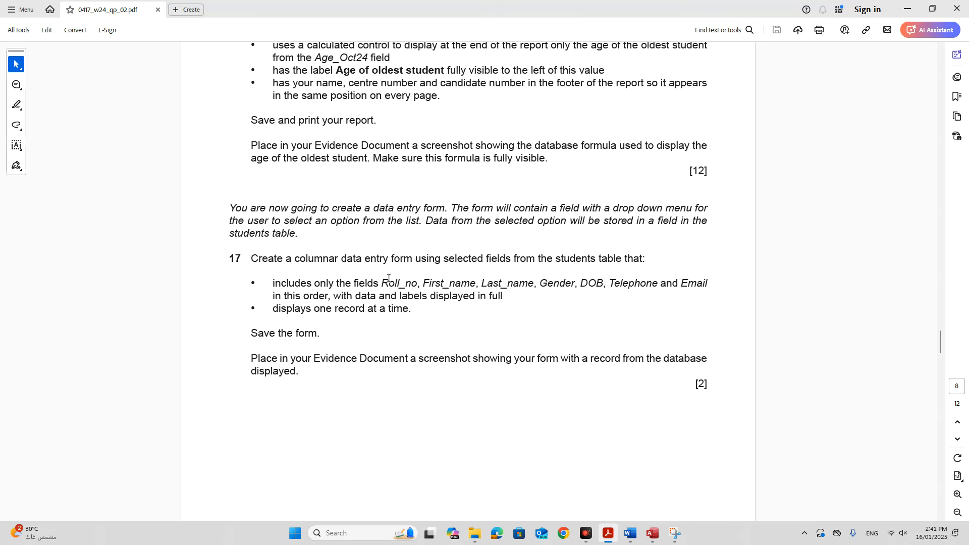
pyautogui.moveTo(373, 212); pyautogui.dragTo(707, 221)
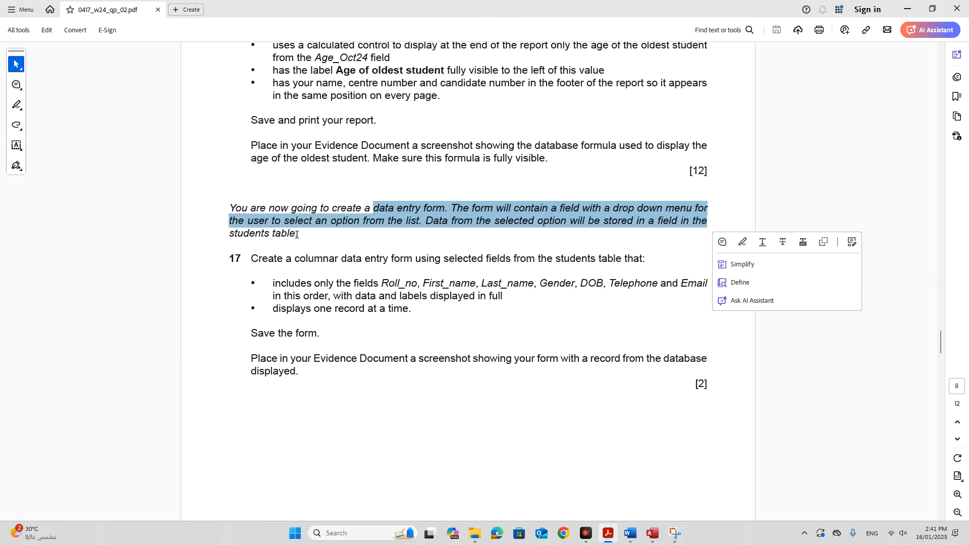
pyautogui.click(310, 269)
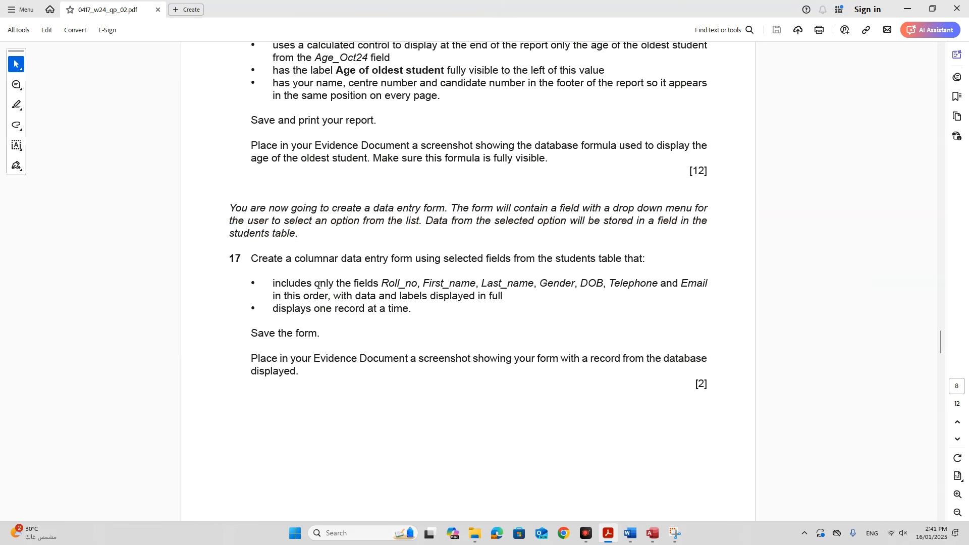
pyautogui.moveTo(362, 259); pyautogui.dragTo(644, 259)
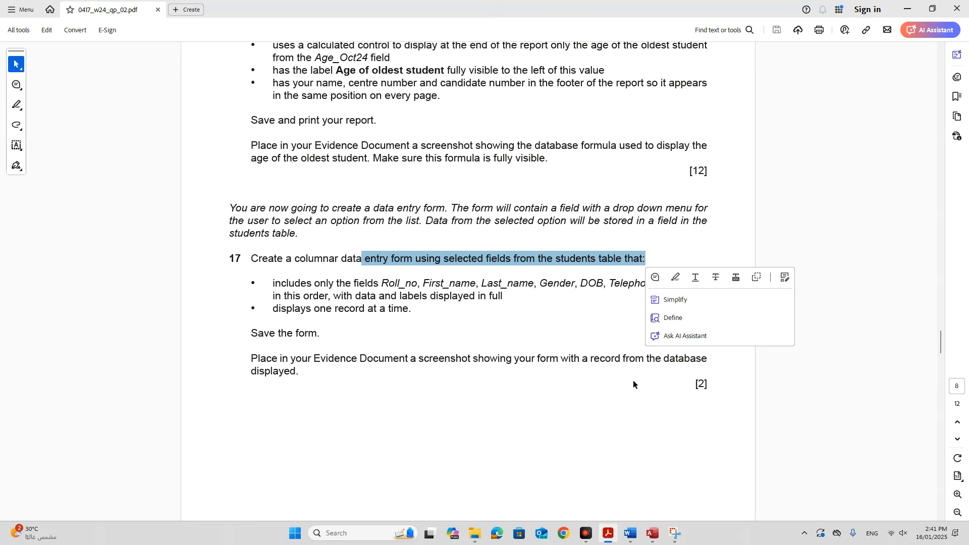
pyautogui.click(653, 533)
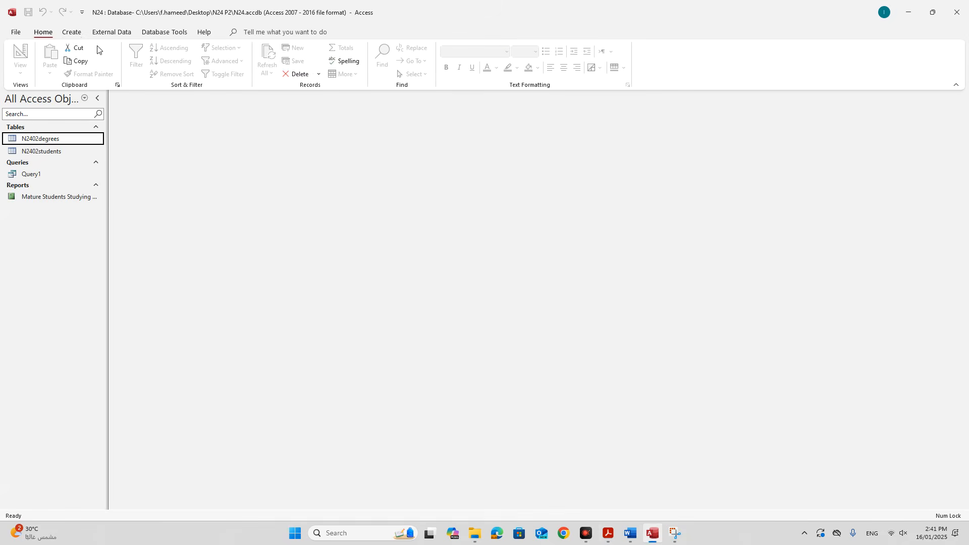
# Start the Form Wizard with the N2402students table as its source.
pyautogui.click(70, 33)
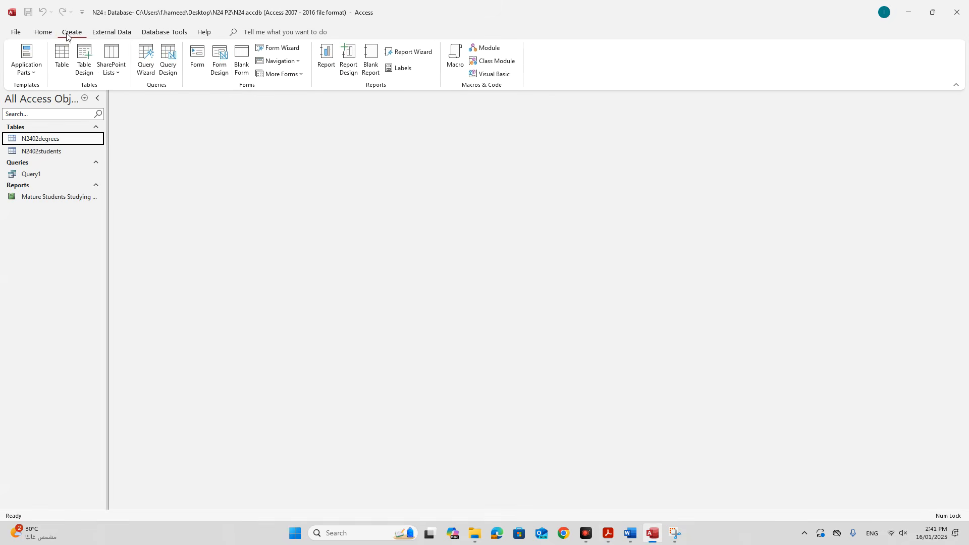
pyautogui.click(277, 48)
pyautogui.moveTo(435, 119); pyautogui.dragTo(359, 129)
pyautogui.click(418, 194)
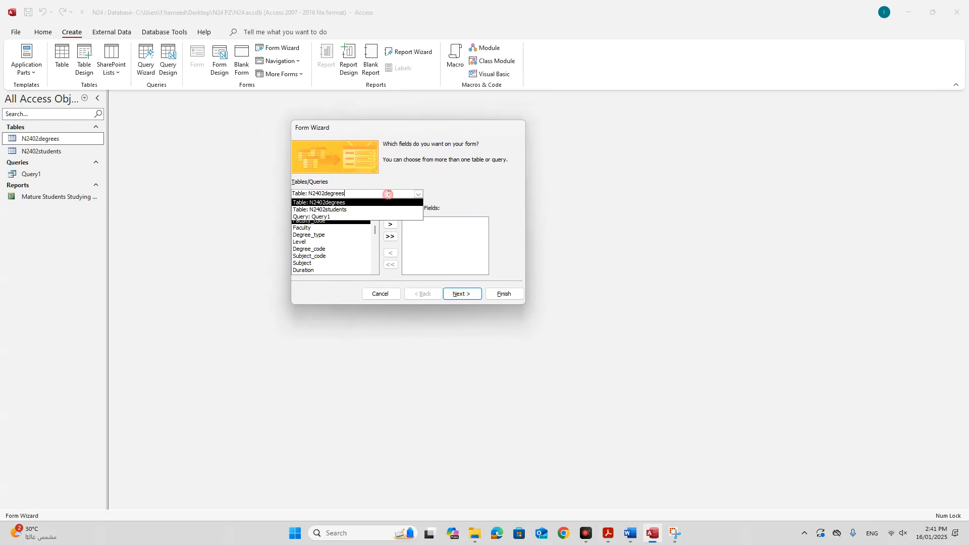
pyautogui.click(325, 210)
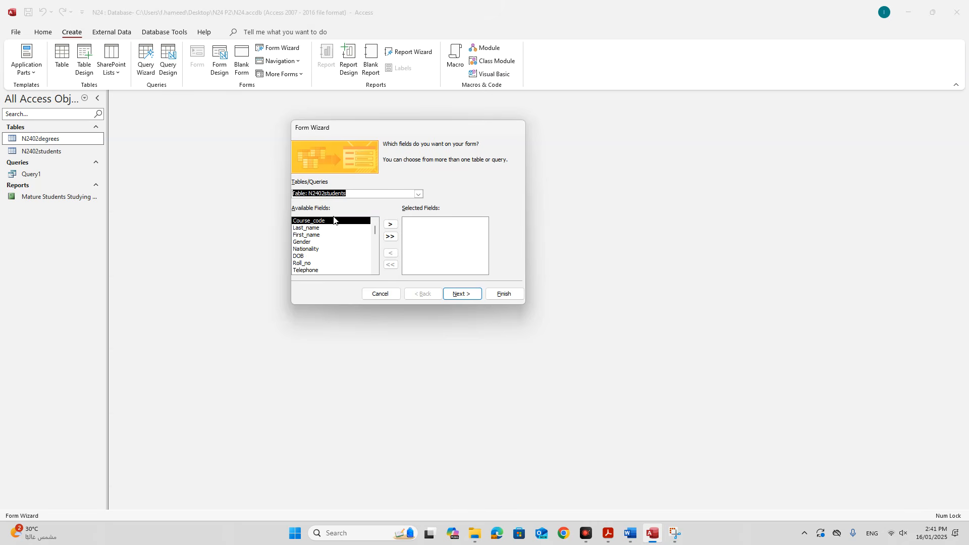
pyautogui.click(657, 538)
pyautogui.click(607, 535)
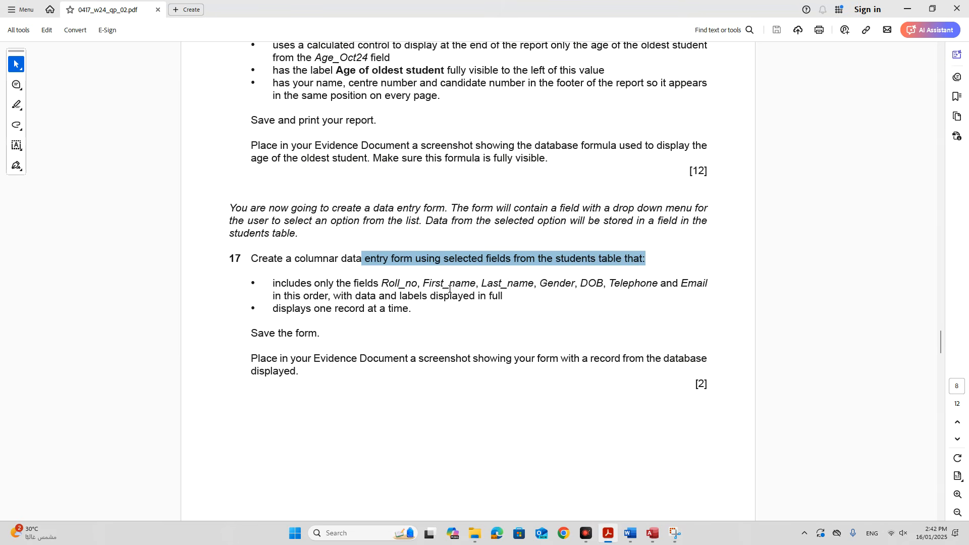
pyautogui.click(652, 534)
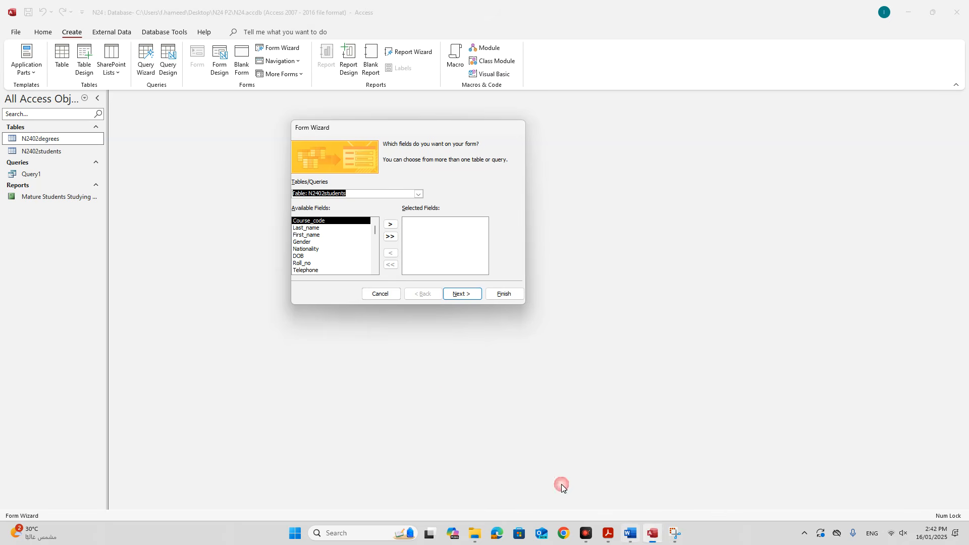
# Add Roll_no, First_name, Last_name, Gender, DOB, Telephone and Email to the form.
pyautogui.click(312, 263)
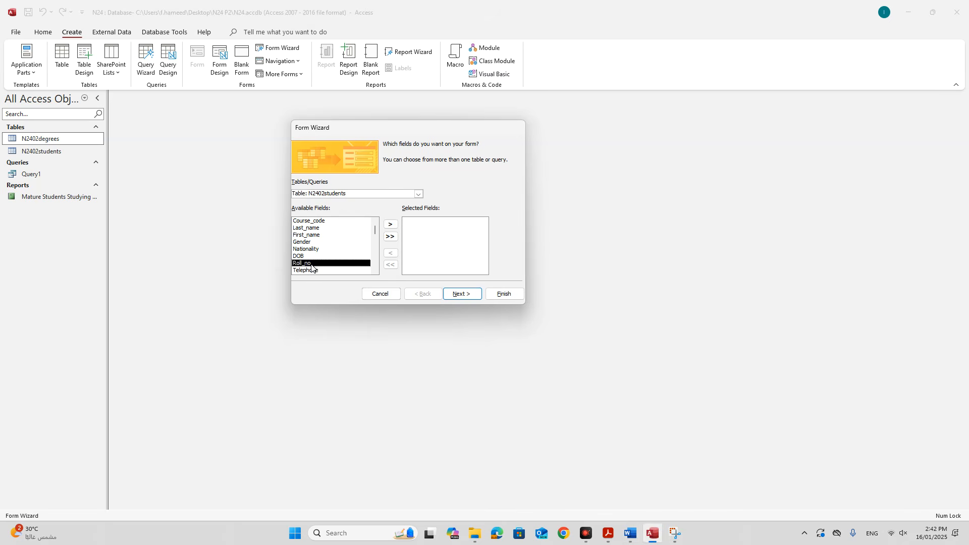
pyautogui.click(390, 224)
pyautogui.click(337, 235)
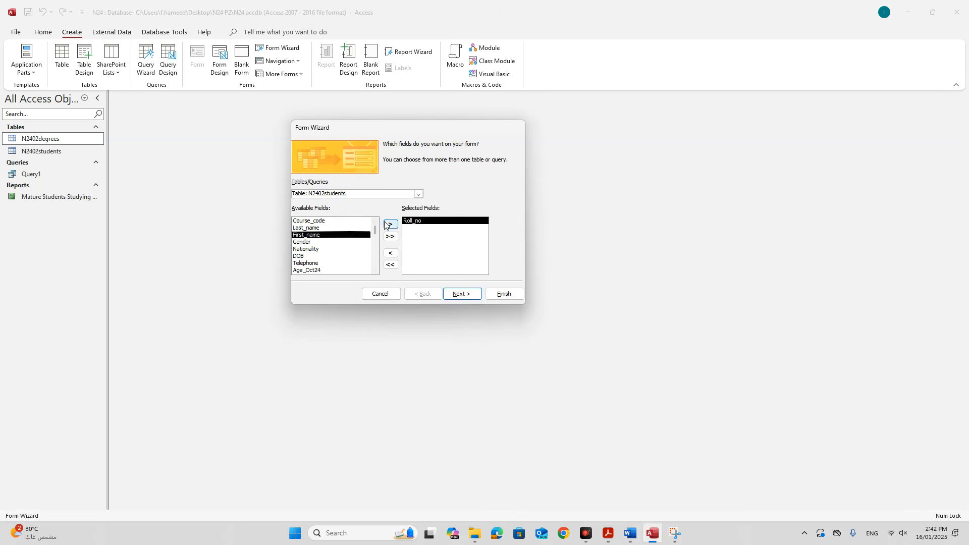
pyautogui.click(390, 225)
pyautogui.click(390, 226)
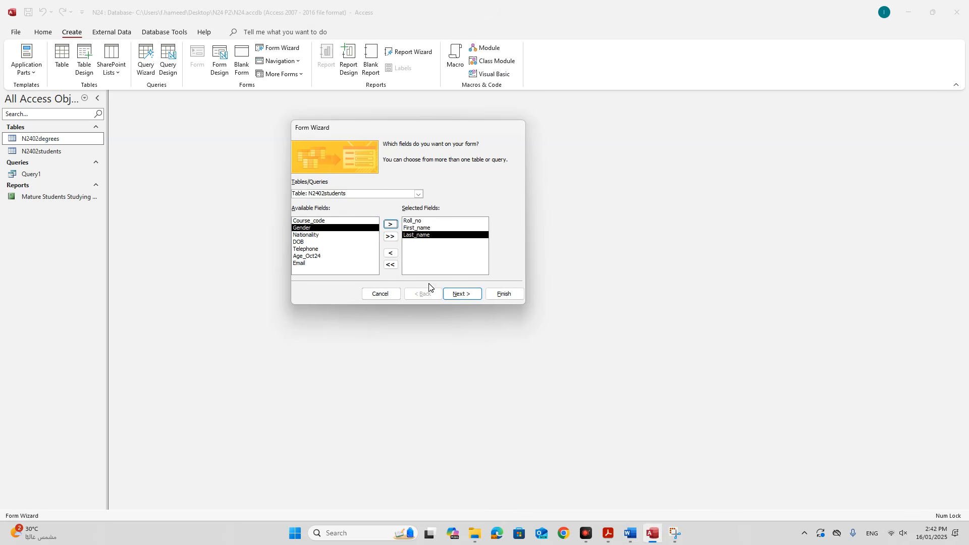
pyautogui.click(608, 533)
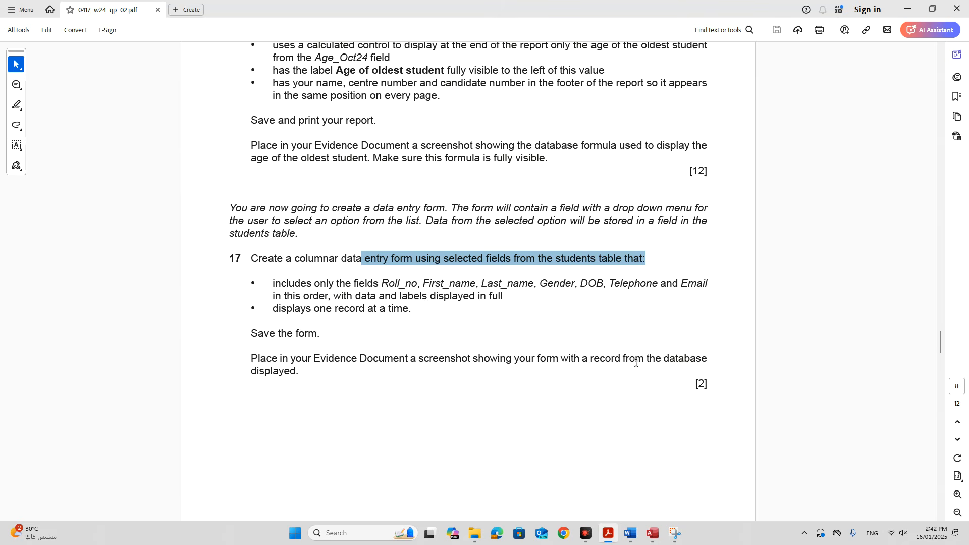
pyautogui.click(652, 533)
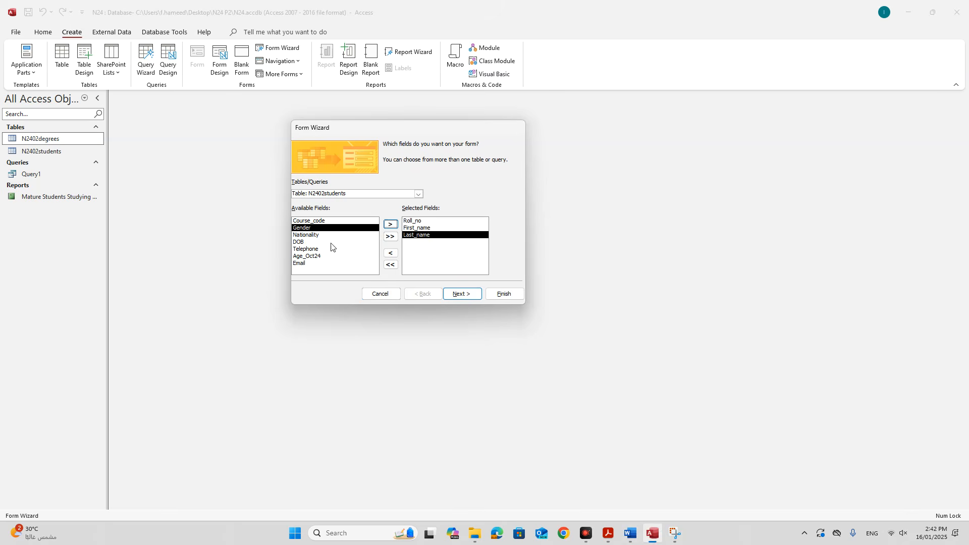
pyautogui.click(390, 225)
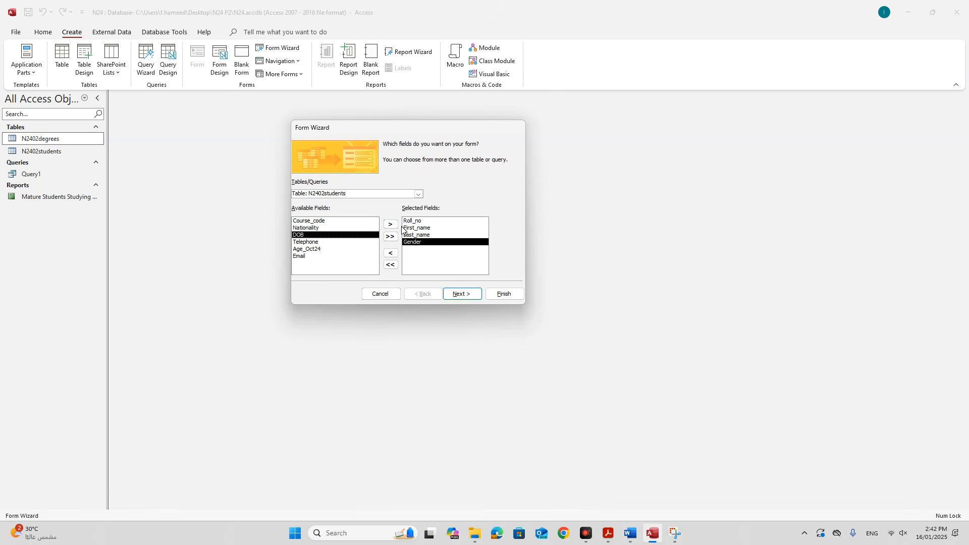
pyautogui.click(391, 224)
pyautogui.click(390, 225)
pyautogui.click(321, 242)
pyautogui.click(390, 224)
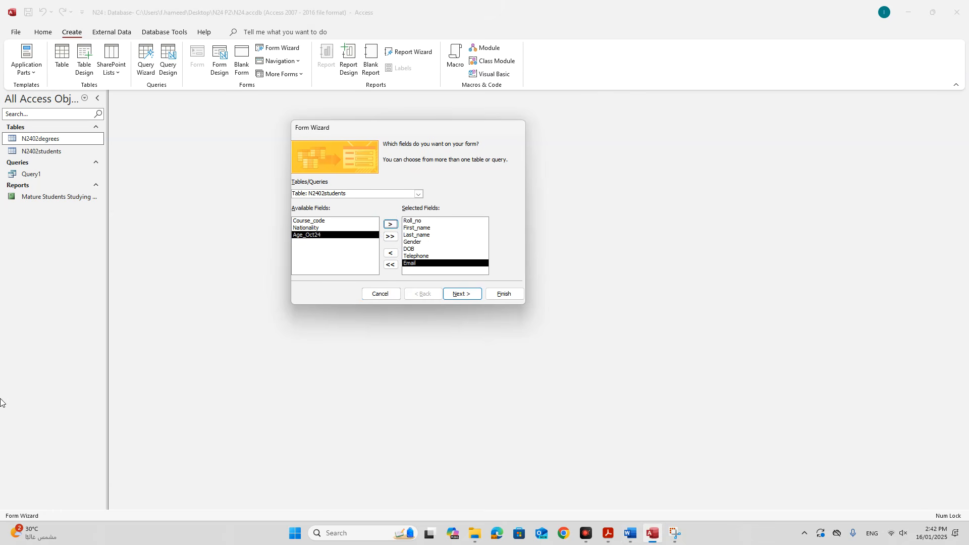
# Keep the Columnar layout, title the form 'Student Data Entry Form', and finish.
pyautogui.click(459, 297)
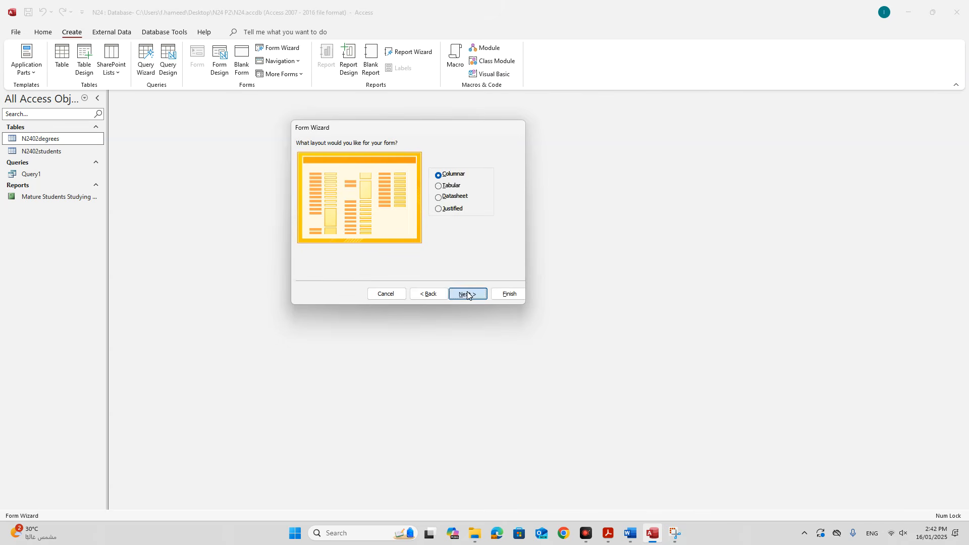
pyautogui.click(467, 290)
pyautogui.moveTo(424, 154); pyautogui.dragTo(391, 159)
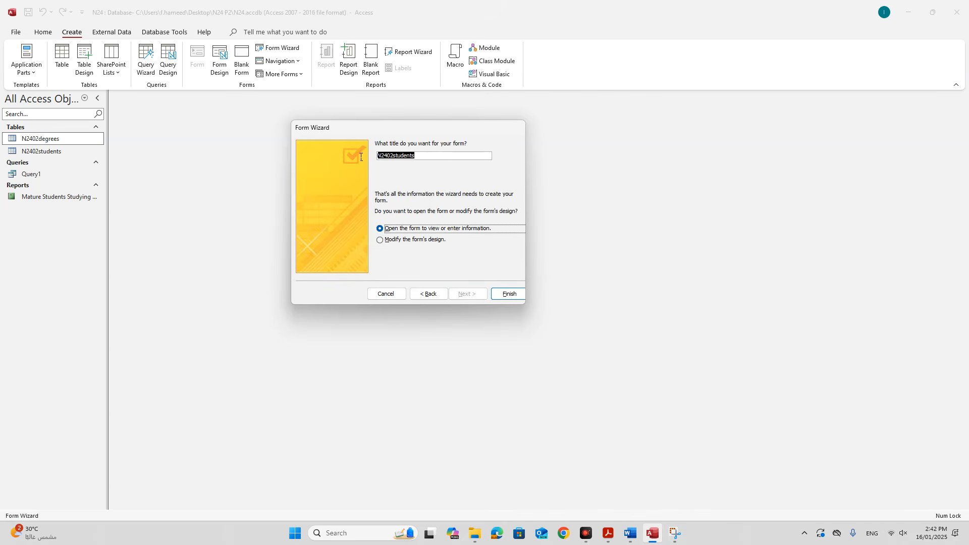
pyautogui.write('Student Data Entry Form')
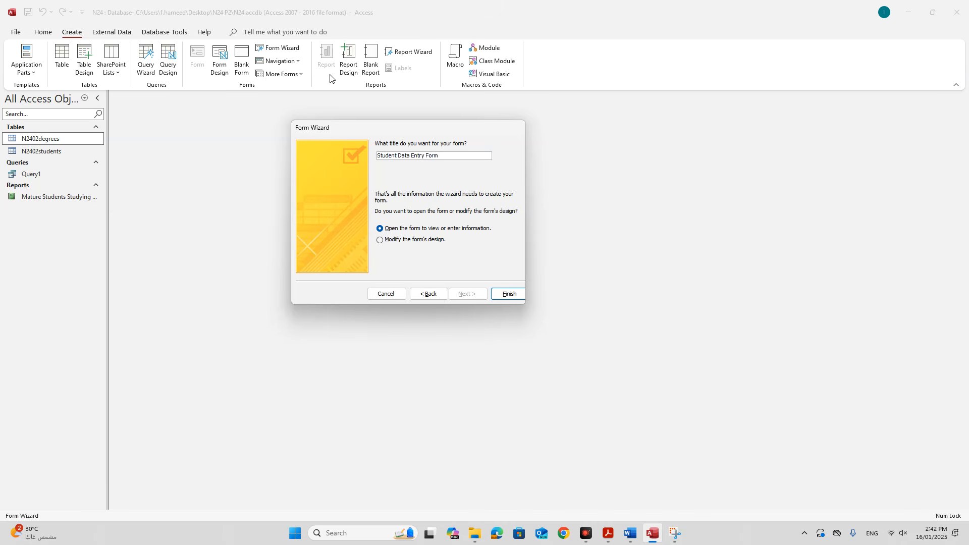
pyautogui.click(510, 295)
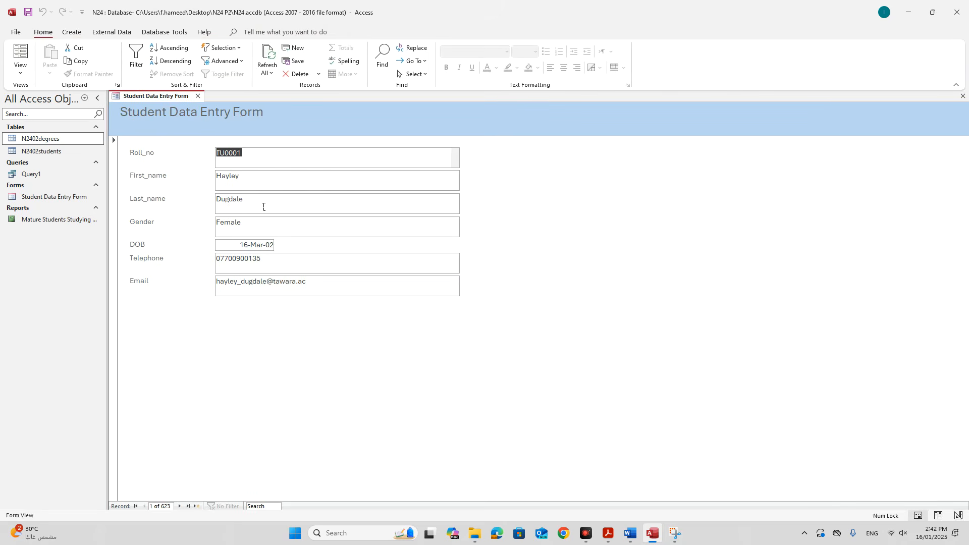
# Reread question 17 in the PDF, then deselect the TU0001 Roll_no value on the form.
pyautogui.click(607, 533)
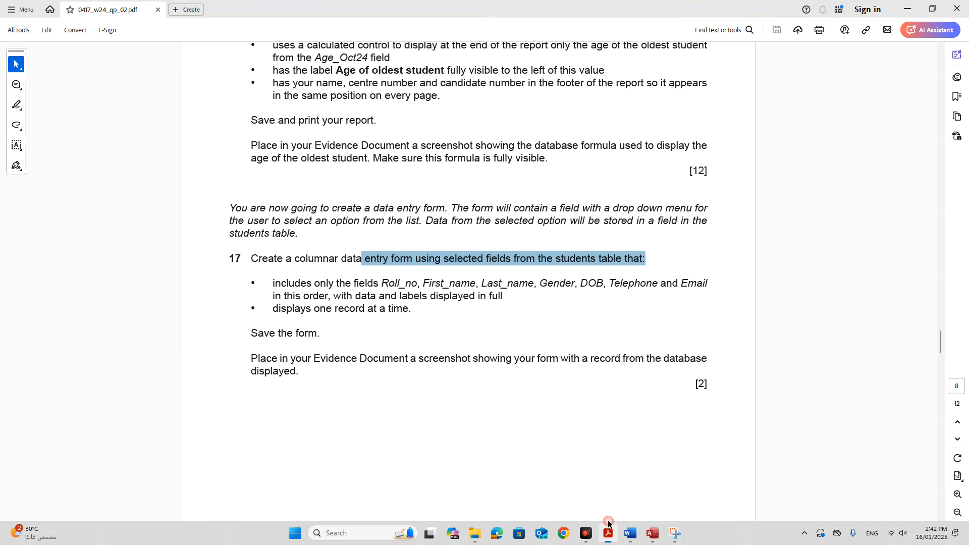
pyautogui.scroll(-2, 541, 423)
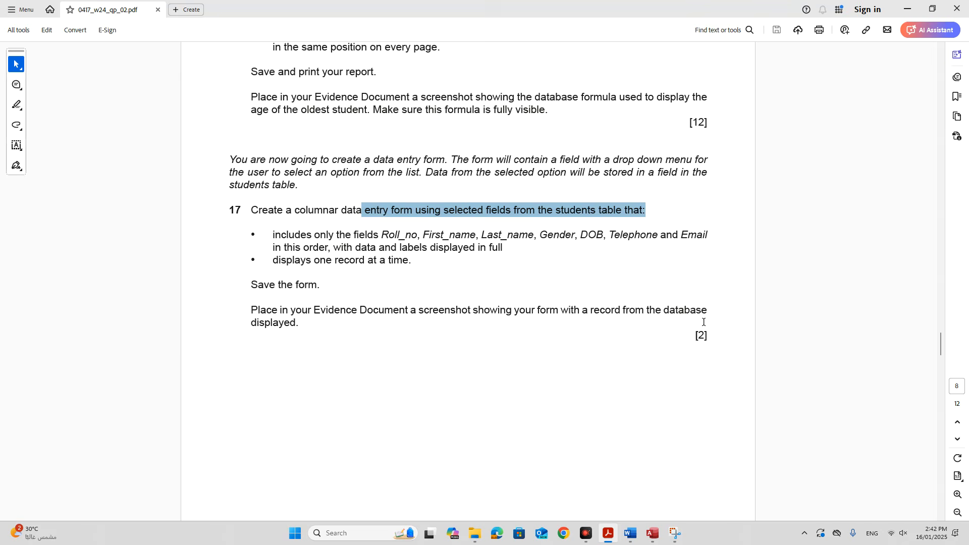
pyautogui.click(653, 533)
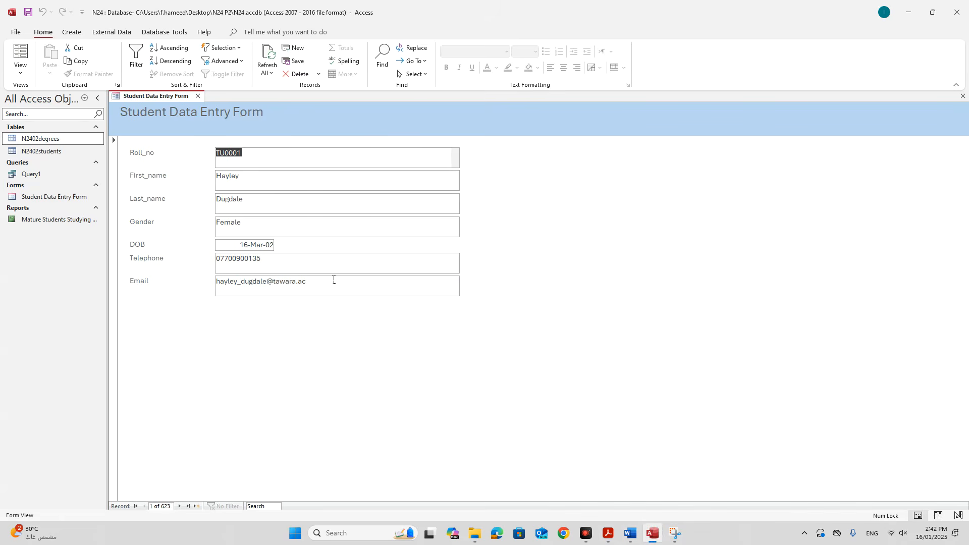
pyautogui.click(353, 158)
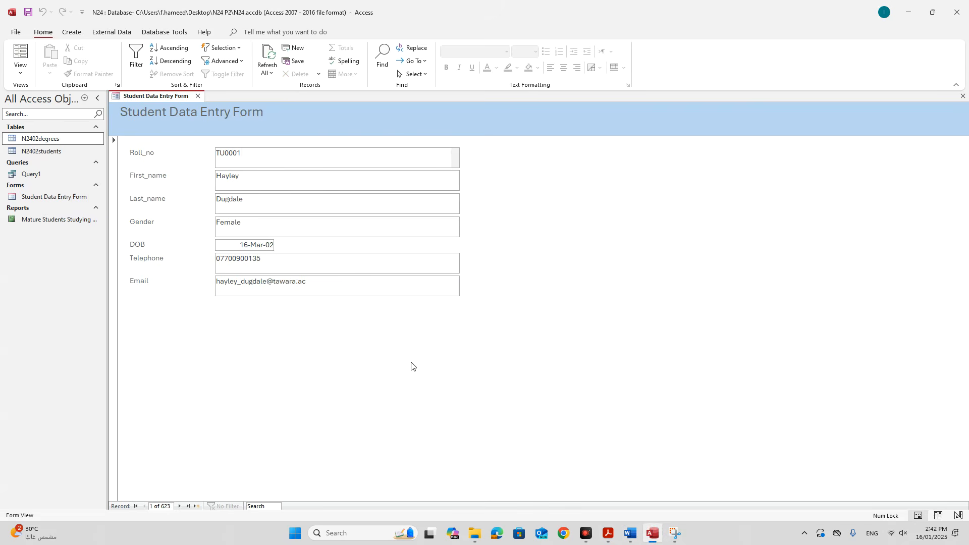
# Snip the Student Data Entry Form region with the Snipping Tool.
pyautogui.click(675, 533)
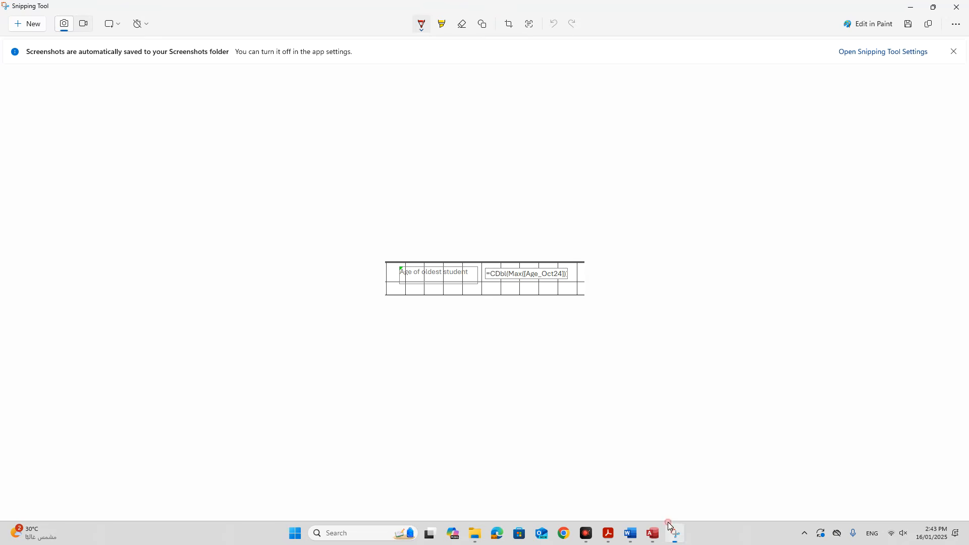
pyautogui.click(33, 31)
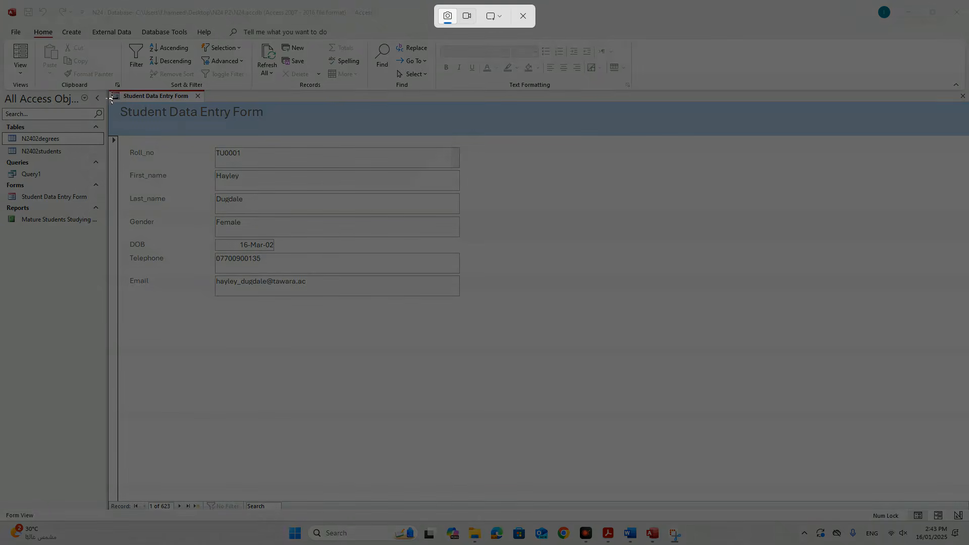
pyautogui.moveTo(116, 103); pyautogui.dragTo(464, 317)
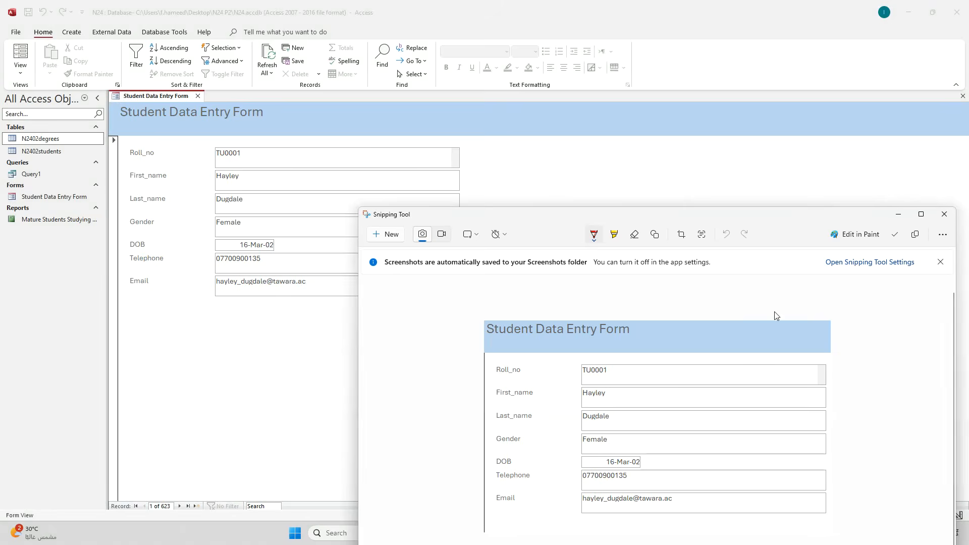
pyautogui.click(921, 214)
# Paste the form screenshot under Step 18 evidence in Word, moving that heading onto a new page.
pyautogui.click(629, 533)
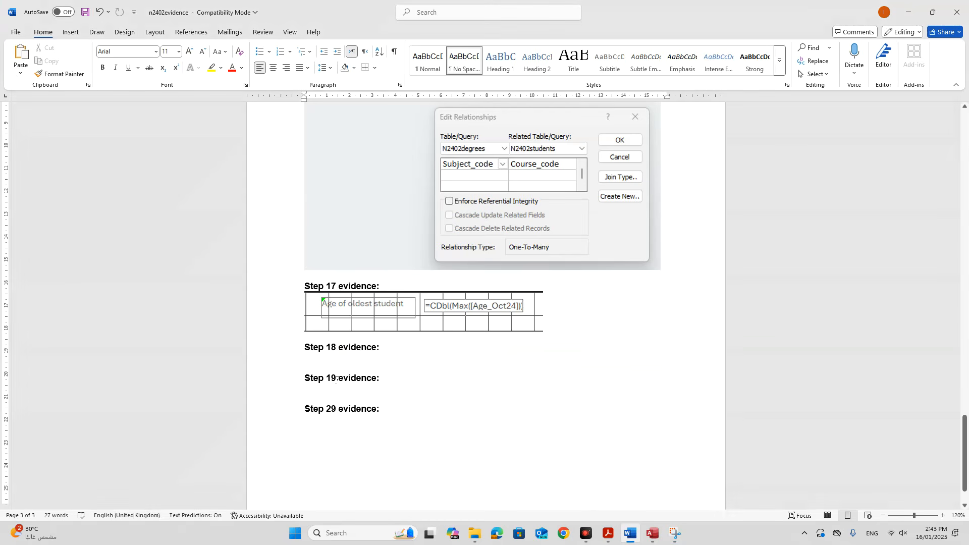
pyautogui.click(325, 360)
pyautogui.hotkey('ctrl', 'v')
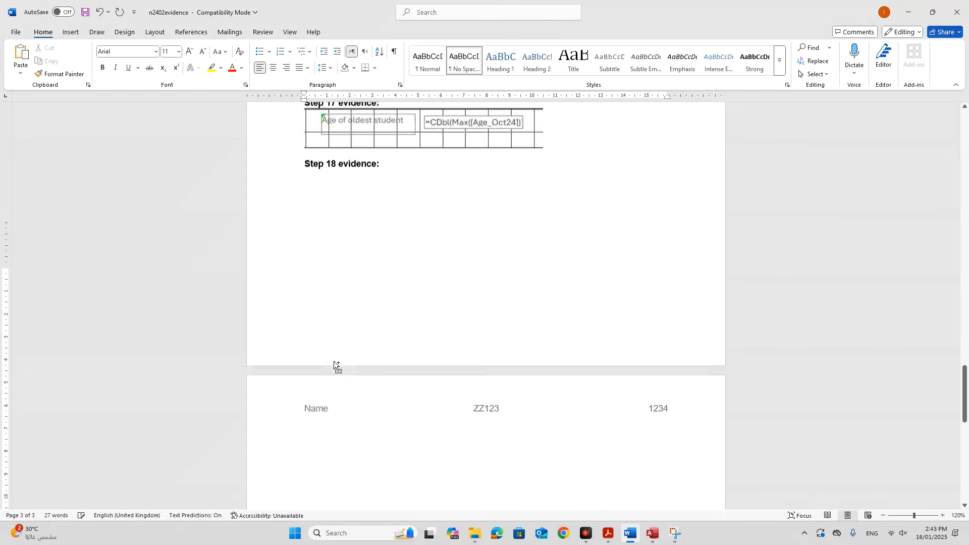
pyautogui.scroll(5, 323, 283)
pyautogui.click(302, 271)
pyautogui.press('Return')
pyautogui.press('Return')
pyautogui.press('Return')
pyautogui.press('Return')
pyautogui.press('Return')
pyautogui.press('Return')
pyautogui.press('Return')
pyautogui.press('Return')
pyautogui.press('Return')
pyautogui.press('Return')
pyautogui.press('Return')
pyautogui.press('Return')
pyautogui.press('Return')
pyautogui.press('Return')
pyautogui.press('Return')
pyautogui.scroll(-6, 286, 292)
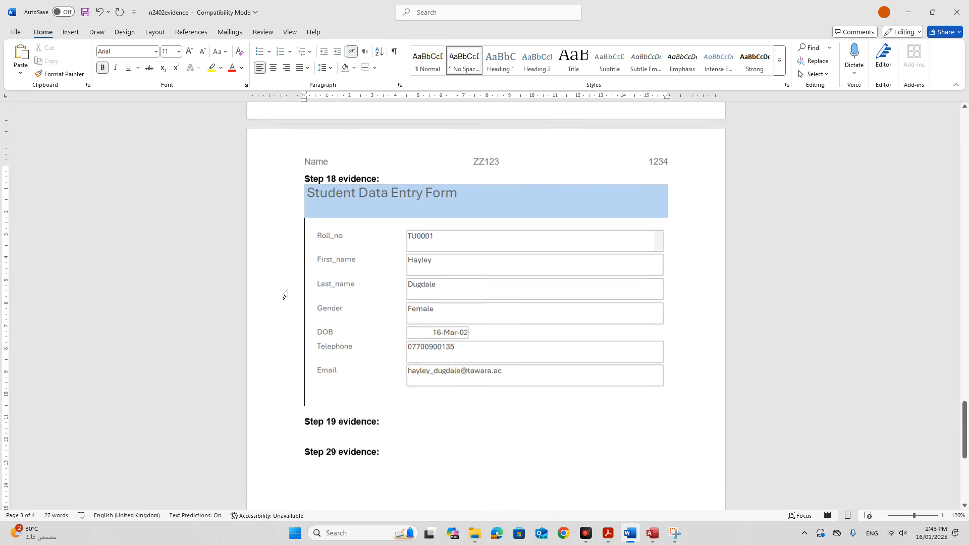
pyautogui.click(346, 430)
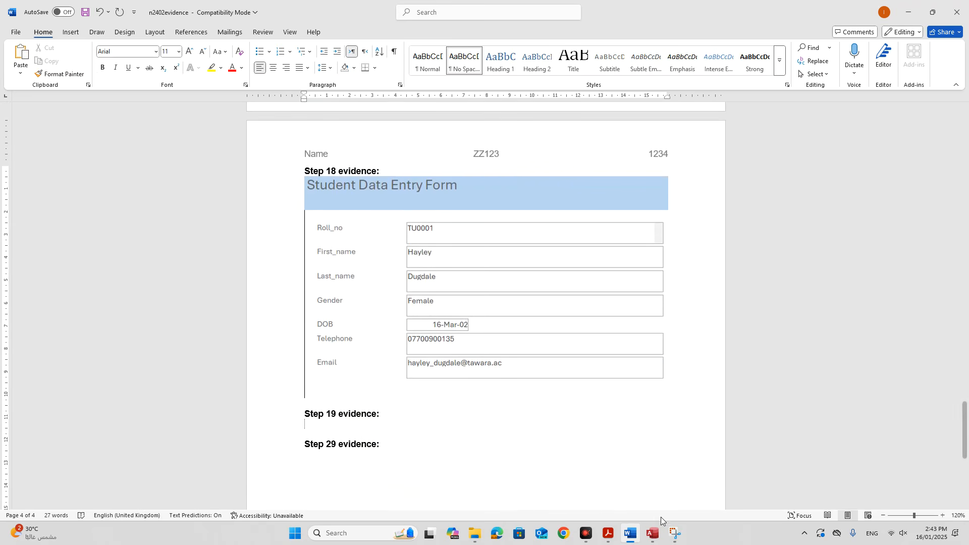
pyautogui.click(653, 533)
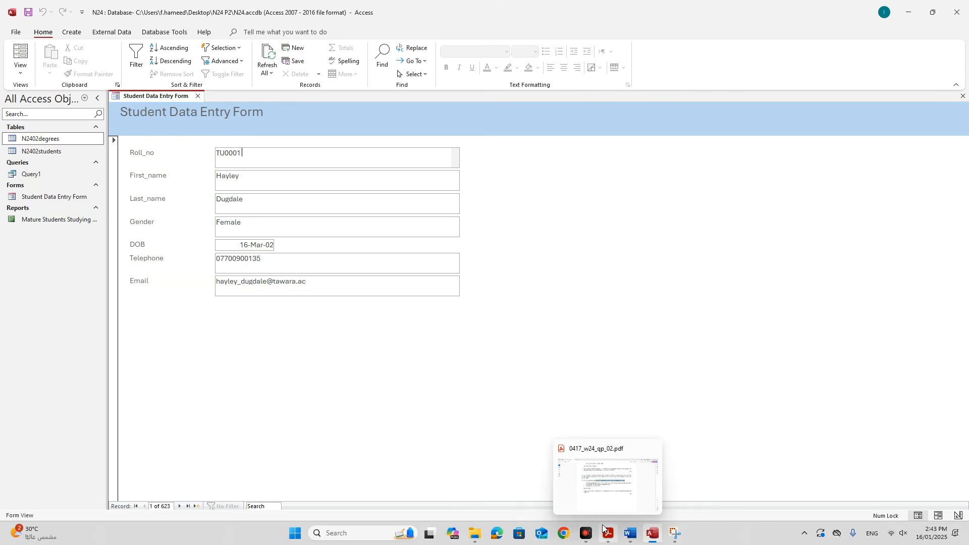
# Highlight the country codes file name in question 18 of the exam PDF.
pyautogui.click(608, 534)
pyautogui.scroll(-5, 281, 382)
pyautogui.scroll(-5, 279, 388)
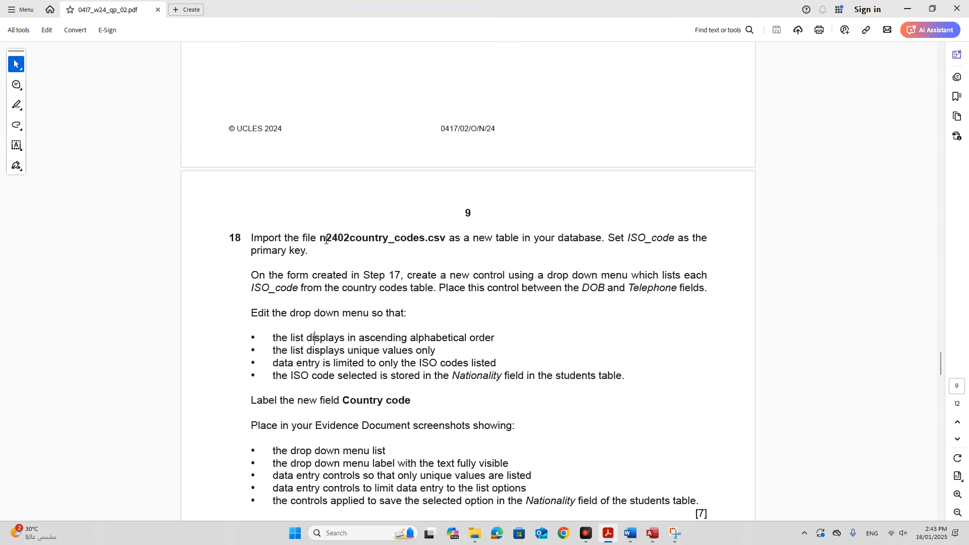
pyautogui.moveTo(328, 239); pyautogui.dragTo(313, 253)
pyautogui.click(653, 534)
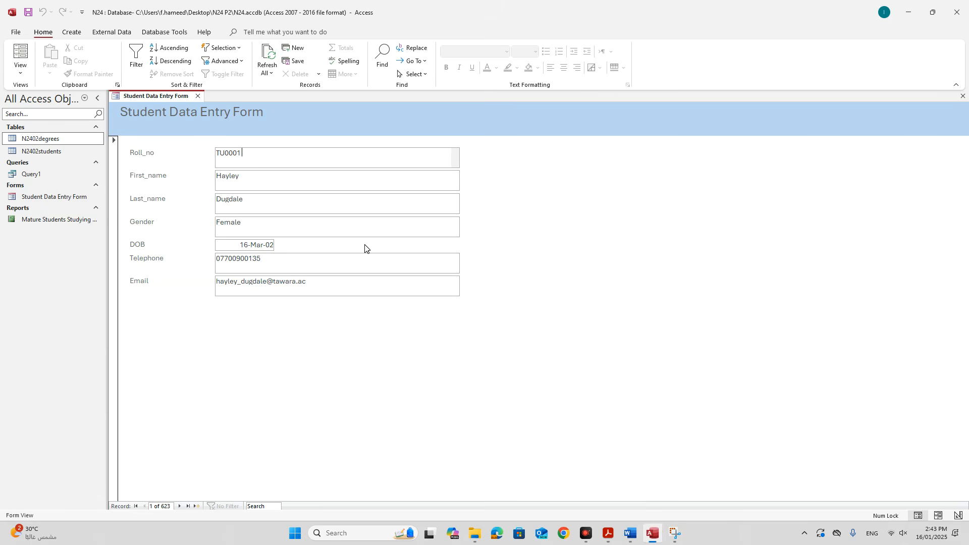
# Start a text-file import from External Data and select the n2402country_codes file.
pyautogui.click(108, 32)
pyautogui.click(30, 71)
pyautogui.moveTo(48, 93)
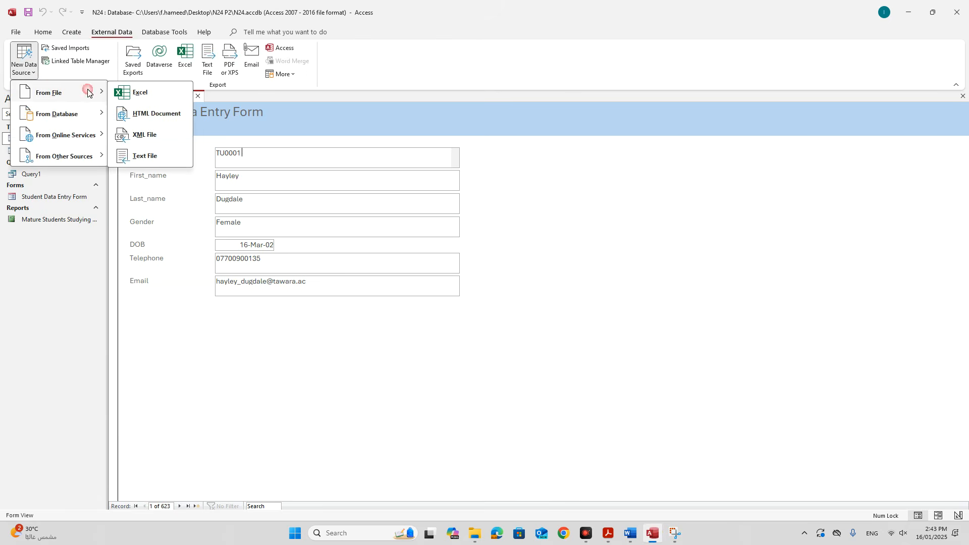
pyautogui.click(154, 155)
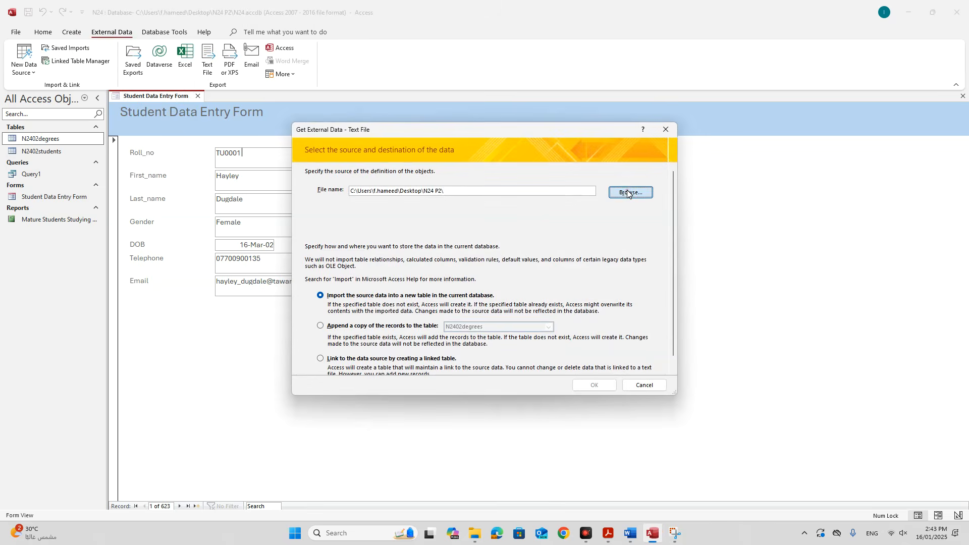
pyautogui.click(629, 193)
pyautogui.doubleClick(423, 218)
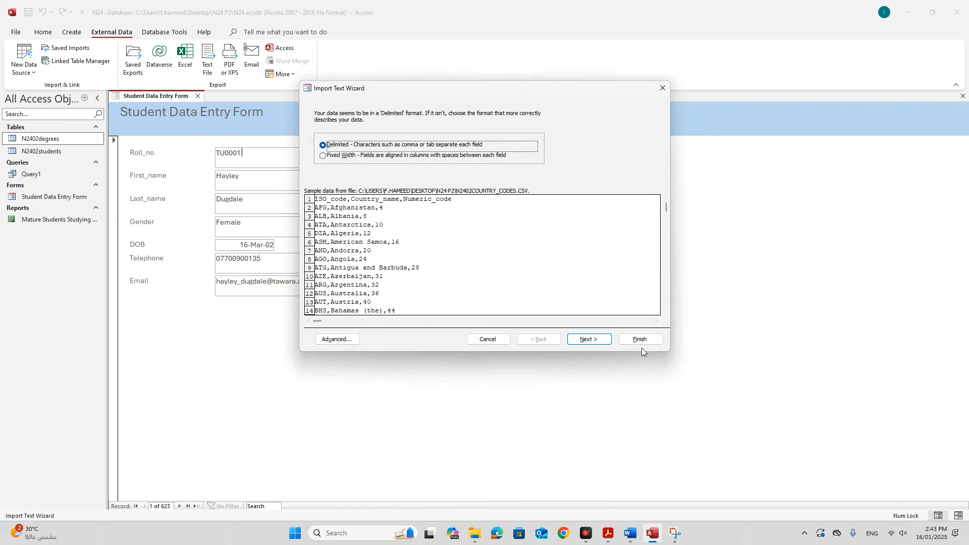
# Import it as delimited, with field names from the first row and ISO_code as primary key.
pyautogui.click(588, 340)
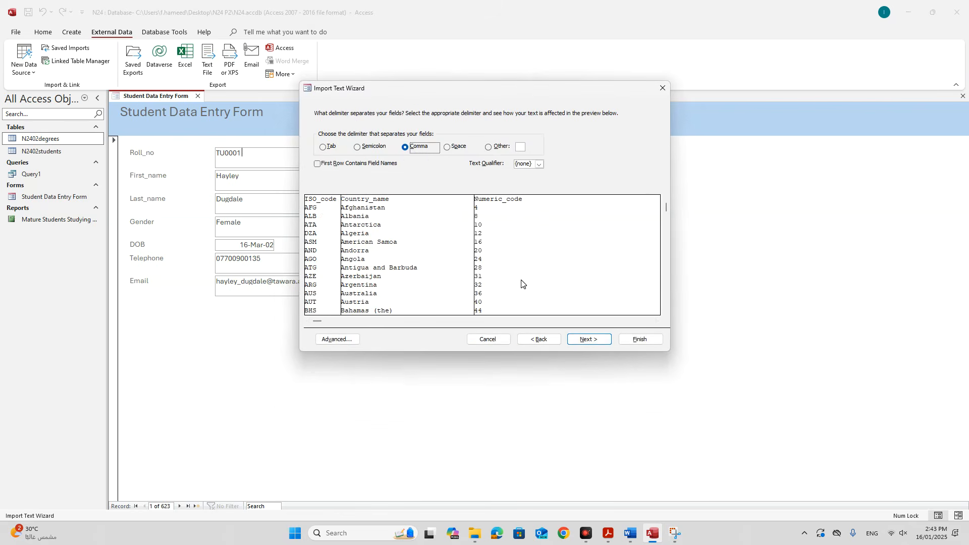
pyautogui.click(351, 165)
pyautogui.click(584, 340)
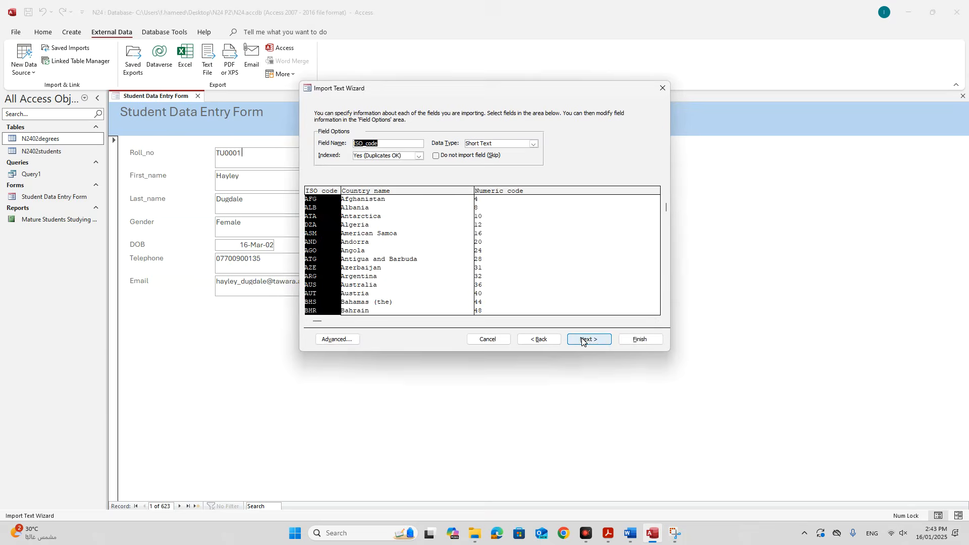
pyautogui.click(585, 339)
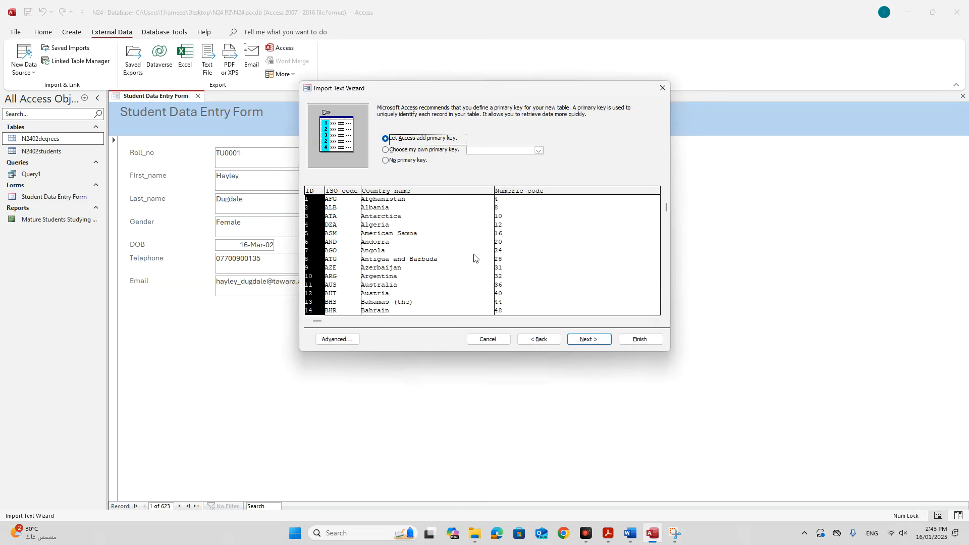
pyautogui.click(422, 153)
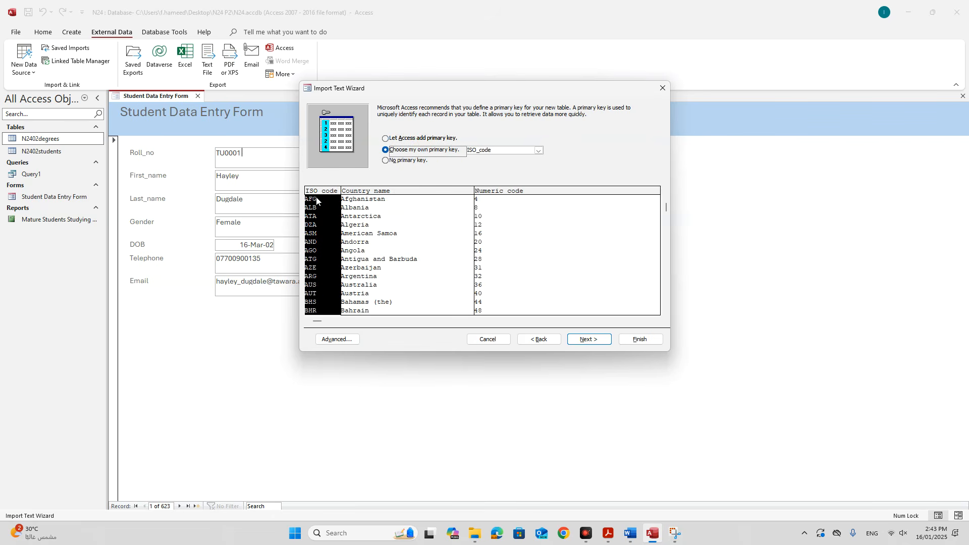
pyautogui.click(588, 340)
pyautogui.click(628, 339)
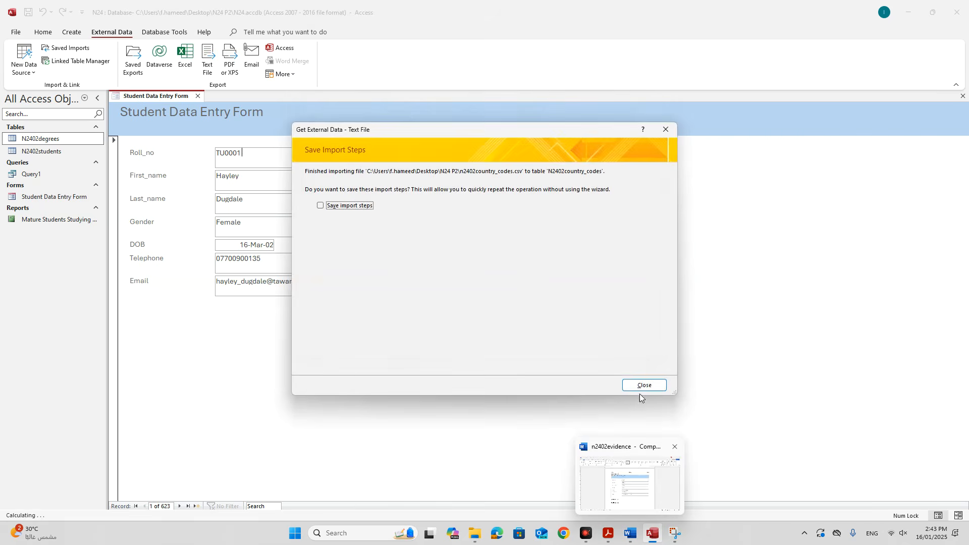
pyautogui.click(636, 379)
pyautogui.click(609, 533)
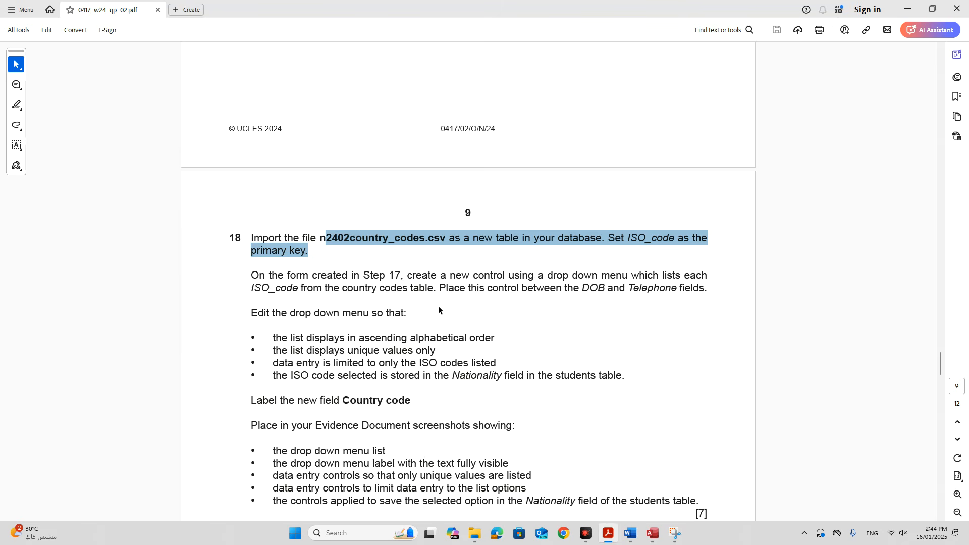
# Highlight question 18's text on the new drop-down control and where it must be placed.
pyautogui.click(484, 303)
pyautogui.moveTo(359, 277); pyautogui.dragTo(425, 290)
pyautogui.scroll(-2, 357, 352)
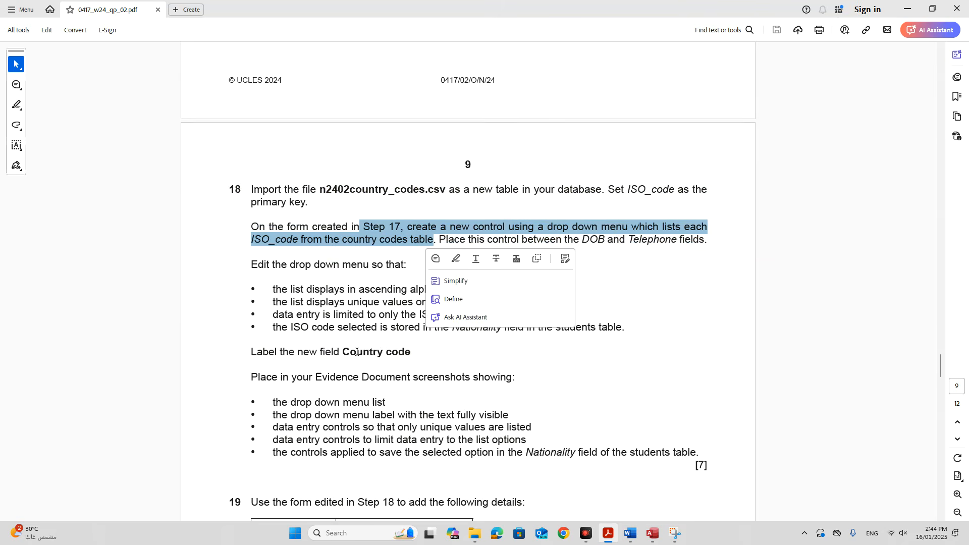
pyautogui.click(444, 364)
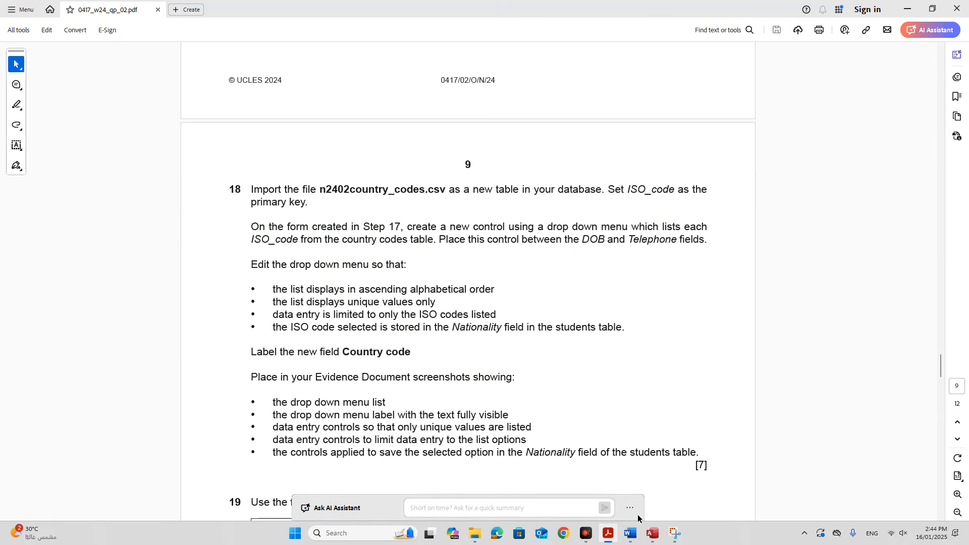
pyautogui.moveTo(497, 239); pyautogui.dragTo(695, 241)
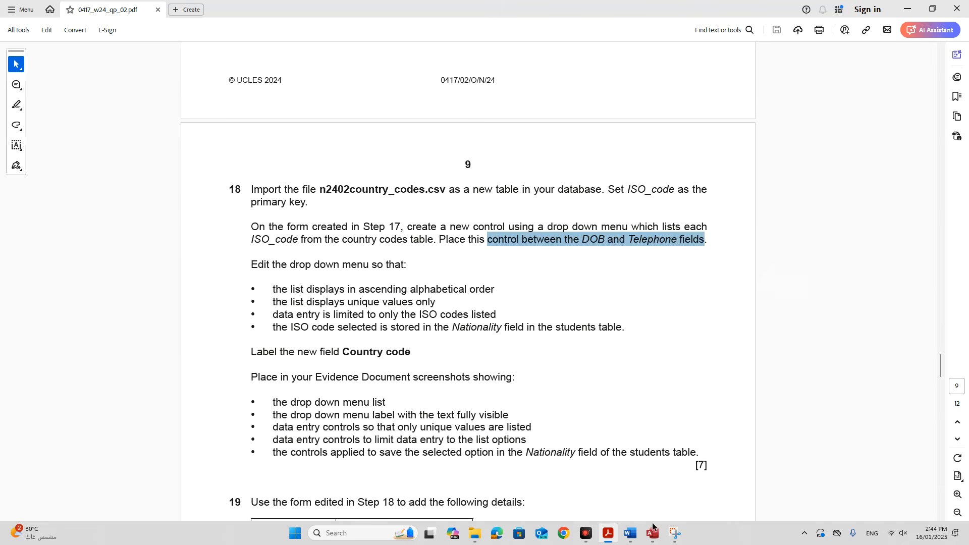
pyautogui.click(652, 533)
pyautogui.rightClick(168, 96)
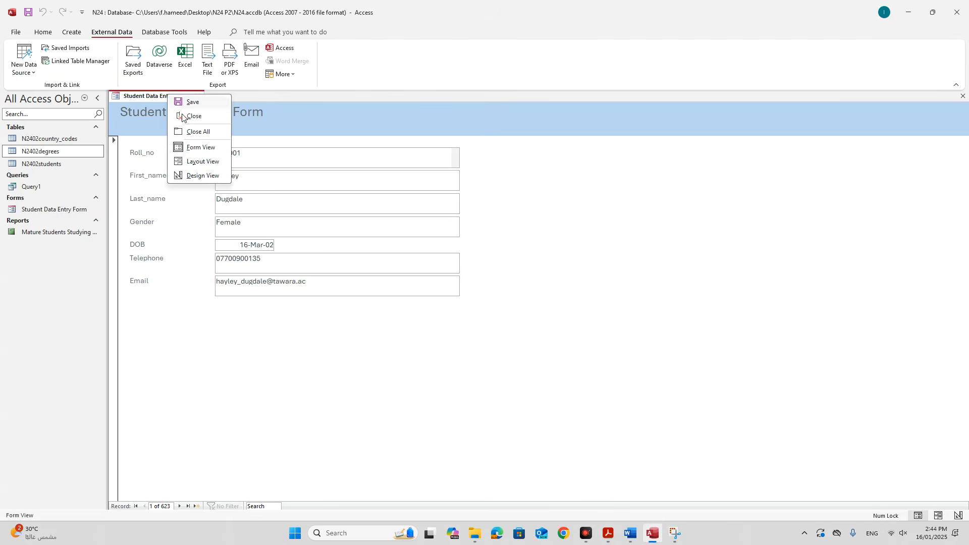
# In Design View, enlarge the Detail section, lower Telephone and Email, and draw a combo box below DOB.
pyautogui.click(197, 178)
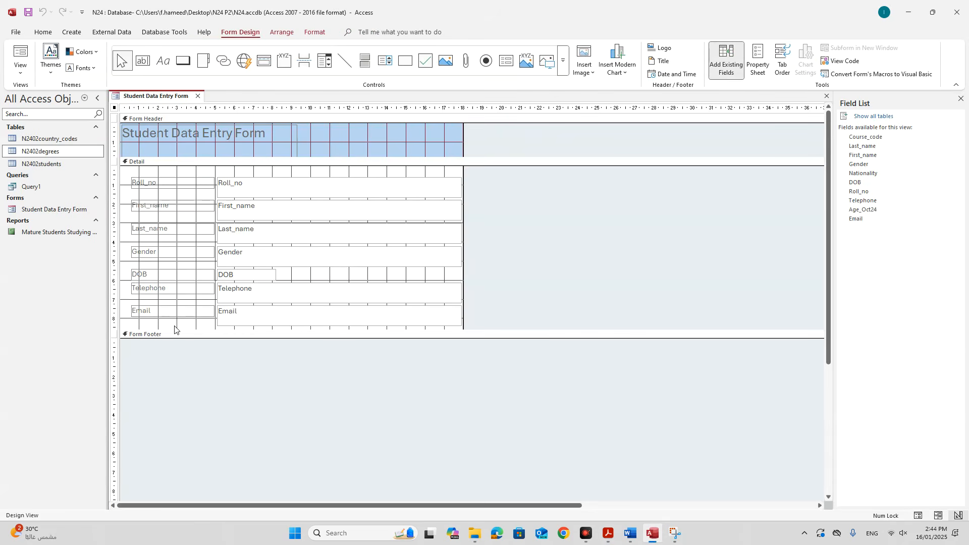
pyautogui.moveTo(172, 330); pyautogui.dragTo(177, 382)
pyautogui.moveTo(182, 346); pyautogui.dragTo(271, 346)
pyautogui.click(259, 307)
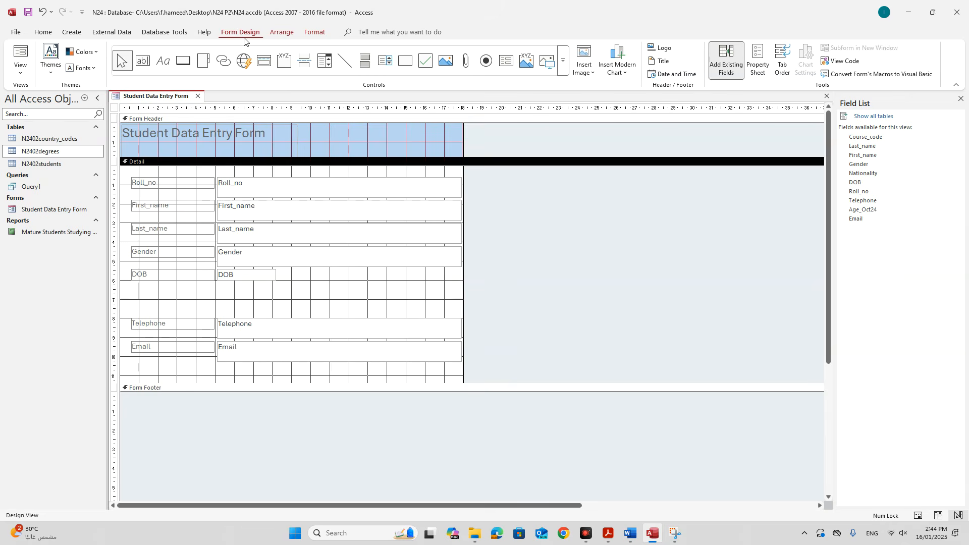
pyautogui.click(325, 61)
pyautogui.moveTo(216, 288); pyautogui.dragTo(272, 316)
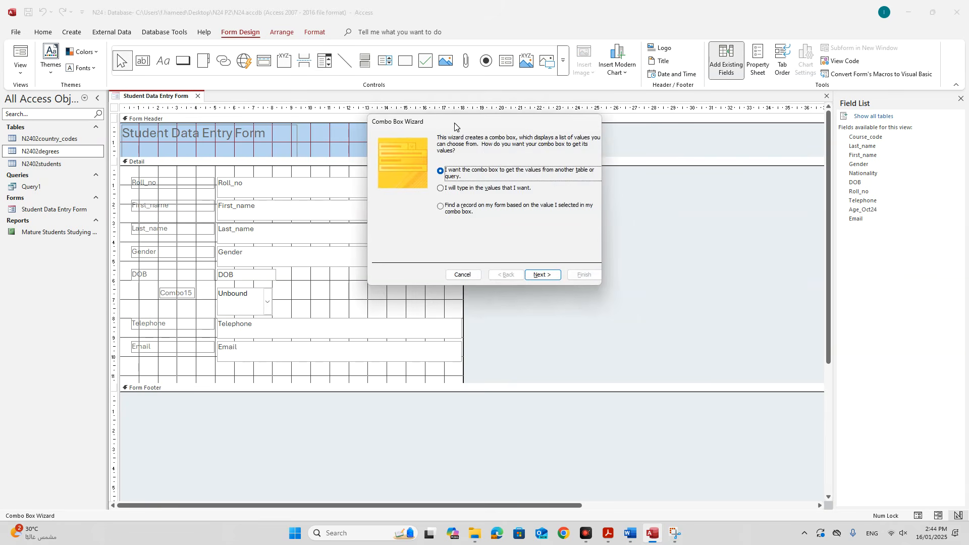
# Choose to take the combo box values from the N2402country_codes table.
pyautogui.moveTo(454, 126); pyautogui.dragTo(418, 212)
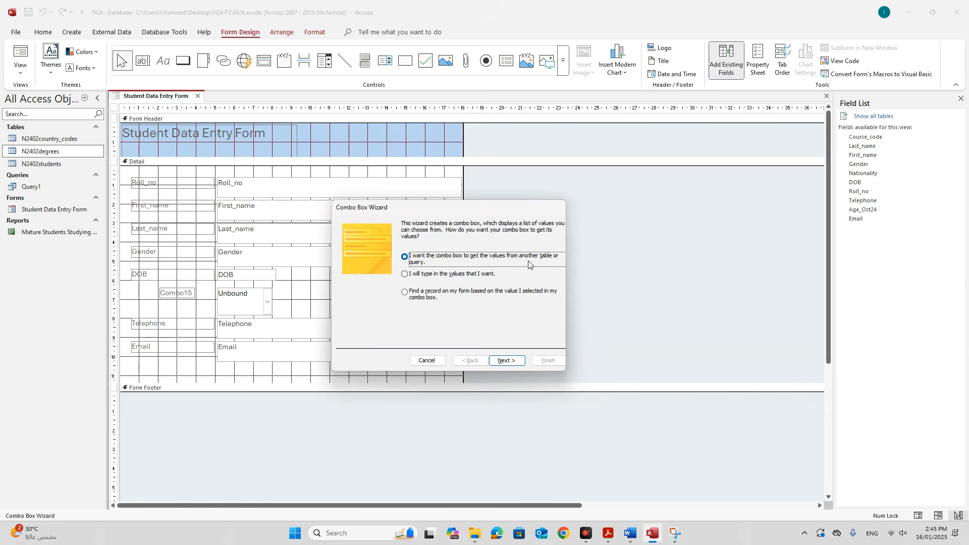
pyautogui.click(514, 359)
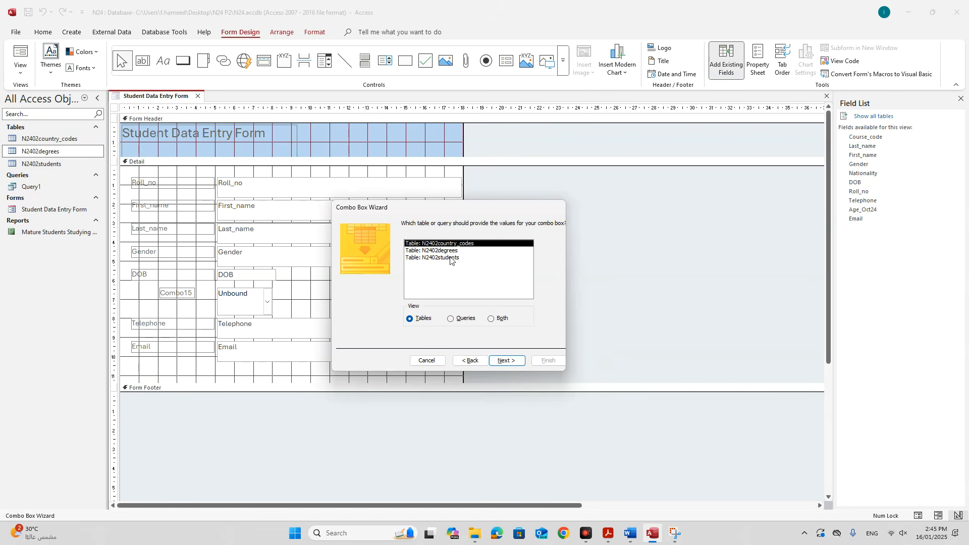
pyautogui.click(497, 360)
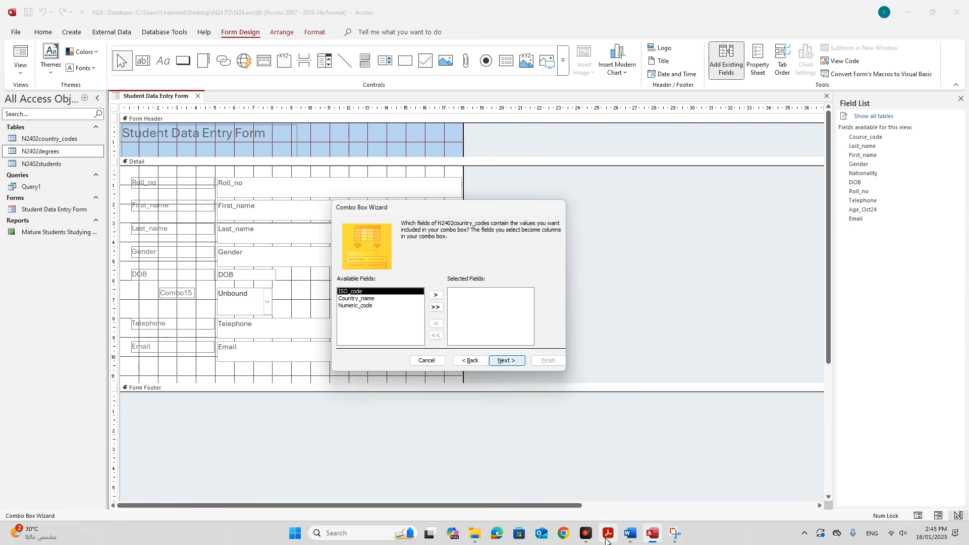
pyautogui.click(608, 533)
pyautogui.click(539, 238)
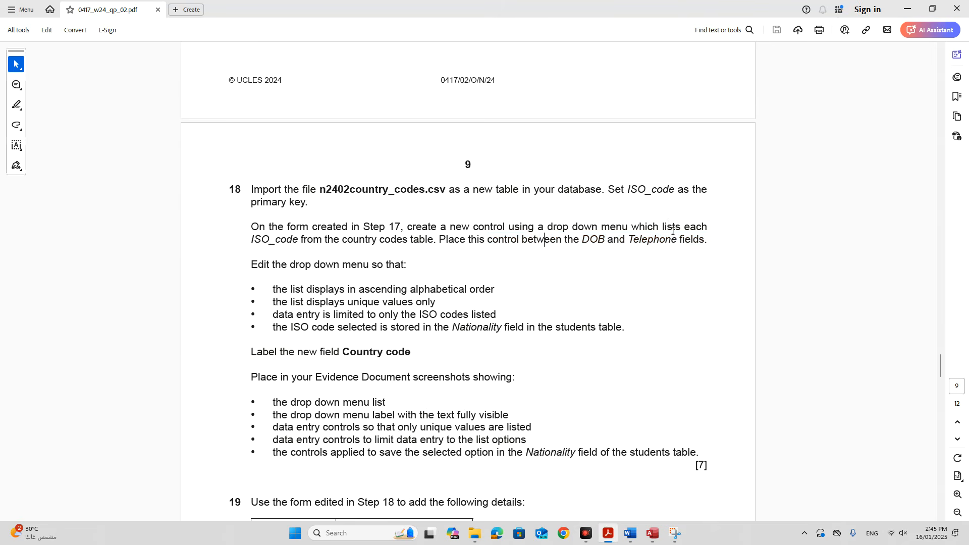
pyautogui.moveTo(249, 239); pyautogui.dragTo(294, 240)
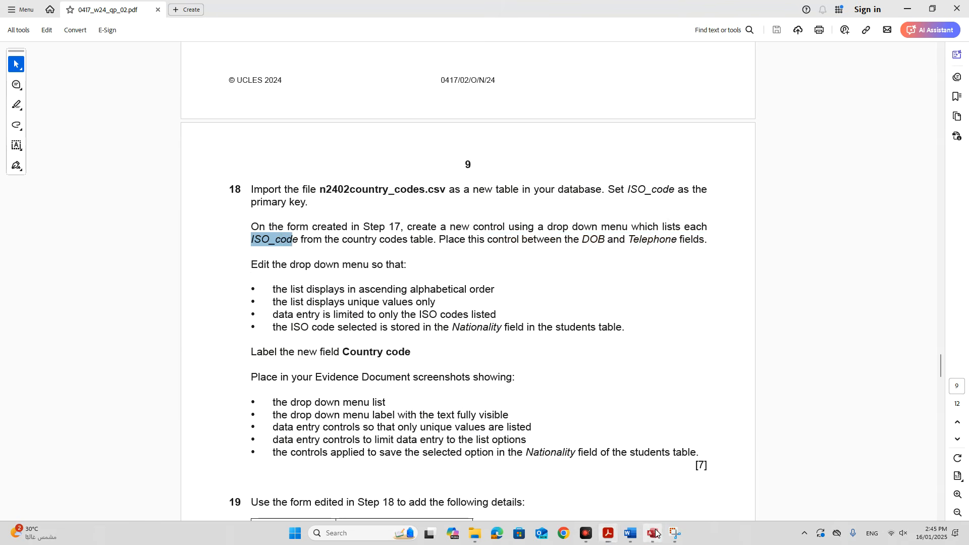
pyautogui.click(652, 533)
# Add the ISO_code field, sort ascending by ISO_code, and accept the column width.
pyautogui.click(435, 299)
pyautogui.click(512, 362)
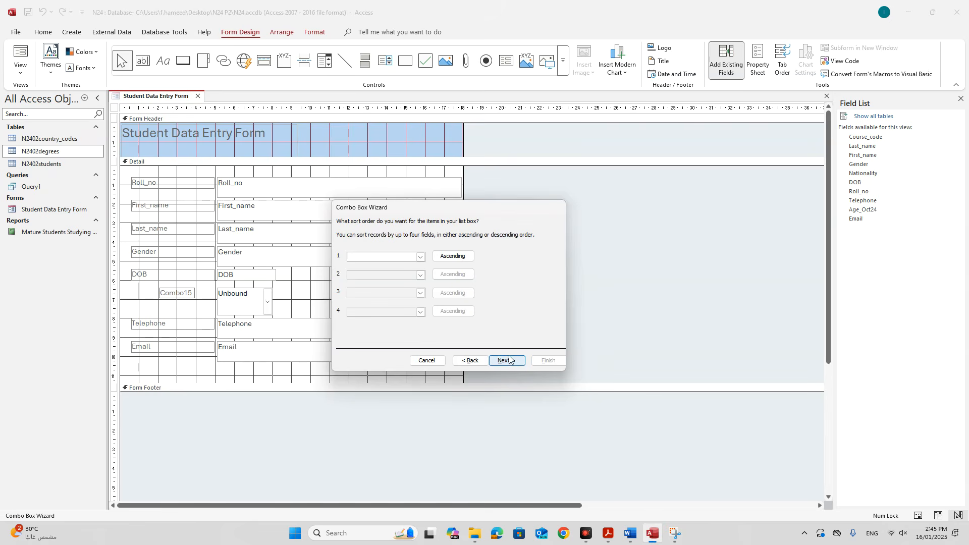
pyautogui.click(420, 258)
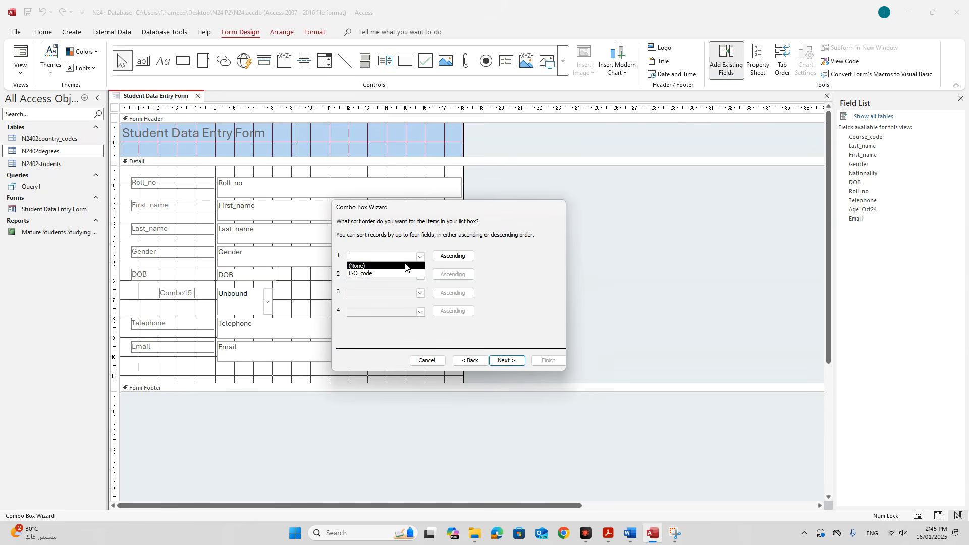
pyautogui.click(402, 271)
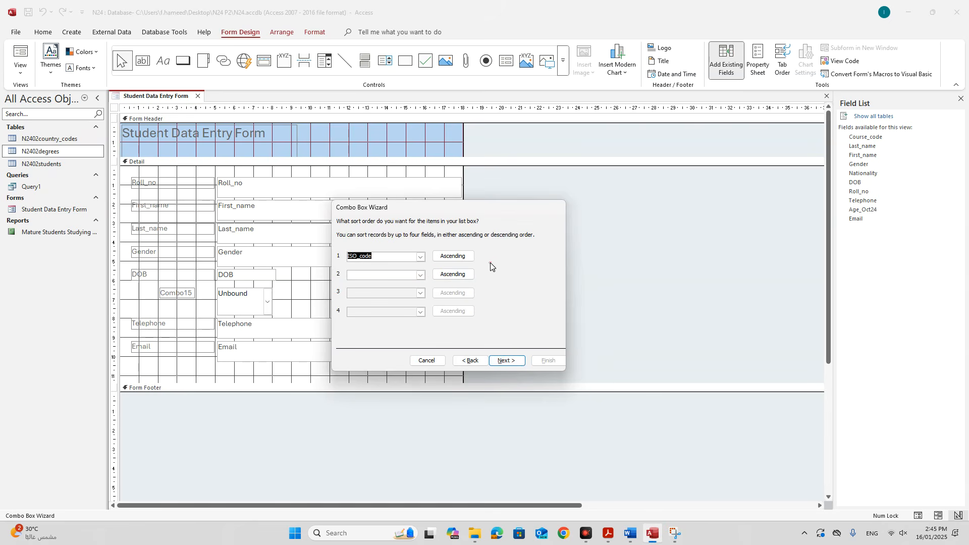
pyautogui.click(608, 534)
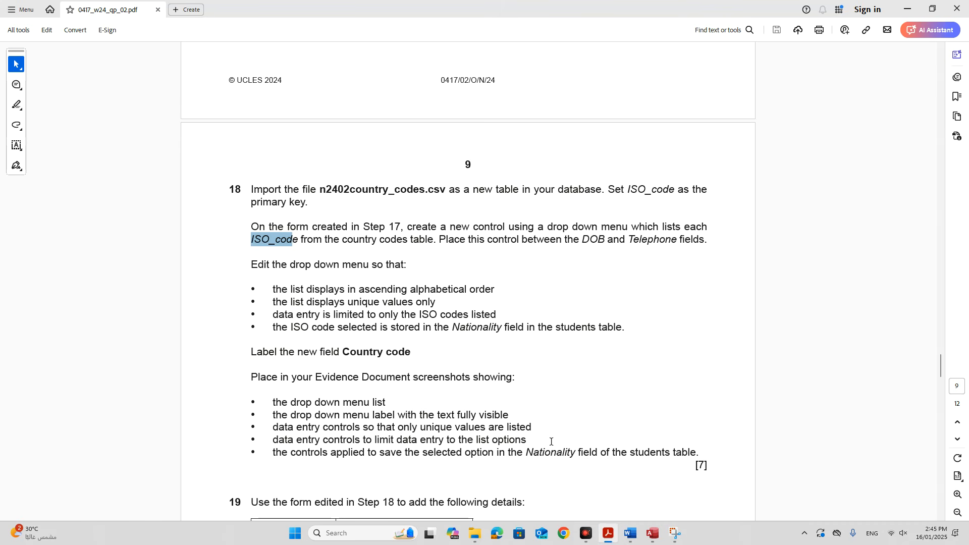
pyautogui.click(653, 534)
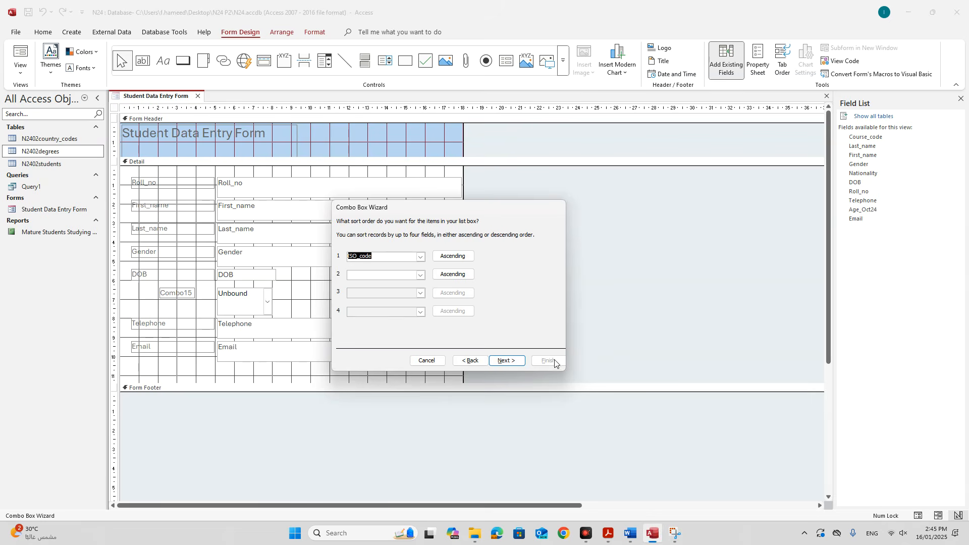
pyautogui.click(522, 361)
pyautogui.scroll(-3, 386, 299)
pyautogui.scroll(-3, 387, 300)
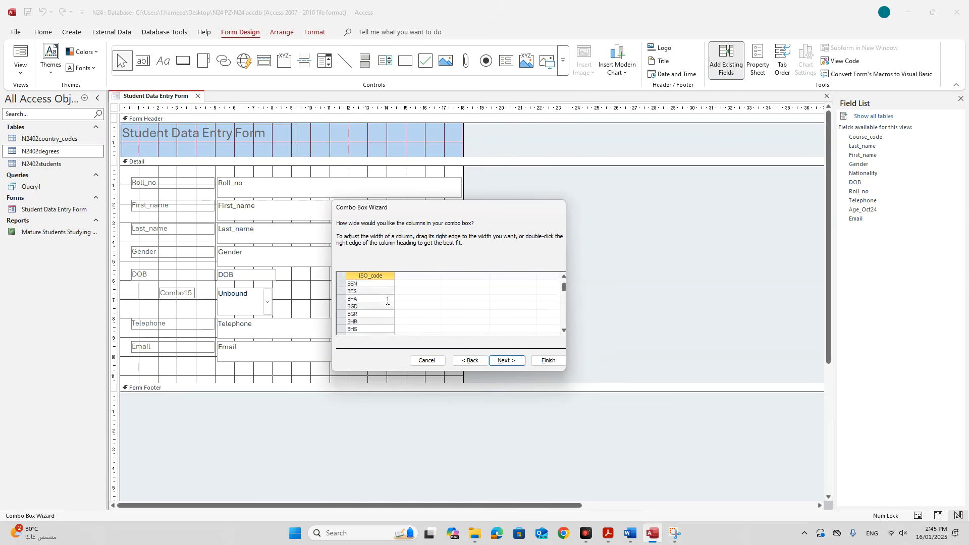
pyautogui.scroll(4, 387, 301)
pyautogui.click(503, 360)
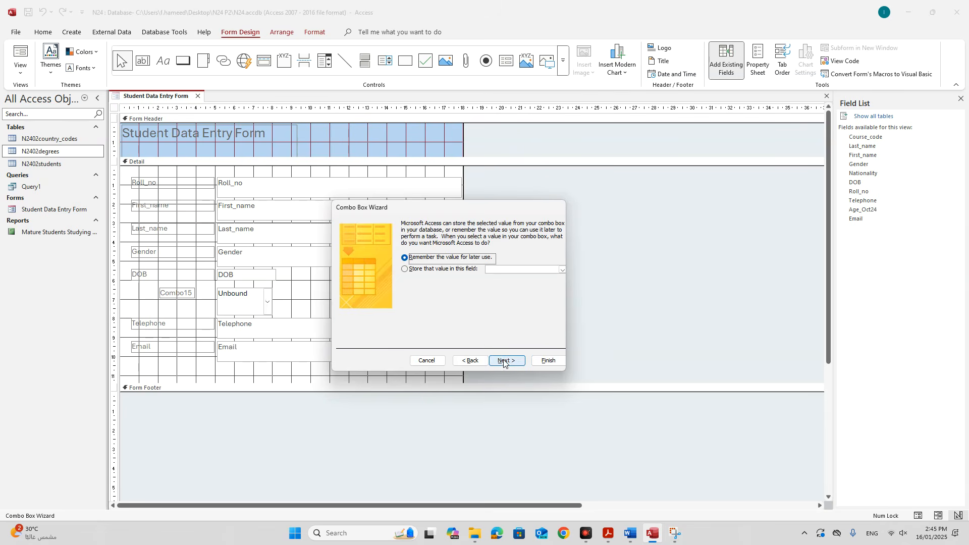
# Choose to store the value in a field, then check the exam's ascending-order, unique, limit-to-list and Nationality requirements.
pyautogui.click(448, 271)
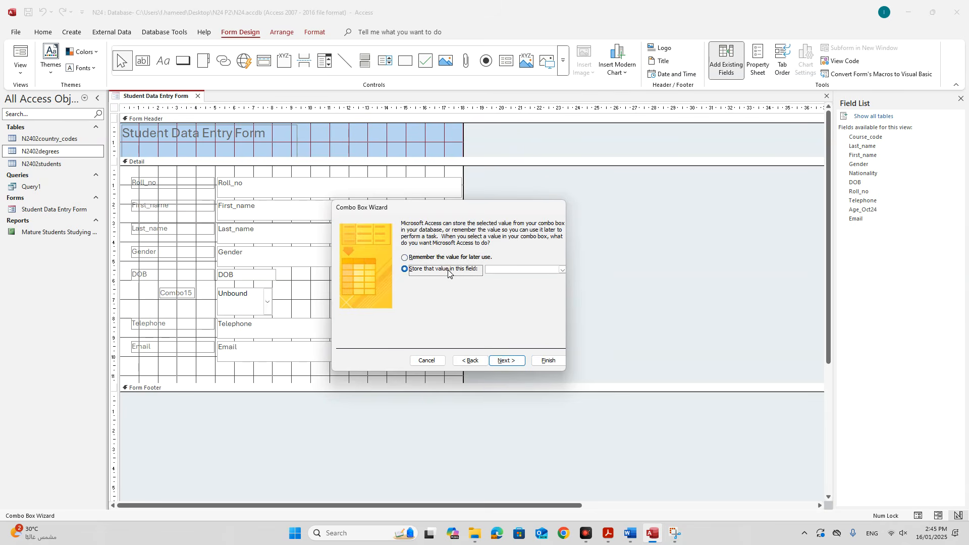
pyautogui.click(608, 531)
pyautogui.click(539, 273)
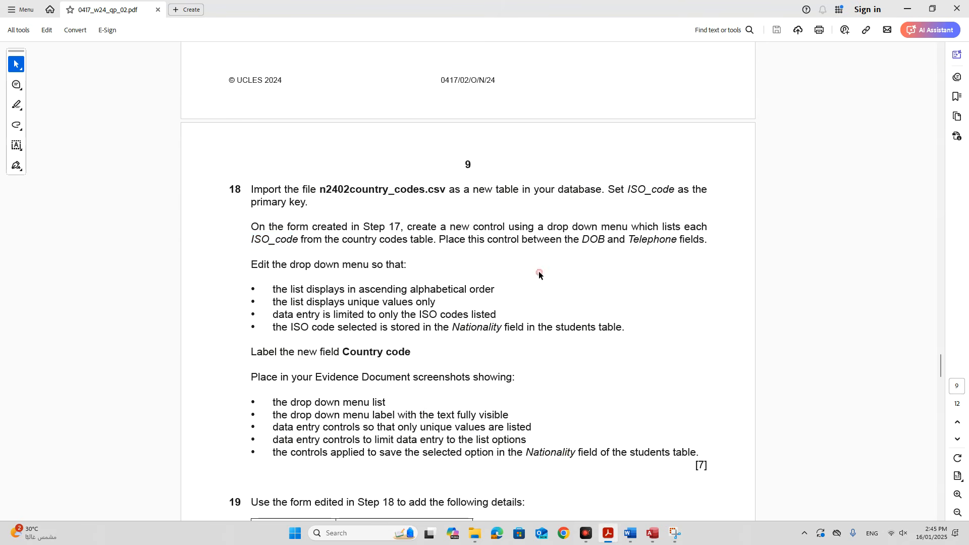
pyautogui.moveTo(276, 287); pyautogui.dragTo(493, 283)
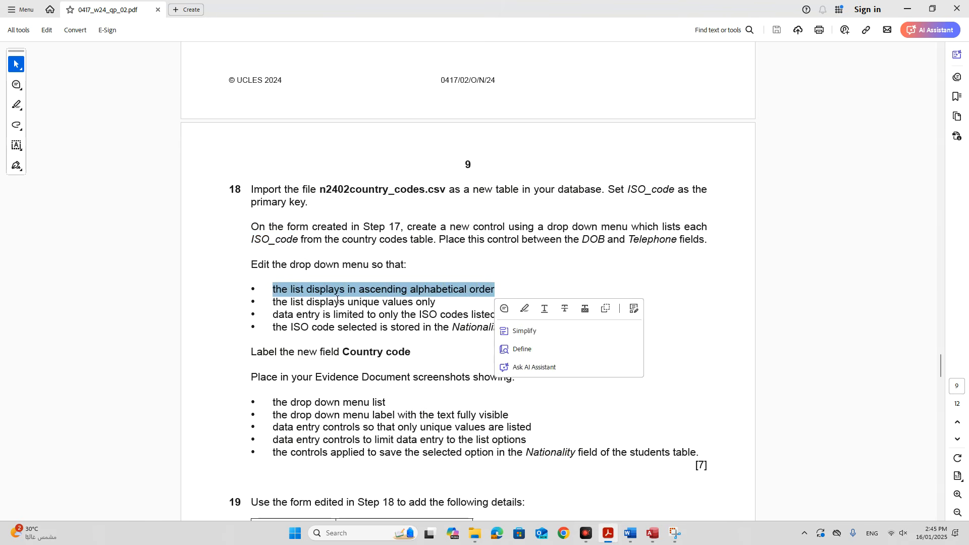
pyautogui.moveTo(286, 304); pyautogui.dragTo(436, 302)
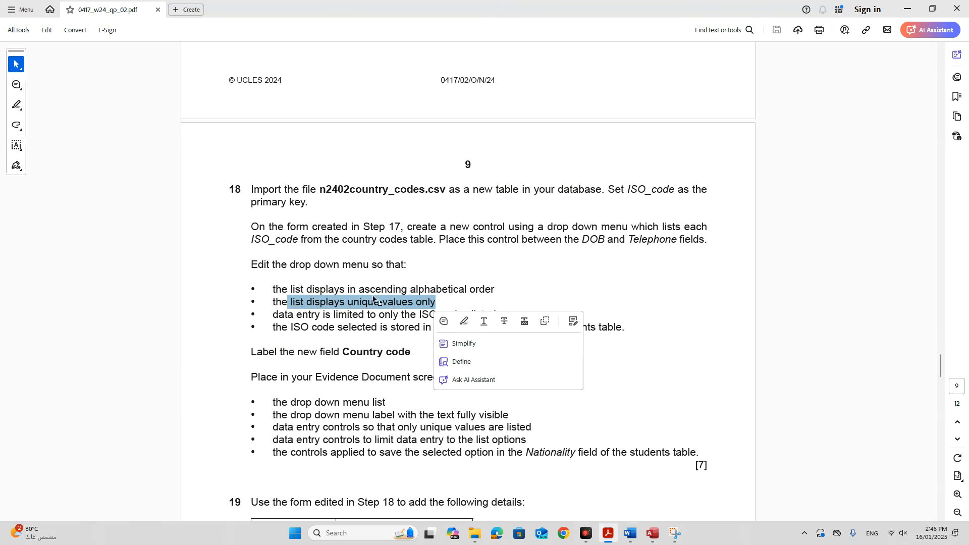
pyautogui.click(353, 344)
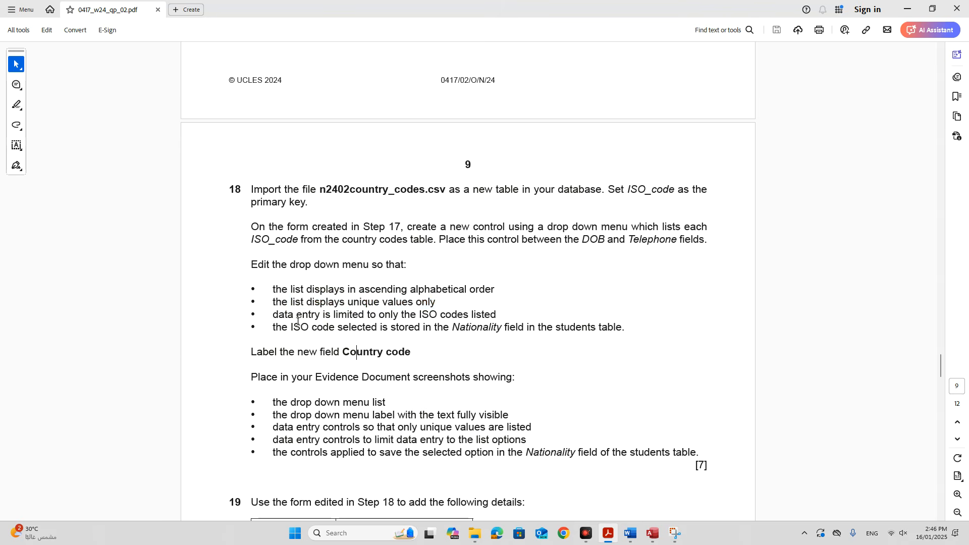
pyautogui.moveTo(278, 315); pyautogui.dragTo(494, 315)
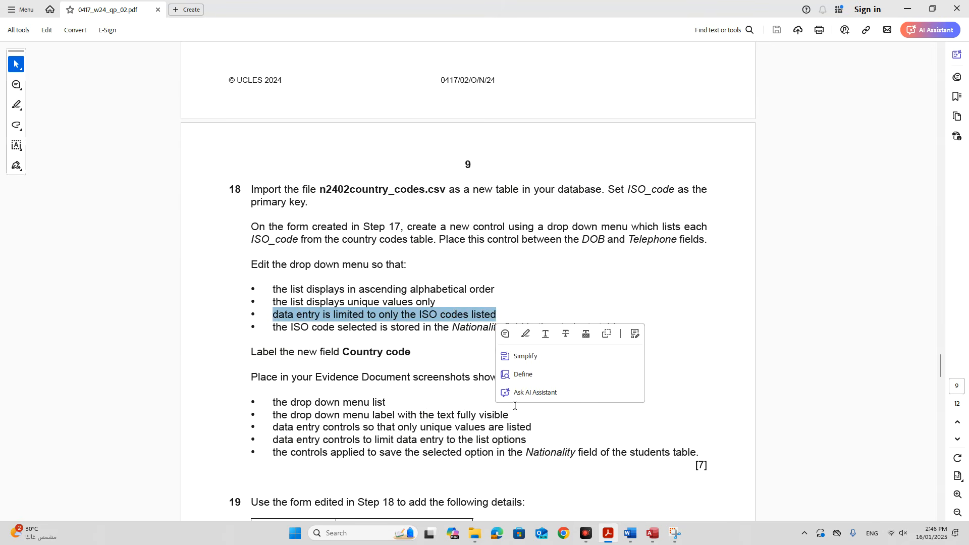
pyautogui.click(324, 334)
pyautogui.moveTo(312, 327); pyautogui.dragTo(523, 328)
# Store the selected country code in the Nationality field and continue.
pyautogui.click(652, 533)
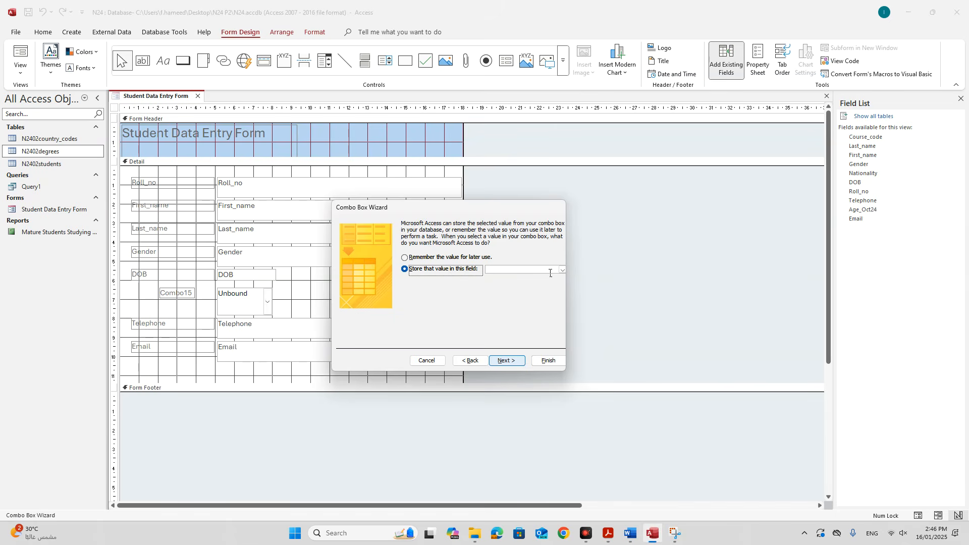
pyautogui.click(562, 270)
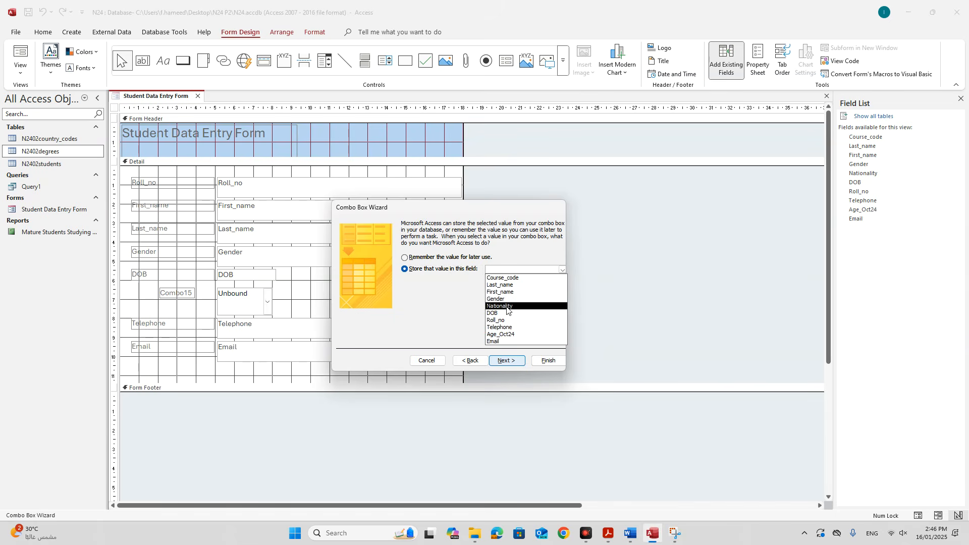
pyautogui.click(504, 305)
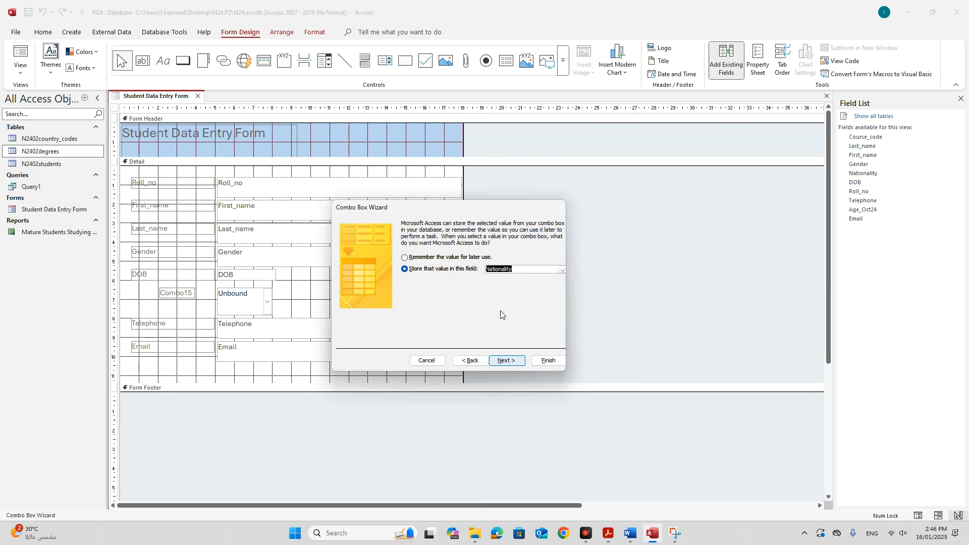
pyautogui.click(507, 360)
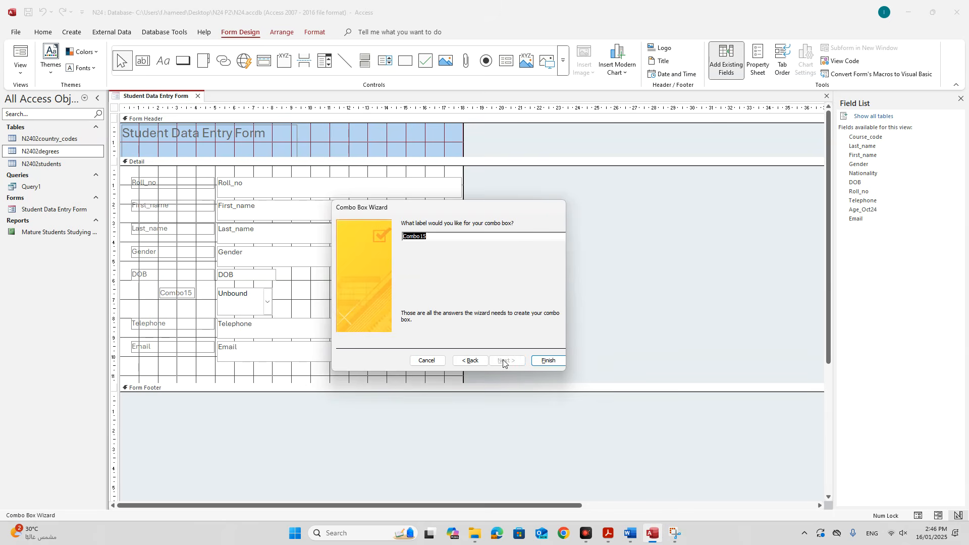
# Label the drop-down 'Country code', copied from the exam paper, and finish the wizard.
pyautogui.click(608, 533)
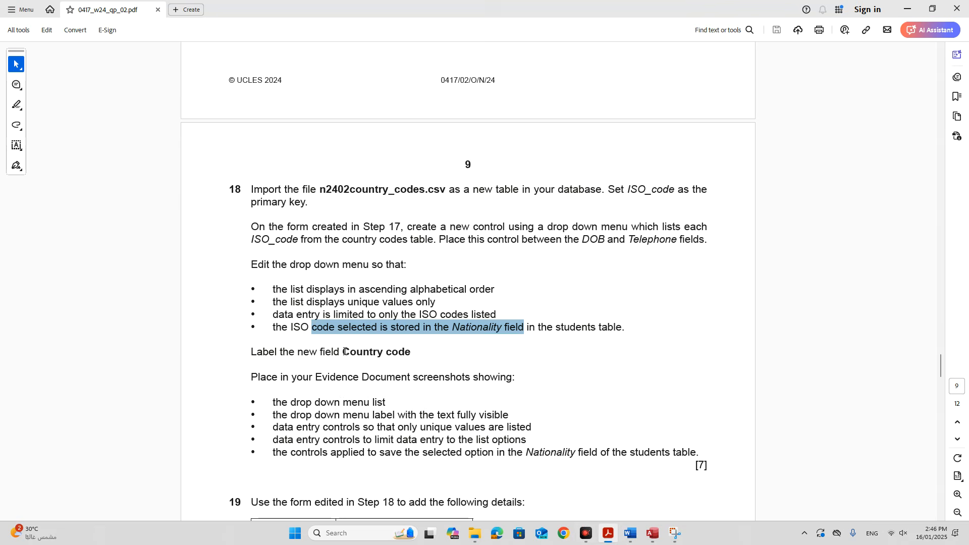
pyautogui.moveTo(343, 351); pyautogui.dragTo(402, 354)
pyautogui.hotkey('ctrl', 'c')
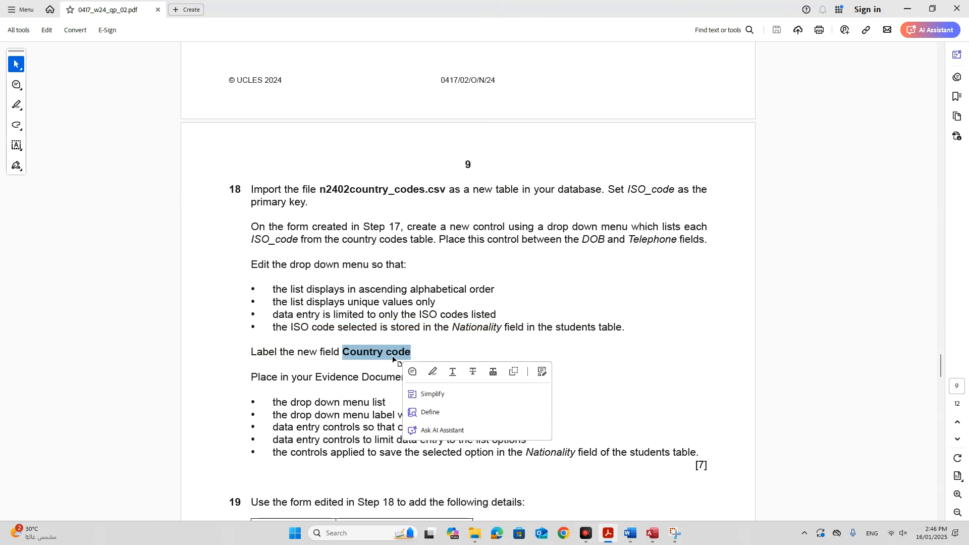
pyautogui.click(648, 536)
pyautogui.hotkey('ctrl', 'v')
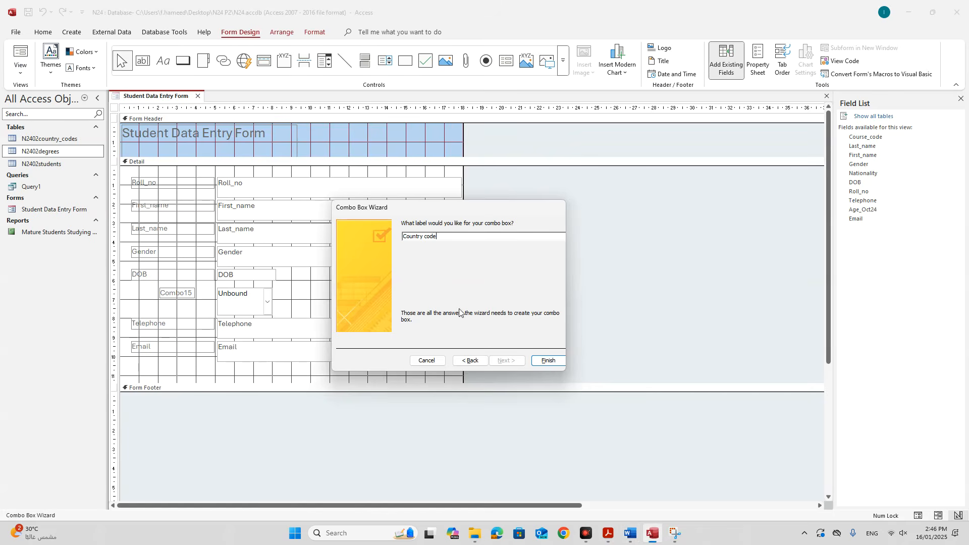
pyautogui.click(548, 360)
# Move the Country code label left to align it with the drop-down.
pyautogui.click(379, 309)
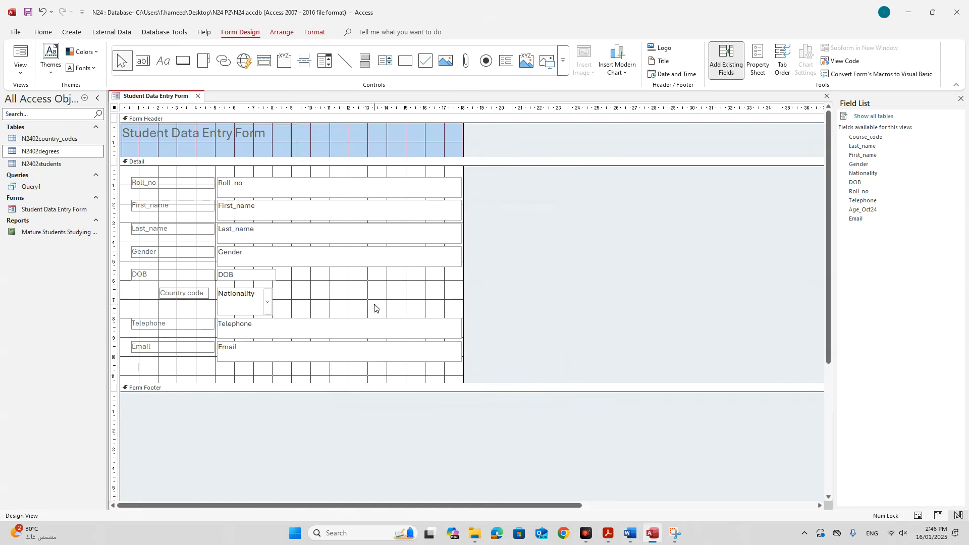
pyautogui.click(194, 295)
pyautogui.moveTo(160, 287); pyautogui.dragTo(131, 287)
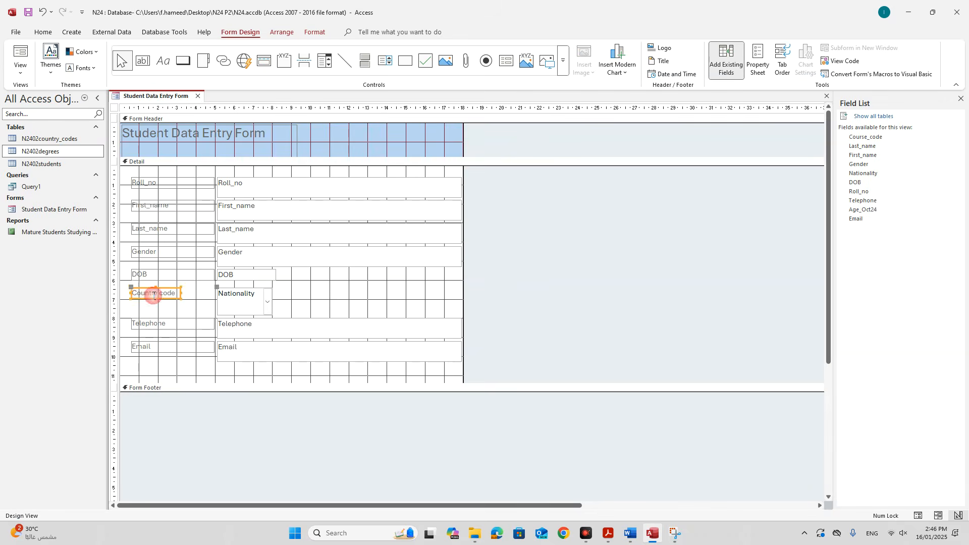
pyautogui.click(313, 298)
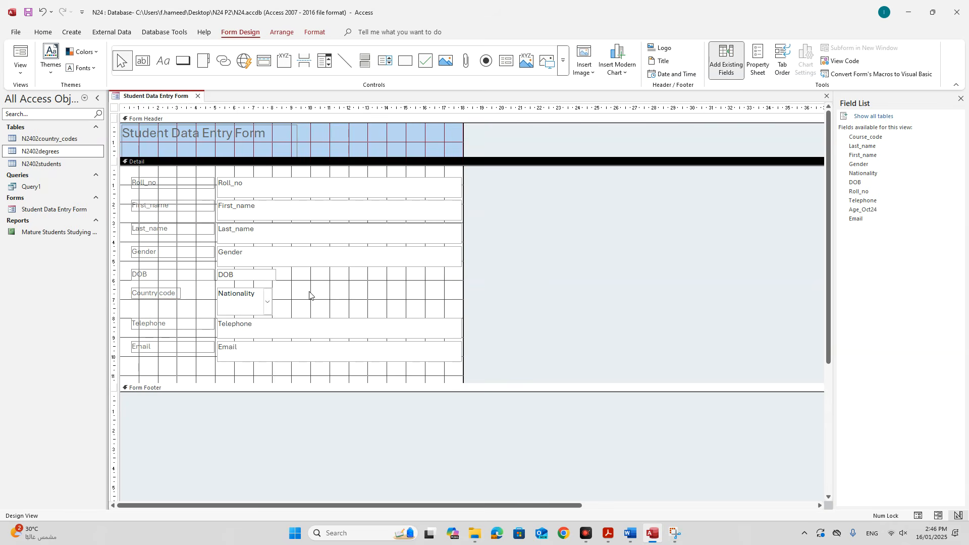
# Switch the form to Form View and try the Country code drop-down list.
pyautogui.rightClick(168, 99)
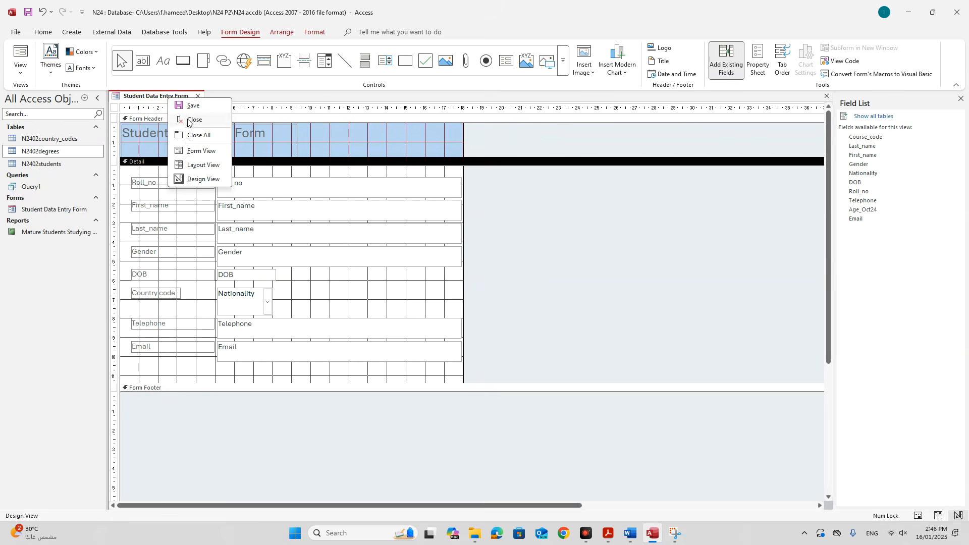
pyautogui.click(201, 151)
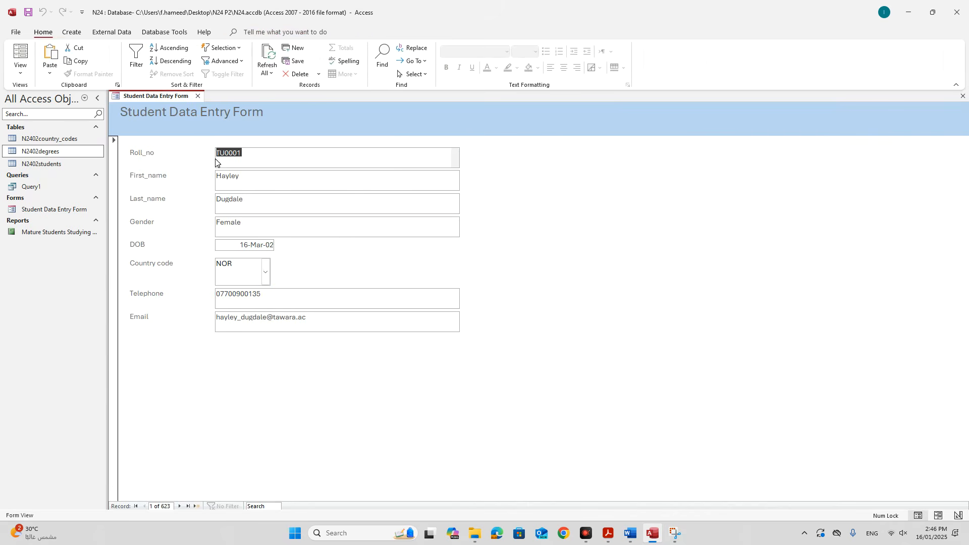
pyautogui.click(266, 274)
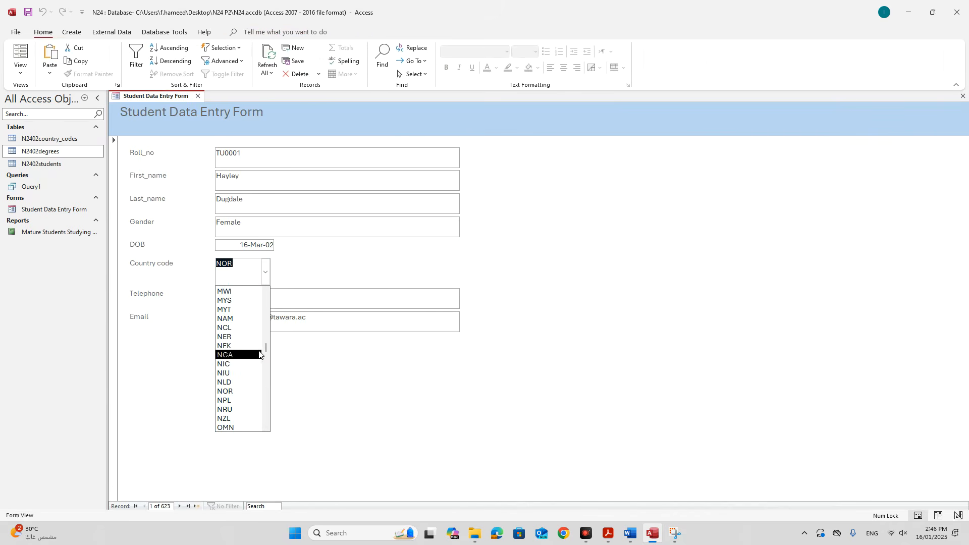
pyautogui.moveTo(266, 347); pyautogui.dragTo(266, 298)
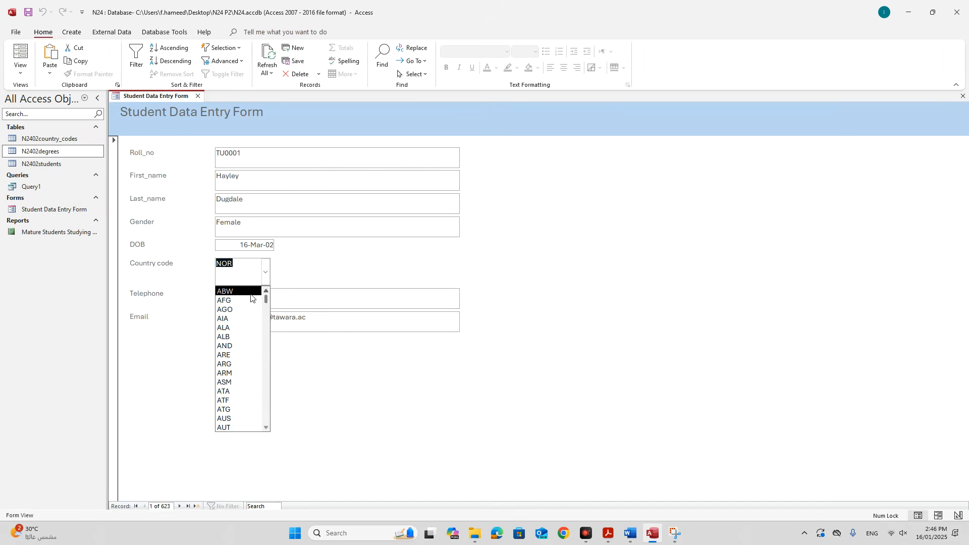
pyautogui.click(526, 245)
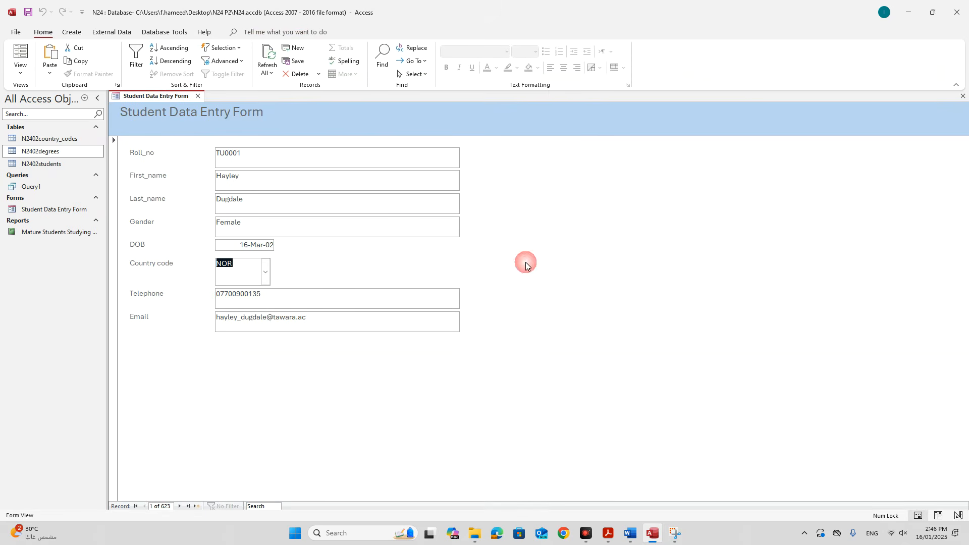
# Mark the label requirement in the exam paper, then reopen the Country code list scrolled to ABW.
pyautogui.click(608, 533)
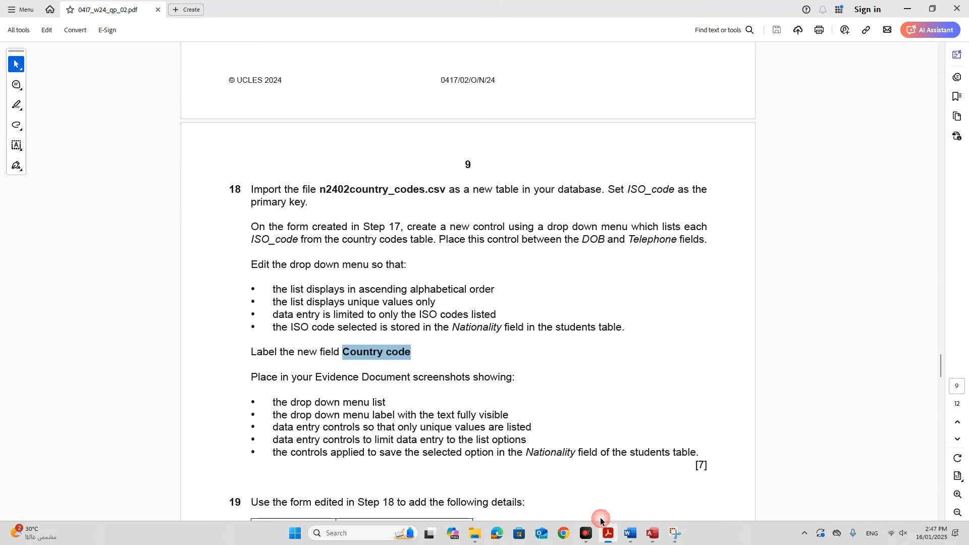
pyautogui.scroll(-3, 512, 389)
pyautogui.scroll(-2, 513, 389)
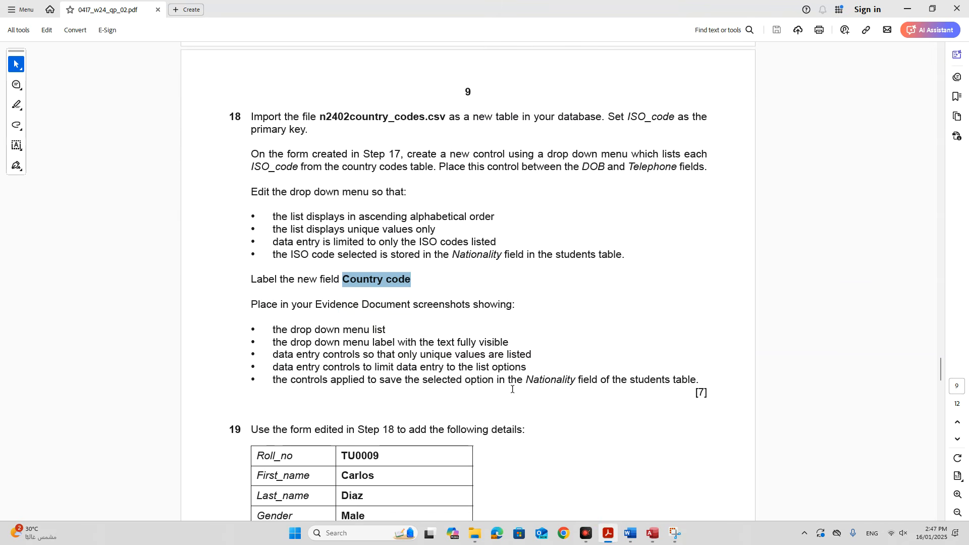
pyautogui.click(399, 366)
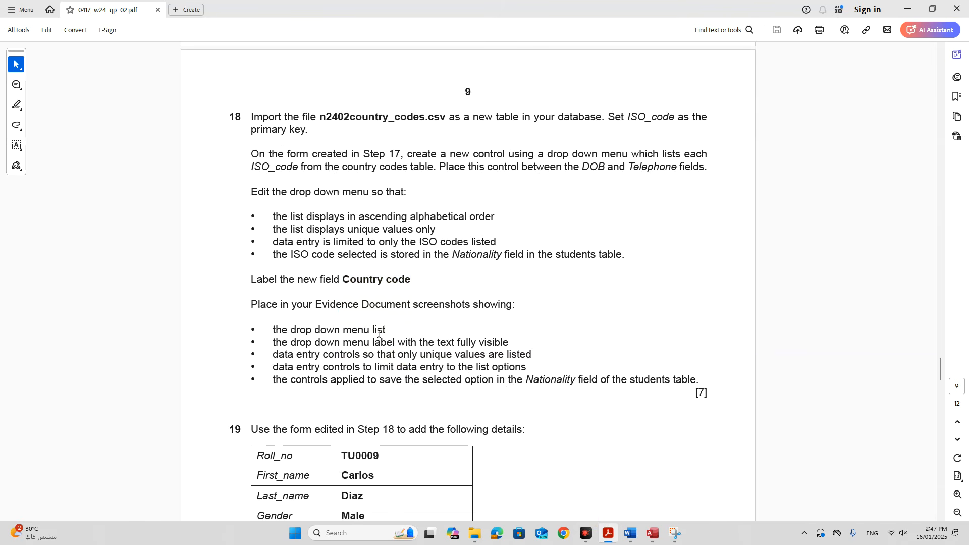
pyautogui.moveTo(314, 342); pyautogui.dragTo(510, 342)
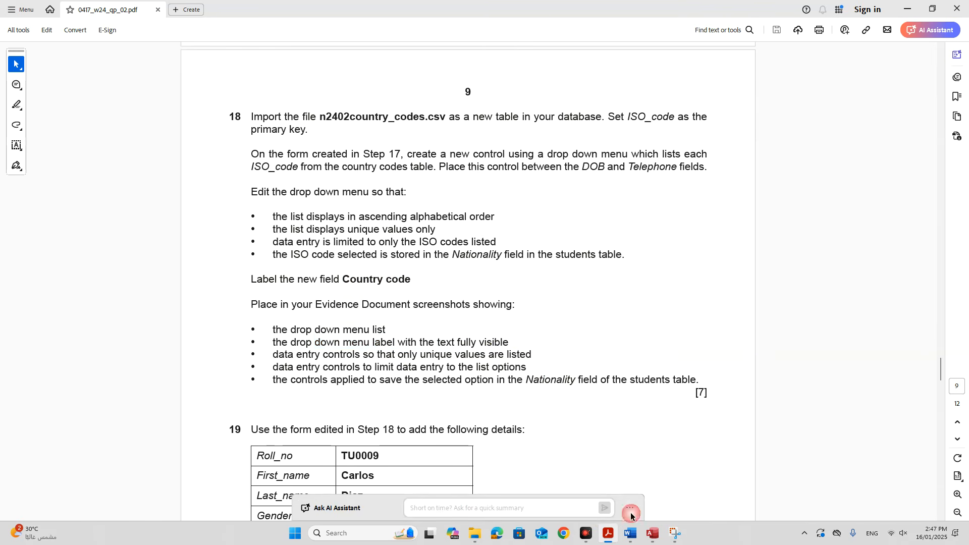
pyautogui.click(653, 533)
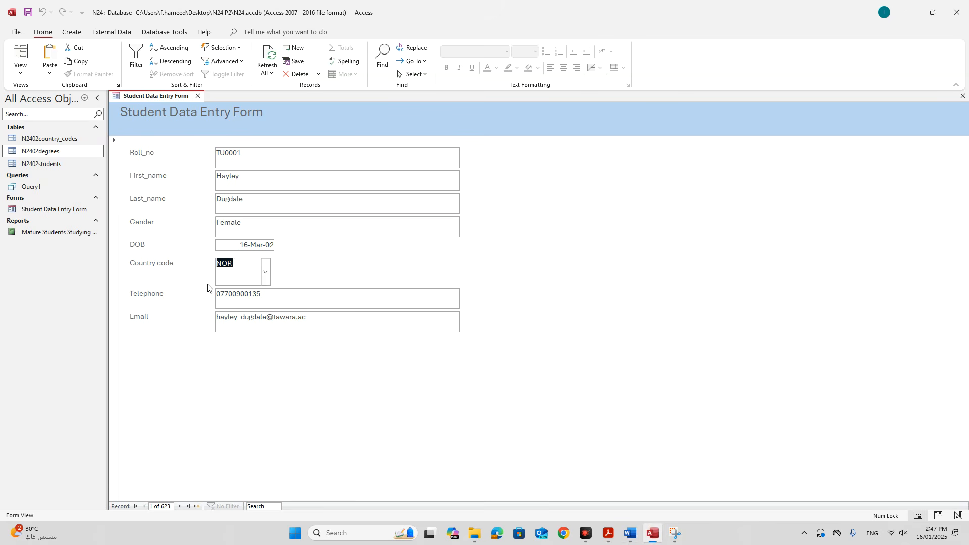
pyautogui.click(266, 273)
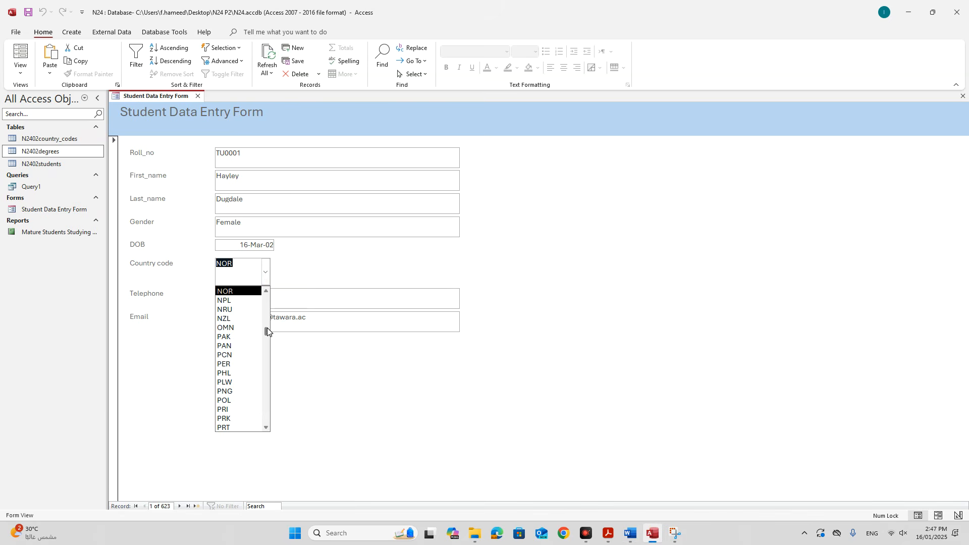
pyautogui.moveTo(267, 317); pyautogui.dragTo(270, 297)
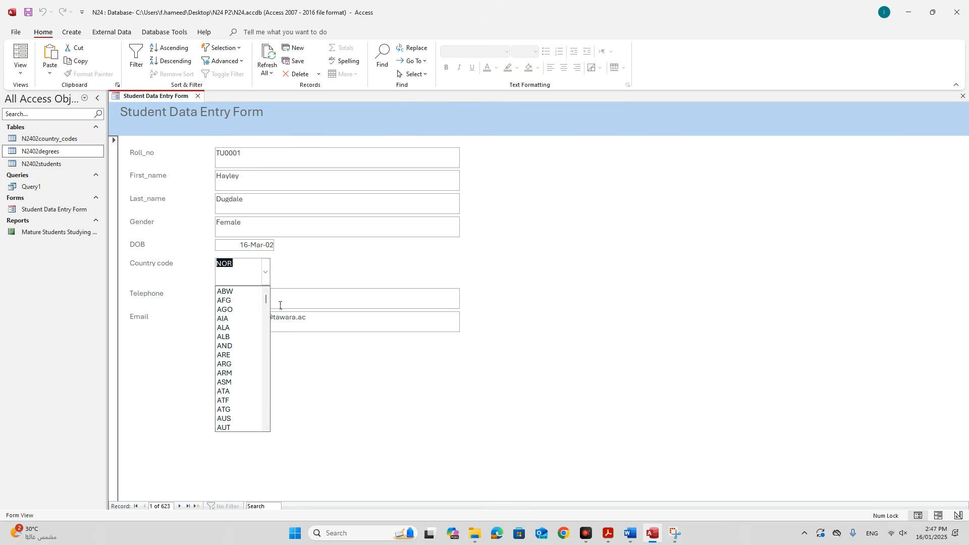
# Snip a rectangle around the Student Data Entry Form with its Country code list open.
pyautogui.press('super+shift+s')
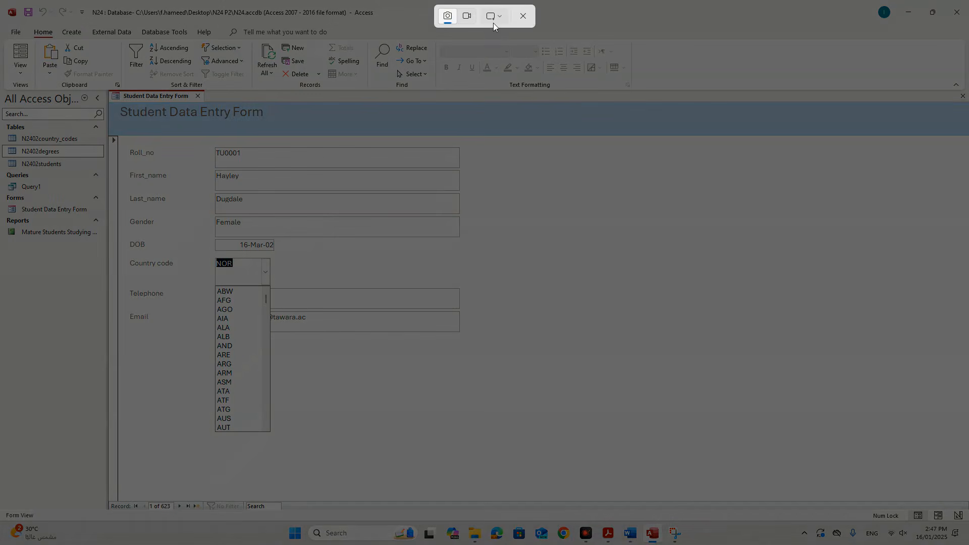
pyautogui.click(493, 18)
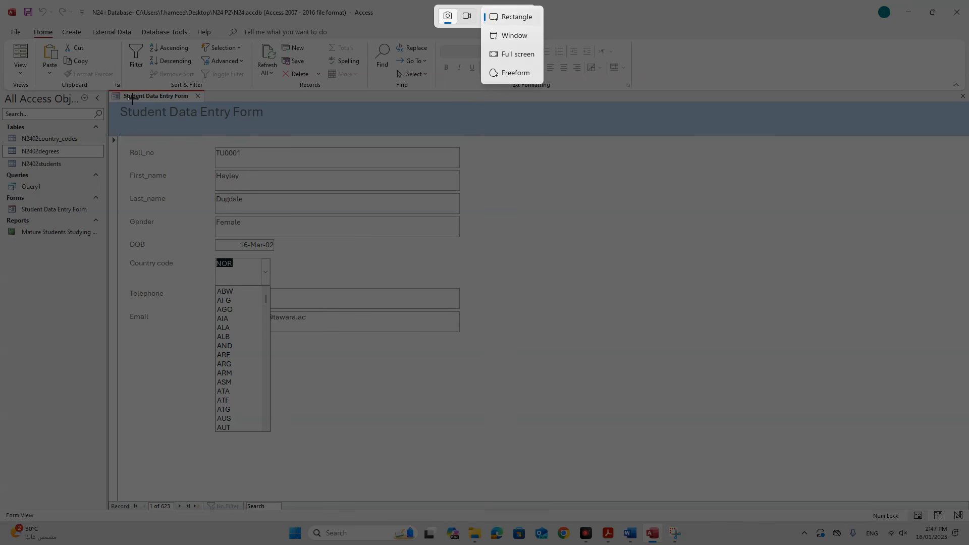
pyautogui.moveTo(115, 99); pyautogui.dragTo(471, 458)
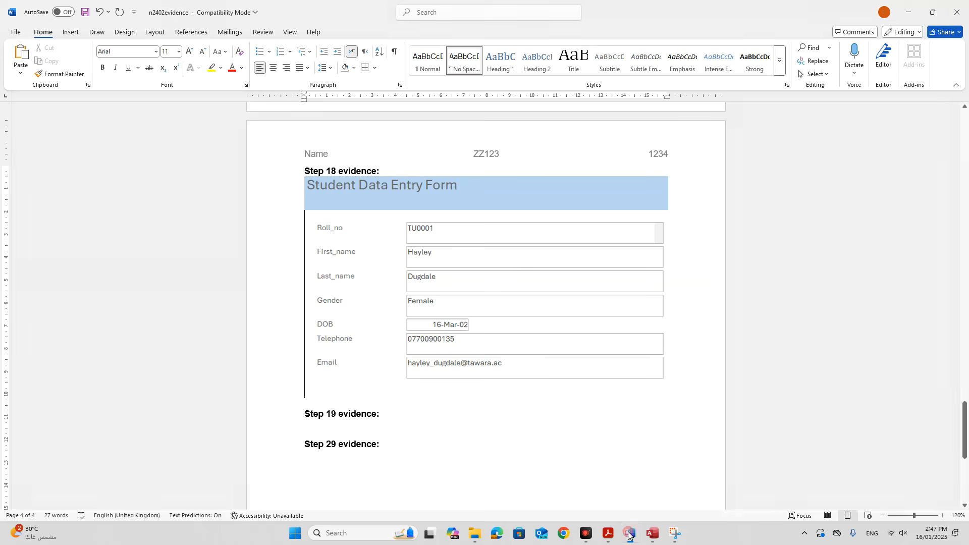
# Paste the form screenshot under Step 19 evidence and shrink it by its corner handle.
pyautogui.click(630, 533)
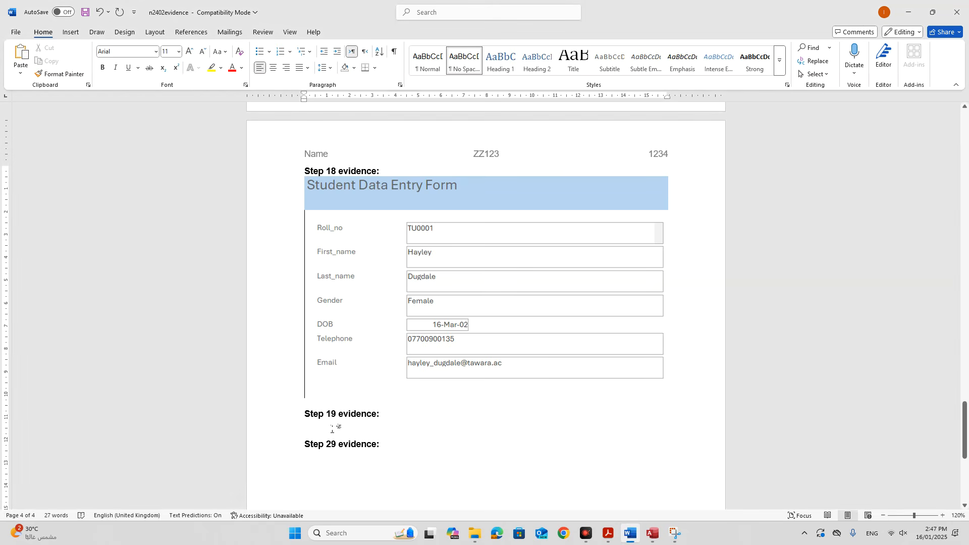
pyautogui.scroll(-3, 332, 429)
pyautogui.hotkey('ctrl', 'v')
pyautogui.scroll(7, 301, 288)
pyautogui.scroll(1, 294, 223)
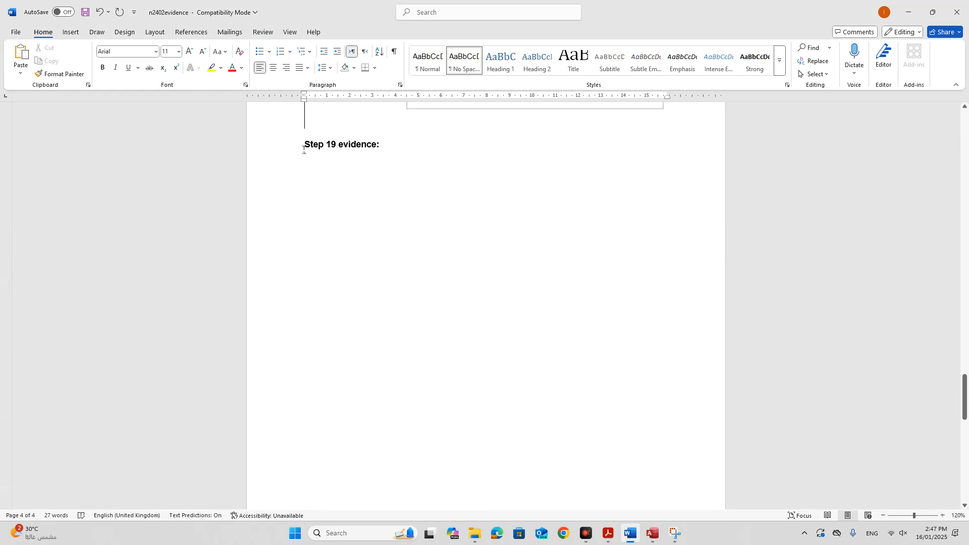
pyautogui.click(303, 147)
pyautogui.scroll(-12, 329, 271)
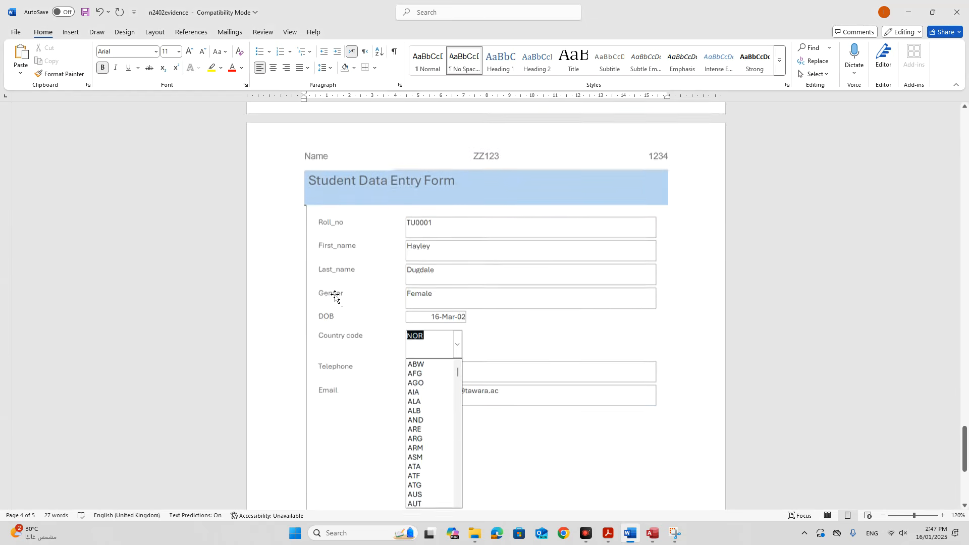
pyautogui.click(429, 313)
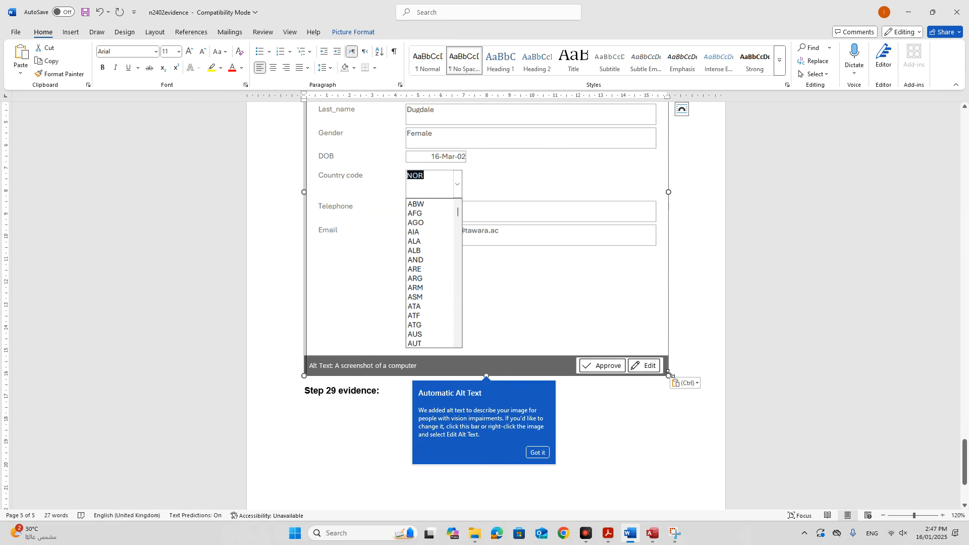
pyautogui.moveTo(670, 379); pyautogui.dragTo(566, 281)
# Add two blank lines after the picture to push Step 29 evidence further down.
pyautogui.scroll(2, 567, 303)
pyautogui.scroll(-4, 576, 336)
pyautogui.click(615, 402)
pyautogui.press('Return')
pyautogui.press('Return')
pyautogui.press('Return')
pyautogui.press('Return')
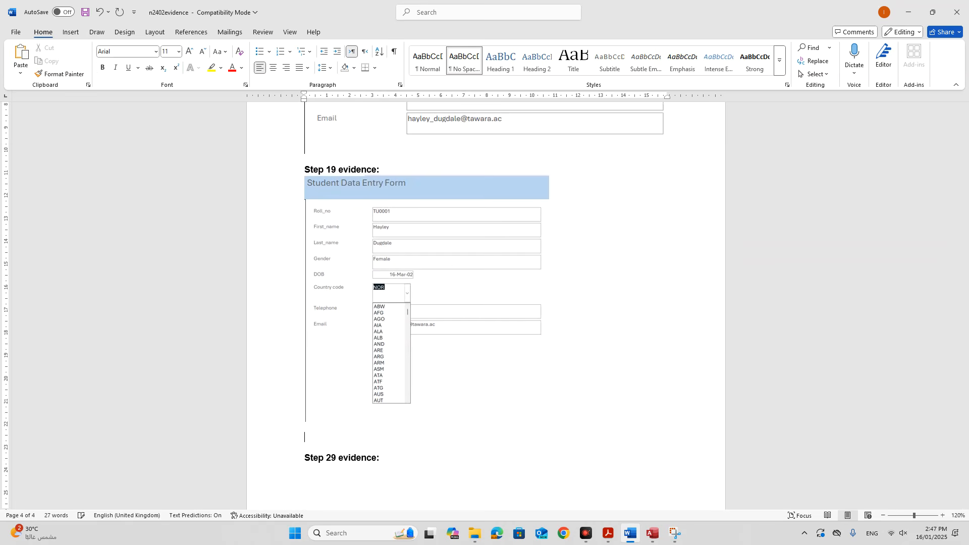
pyautogui.press('Return')
pyautogui.press('Return')
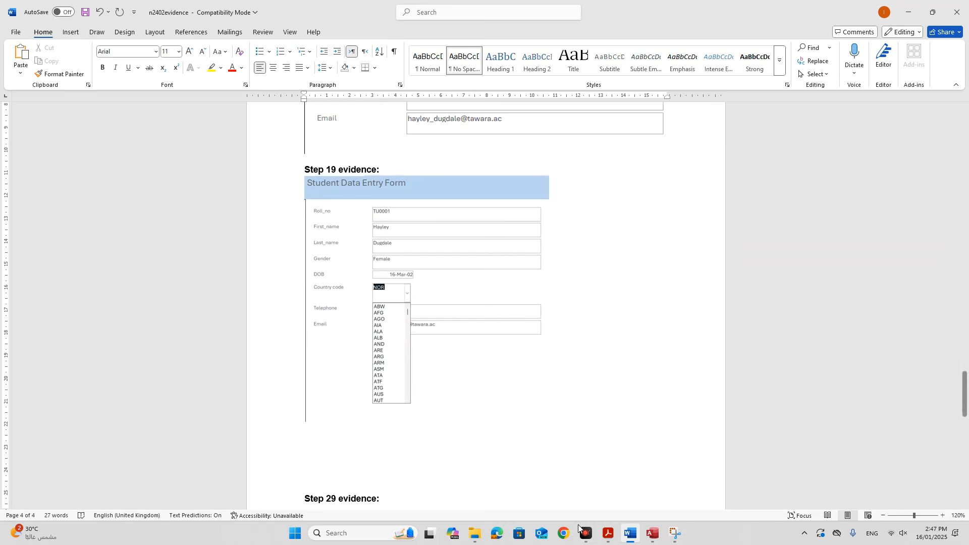
pyautogui.click(607, 535)
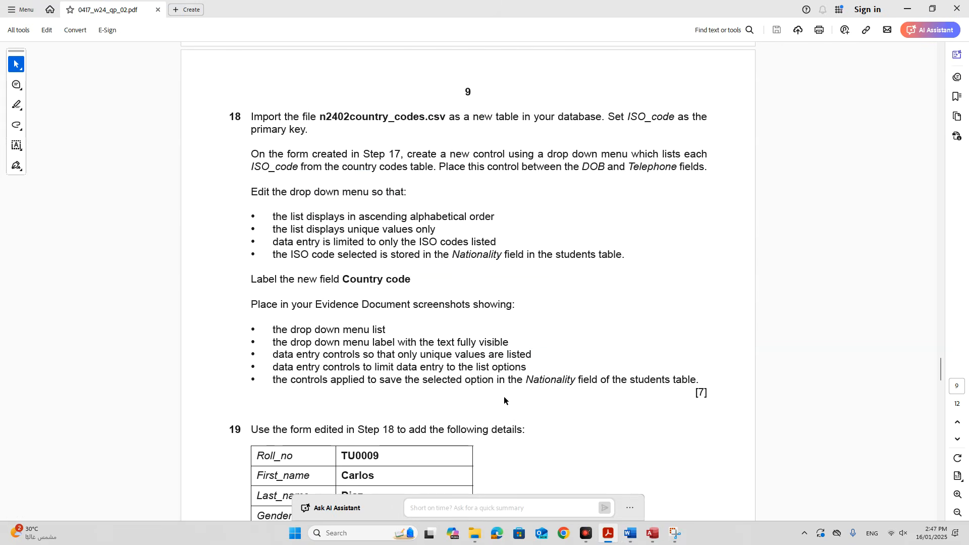
# Highlight the last three step 18 bullets: unique values, limiting entry, and saving to Nationality.
pyautogui.moveTo(273, 355); pyautogui.dragTo(524, 371)
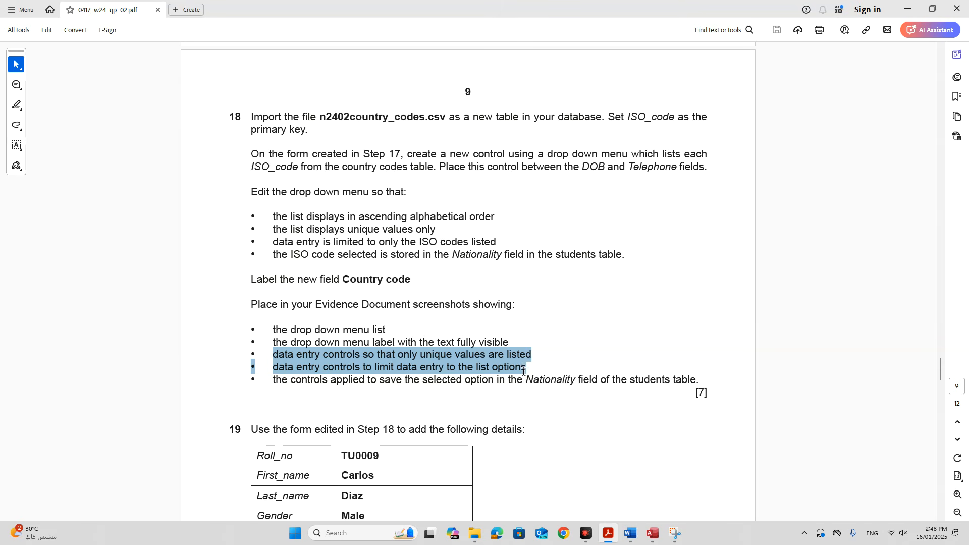
pyautogui.moveTo(526, 371); pyautogui.dragTo(695, 382)
# In Design View, set the Country code combo box's Limit To List property to Yes on the Data tab.
pyautogui.click(652, 533)
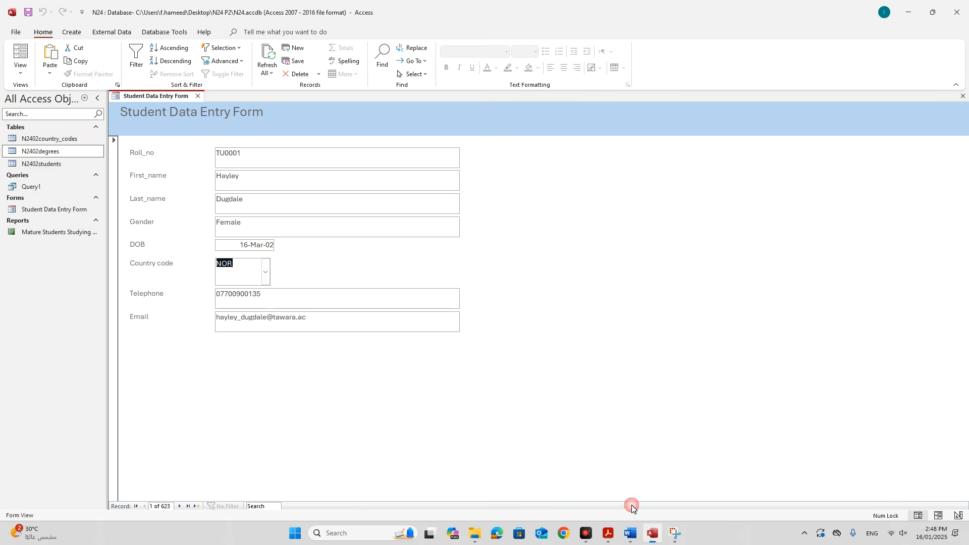
pyautogui.rightClick(173, 95)
pyautogui.click(216, 176)
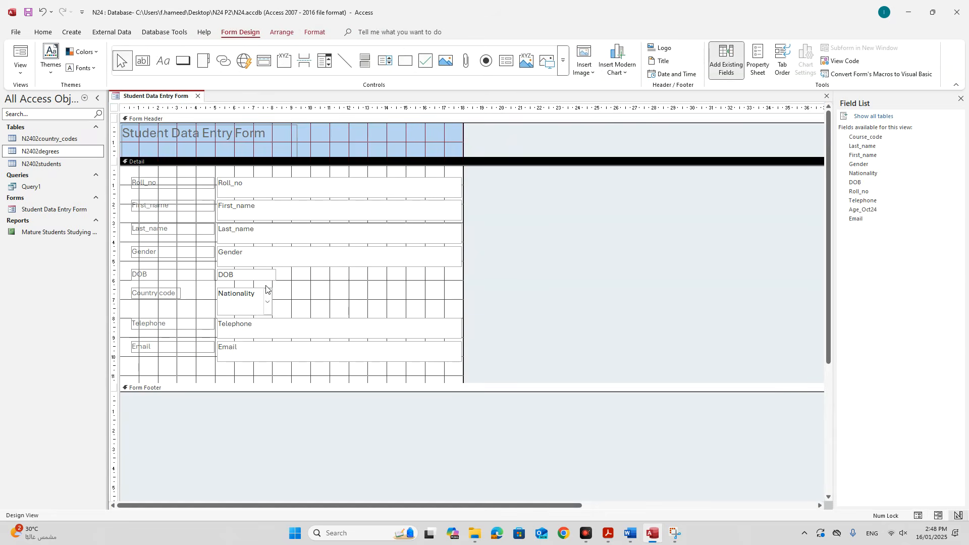
pyautogui.click(252, 306)
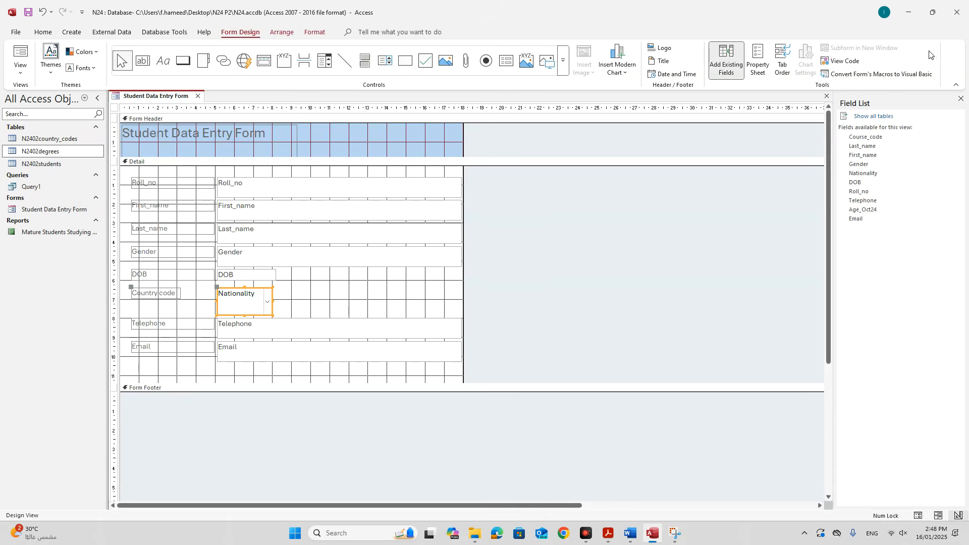
pyautogui.click(758, 60)
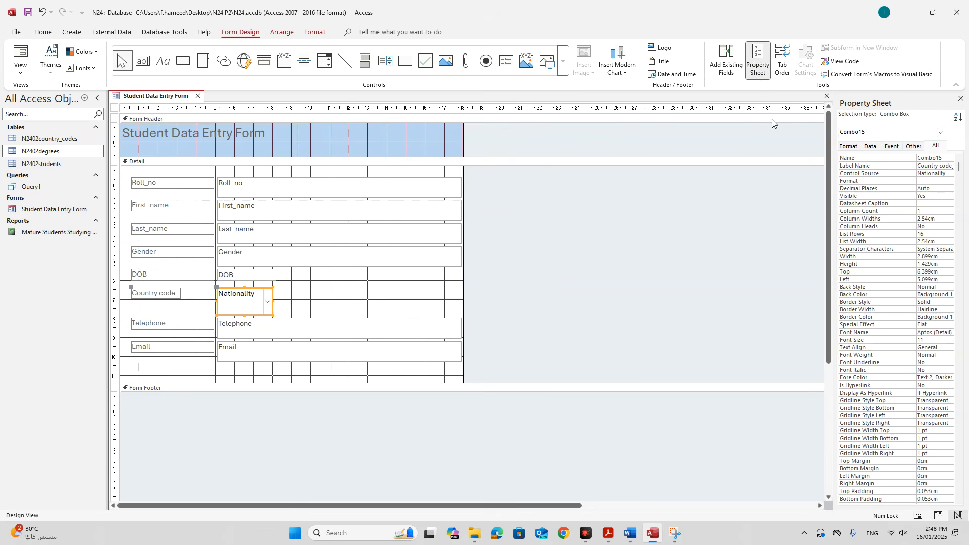
pyautogui.moveTo(832, 157); pyautogui.dragTo(659, 174)
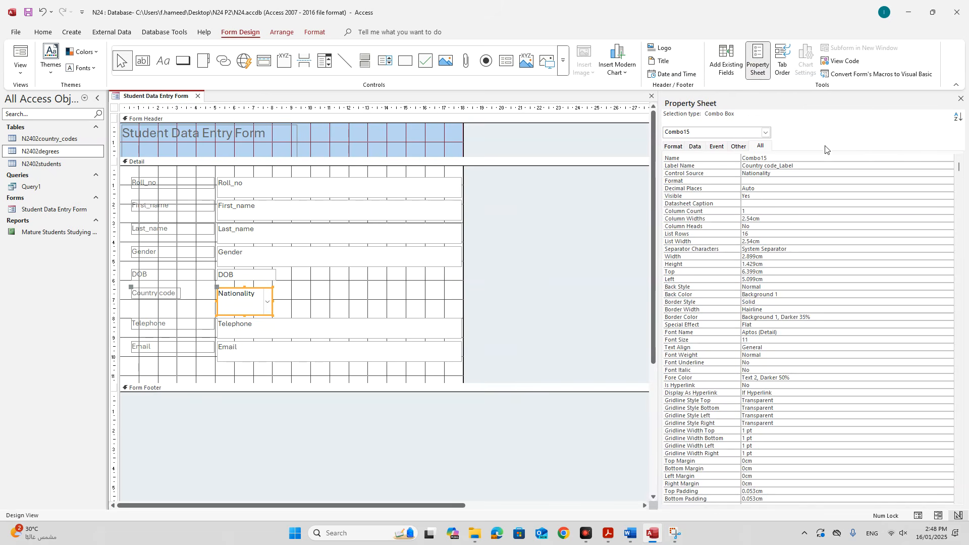
pyautogui.click(699, 148)
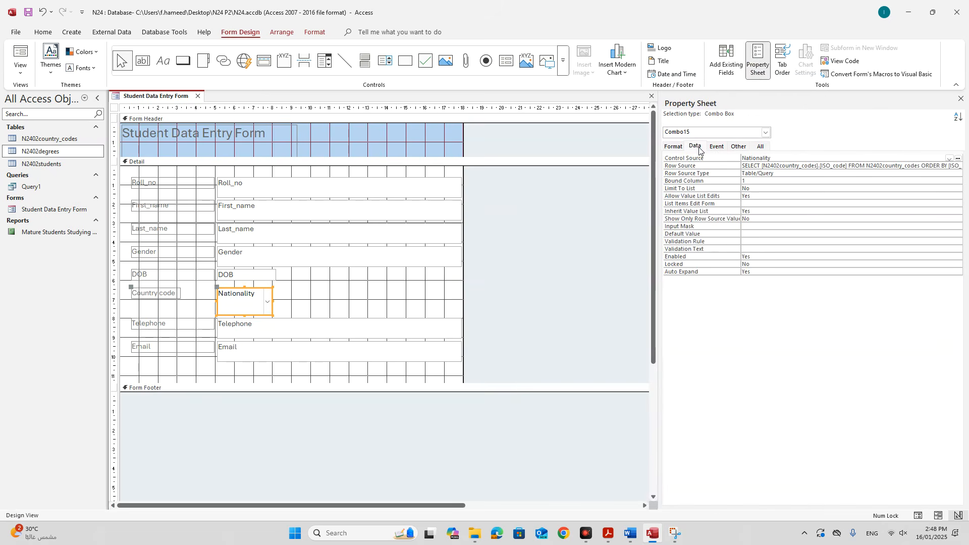
pyautogui.moveTo(658, 160); pyautogui.dragTo(579, 167)
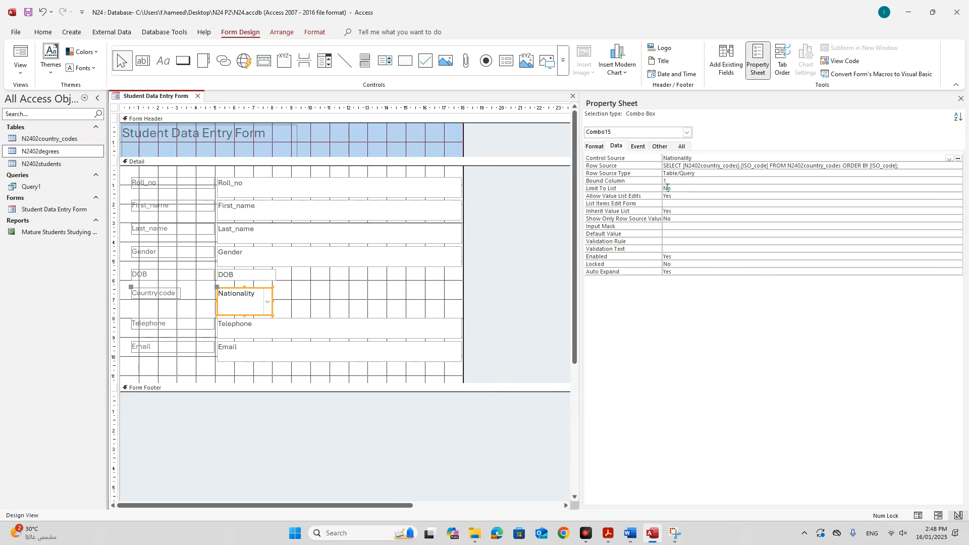
pyautogui.click(674, 188)
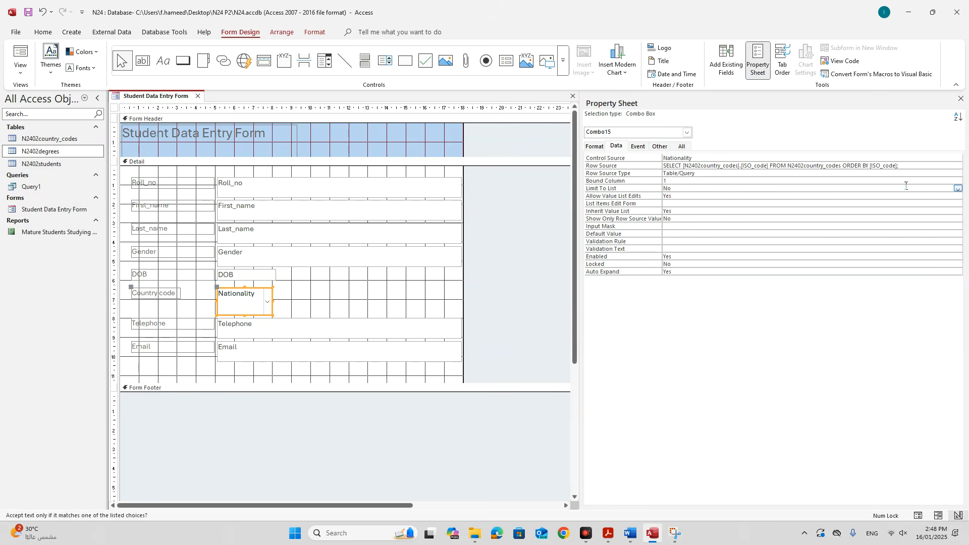
pyautogui.click(957, 188)
pyautogui.click(673, 196)
# Re-mark the limit-to-list bullet in the exam paper, then return to the Access form design.
pyautogui.click(608, 533)
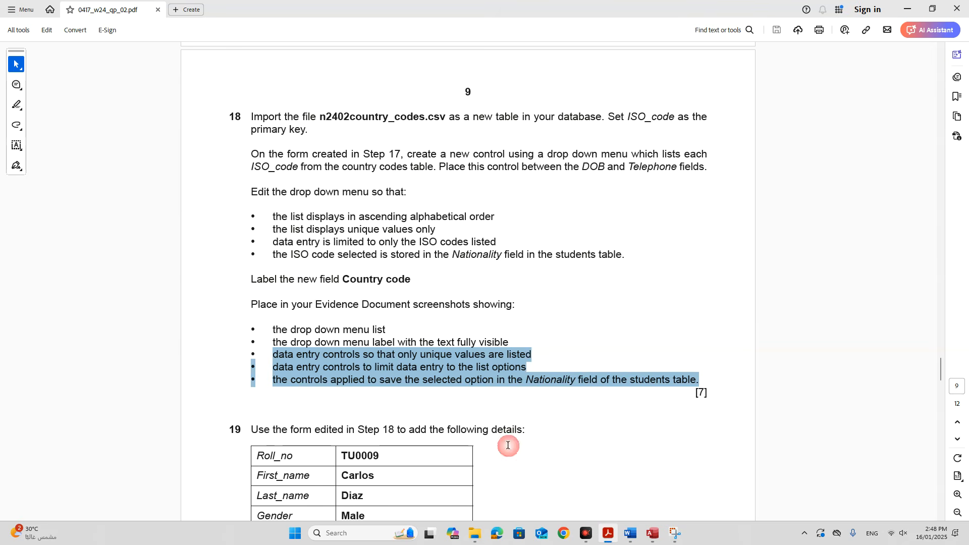
pyautogui.click(331, 352)
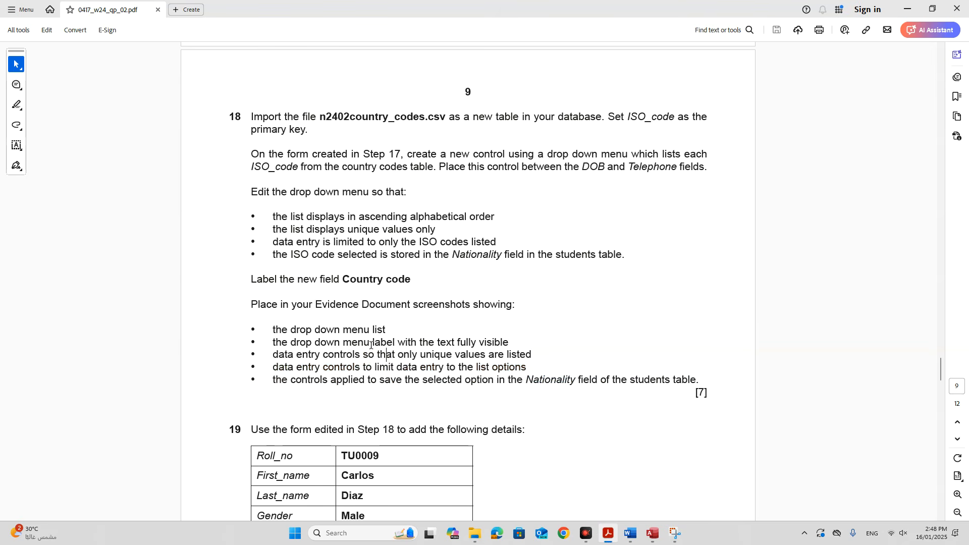
pyautogui.moveTo(337, 369); pyautogui.dragTo(527, 367)
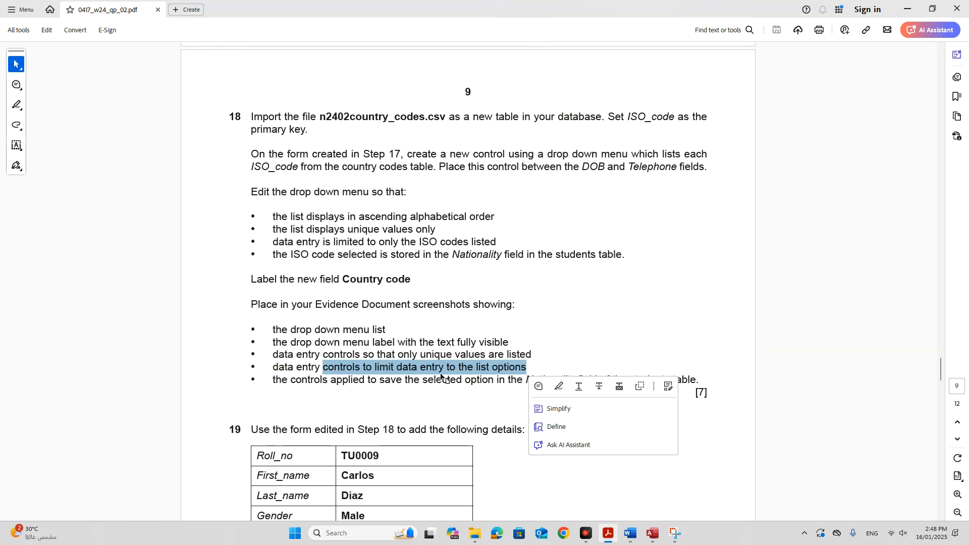
pyautogui.click(652, 532)
pyautogui.click(729, 258)
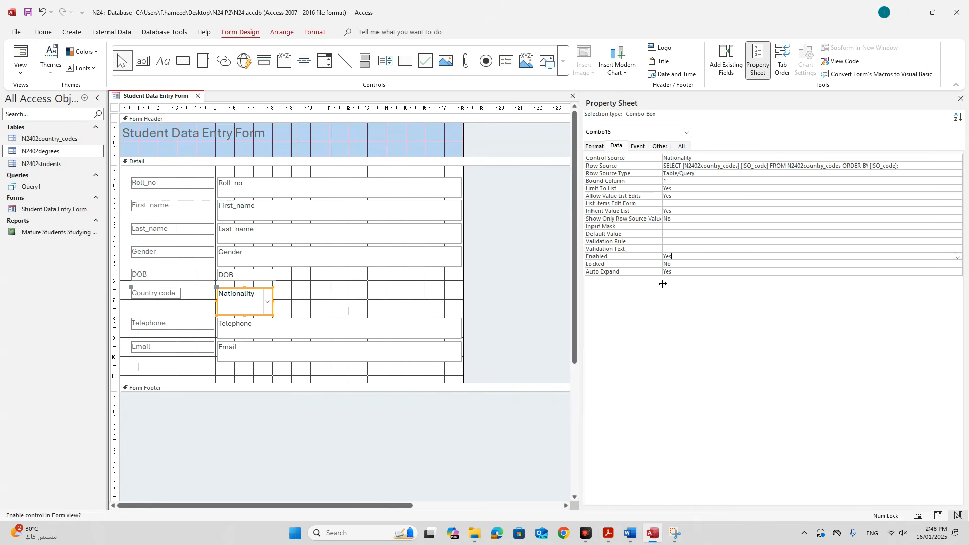
# Snip the combo box's Data properties showing Limit To List Yes, and maximize the snip.
pyautogui.click(677, 531)
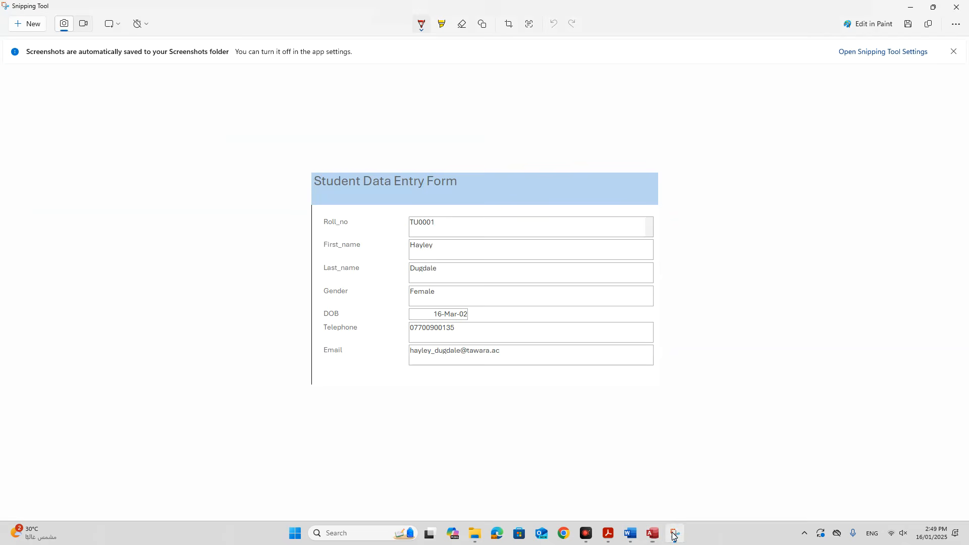
pyautogui.click(19, 27)
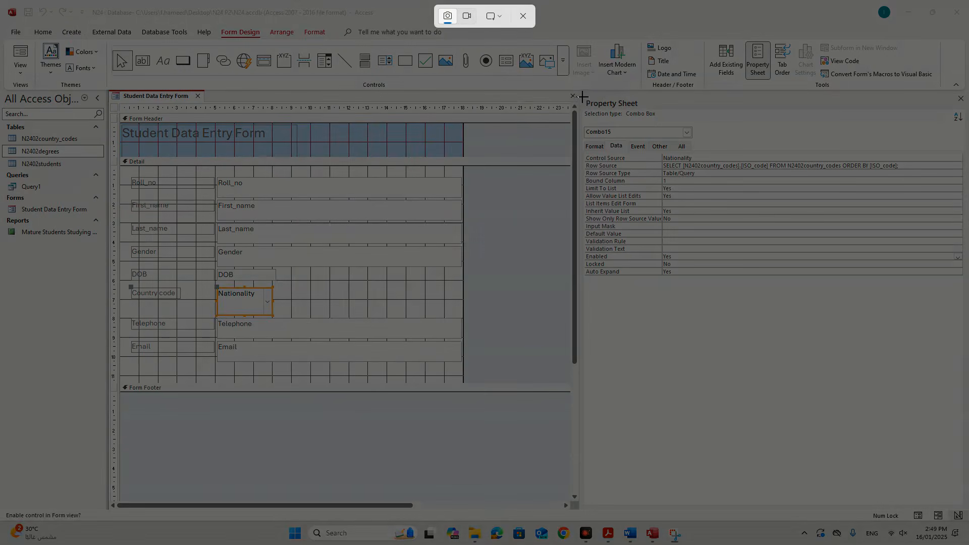
pyautogui.moveTo(582, 93); pyautogui.dragTo(952, 306)
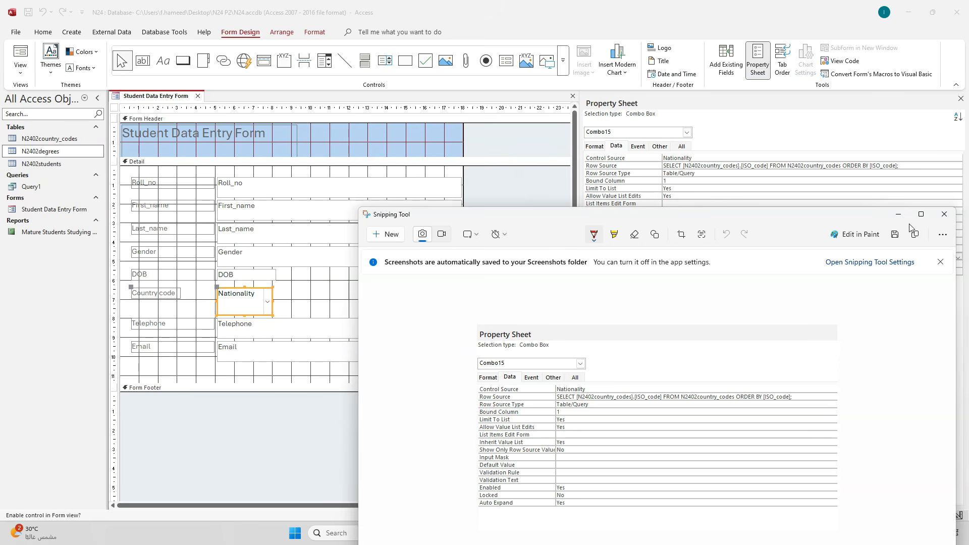
pyautogui.click(921, 214)
# Paste the Property Sheet screenshot into the Word evidence, then go back to Access.
pyautogui.click(628, 541)
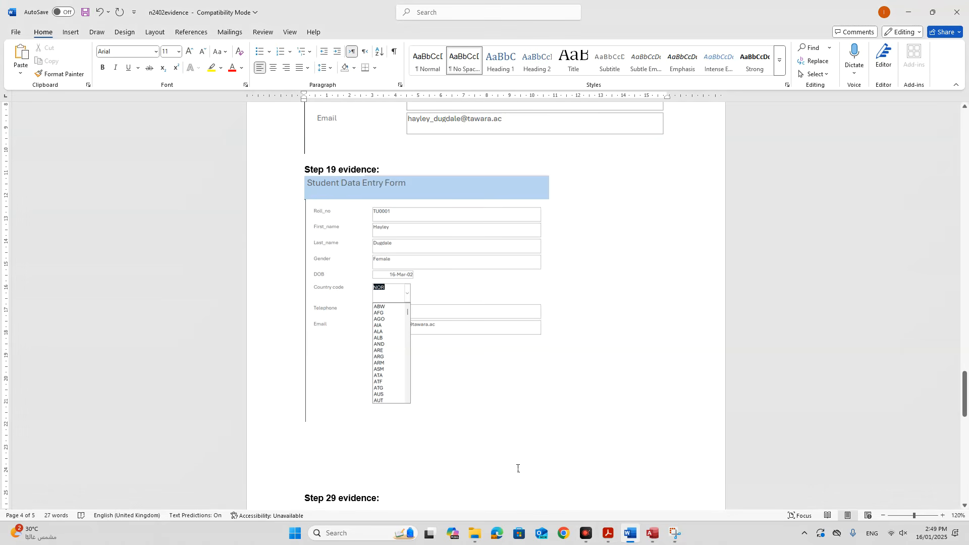
pyautogui.hotkey('ctrl', 'v')
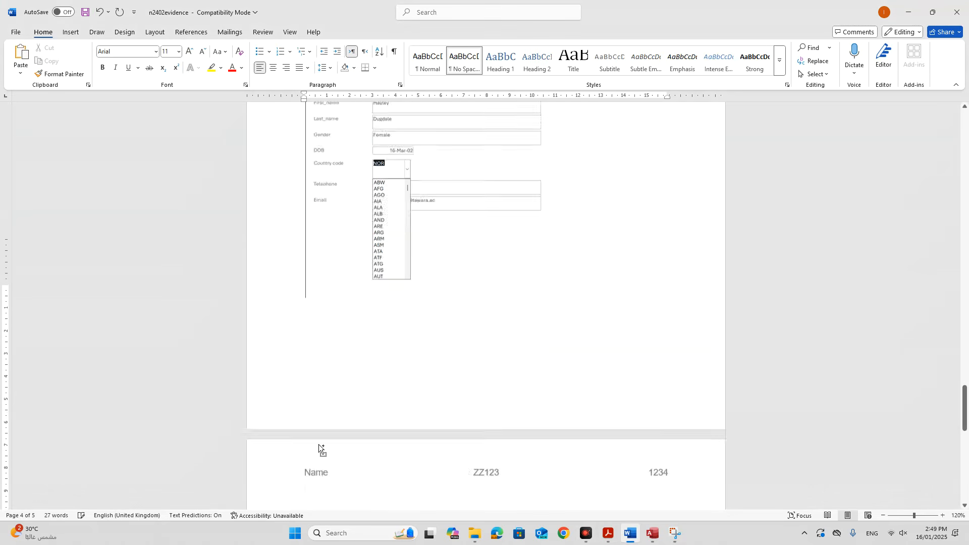
pyautogui.scroll(-3, 328, 446)
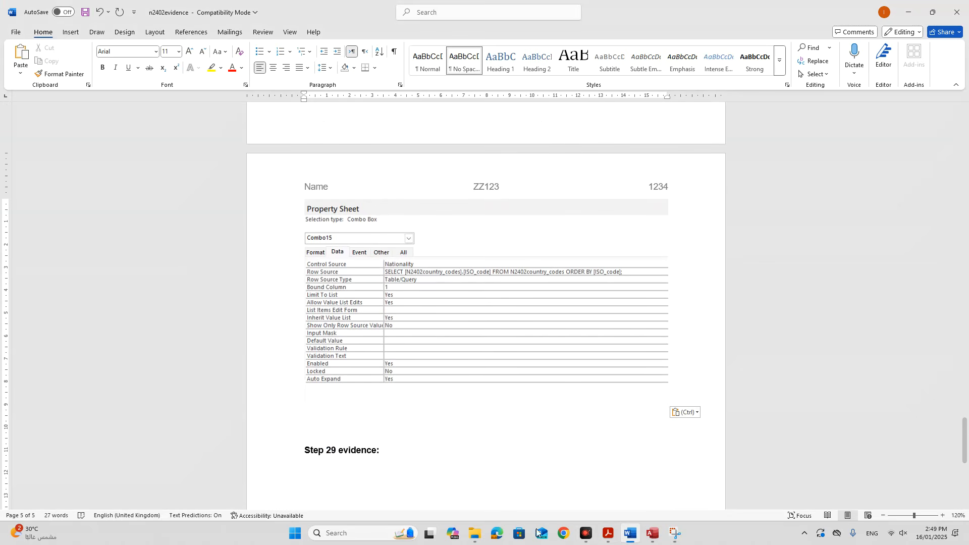
pyautogui.click(652, 534)
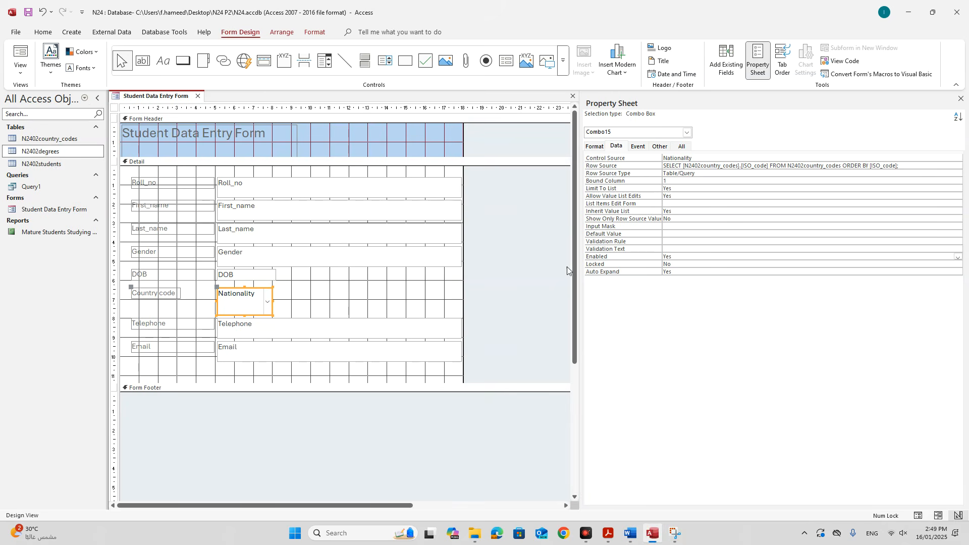
# Open N2402country_codes in Design View and snip its field names and data types.
pyautogui.moveTo(48, 144); pyautogui.dragTo(47, 146)
pyautogui.rightClick(48, 144)
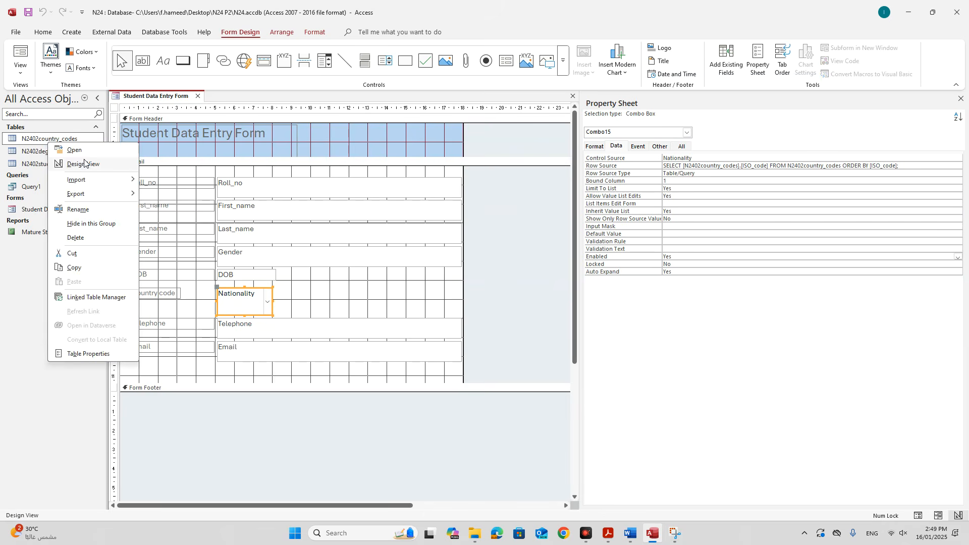
pyautogui.click(84, 165)
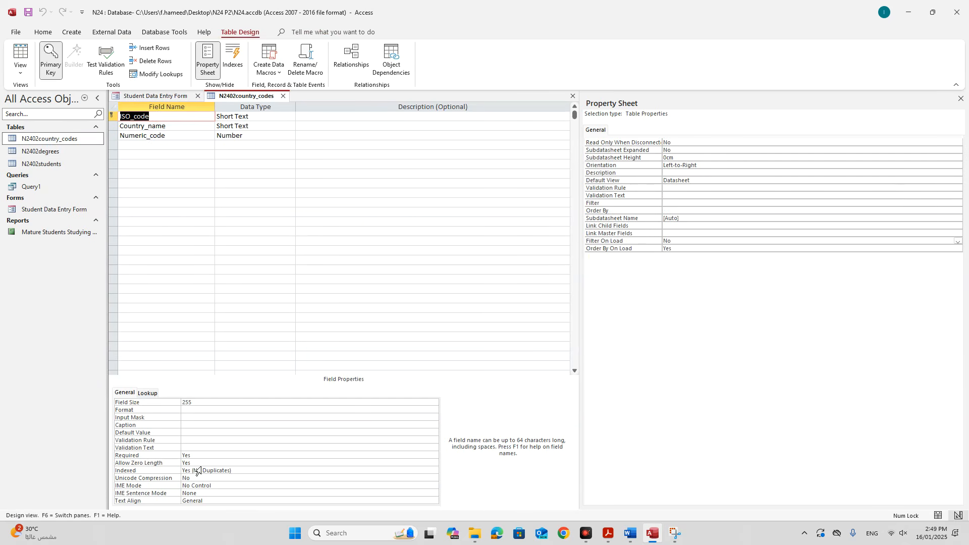
pyautogui.click(675, 533)
pyautogui.click(45, 24)
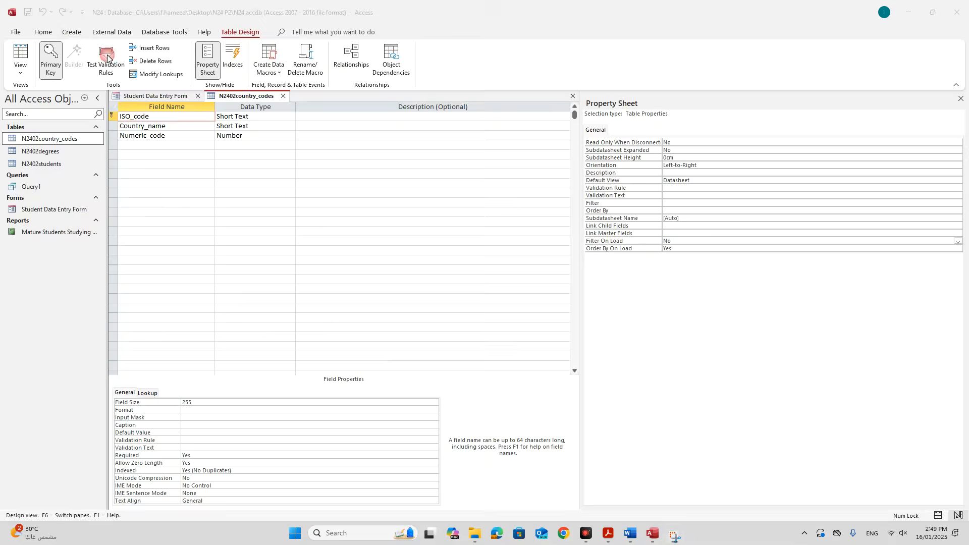
pyautogui.moveTo(105, 84); pyautogui.dragTo(293, 153)
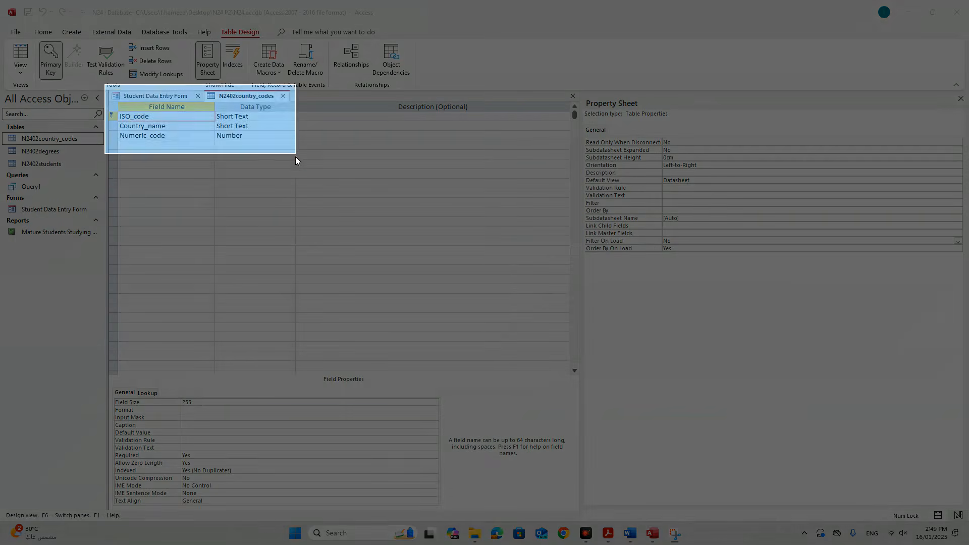
pyautogui.click(328, 368)
pyautogui.click(439, 536)
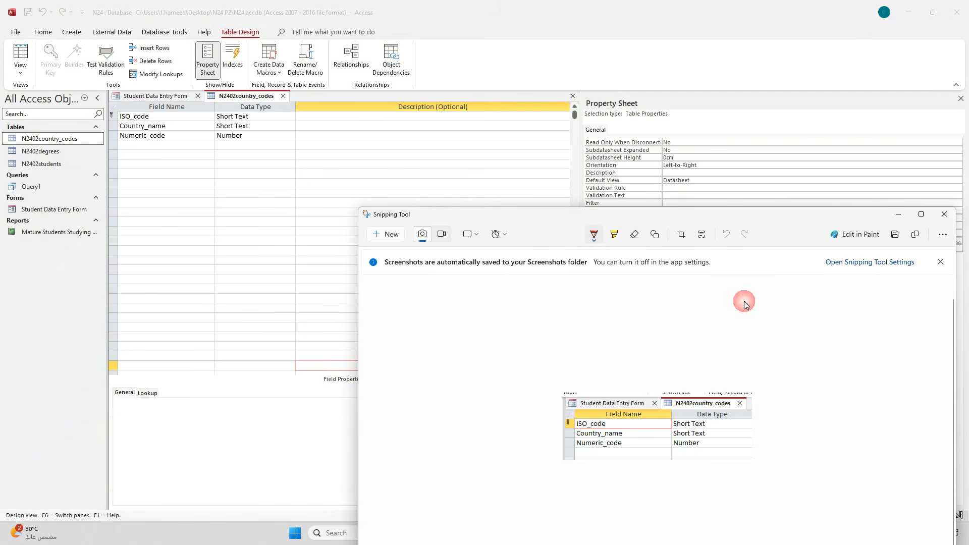
pyautogui.click(919, 216)
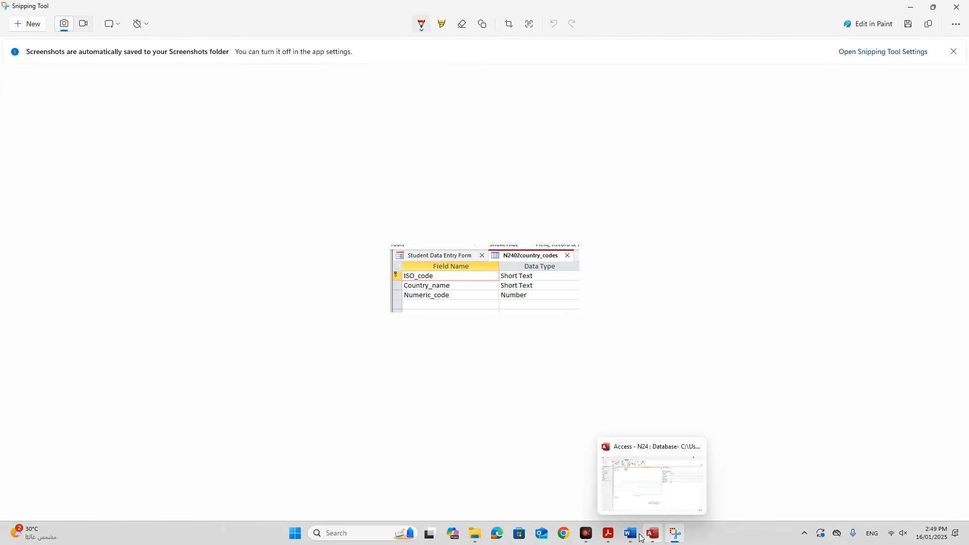
# Paste the table design screenshot above Step 29 evidence in Word.
pyautogui.click(631, 534)
pyautogui.click(346, 419)
pyautogui.hotkey('ctrl', 'v')
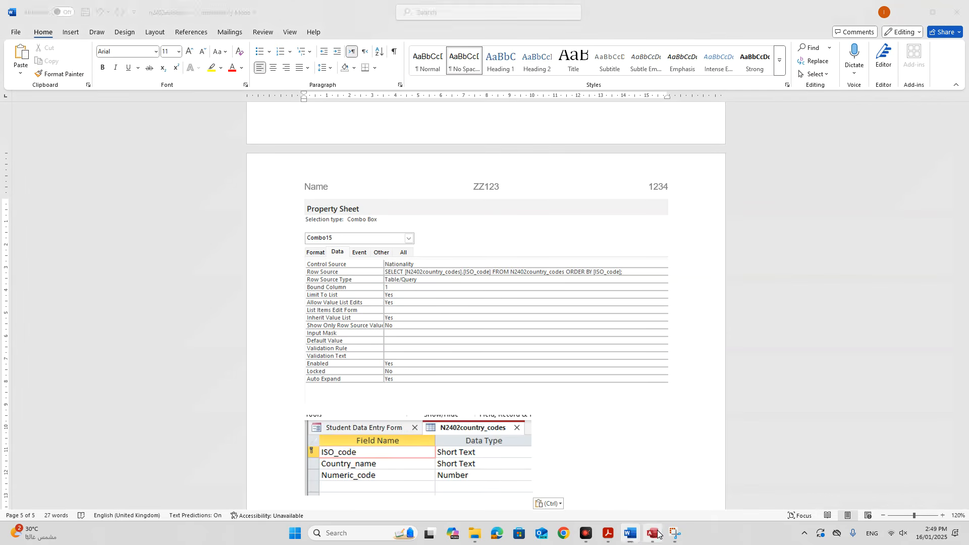
pyautogui.click(652, 534)
# Select the ISO_code field and snip its Field Properties, including the Indexed setting.
pyautogui.moveTo(675, 536)
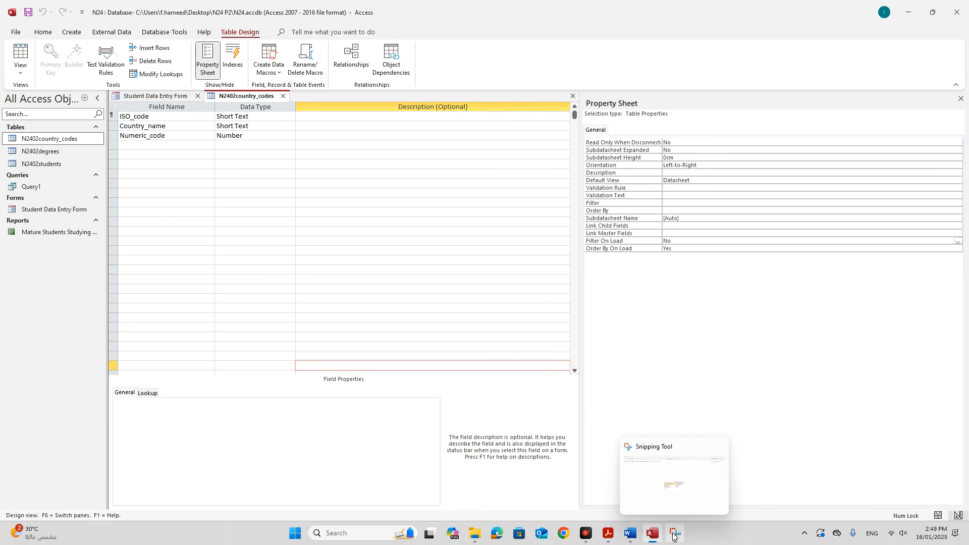
pyautogui.click(157, 117)
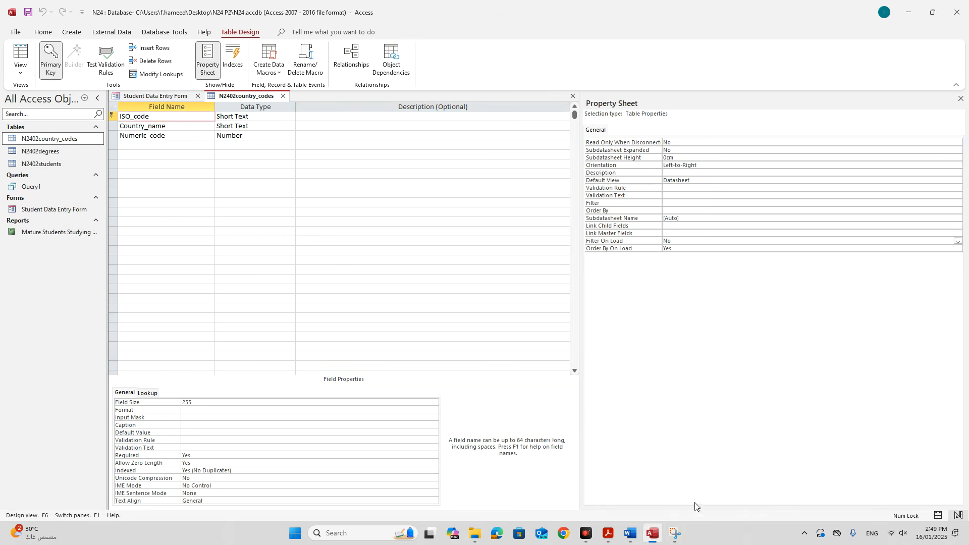
pyautogui.click(677, 537)
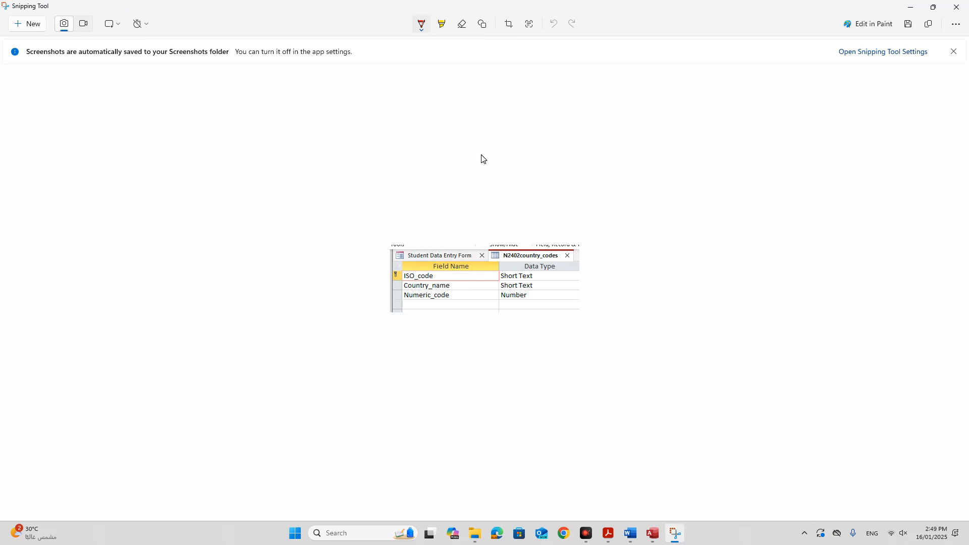
pyautogui.click(31, 26)
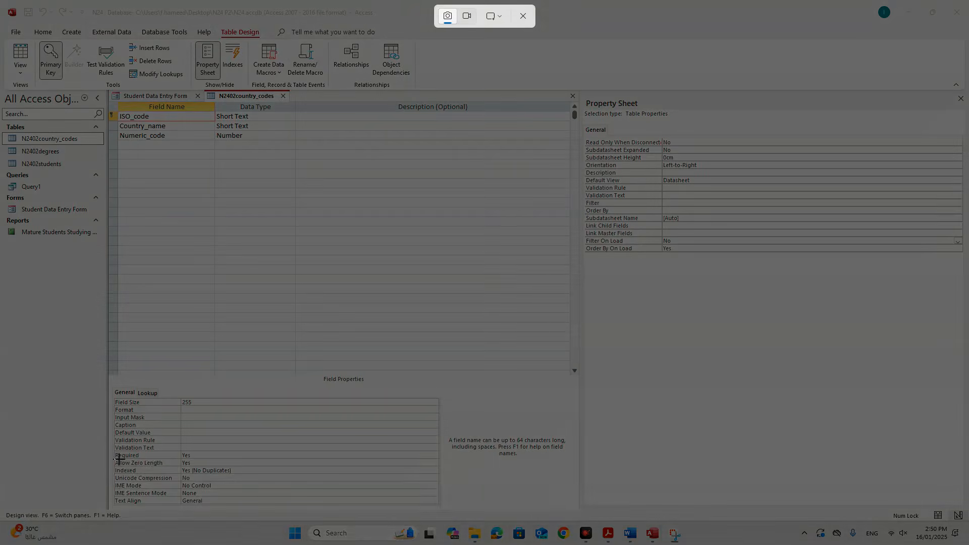
pyautogui.moveTo(109, 460); pyautogui.dragTo(242, 496)
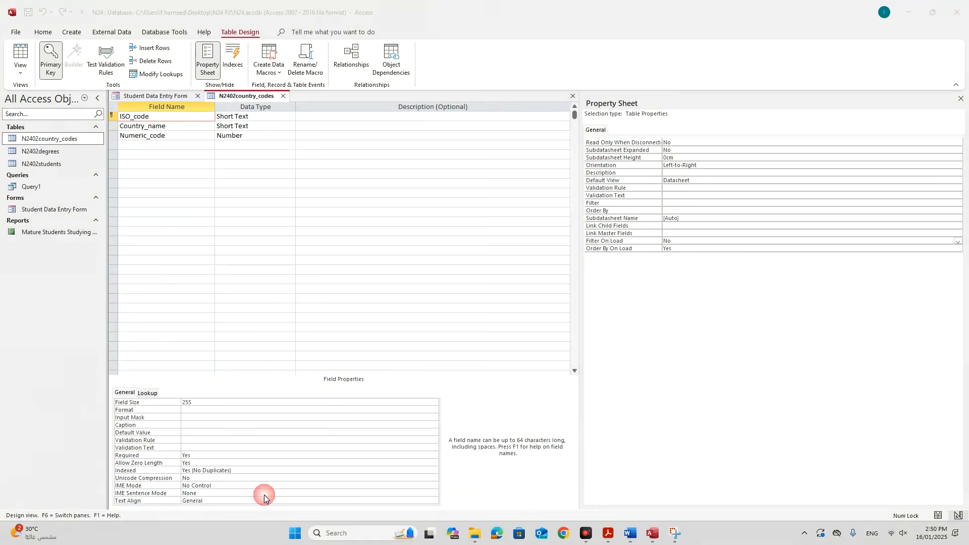
# Highlight Yes (No Duplicates) in yellow on the ISO_code properties snip.
pyautogui.click(615, 237)
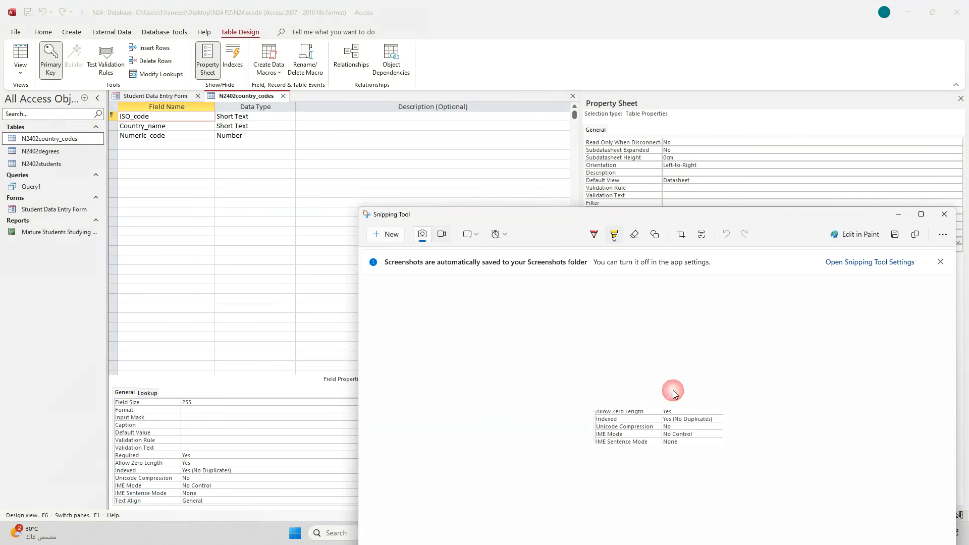
pyautogui.moveTo(663, 420); pyautogui.dragTo(713, 419)
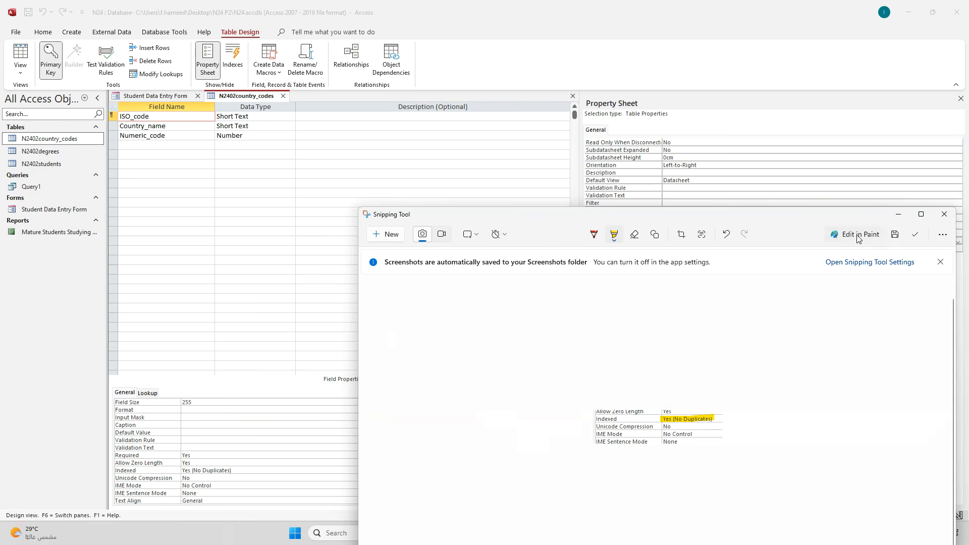
pyautogui.click(920, 214)
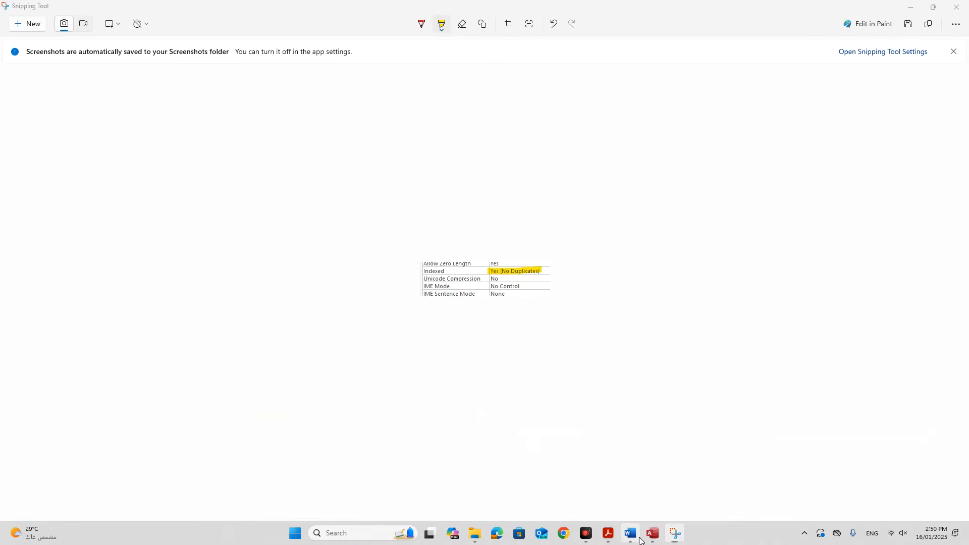
pyautogui.click(632, 534)
# Check the Word evidence pages showing the highlighted ISO_code Indexed: Yes (No Duplicates) screenshot.
pyautogui.scroll(-3, 595, 478)
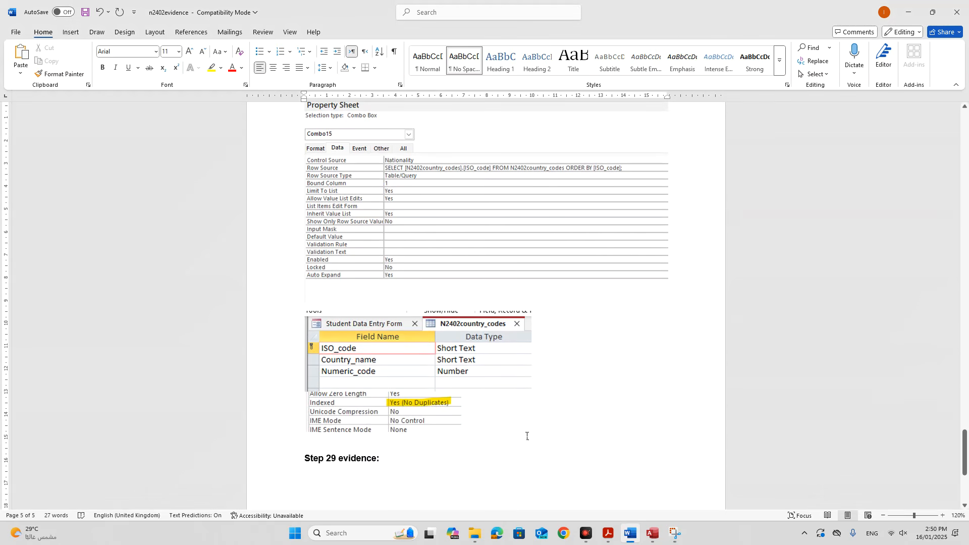
pyautogui.scroll(10, 526, 436)
pyautogui.scroll(-15, 532, 448)
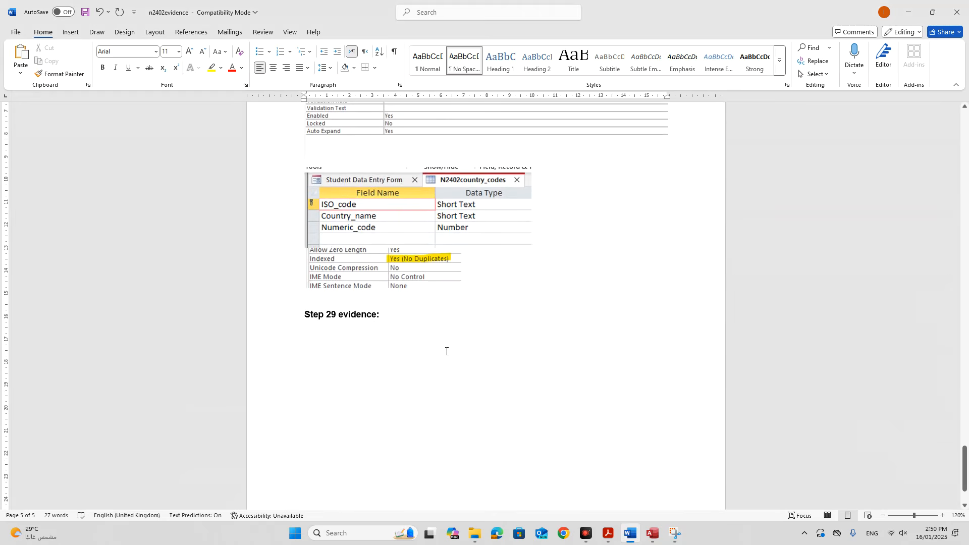
pyautogui.click(609, 534)
# Deselect the marked requirement text and scroll to Step 19's new student record details.
pyautogui.scroll(-3, 478, 395)
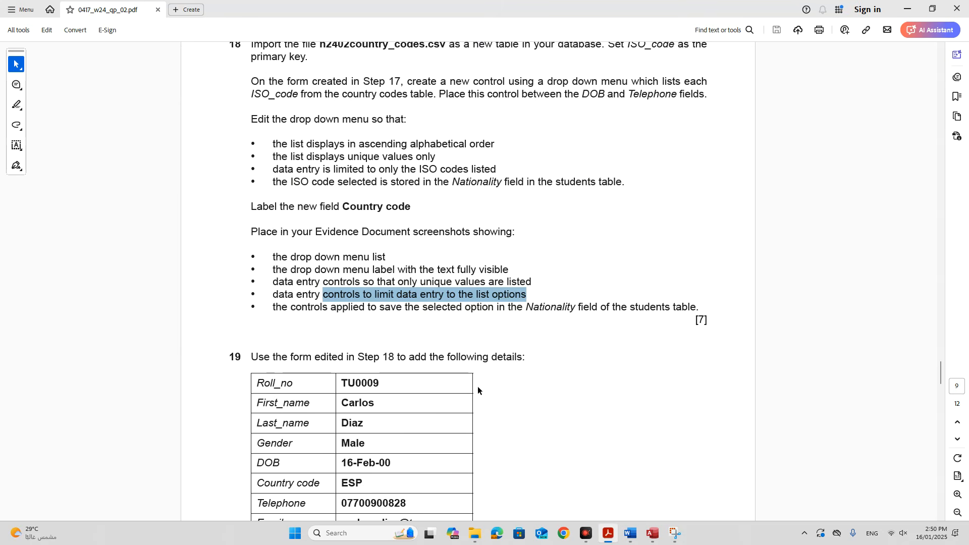
pyautogui.click(486, 332)
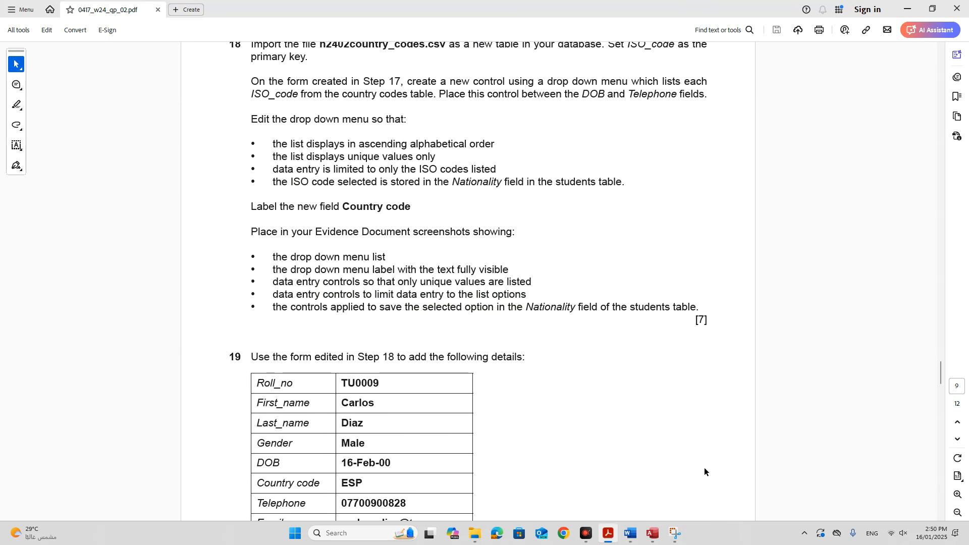
pyautogui.scroll(-3, 523, 393)
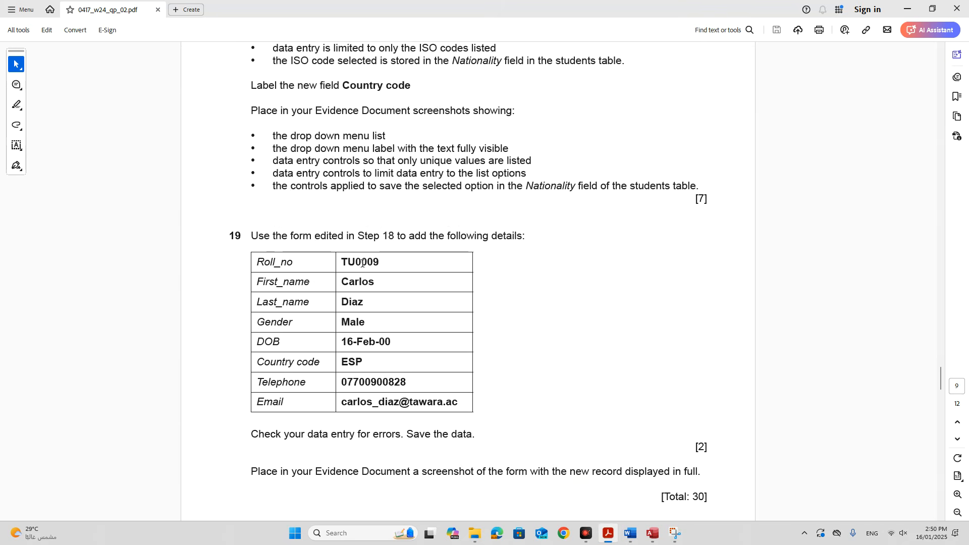
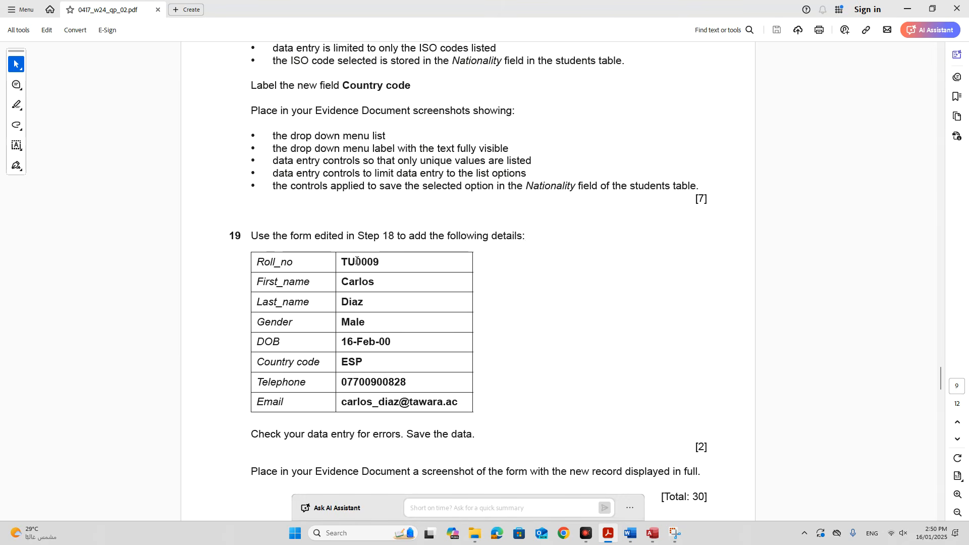
# Switch from the Acrobat question paper back to the N2402country_codes table design in Access.
pyautogui.click(652, 533)
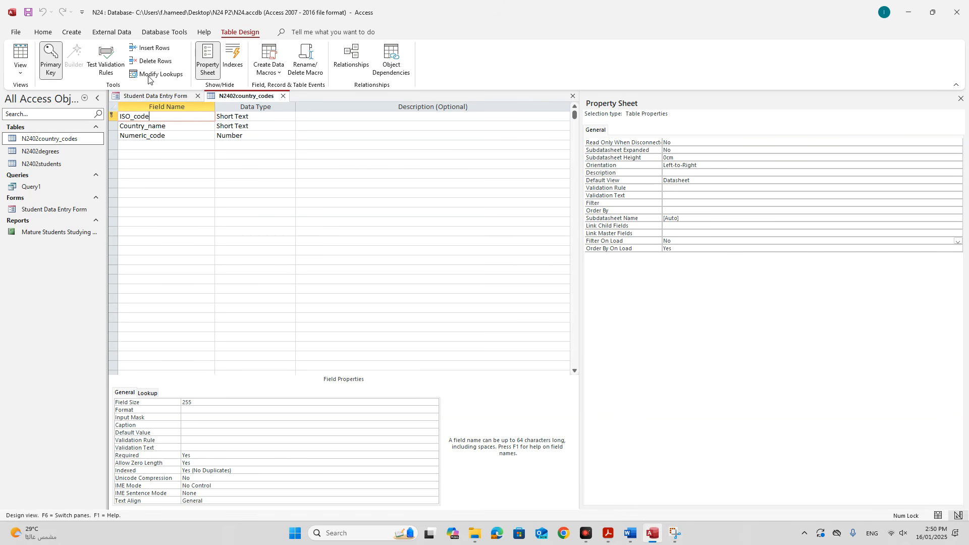
# Close the N2402country_codes design and open the Student Data Entry Form on a blank record (624 of 624).
pyautogui.click(282, 96)
pyautogui.rightClick(168, 97)
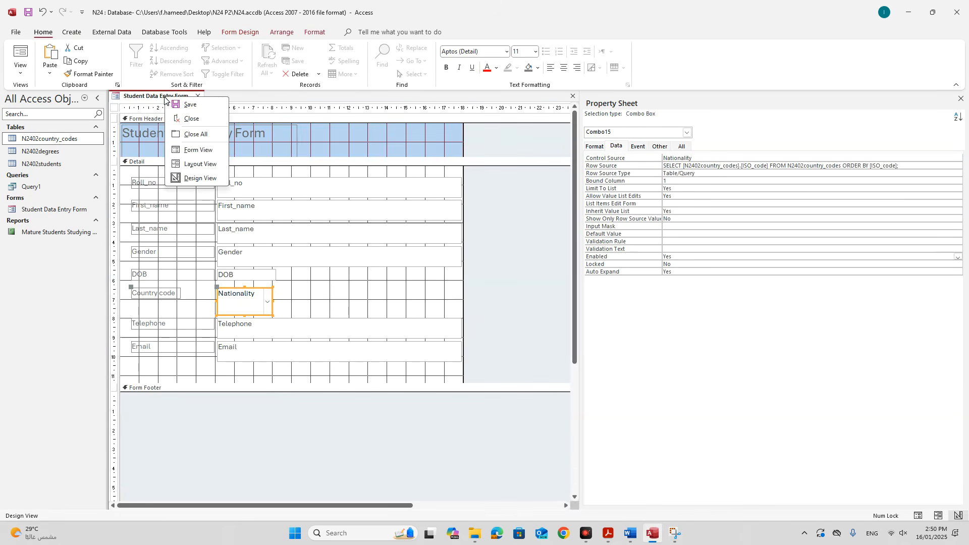
pyautogui.click(202, 150)
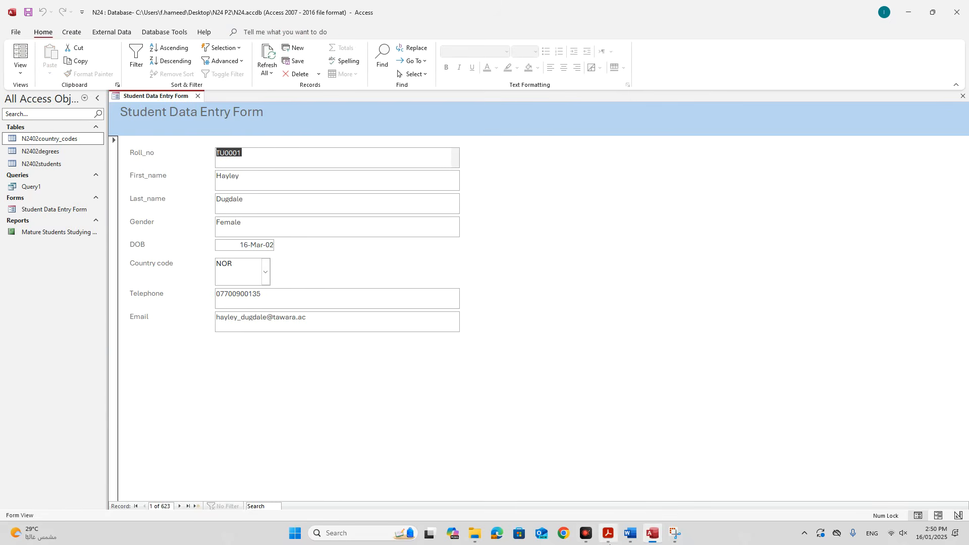
pyautogui.click(612, 541)
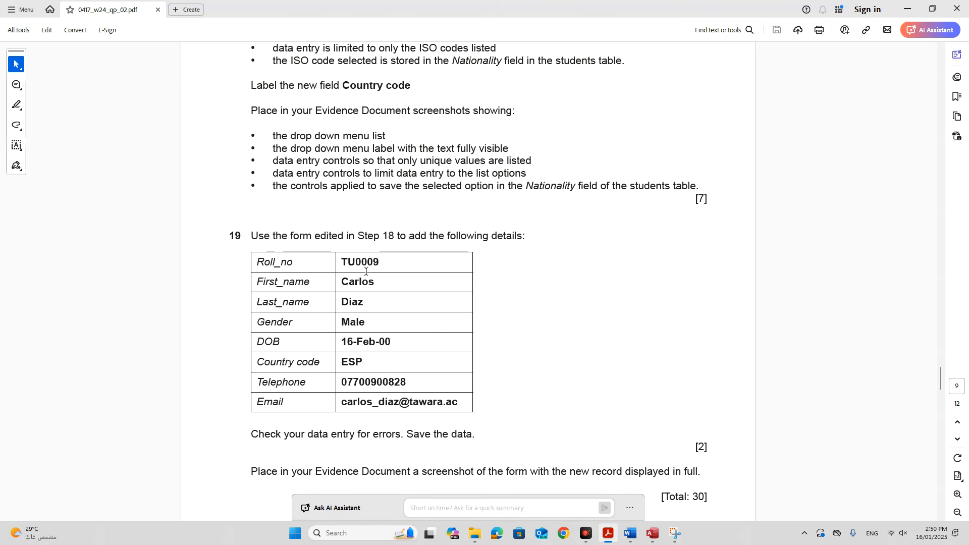
pyautogui.click(652, 533)
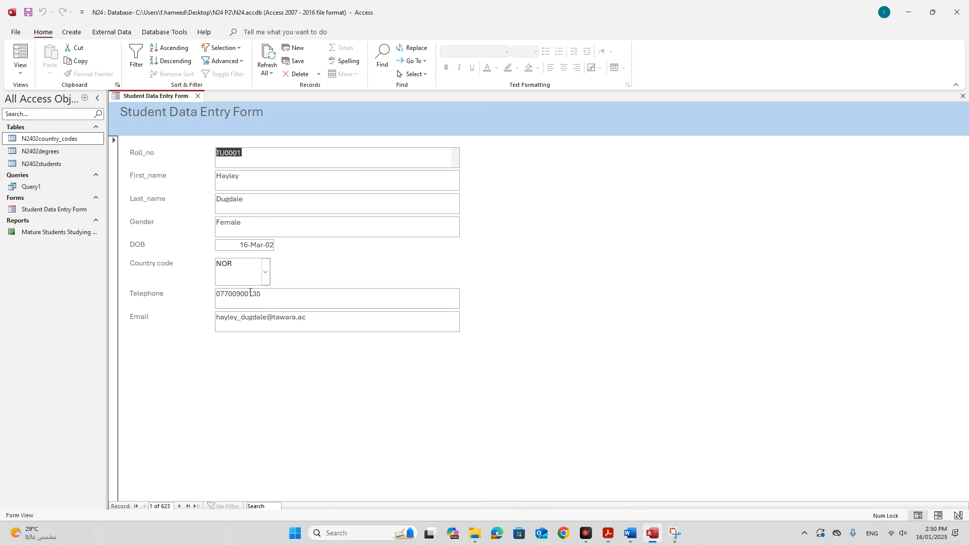
pyautogui.click(296, 49)
# Enter Roll_no TU0009 and paste the student's first name from the Step 19 table.
pyautogui.click(287, 150)
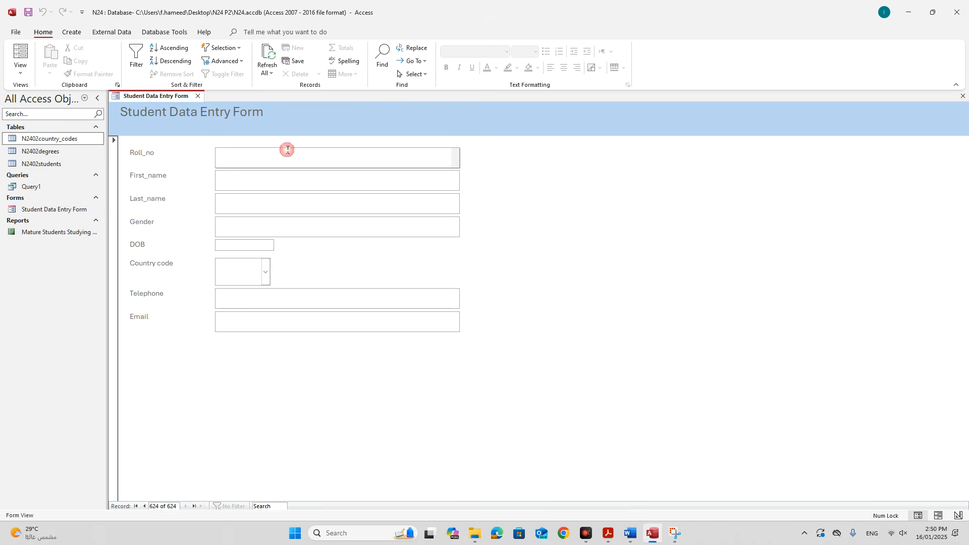
pyautogui.write('T')
pyautogui.click(609, 533)
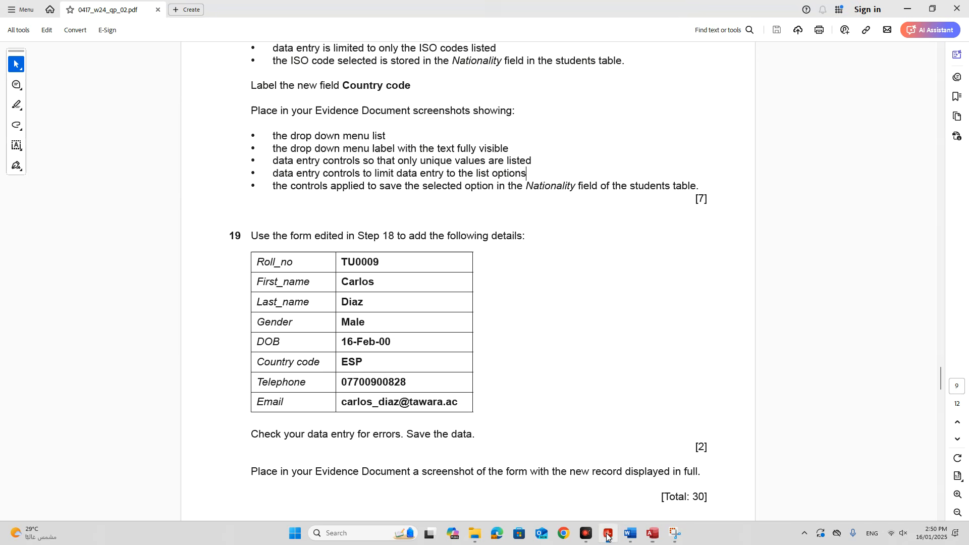
pyautogui.doubleClick(359, 281)
pyautogui.hotkey('ctrl', 'c')
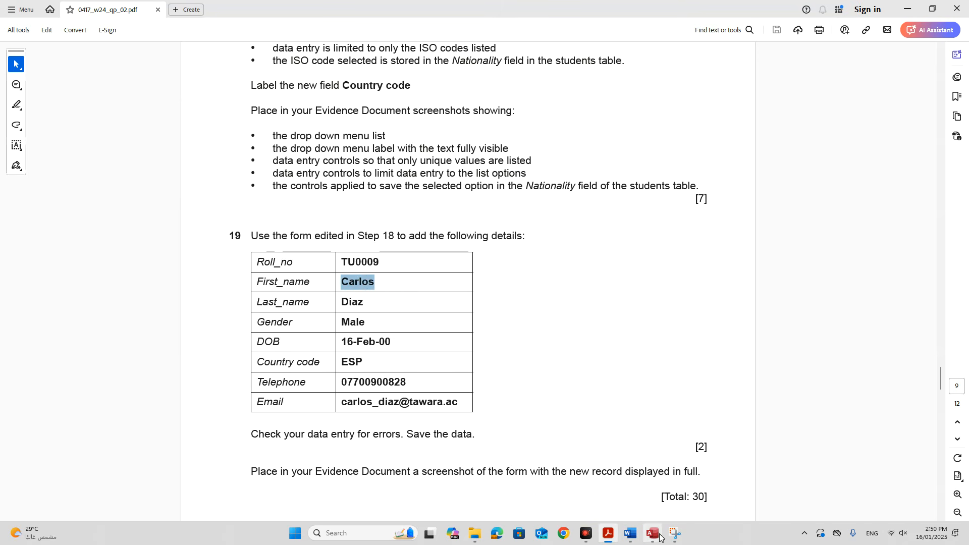
pyautogui.click(653, 533)
pyautogui.click(250, 181)
pyautogui.hotkey('ctrl', 'v')
pyautogui.click(248, 205)
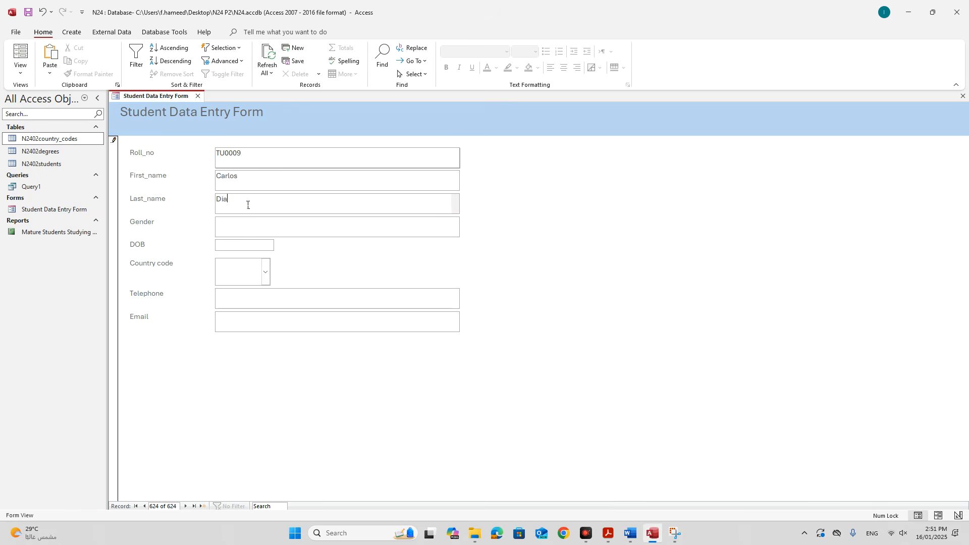
# Copy Male into Gender and type 16-Feb-00 as the DOB.
pyautogui.click(608, 533)
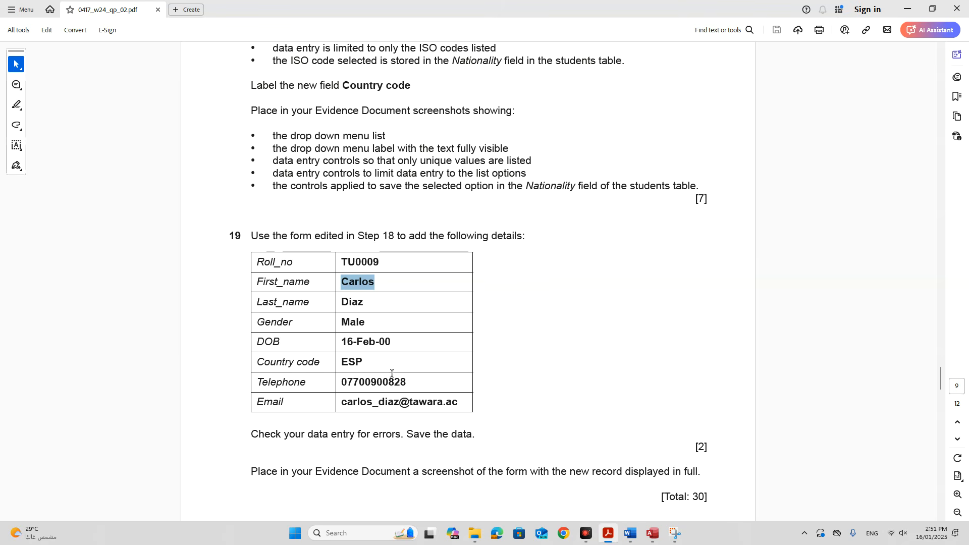
pyautogui.doubleClick(348, 323)
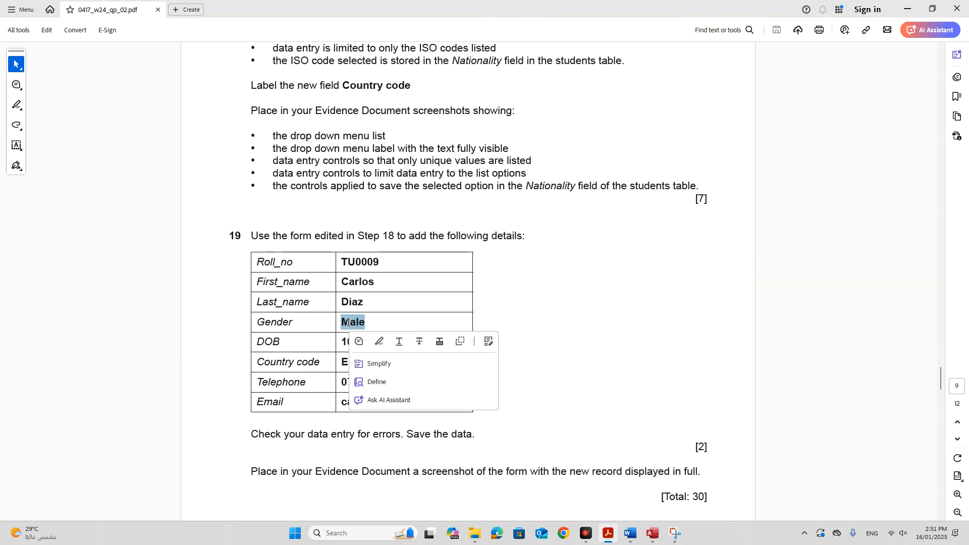
pyautogui.hotkey('ctrl', 'c')
pyautogui.click(652, 533)
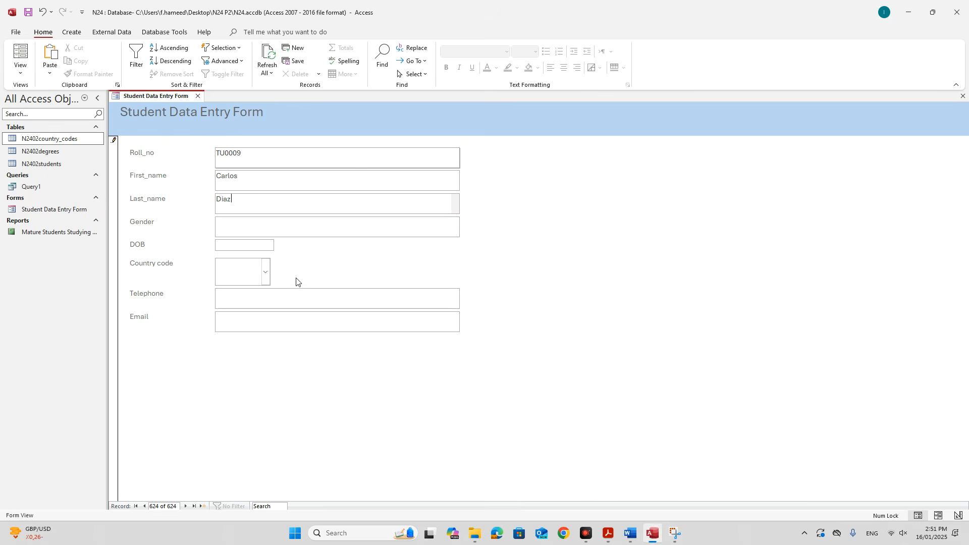
pyautogui.click(257, 225)
pyautogui.click(252, 251)
pyautogui.write('16-Feb-00')
# Copy the student's telephone number from the Step 19 table in the question paper.
pyautogui.click(608, 534)
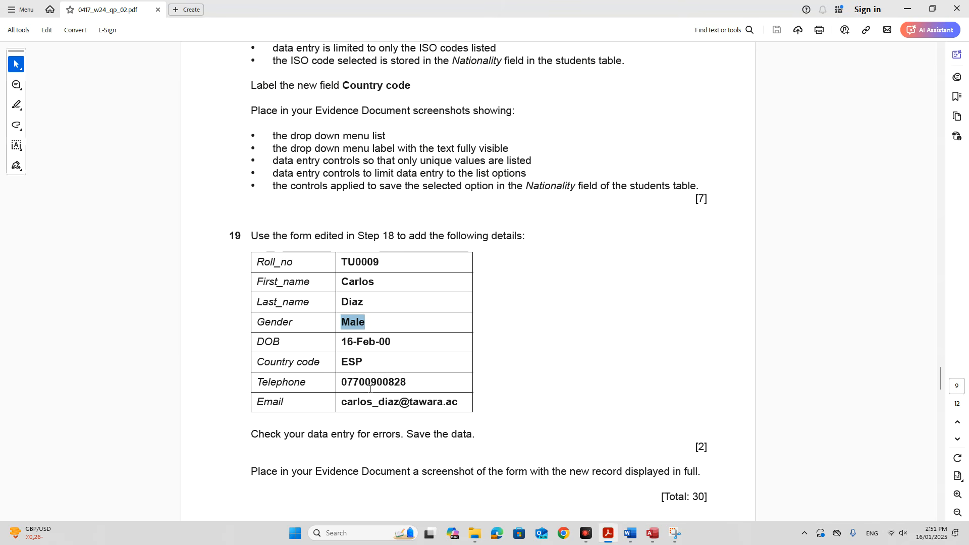
pyautogui.moveTo(343, 384); pyautogui.dragTo(410, 384)
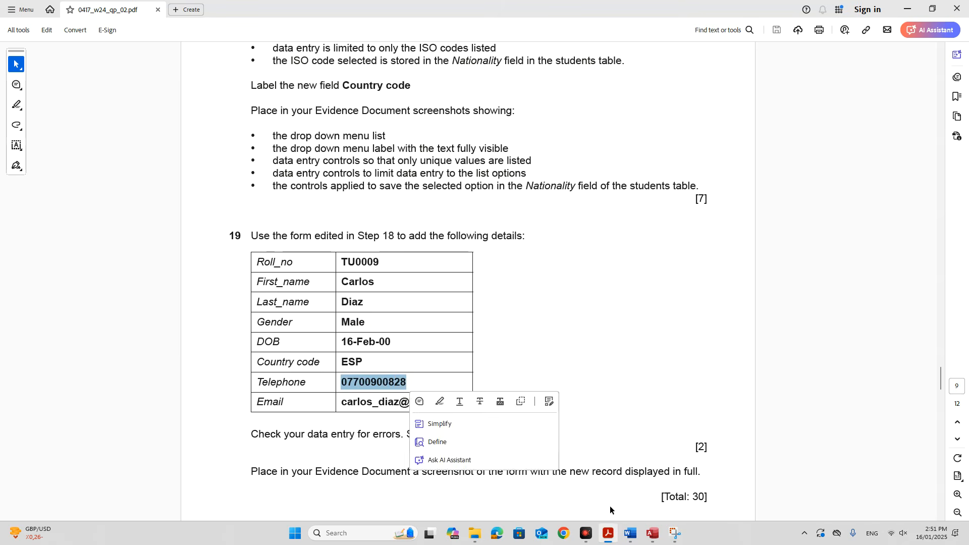
pyautogui.hotkey('ctrl', 'c')
pyautogui.click(652, 533)
# Paste the telephone number and choose ESP as the country code.
pyautogui.click(237, 272)
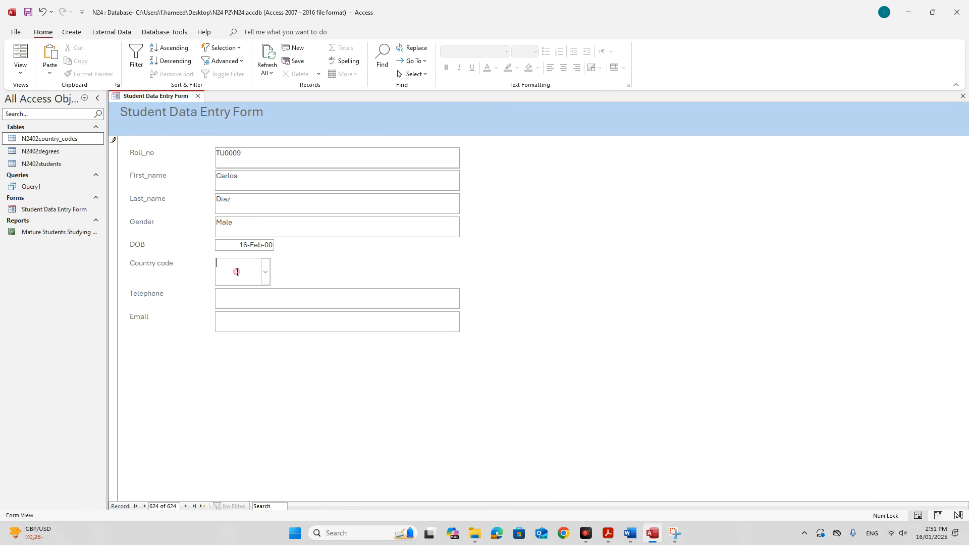
pyautogui.click(255, 297)
pyautogui.hotkey('ctrl', 'v')
pyautogui.click(265, 272)
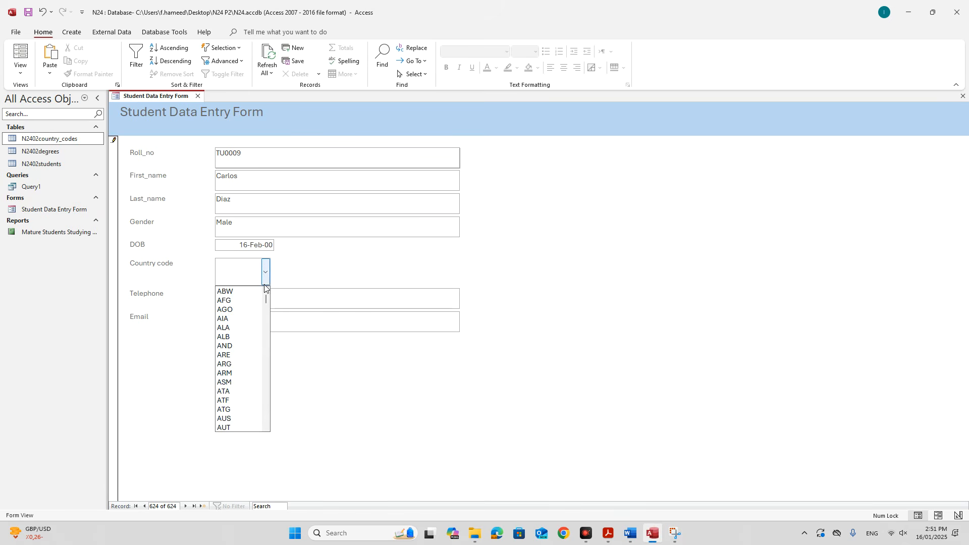
pyautogui.write('eCU')
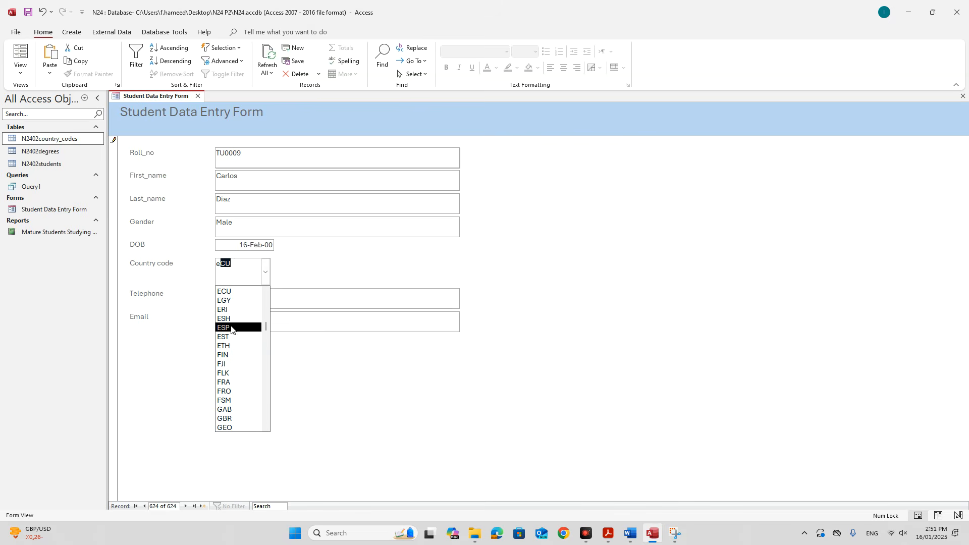
pyautogui.click(237, 328)
# Copy the student's e-mail address from the question paper into the Email field.
pyautogui.click(248, 320)
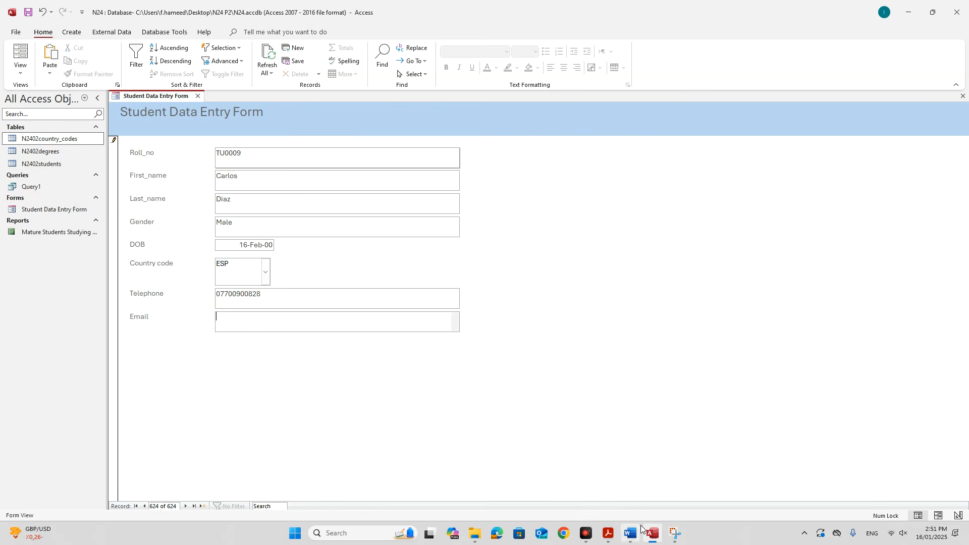
pyautogui.click(608, 533)
pyautogui.click(341, 403)
pyautogui.click(550, 326)
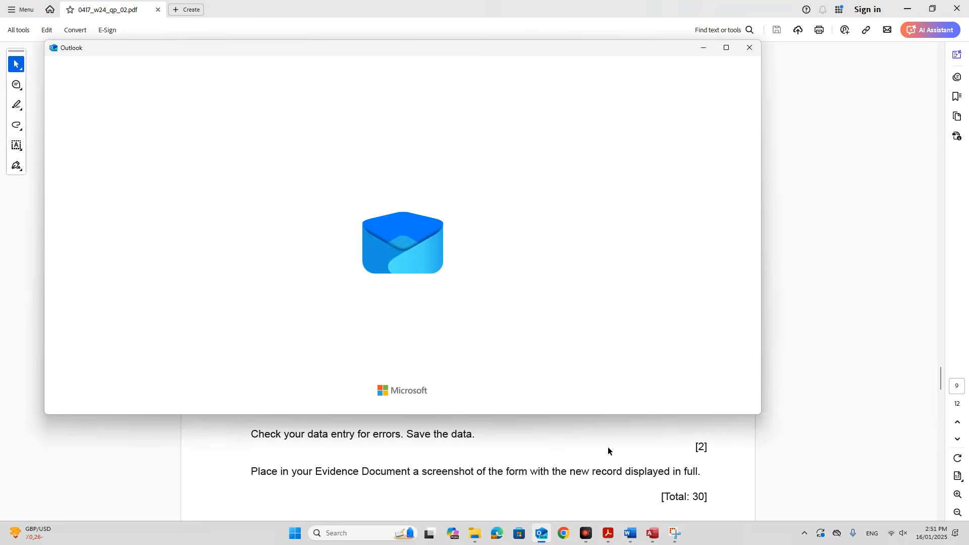
pyautogui.click(595, 449)
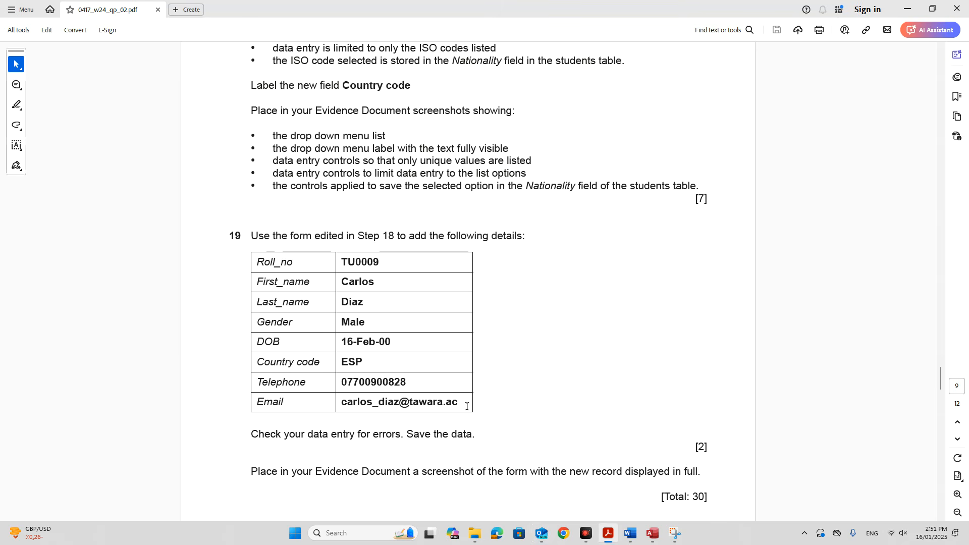
pyautogui.moveTo(467, 406); pyautogui.dragTo(340, 402)
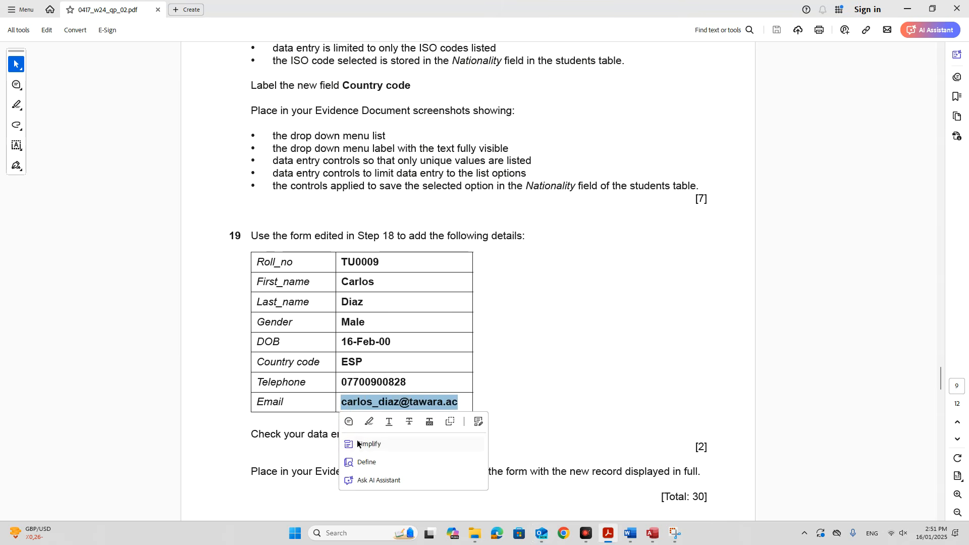
pyautogui.hotkey('ctrl', 'c')
pyautogui.click(652, 533)
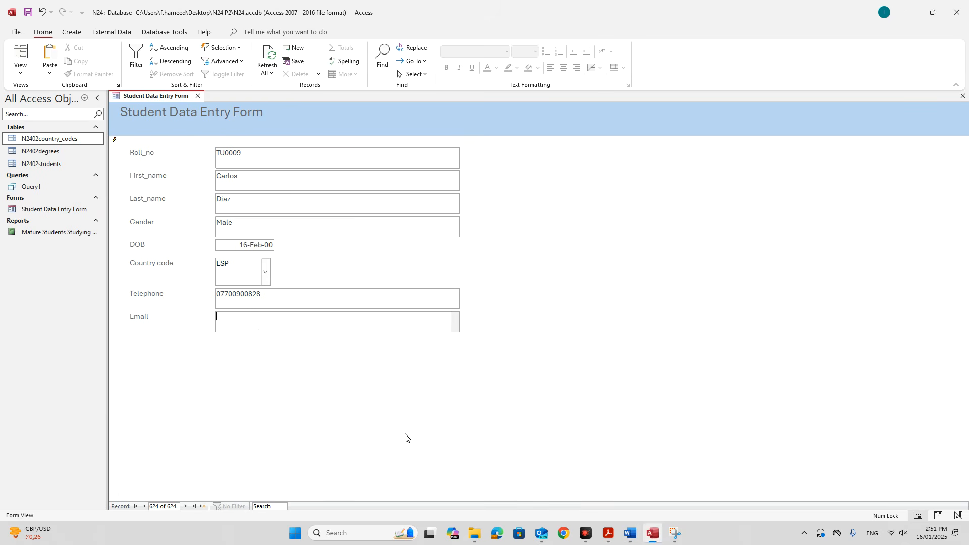
pyautogui.hotkey('ctrl', 'v')
# Check the form against the question paper and save the TU0009 record.
pyautogui.click(608, 533)
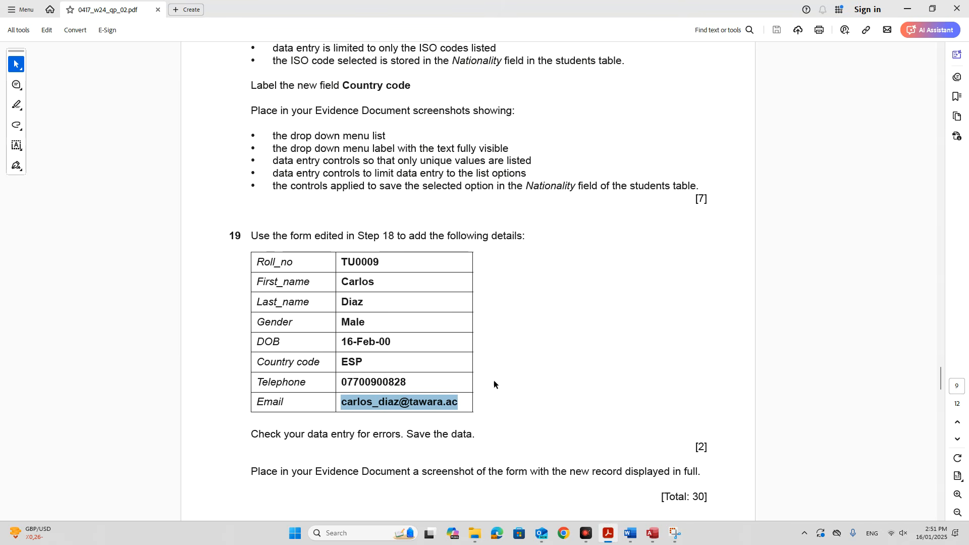
pyautogui.click(653, 533)
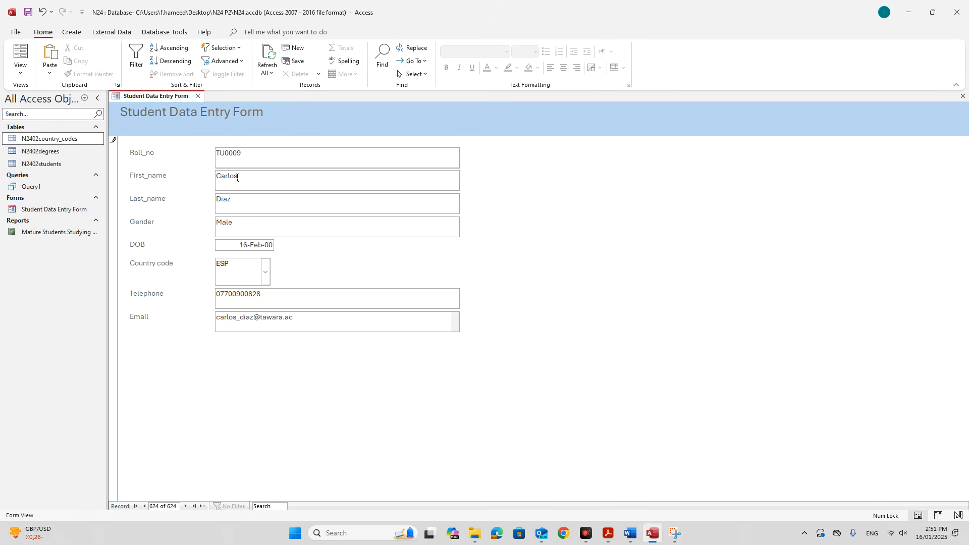
pyautogui.rightClick(172, 102)
pyautogui.click(183, 105)
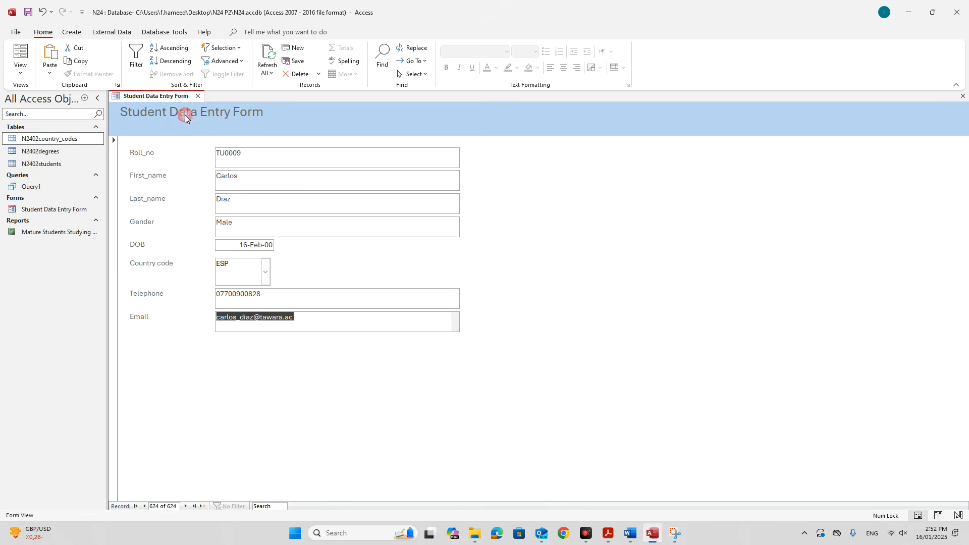
pyautogui.click(414, 348)
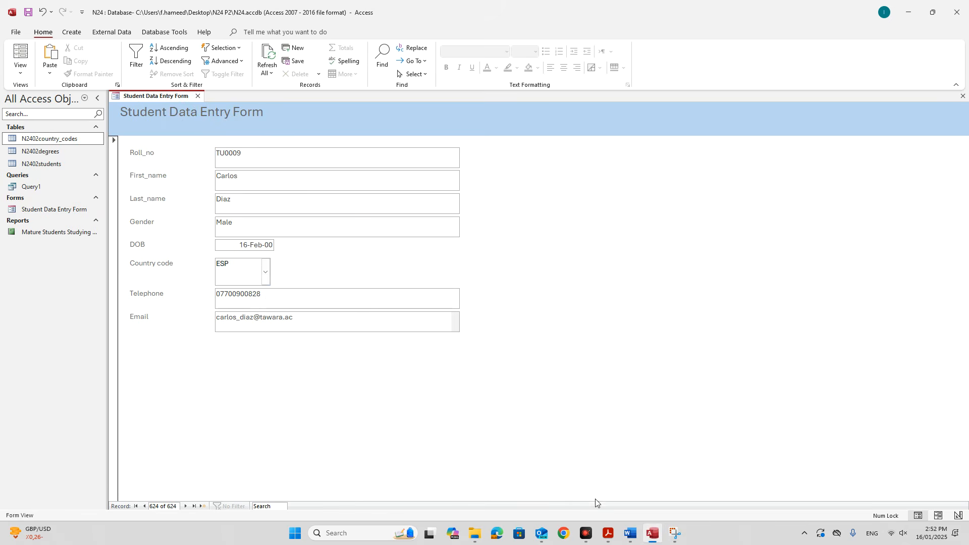
# Snip the completed TU0009 Student Data Entry Form with Snipping Tool.
pyautogui.click(607, 532)
pyautogui.scroll(-3, 398, 444)
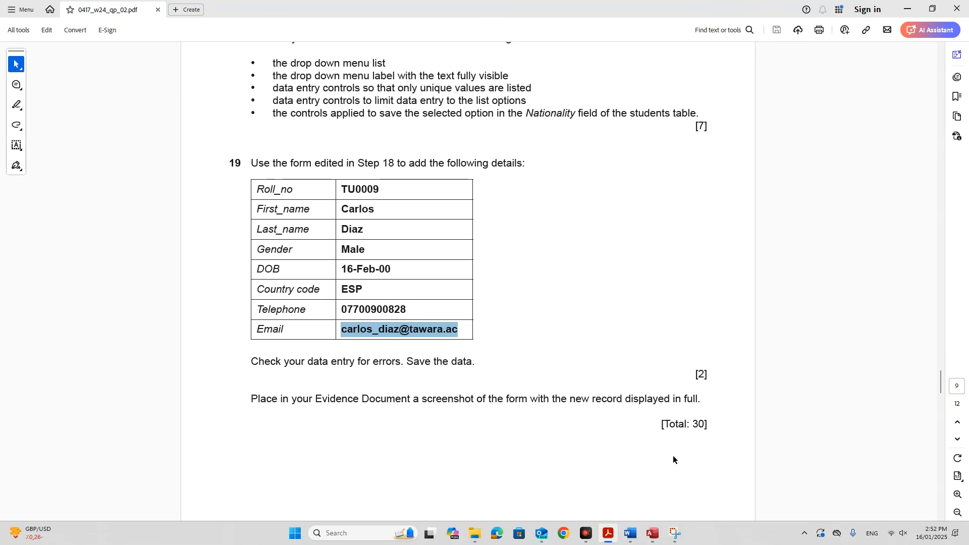
pyautogui.click(654, 534)
pyautogui.click(679, 534)
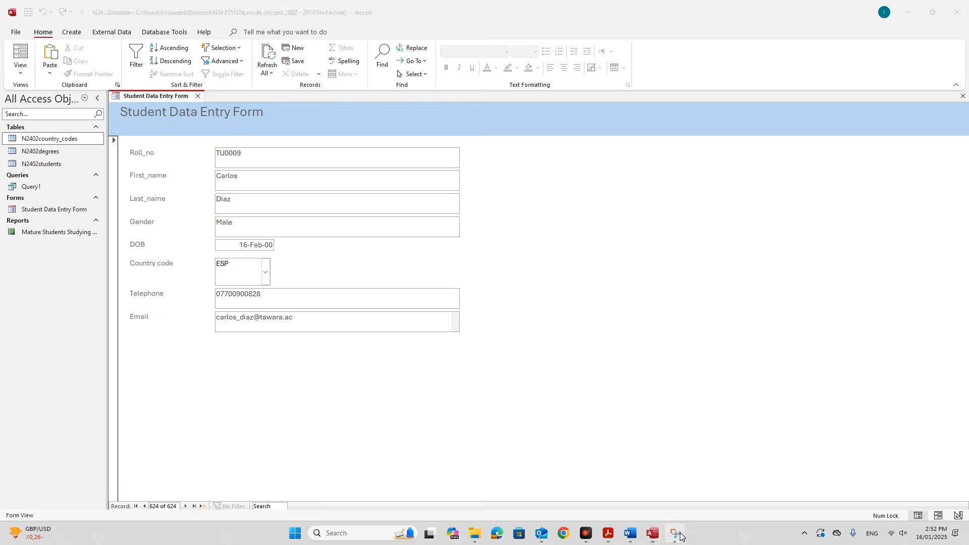
pyautogui.click(27, 24)
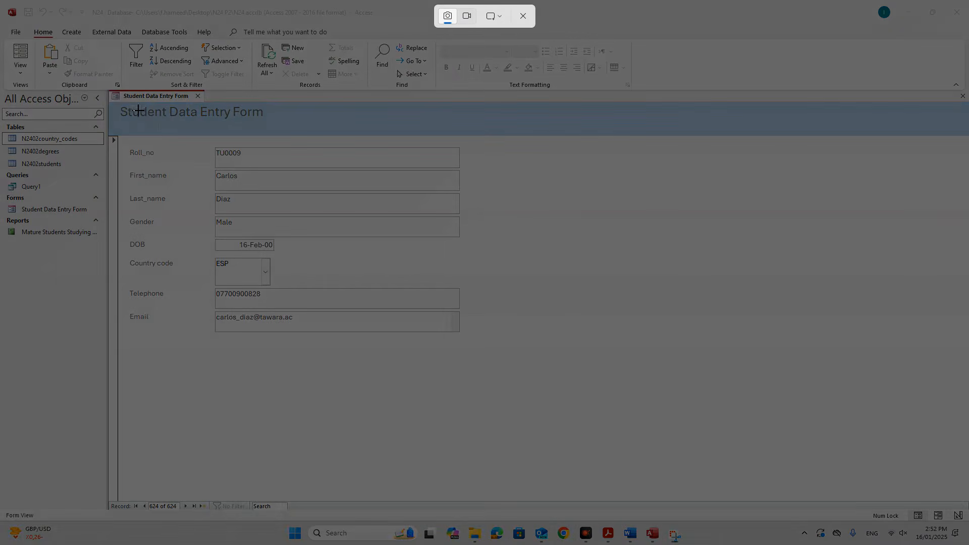
pyautogui.moveTo(117, 102); pyautogui.dragTo(498, 373)
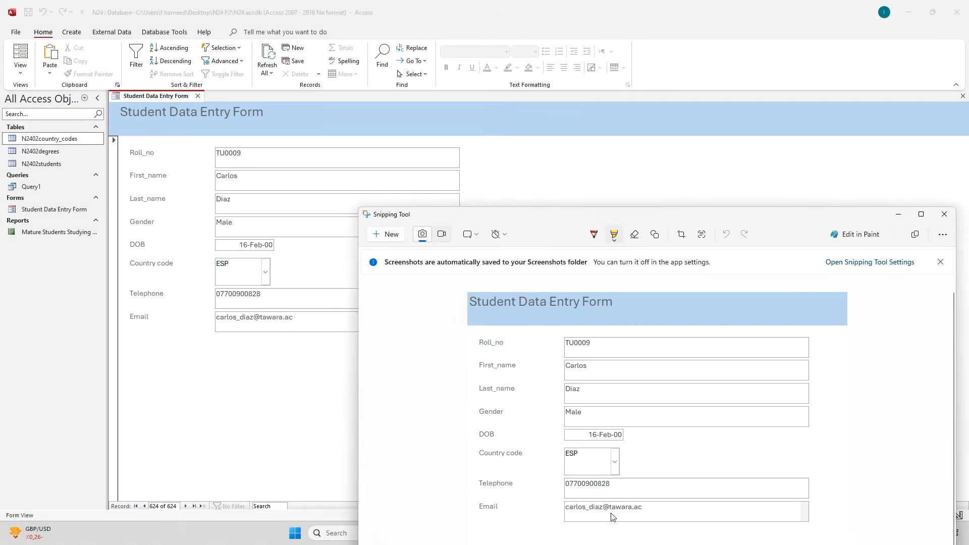
pyautogui.click(925, 216)
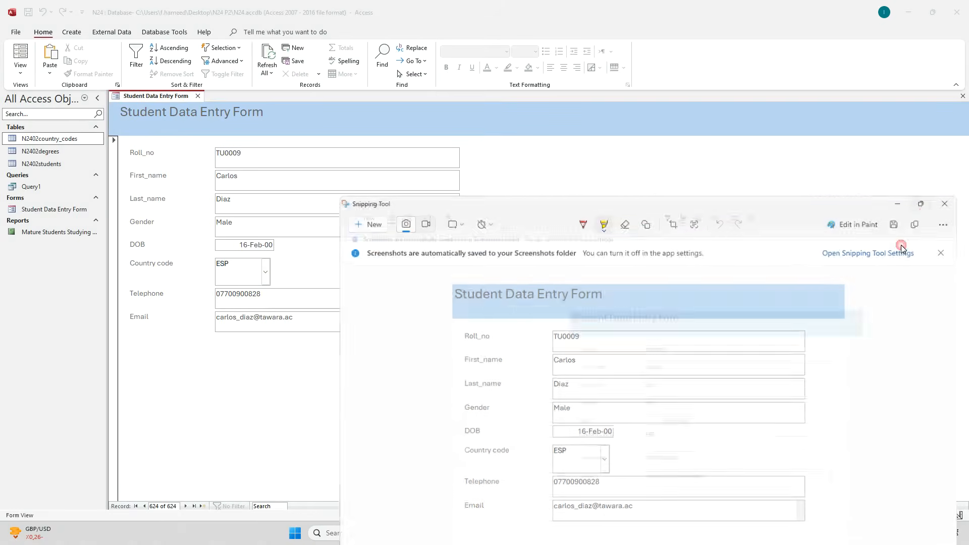
pyautogui.click(631, 534)
# Locate the Step 19 evidence heading in Word, cross-checking Step 19 in the question paper.
pyautogui.scroll(-2, 371, 335)
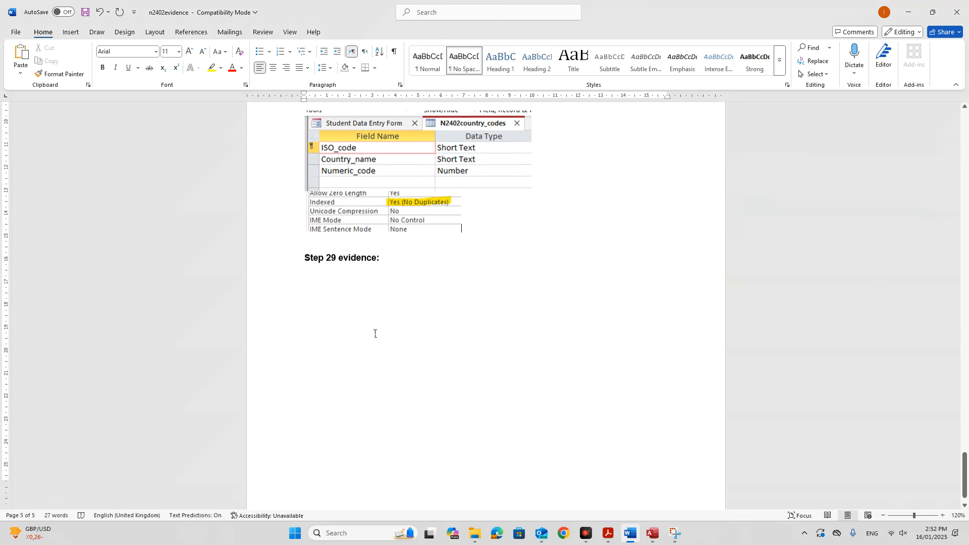
pyautogui.click(420, 256)
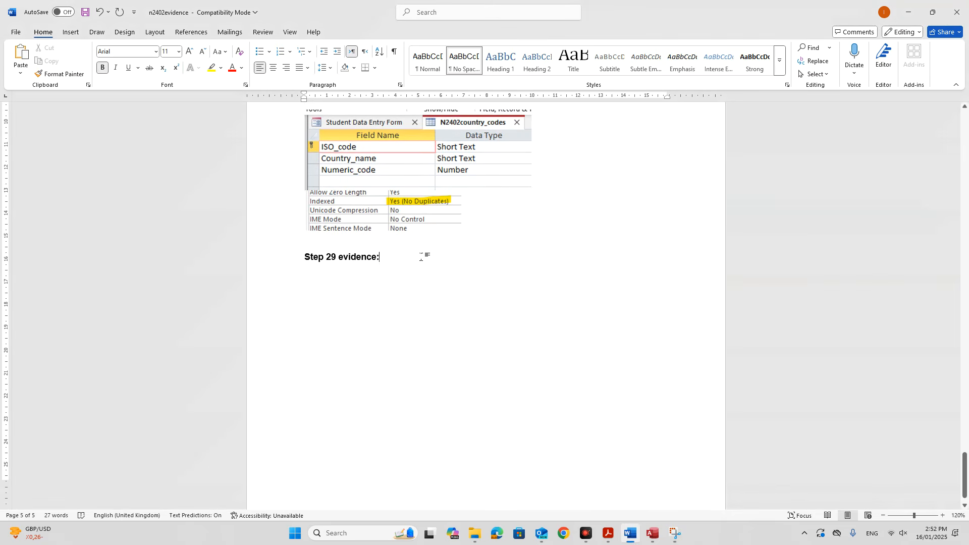
pyautogui.click(609, 534)
pyautogui.scroll(3, 603, 474)
pyautogui.scroll(-1, 606, 495)
pyautogui.click(630, 533)
pyautogui.scroll(20, 593, 455)
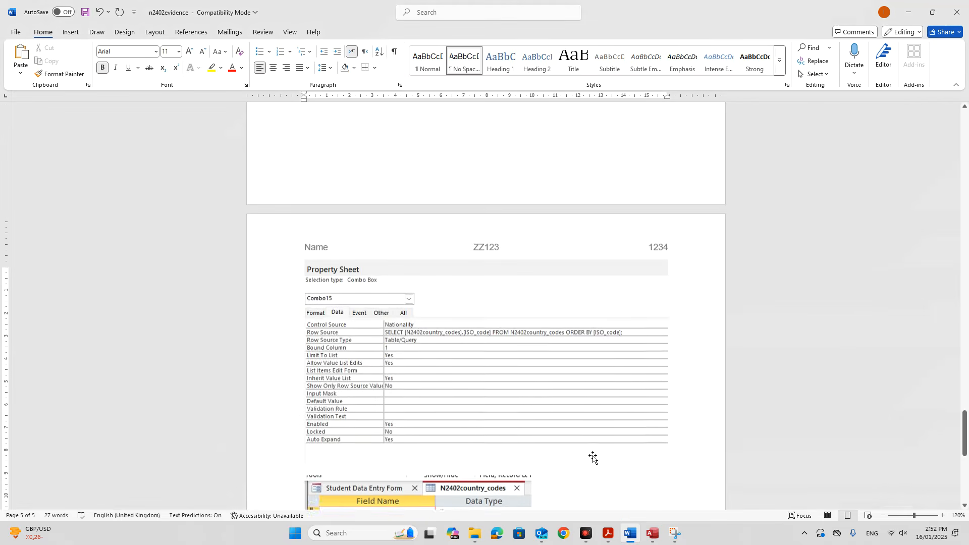
pyautogui.scroll(5, 593, 455)
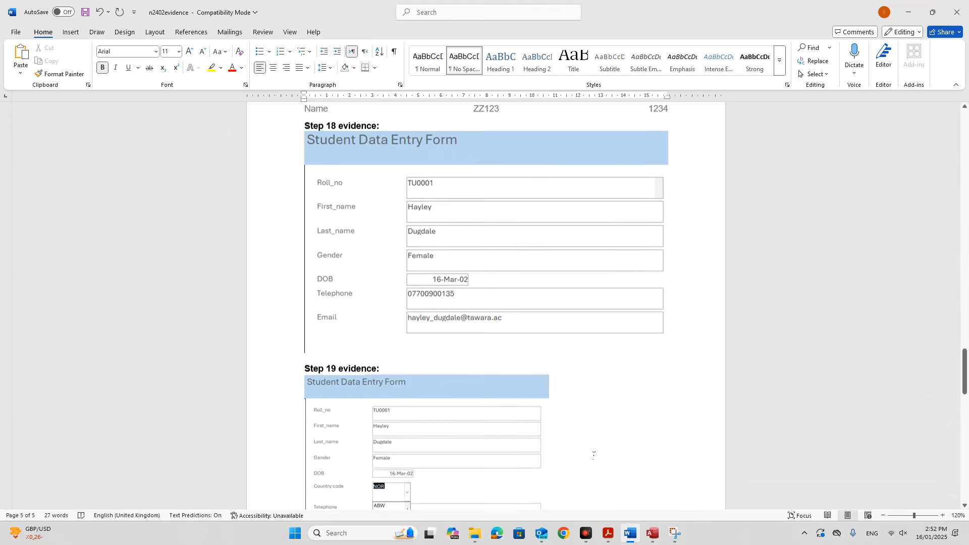
pyautogui.scroll(-1, 593, 452)
pyautogui.scroll(1, 593, 451)
pyautogui.scroll(-5, 593, 451)
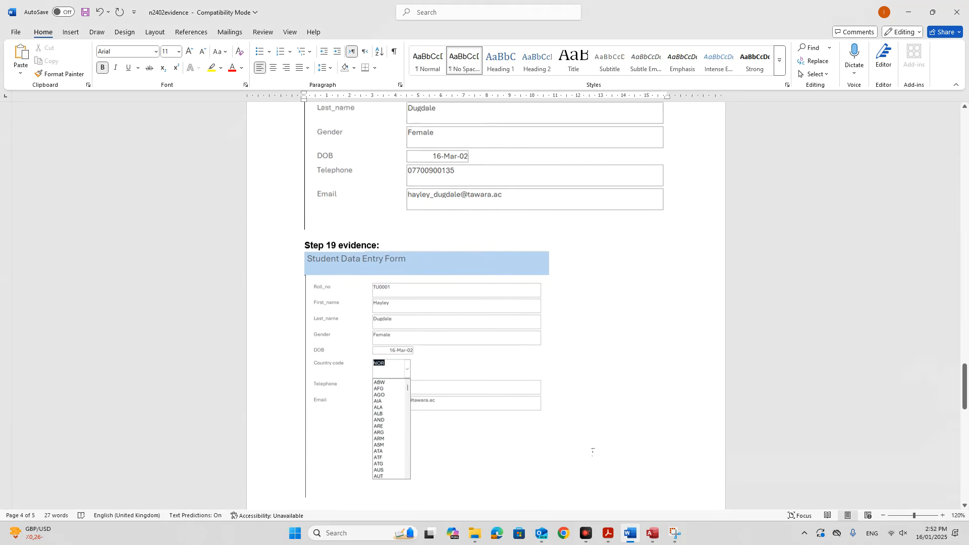
pyautogui.click(613, 534)
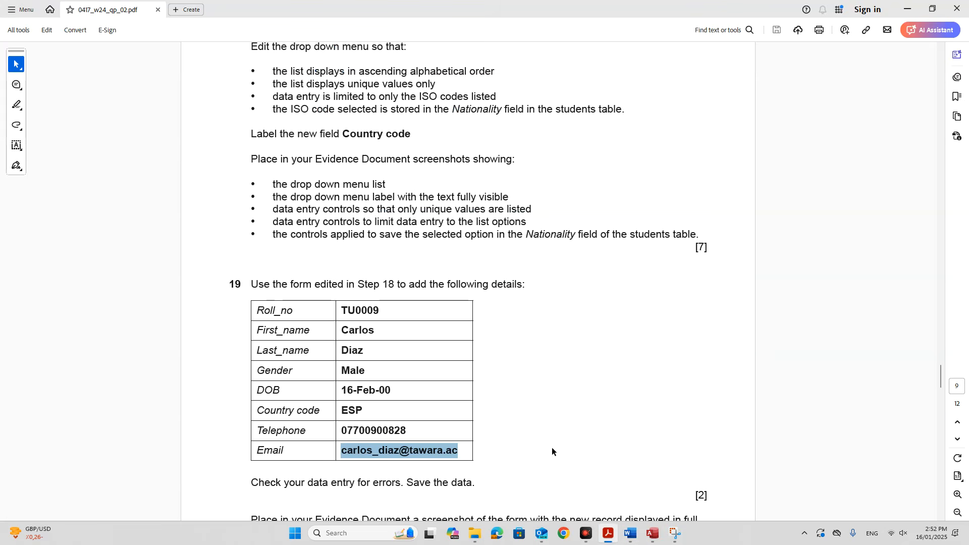
# Scroll the question paper back to page 8's Step 17 columnar form instructions.
pyautogui.scroll(-3, 552, 447)
pyautogui.scroll(5, 552, 447)
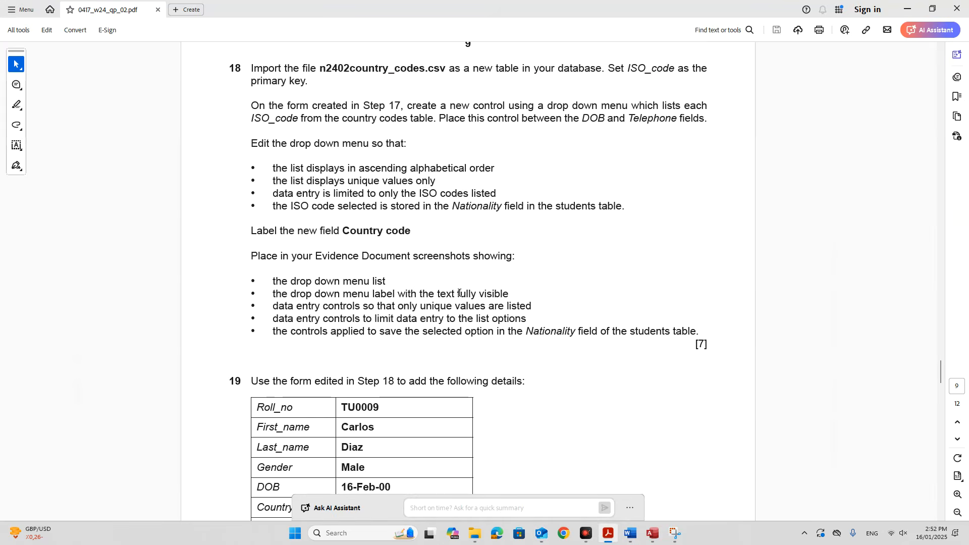
pyautogui.scroll(9, 392, 272)
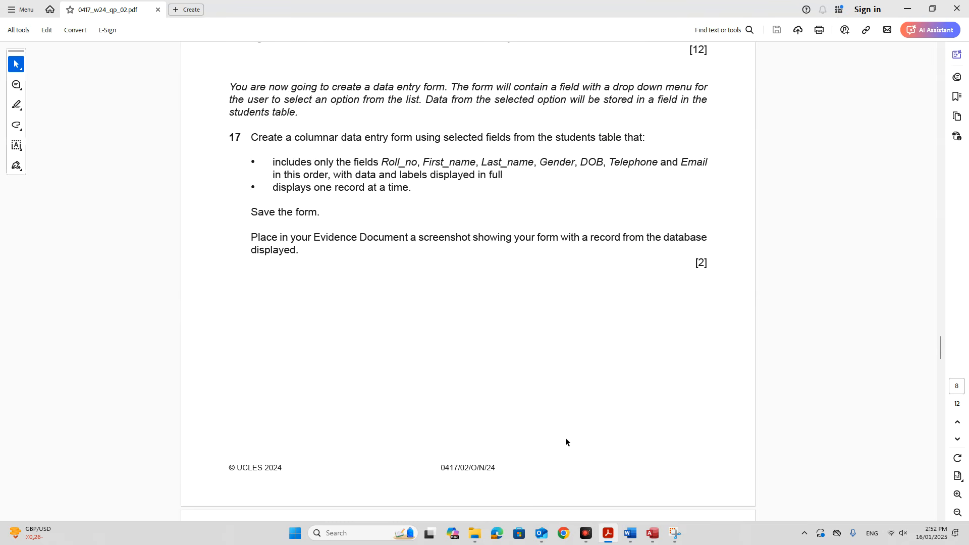
pyautogui.click(634, 522)
pyautogui.scroll(20, 543, 419)
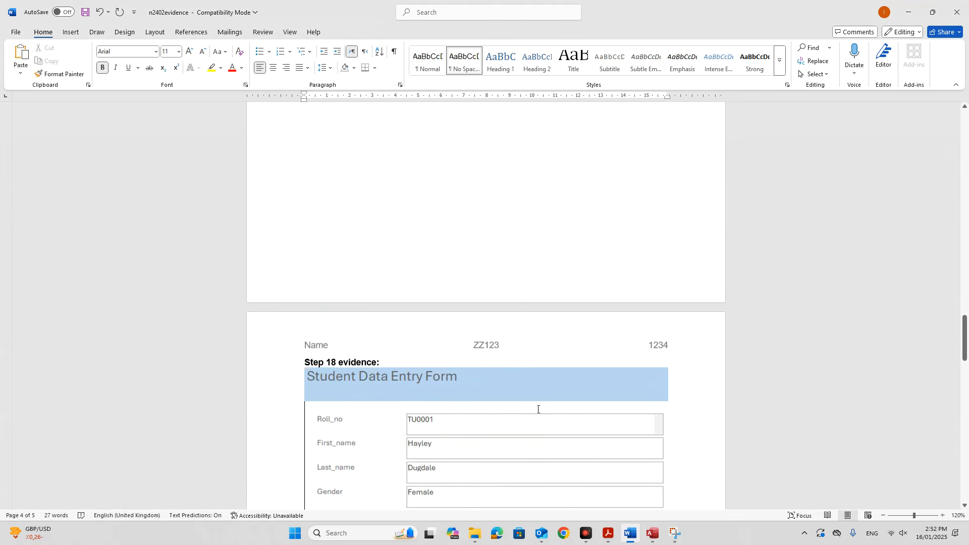
pyautogui.scroll(5, 537, 407)
pyautogui.scroll(-3, 537, 409)
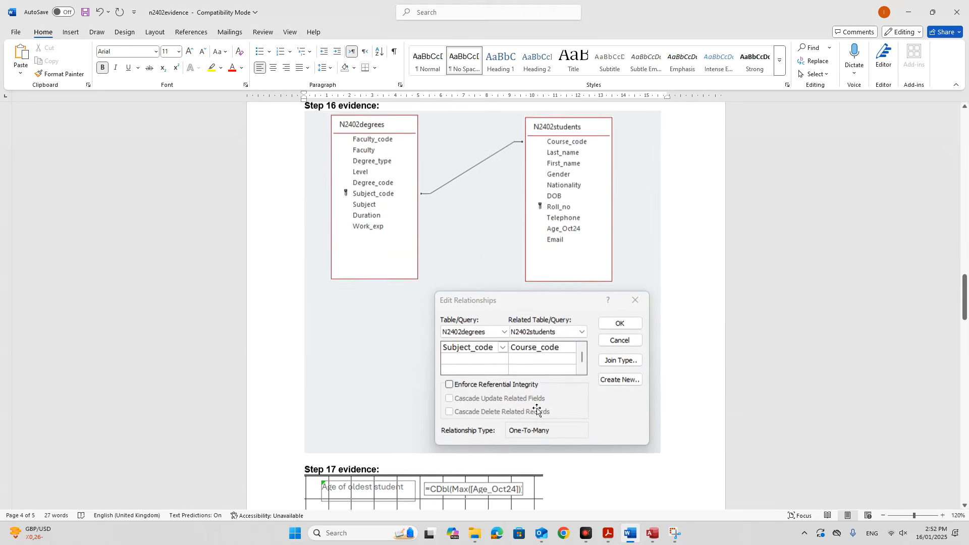
pyautogui.scroll(3, 537, 408)
pyautogui.scroll(-5, 537, 408)
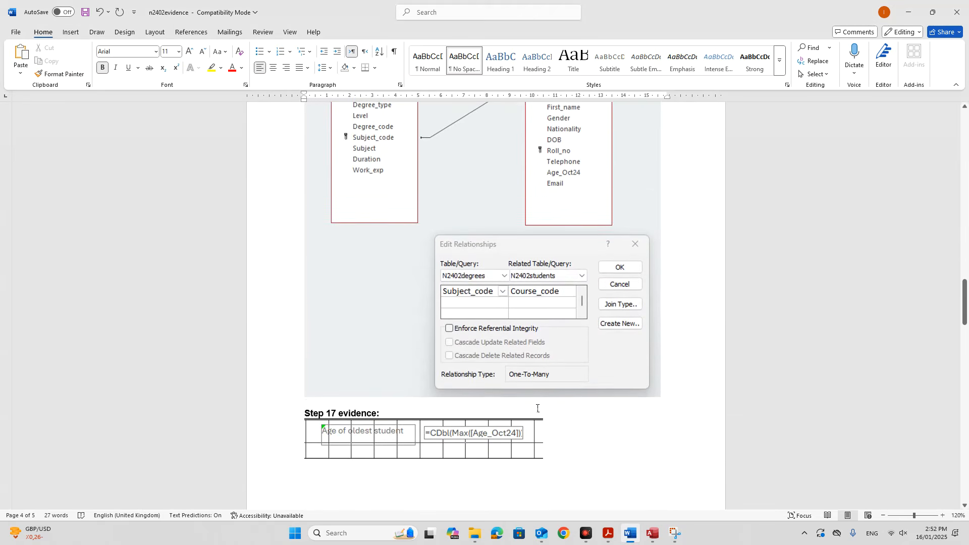
pyautogui.scroll(5, 537, 409)
pyautogui.scroll(12, 536, 409)
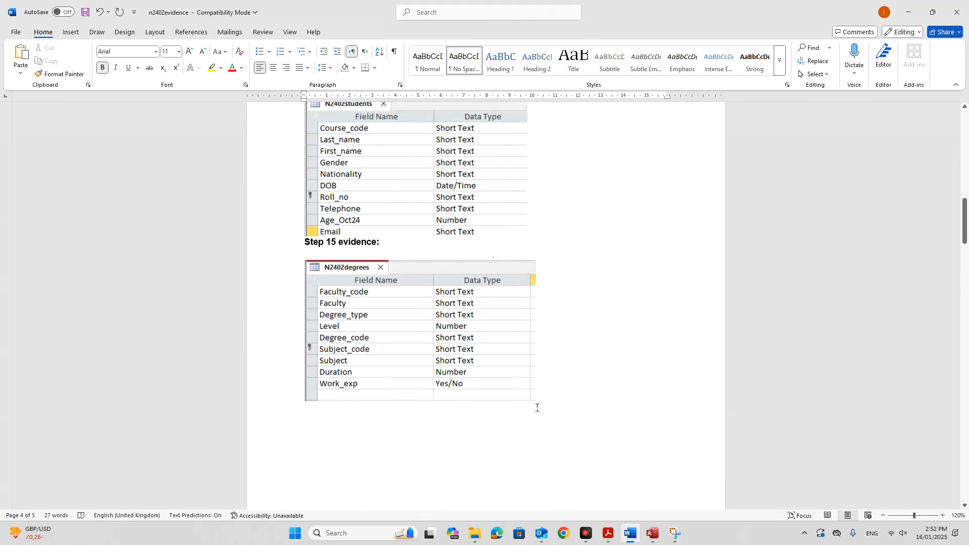
pyautogui.scroll(-10, 536, 409)
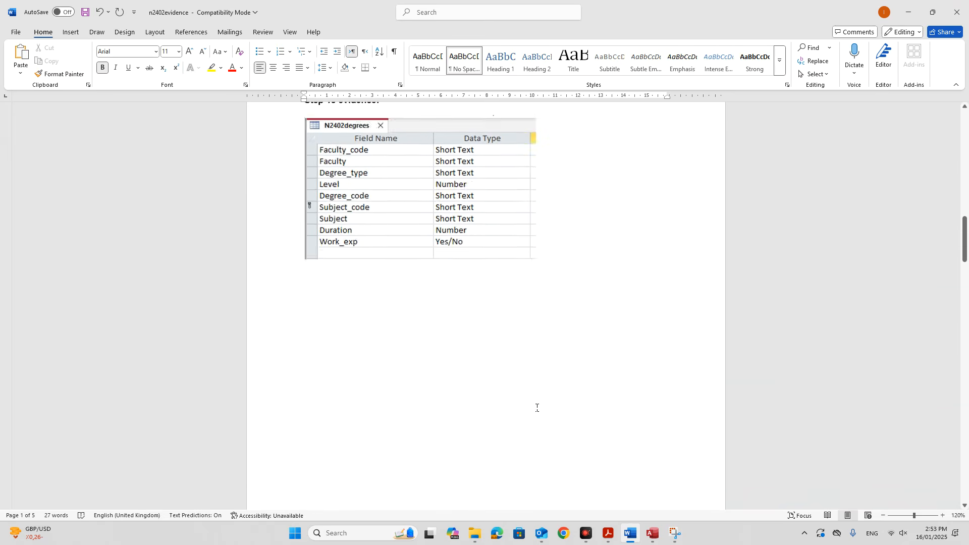
pyautogui.scroll(-9, 536, 411)
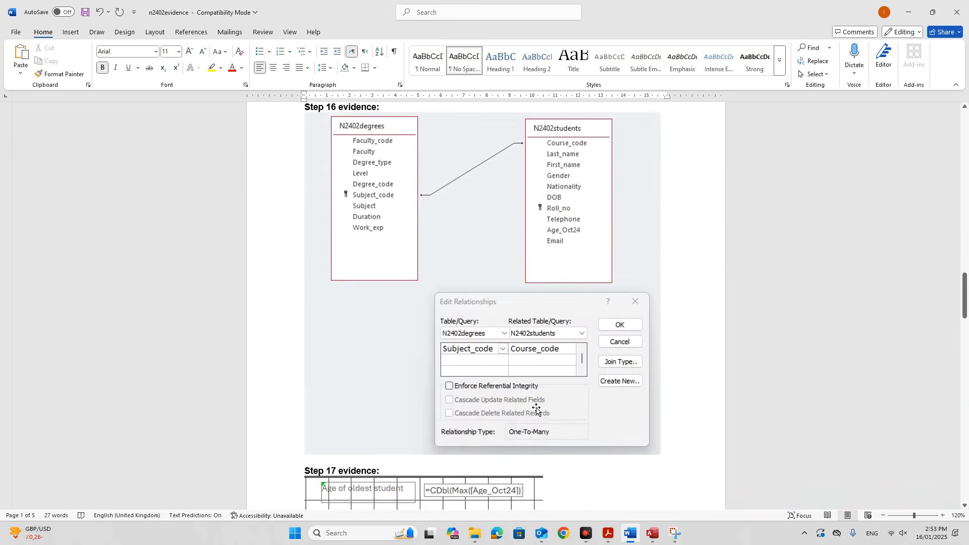
pyautogui.scroll(4, 536, 408)
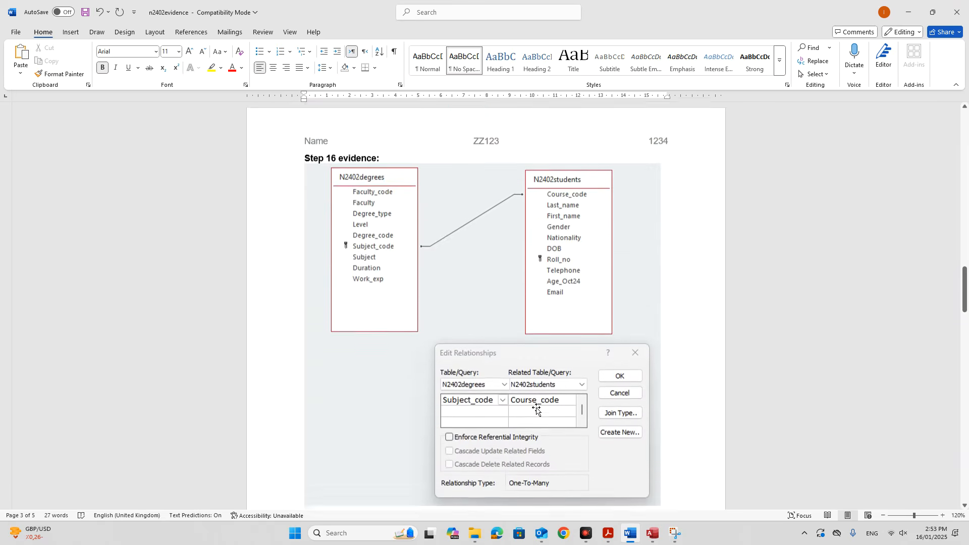
# Move the Step 16 relationship screenshot to below the degrees table.
pyautogui.click(542, 400)
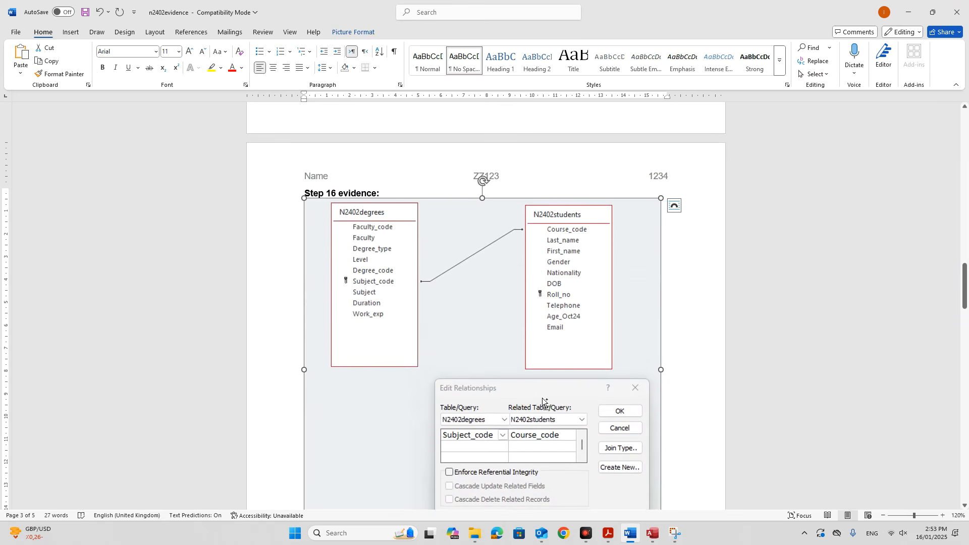
pyautogui.hotkey('ctrl', 'x')
pyautogui.scroll(9, 504, 385)
pyautogui.scroll(2, 333, 329)
pyautogui.click(337, 346)
pyautogui.hotkey('ctrl', 'v')
pyautogui.scroll(-10, 348, 358)
# Remove the Step 17 picture and blank lines, then paste the picture under Step 16 evidence.
pyautogui.click(332, 446)
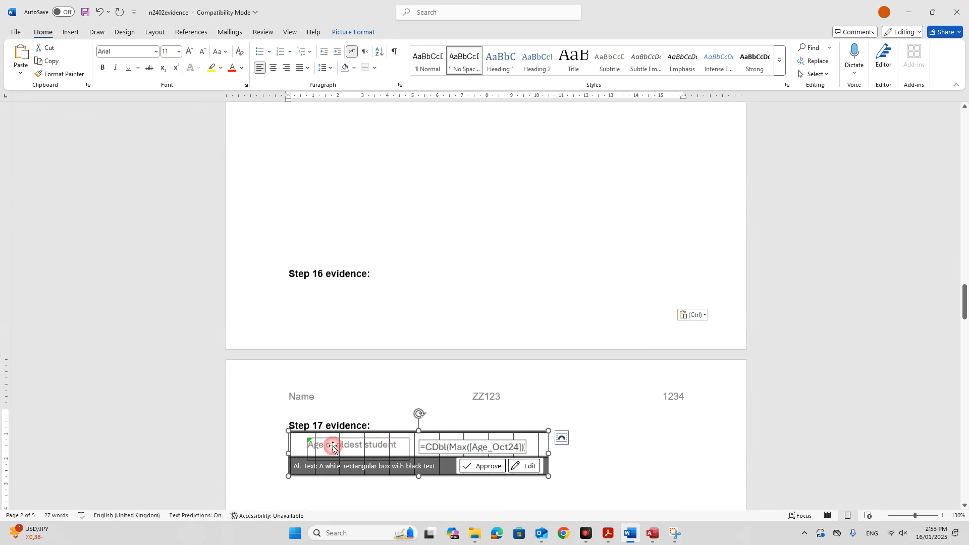
pyautogui.press('Delete')
pyautogui.click(289, 142)
pyautogui.press('Delete')
pyautogui.press('Delete')
pyautogui.press('Delete')
pyautogui.press('Delete')
pyautogui.press('Delete')
pyautogui.press('Delete')
pyautogui.click(304, 229)
pyautogui.hotkey('ctrl', 'v')
# Move the Student Data Entry Form picture to the top of the page and delete blank lines.
pyautogui.scroll(-3, 337, 294)
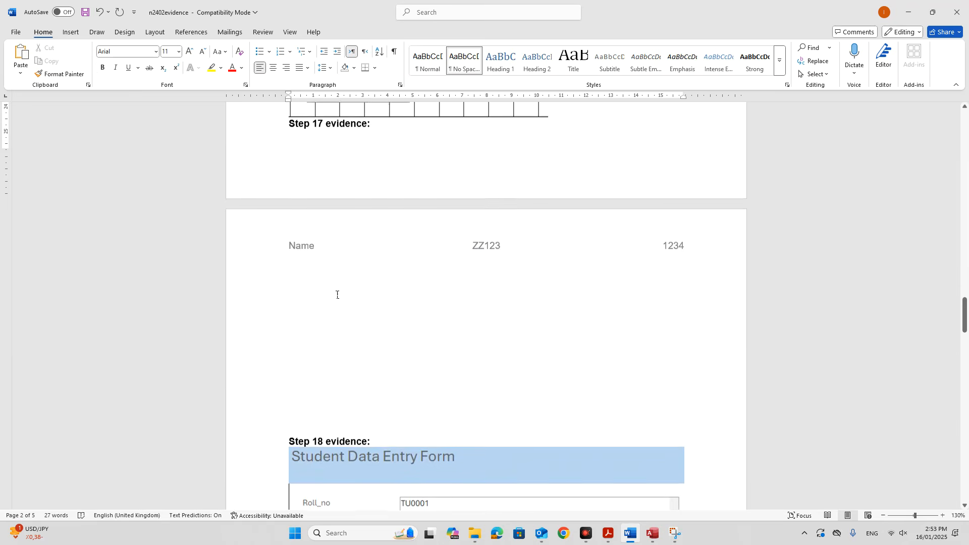
pyautogui.scroll(-1, 334, 298)
pyautogui.click(364, 461)
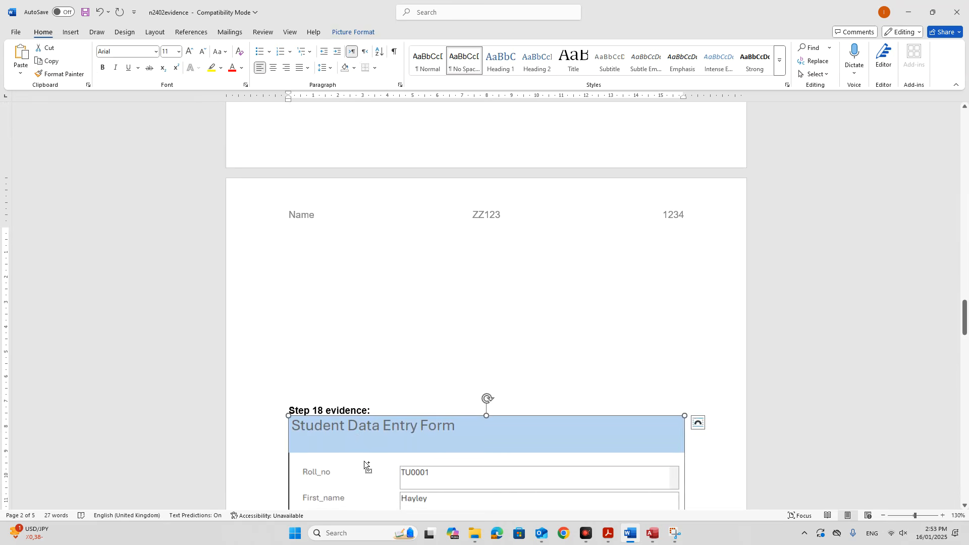
pyautogui.hotkey('ctrl', 'x')
pyautogui.click(300, 247)
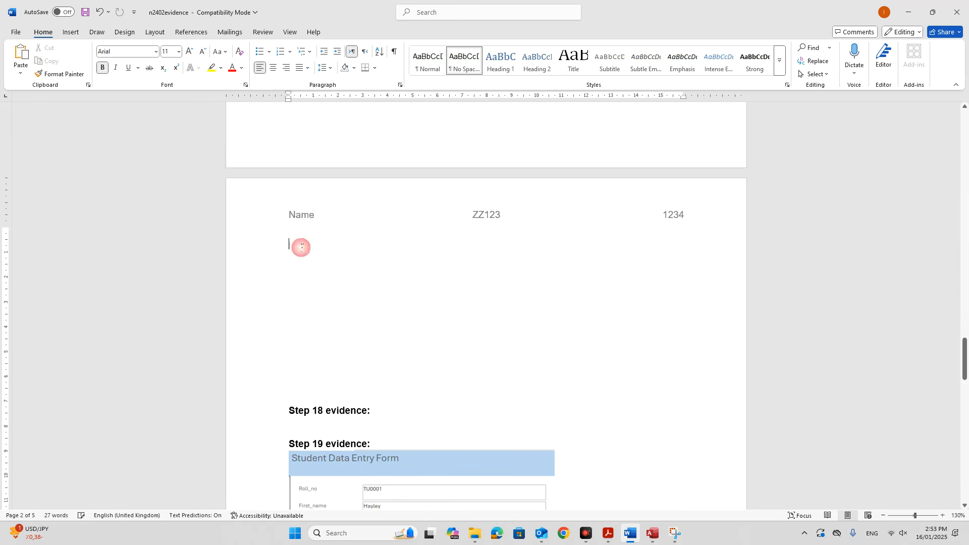
pyautogui.hotkey('ctrl', 'v')
pyautogui.scroll(-6, 295, 217)
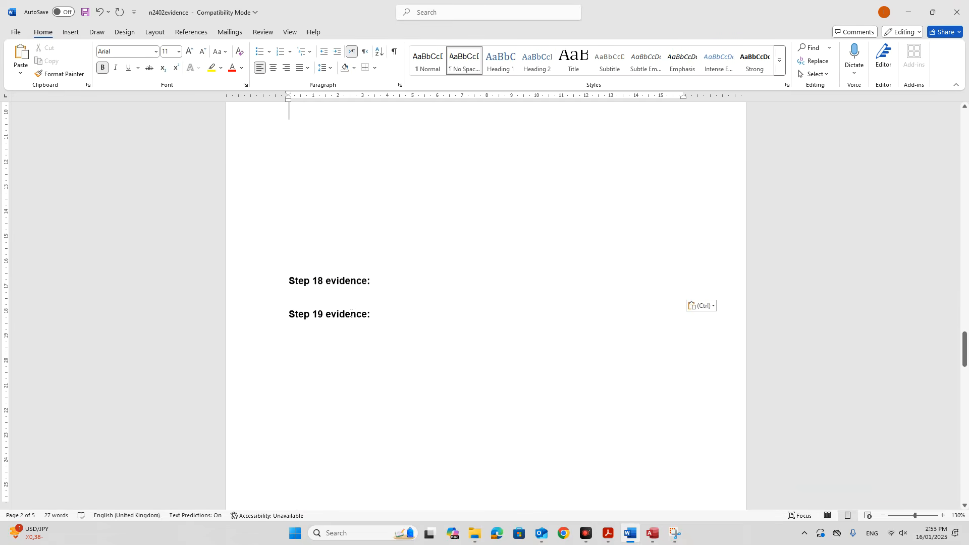
pyautogui.click(299, 167)
pyautogui.press('Delete')
pyautogui.press('Delete')
pyautogui.press('Delete')
pyautogui.press('Delete')
pyautogui.press('Delete')
pyautogui.press('Delete')
pyautogui.press('Delete')
pyautogui.press('Delete')
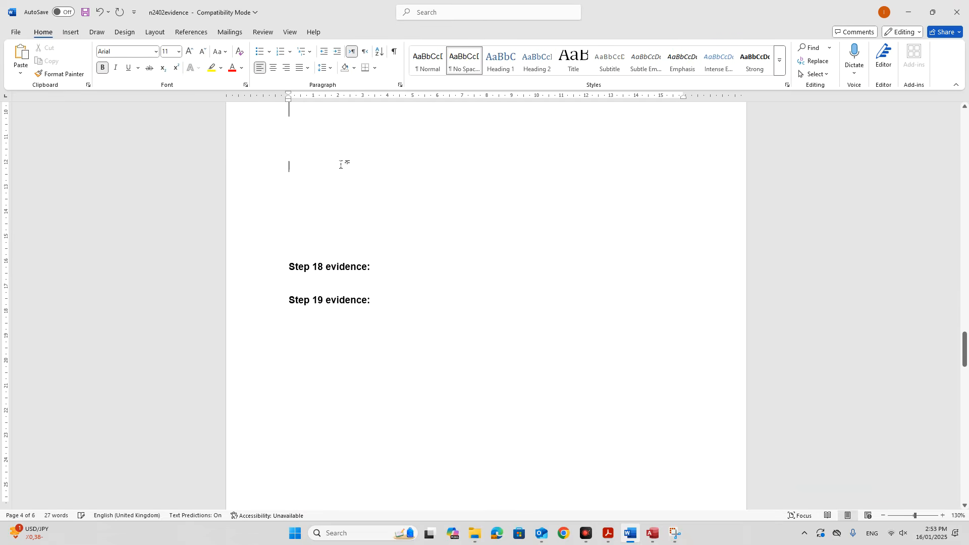
# Place the property sheet and table design screenshots under Step 18 evidence.
pyautogui.scroll(-5, 297, 216)
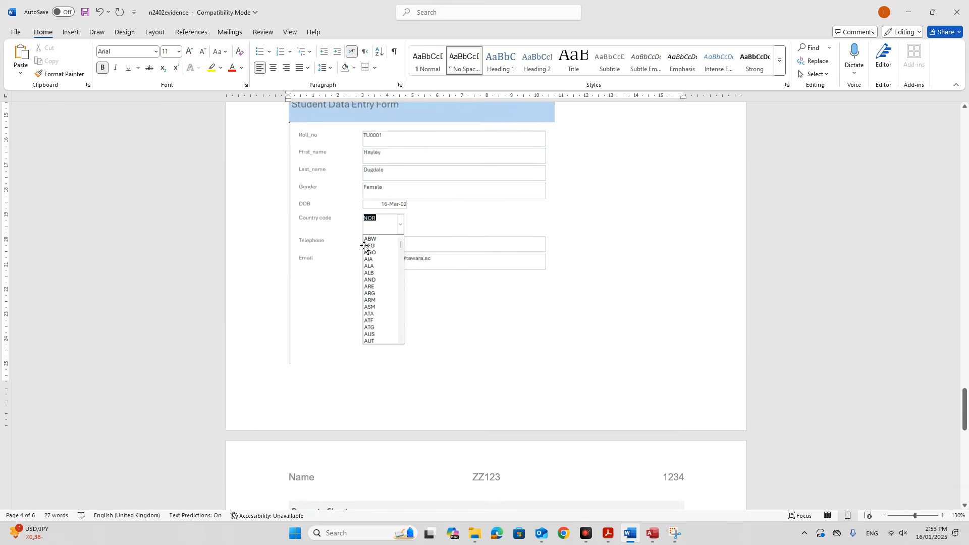
pyautogui.moveTo(254, 216); pyautogui.dragTo(448, 458)
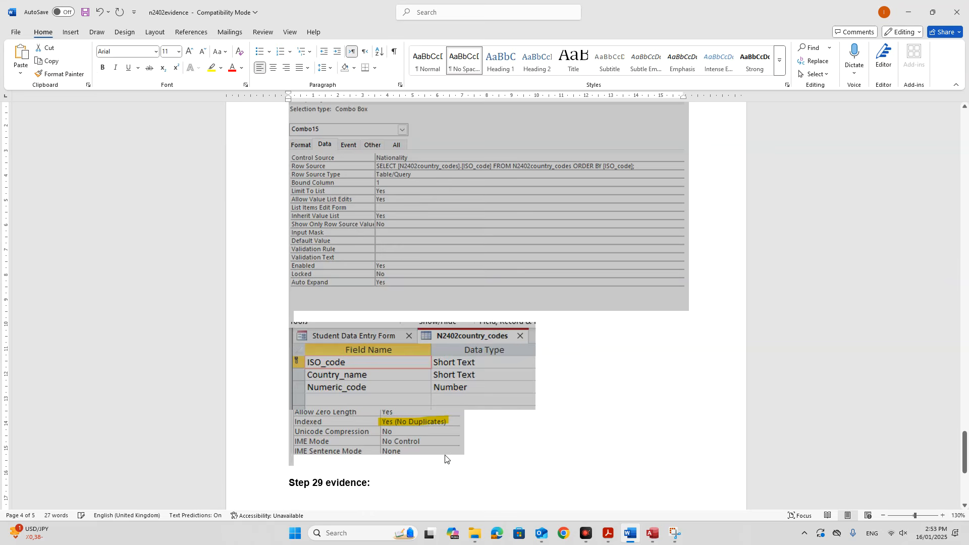
pyautogui.press('Delete')
pyautogui.scroll(5, 429, 392)
pyautogui.scroll(-3, 341, 441)
pyautogui.click(333, 461)
pyautogui.hotkey('ctrl', 'v')
pyautogui.scroll(-5, 415, 411)
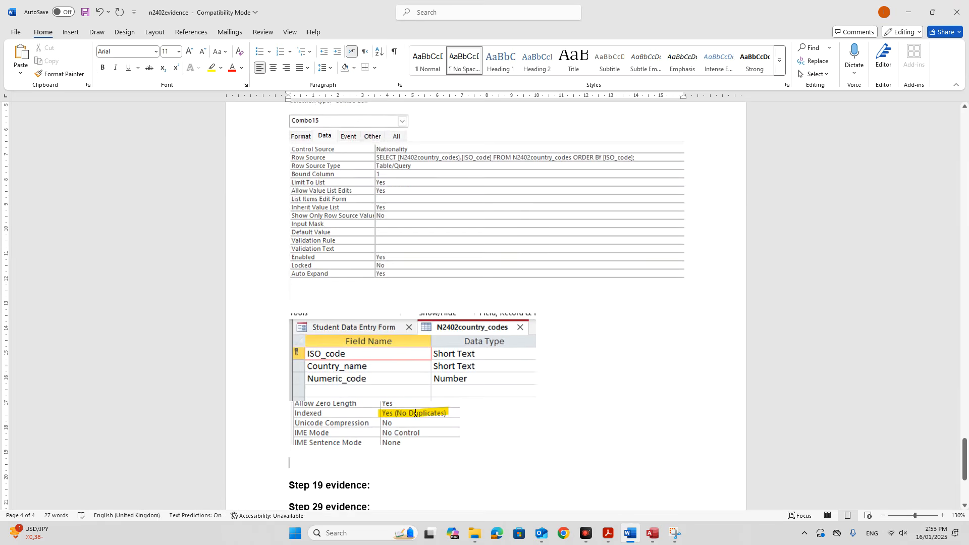
# Snip the Student Data Entry Form showing the TU0009 record.
pyautogui.click(608, 533)
pyautogui.scroll(-5, 538, 392)
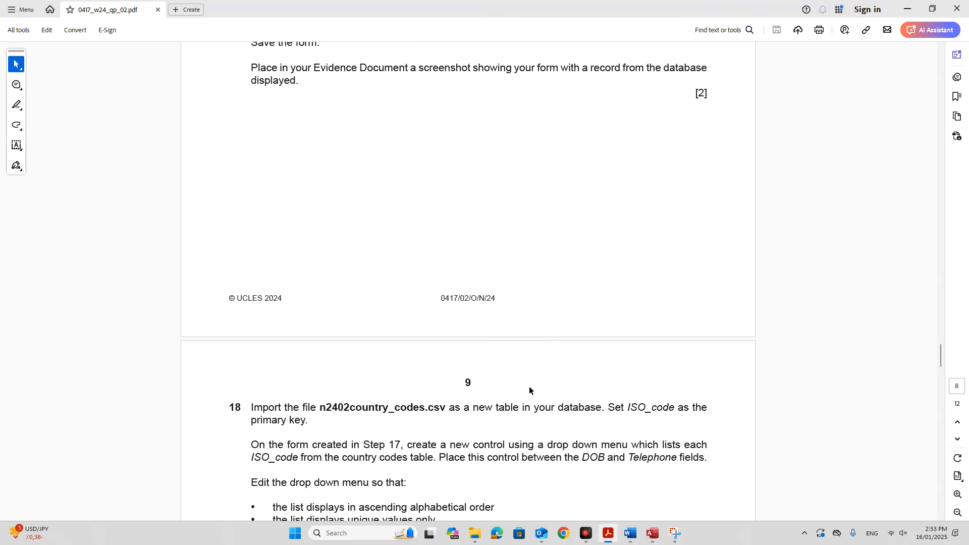
pyautogui.click(652, 533)
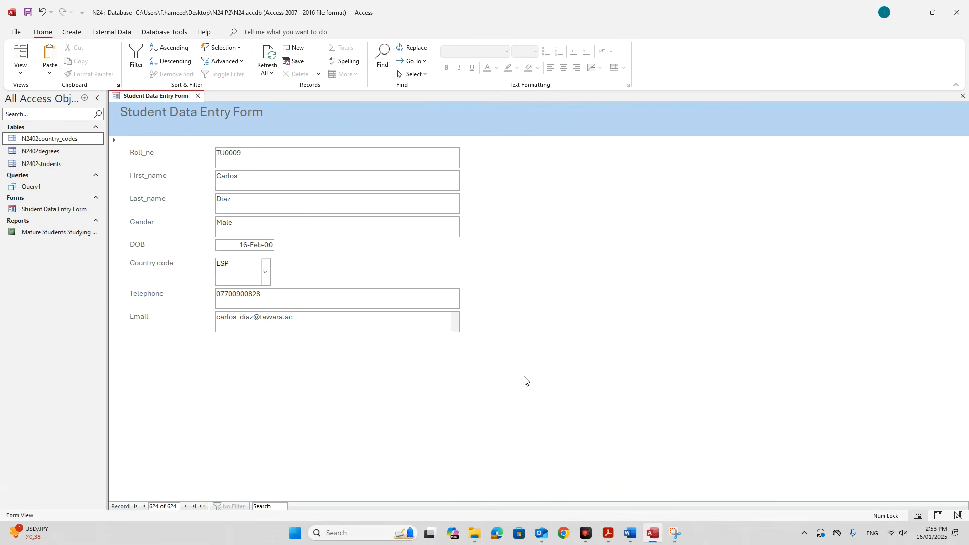
pyautogui.click(675, 532)
pyautogui.click(38, 30)
pyautogui.moveTo(117, 101); pyautogui.dragTo(461, 341)
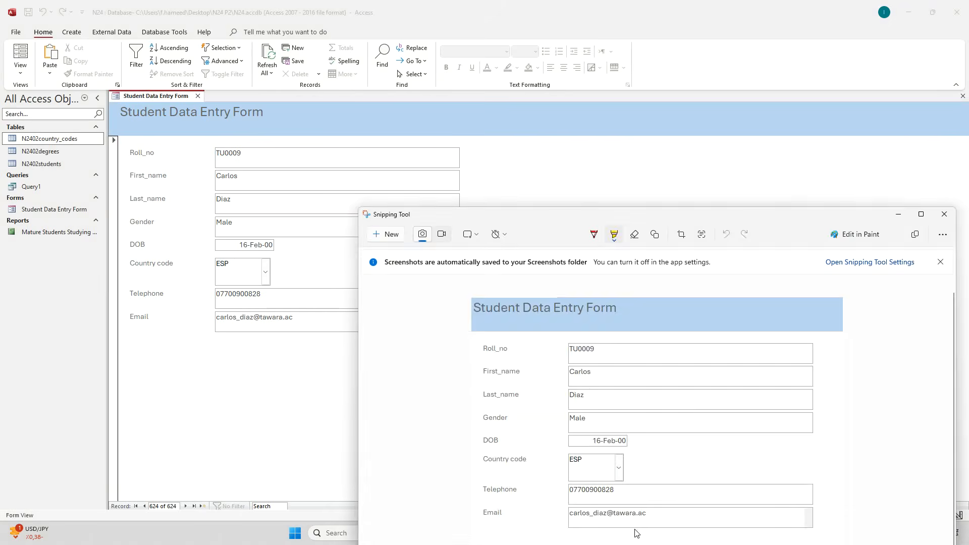
pyautogui.click(314, 434)
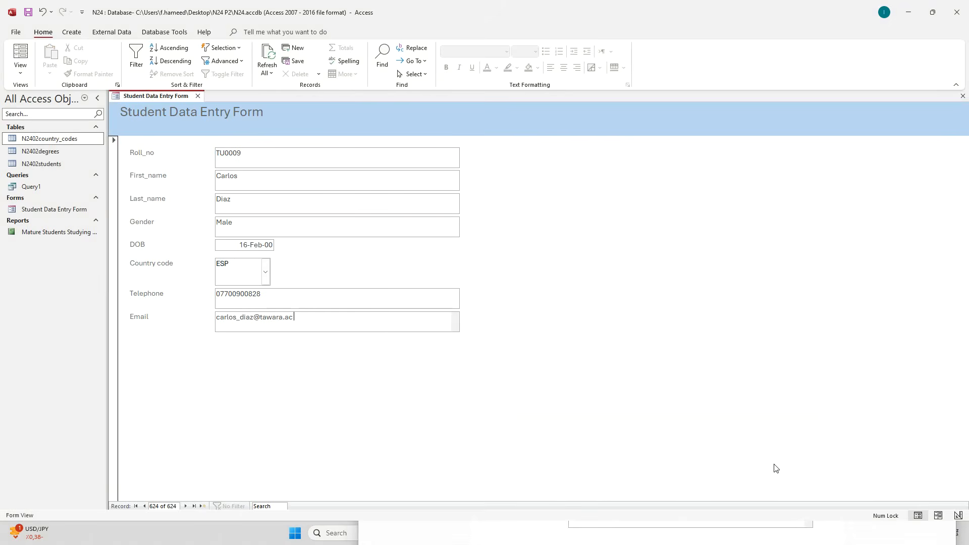
pyautogui.click(921, 216)
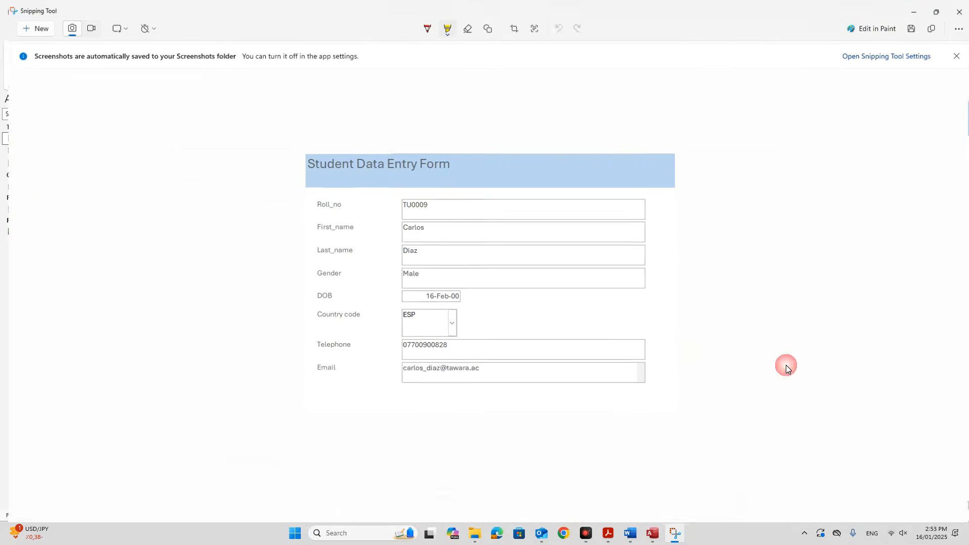
# Paste the form screenshot under Step 19 evidence in Word.
pyautogui.click(631, 533)
pyautogui.click(315, 246)
pyautogui.hotkey('ctrl', 'v')
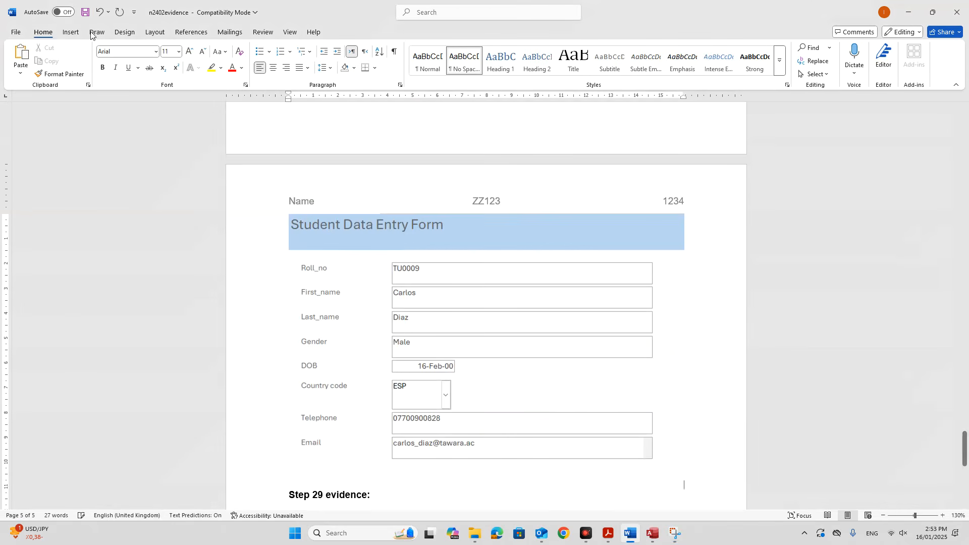
pyautogui.scroll(-3, 616, 395)
pyautogui.scroll(3, 614, 402)
pyautogui.scroll(-1, 616, 424)
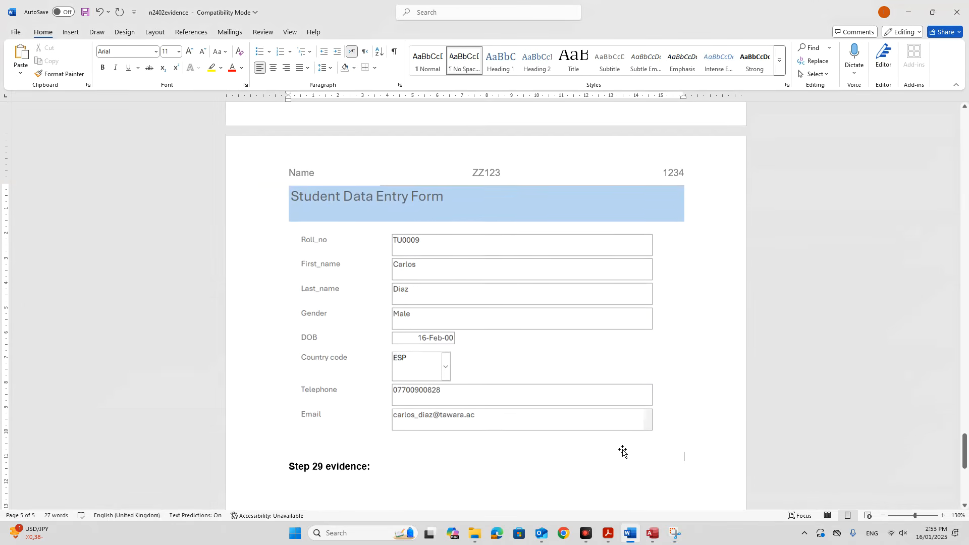
pyautogui.click(652, 534)
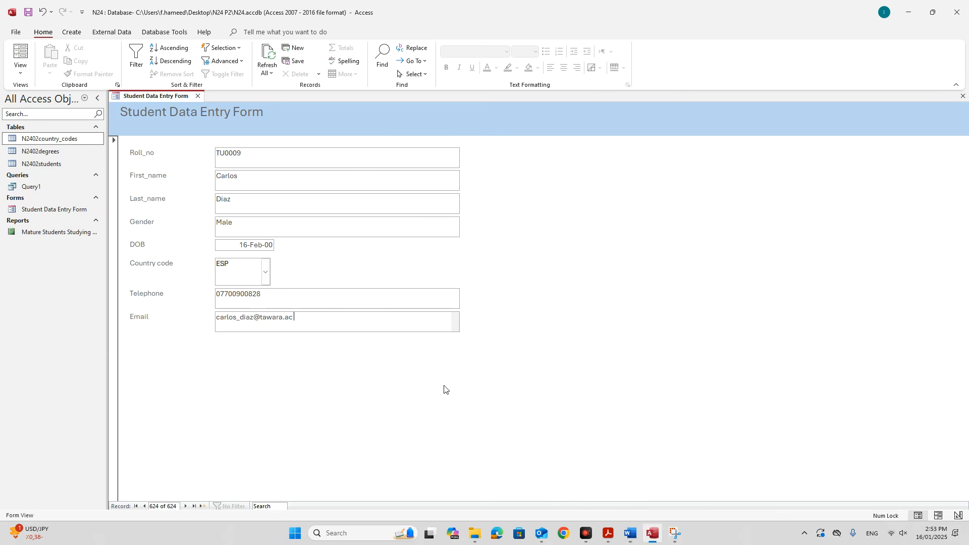
# Scroll the question paper to question 19's table of record details.
pyautogui.click(602, 529)
pyautogui.scroll(-2, 536, 436)
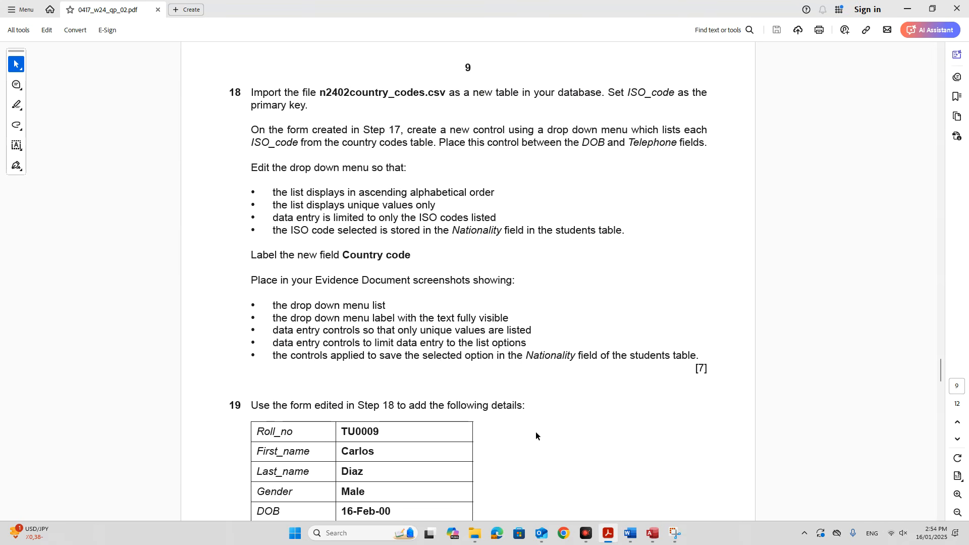
pyautogui.scroll(-4, 535, 432)
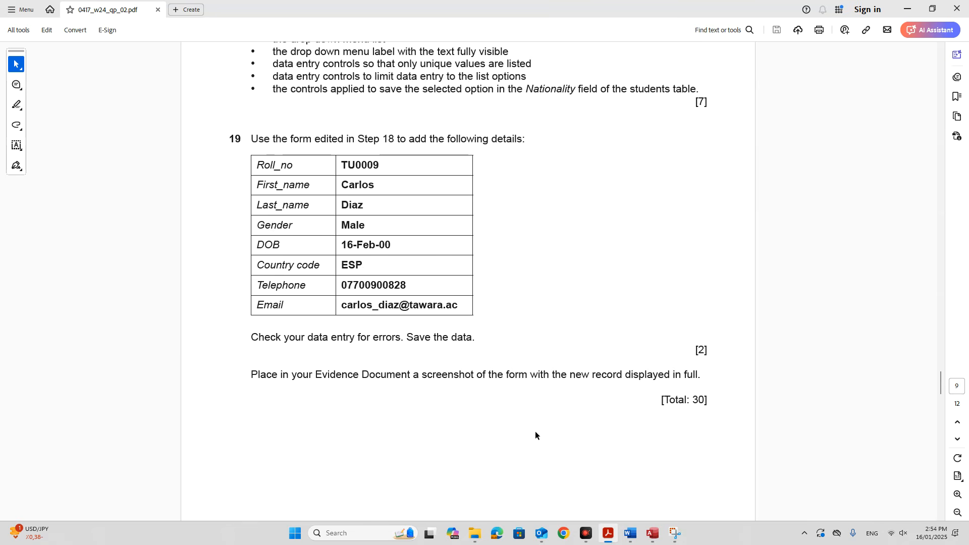
pyautogui.scroll(-4, 535, 431)
pyautogui.scroll(3, 535, 431)
pyautogui.scroll(3, 534, 432)
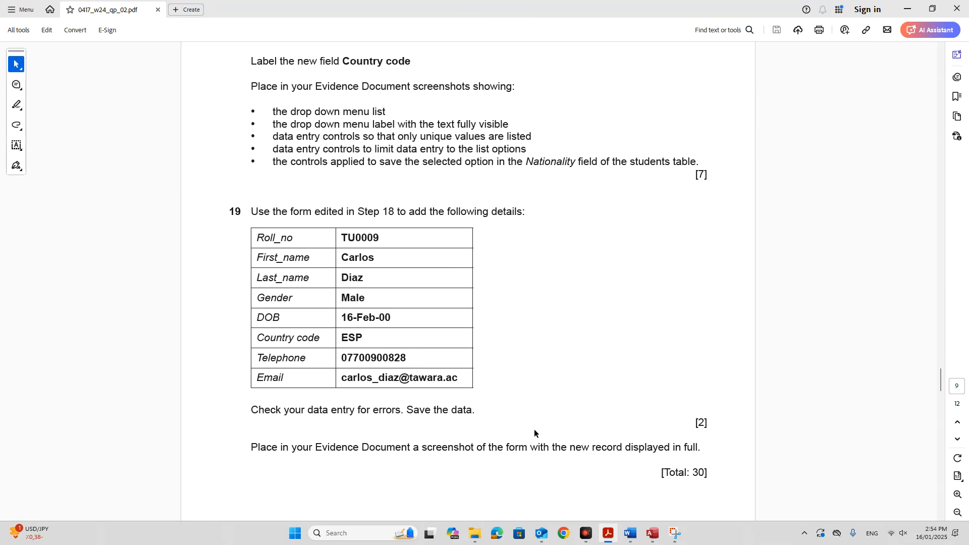
pyautogui.scroll(-5, 535, 433)
pyautogui.scroll(-3, 534, 429)
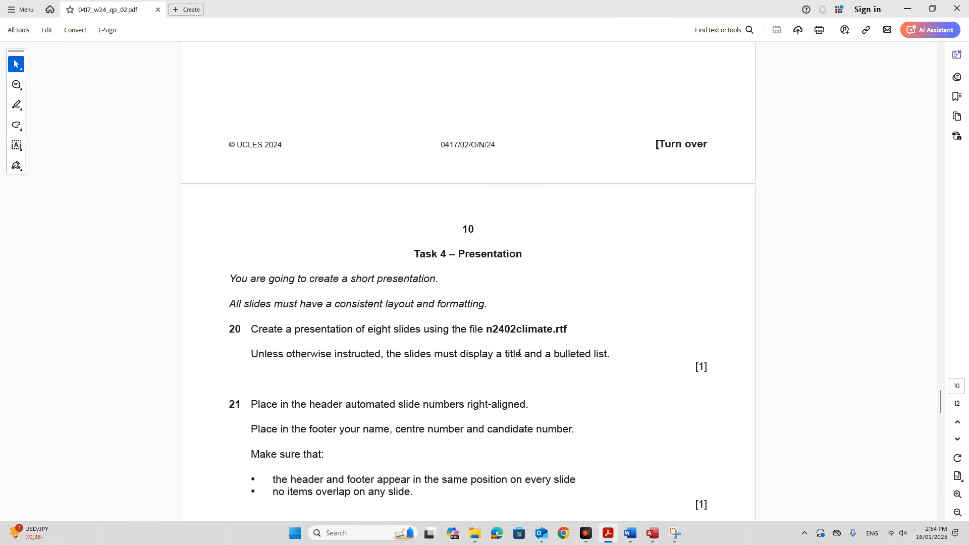
pyautogui.scroll(6, 516, 353)
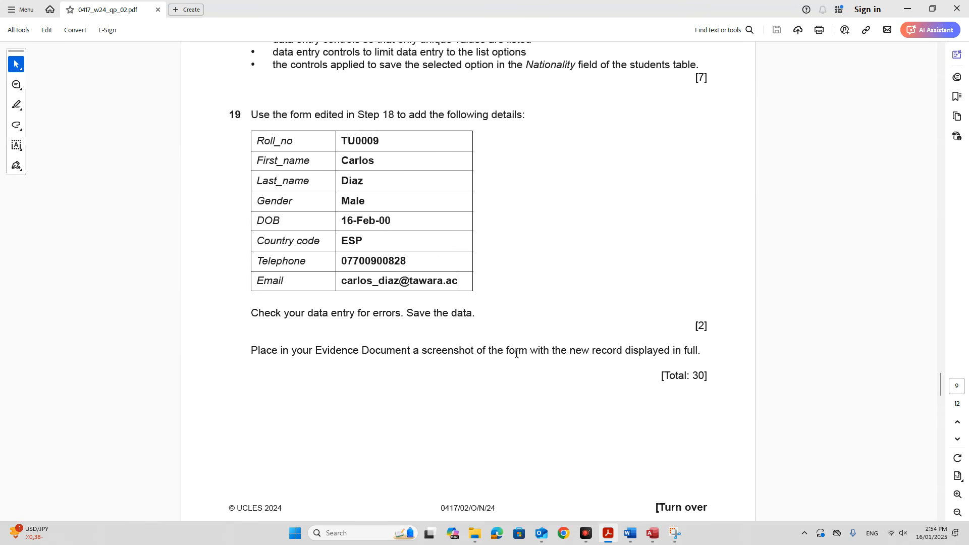